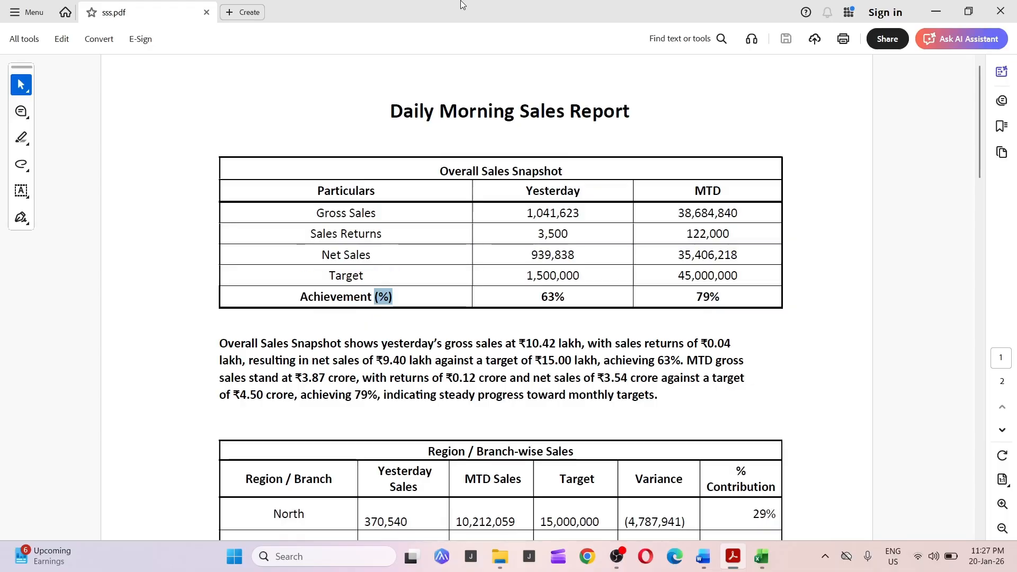
Switch from the PDF report to the Daily_Sales_Raw_Data workbook.
key(alt+Tab)
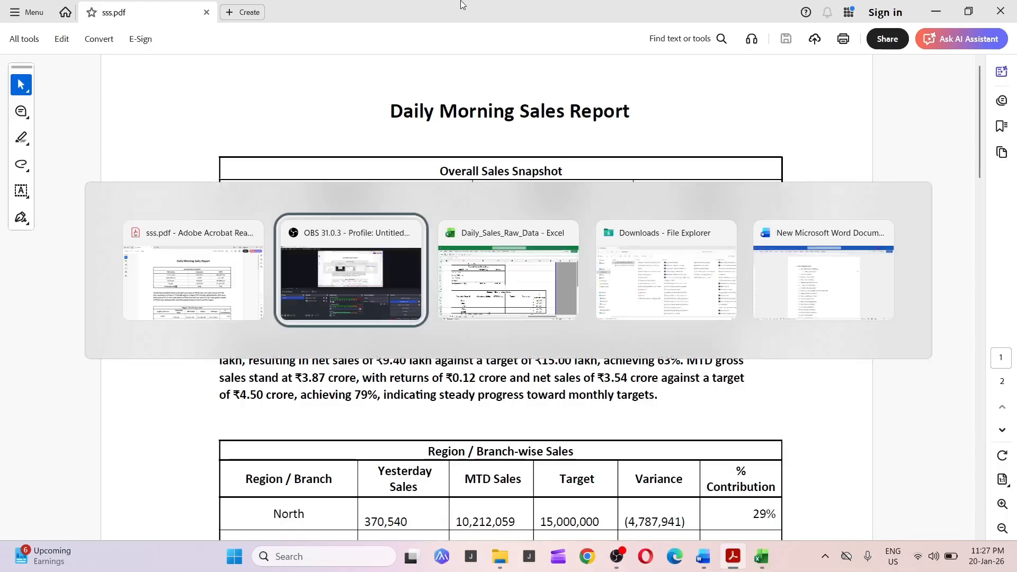
key(alt+Tab)
key(alt+Tab)
key(alt+Tab)
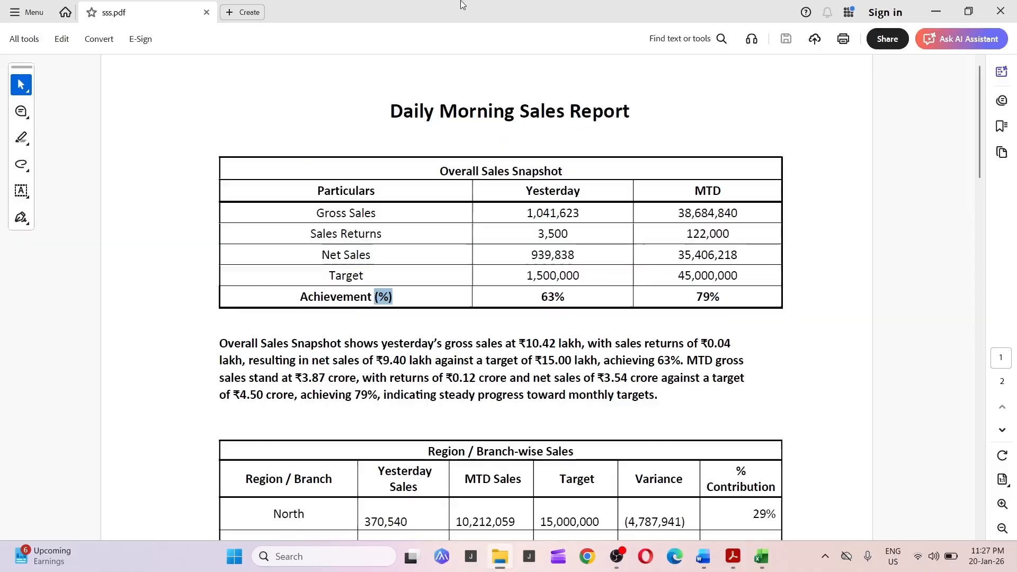
key(alt+Tab)
key(alt+Tab)
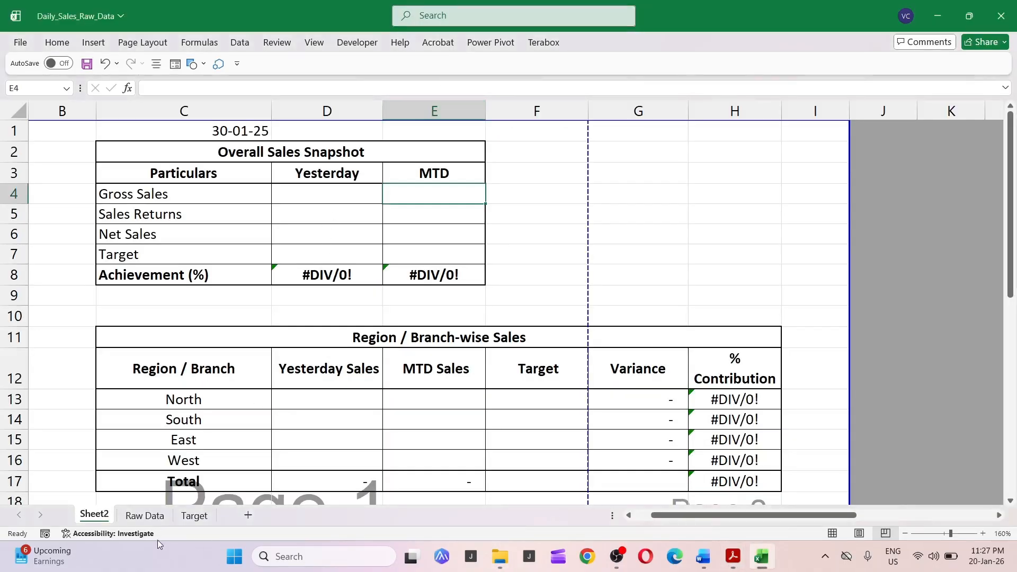
Open the Raw Data sheet and review the invoice date, invoice, region, branch and sales channel columns.
click(144, 515)
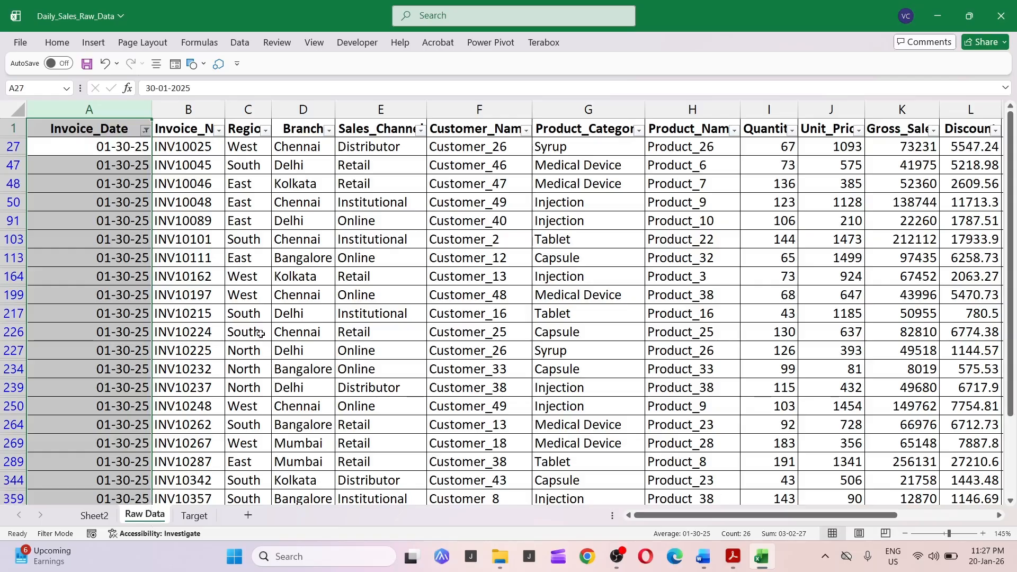
click(95, 109)
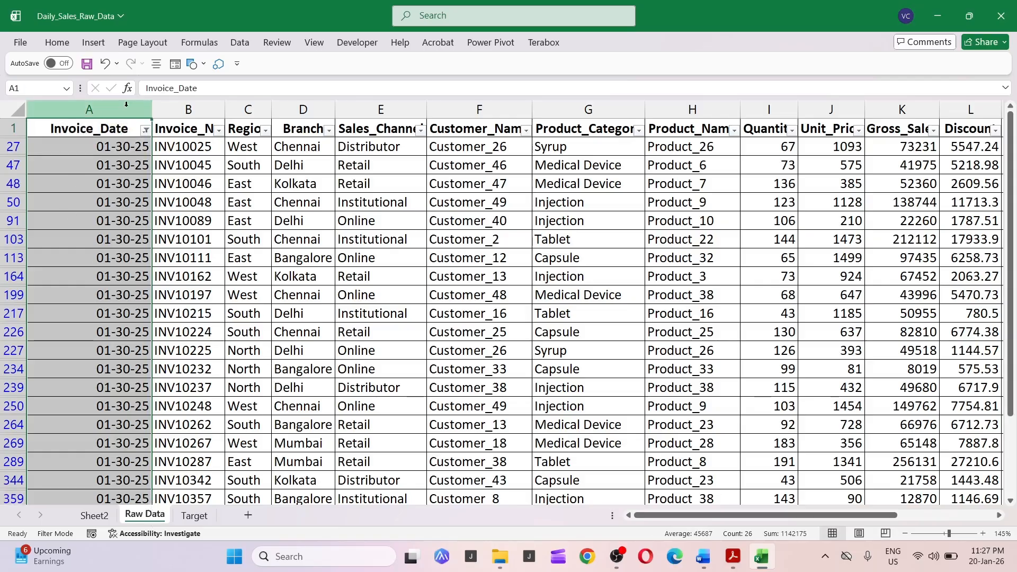
click(213, 106)
click(303, 109)
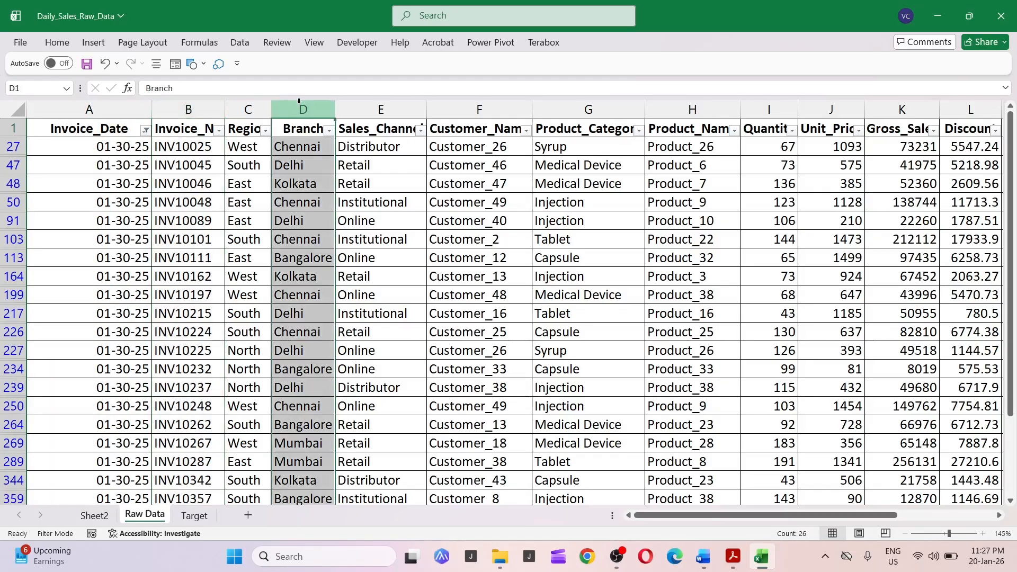
click(359, 107)
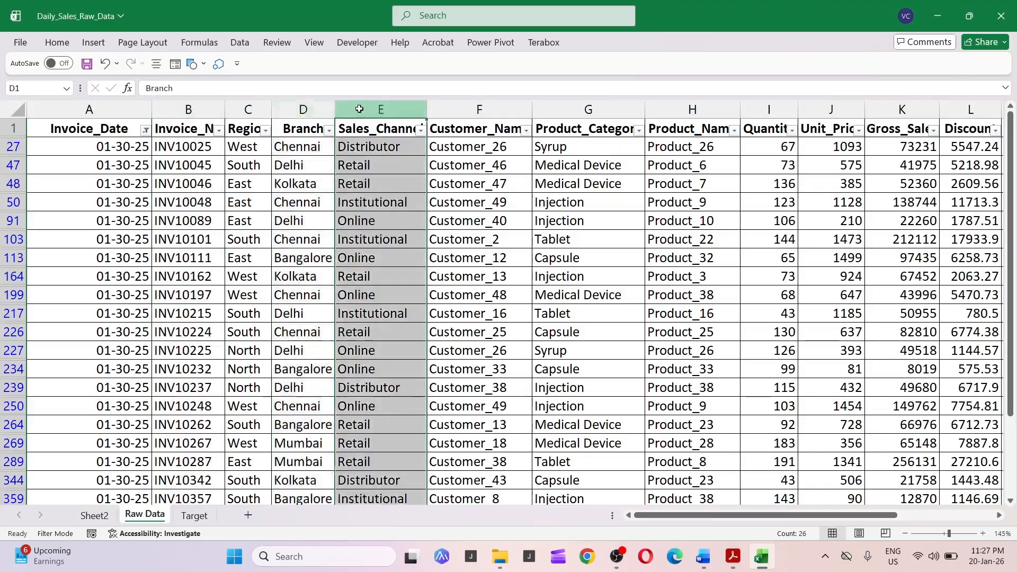
click(384, 128)
click(378, 166)
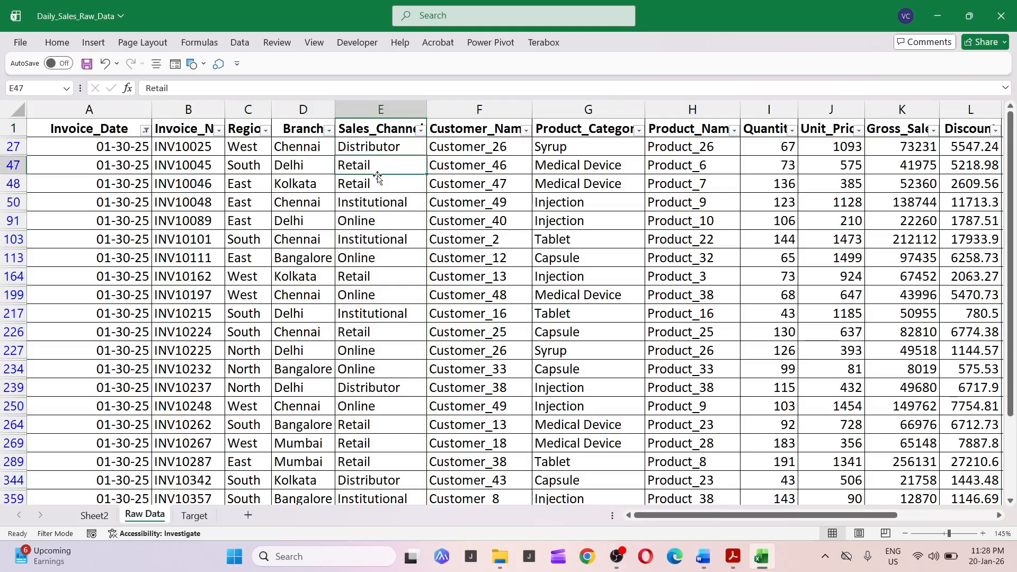
click(366, 206)
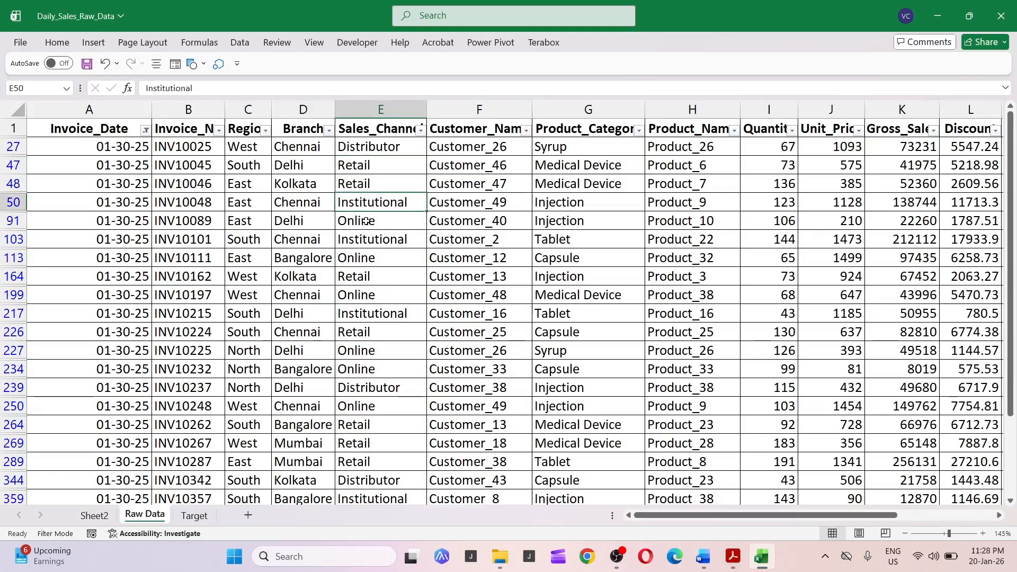
click(366, 221)
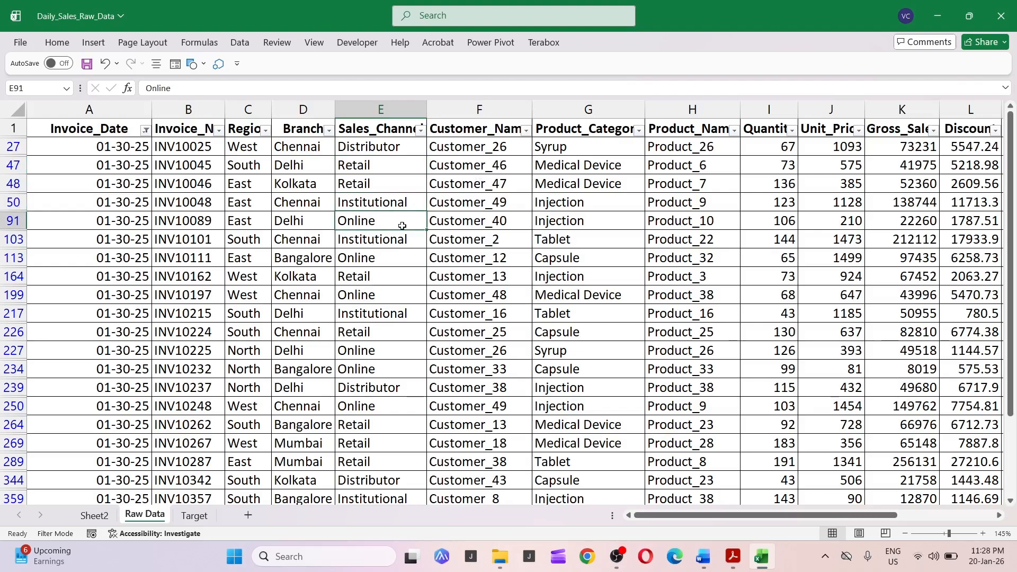
Review the customer, product category, product name, quantity, unit price and gross sales columns and their filter lists.
click(515, 143)
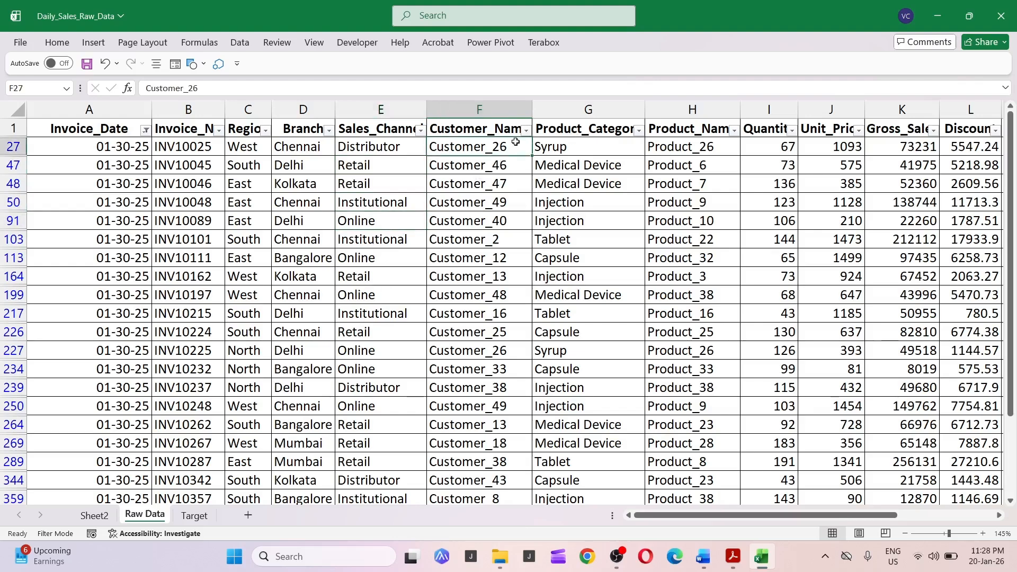
click(589, 122)
click(589, 111)
click(626, 177)
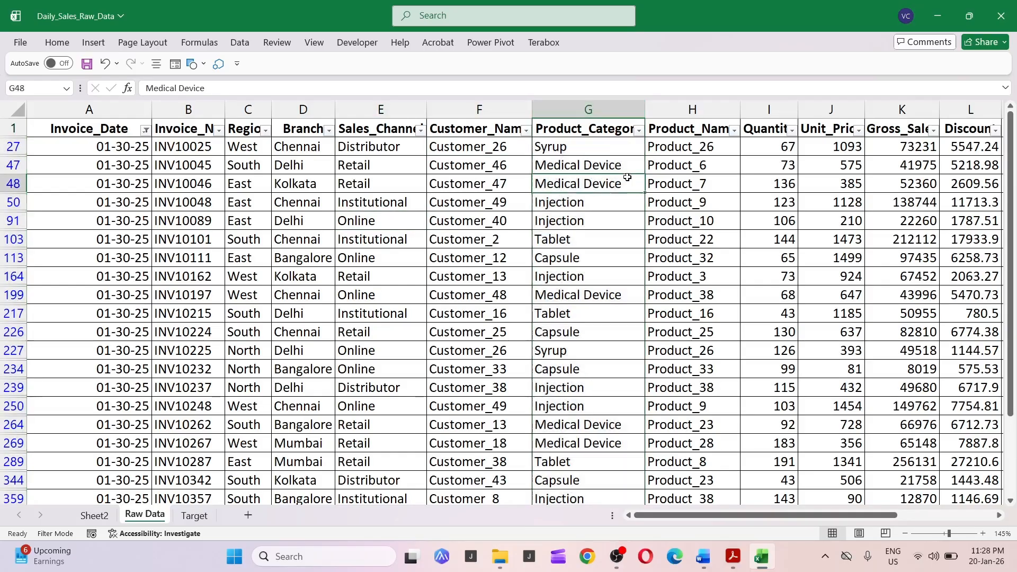
click(640, 123)
click(638, 130)
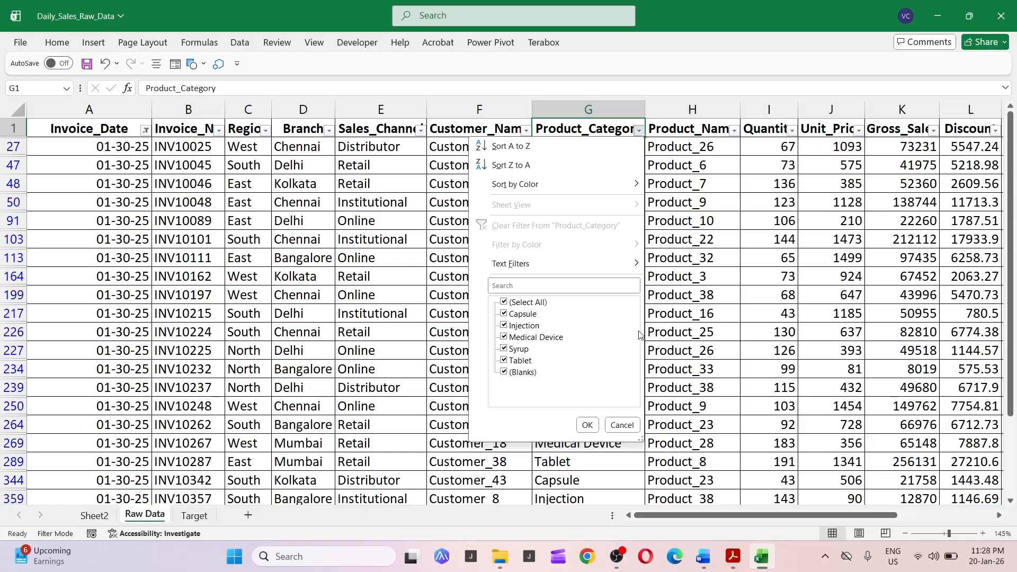
click(587, 424)
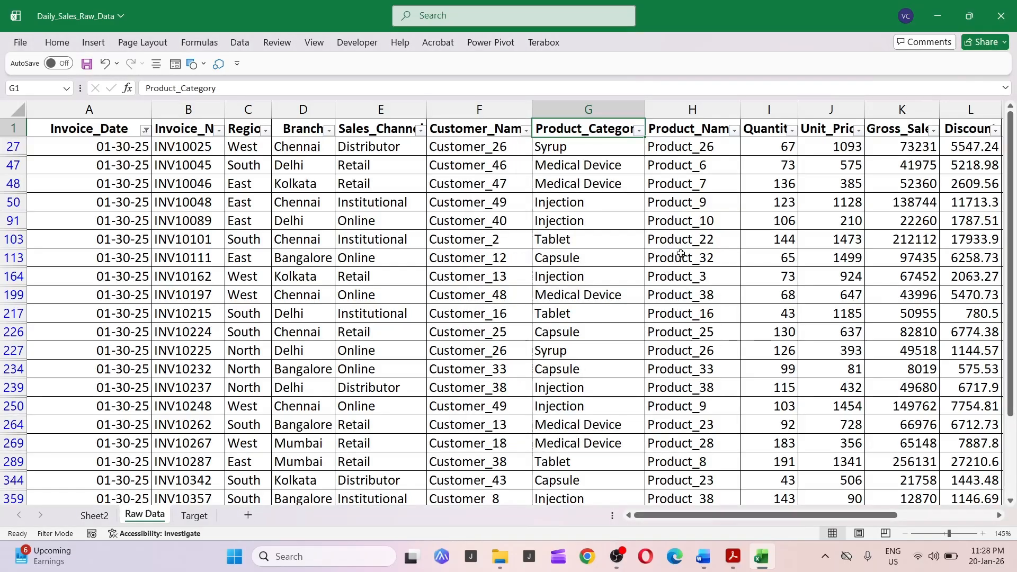
click(689, 128)
click(694, 109)
click(697, 127)
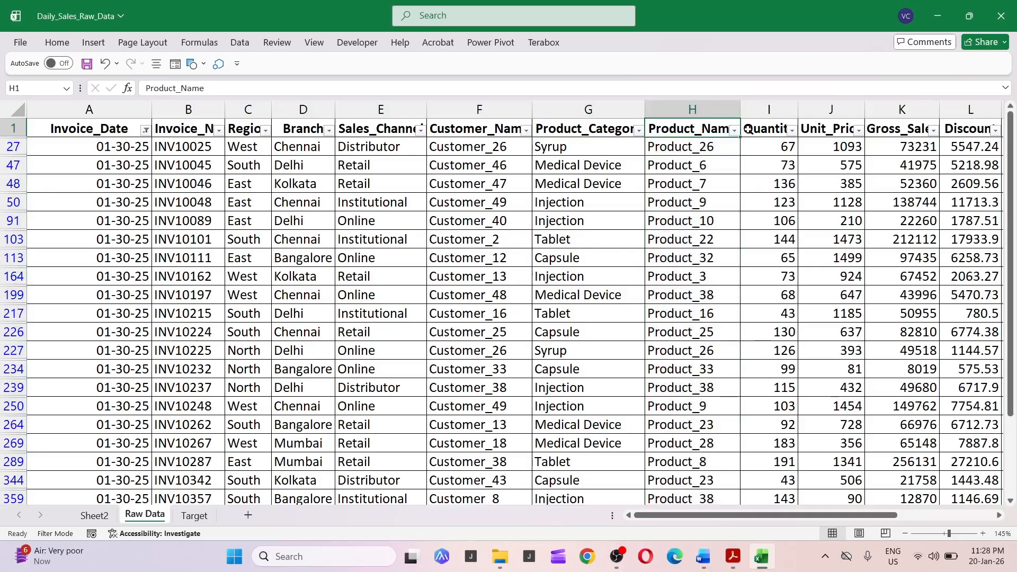
click(792, 130)
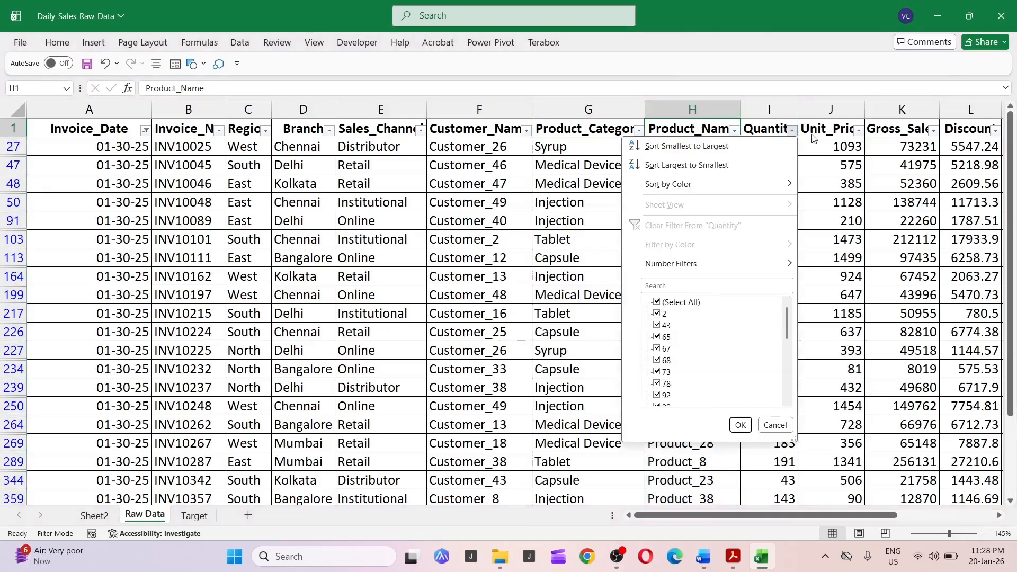
click(814, 138)
click(134, 147)
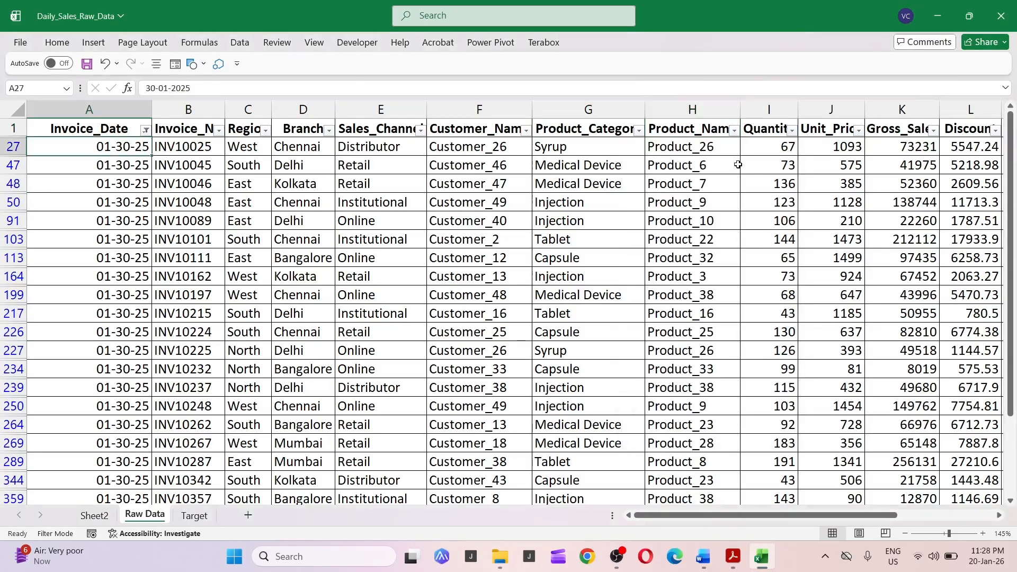
click(869, 134)
click(887, 145)
click(951, 143)
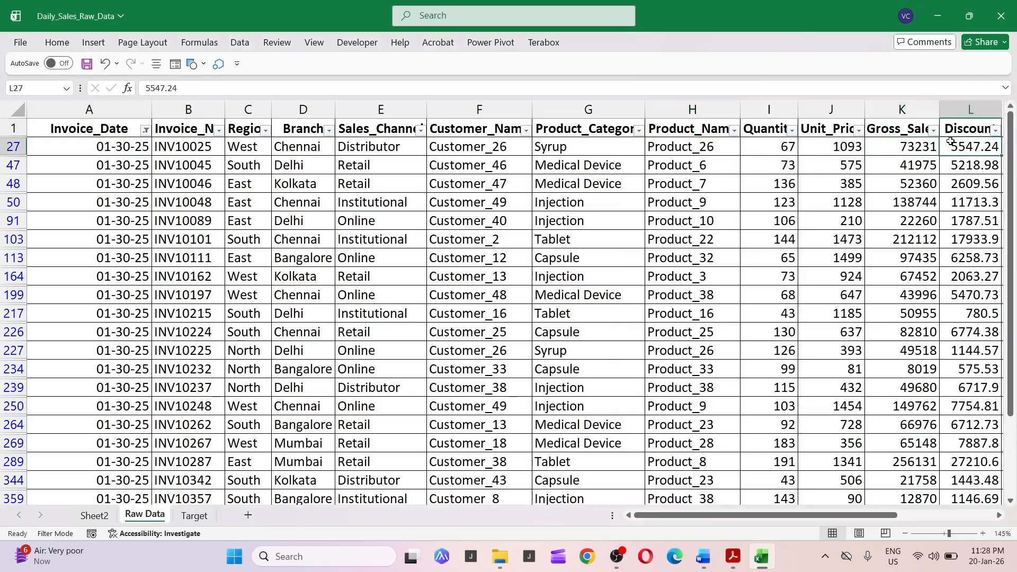
Move across the discount, sales returns, net sales and sales executive columns of the raw data.
key(ctrl+Right)
key(Left)
key(Up)
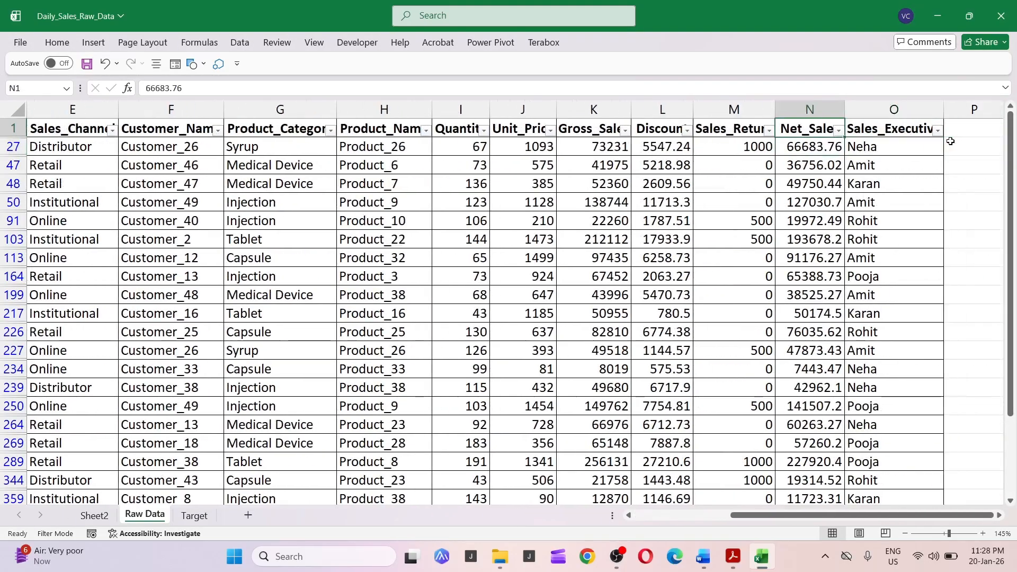
key(Down)
key(Left)
key(Left)
key(Left)
key(Right)
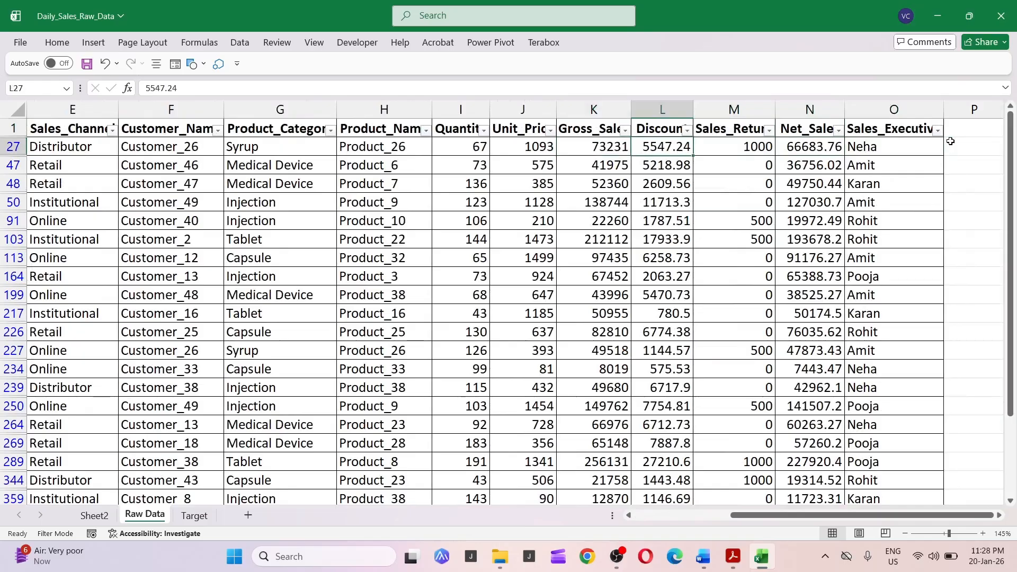
key(Right)
key(Right)
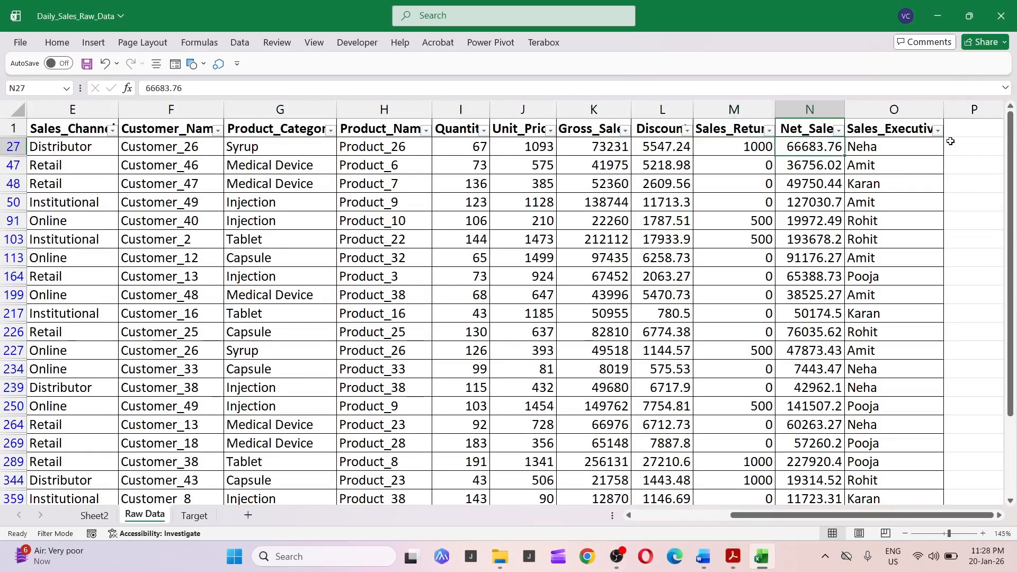
key(Right)
key(Up)
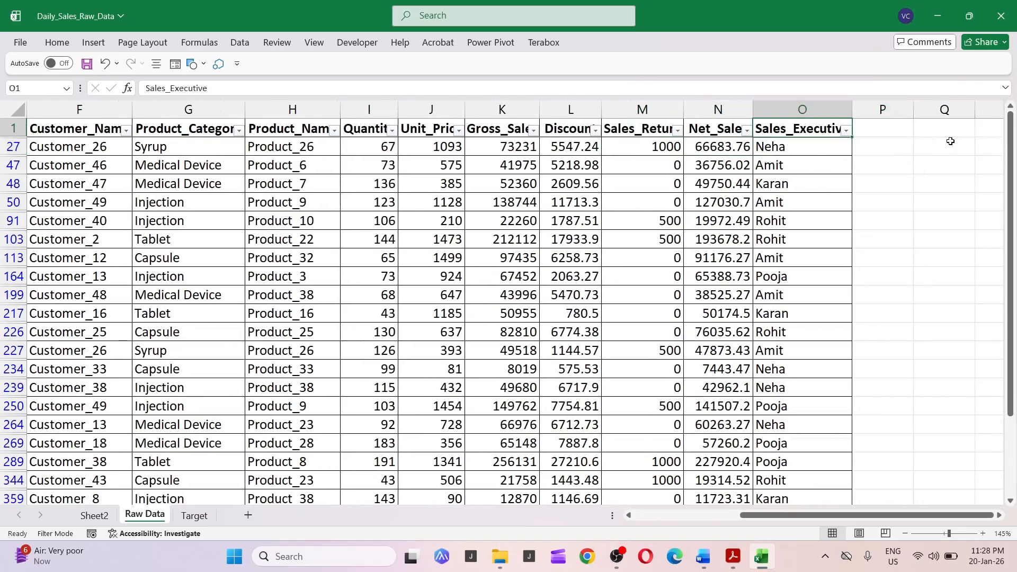
key(Left)
key(Right)
key(Down)
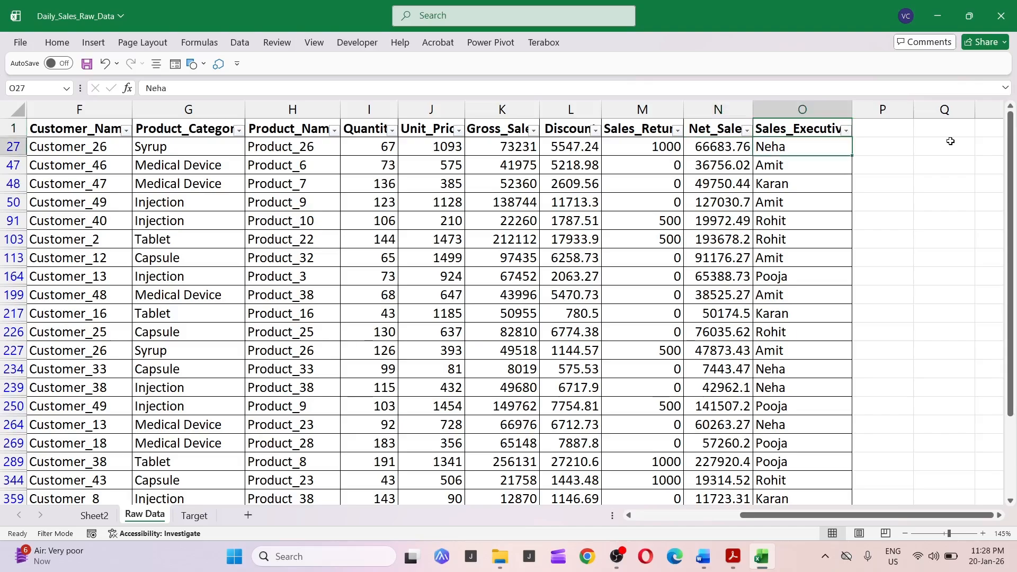
key(ctrl+Left)
Switch between the report sheet and raw data, then review the Sales_Executive filter list.
key(ctrl+Page_Up)
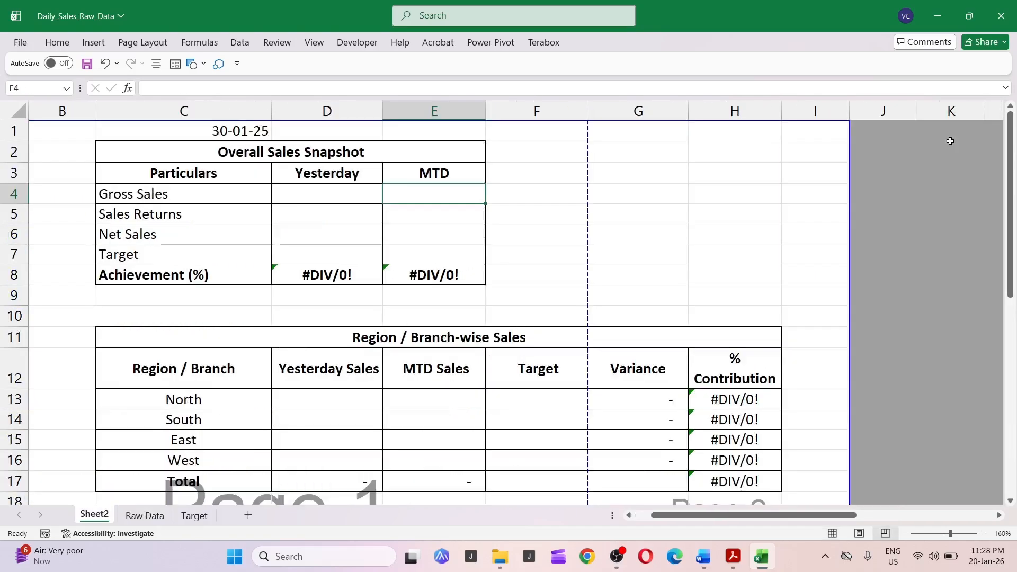
key(ctrl+Page_Down)
key(Right)
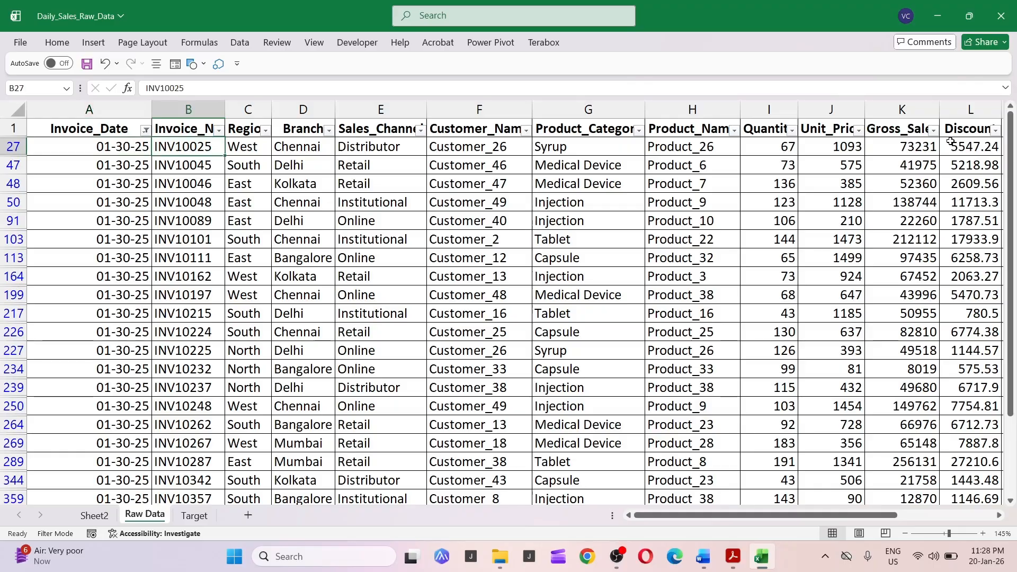
key(ctrl+Right)
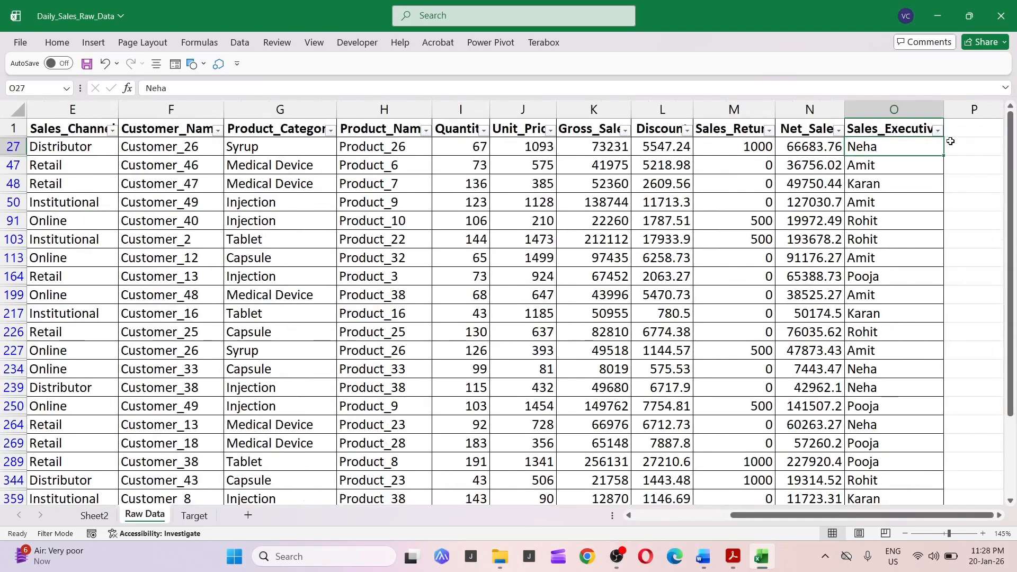
key(ctrl+Up)
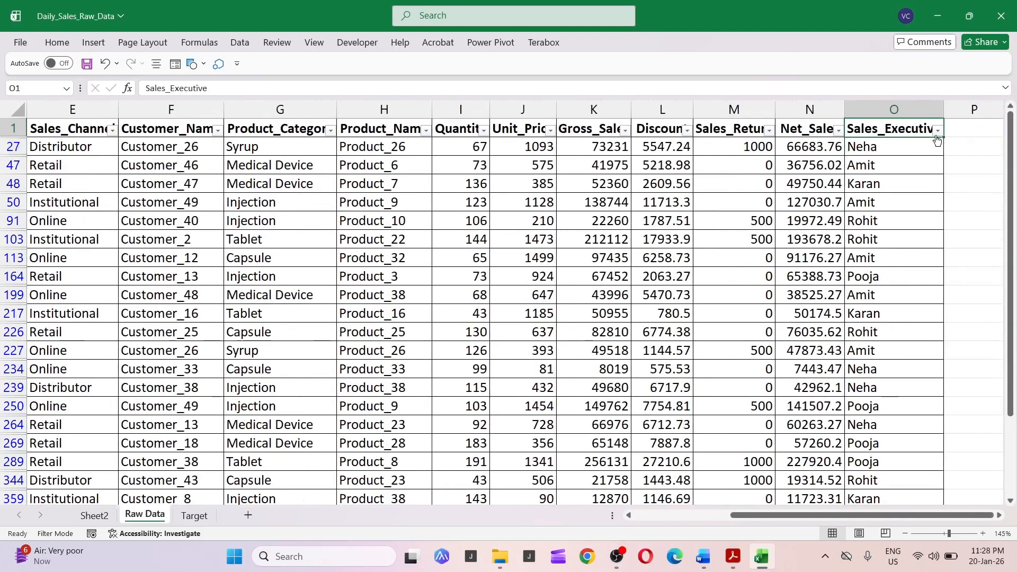
click(937, 133)
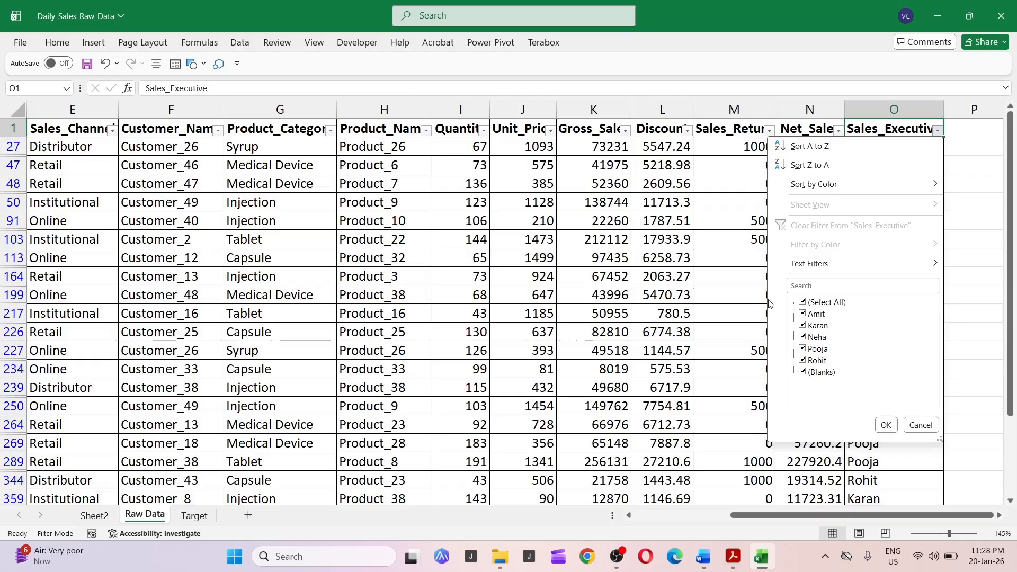
click(723, 253)
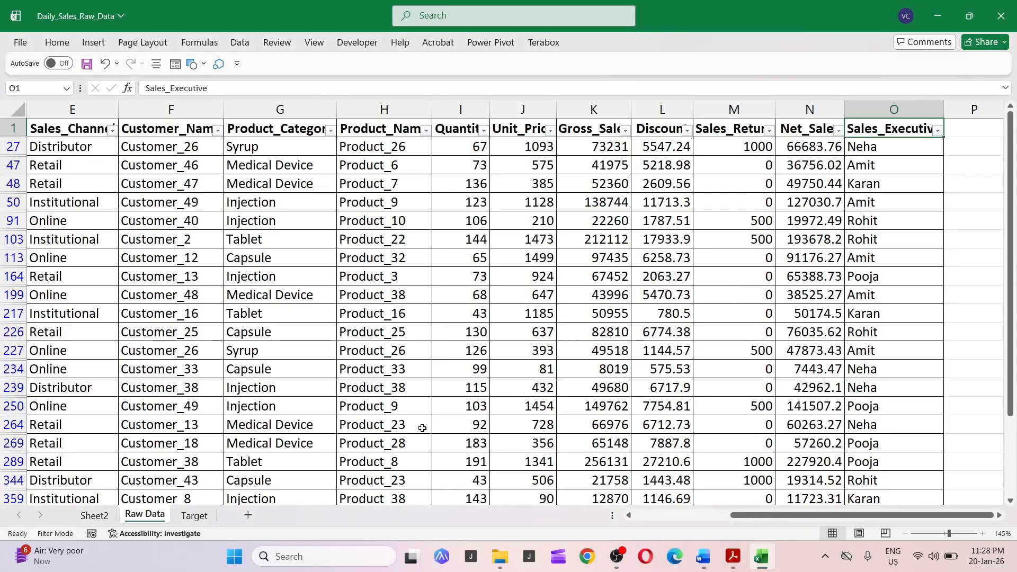
Return to Sheet2 and review the Overall Sales Snapshot table's title and particulars.
click(94, 514)
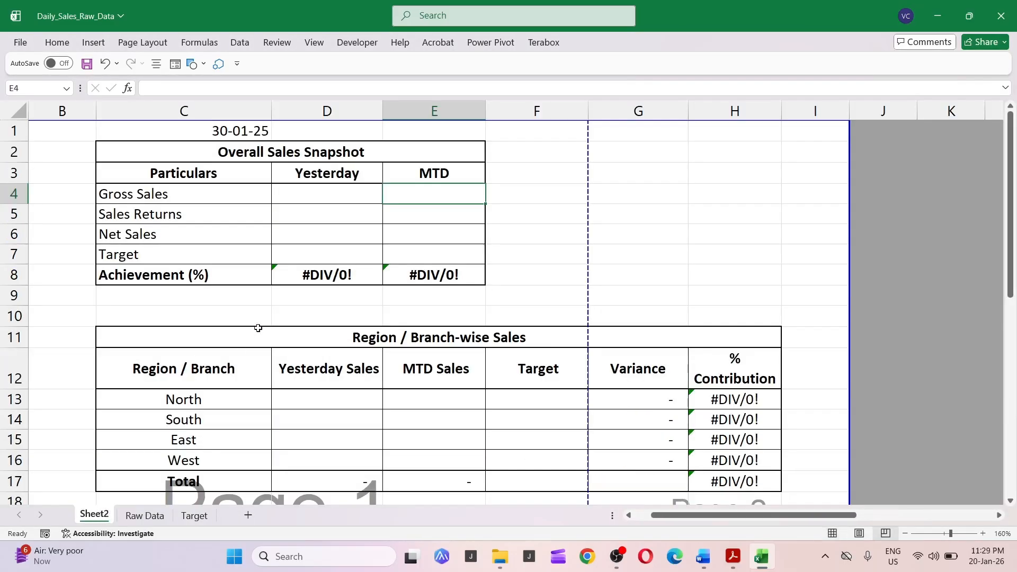
click(263, 154)
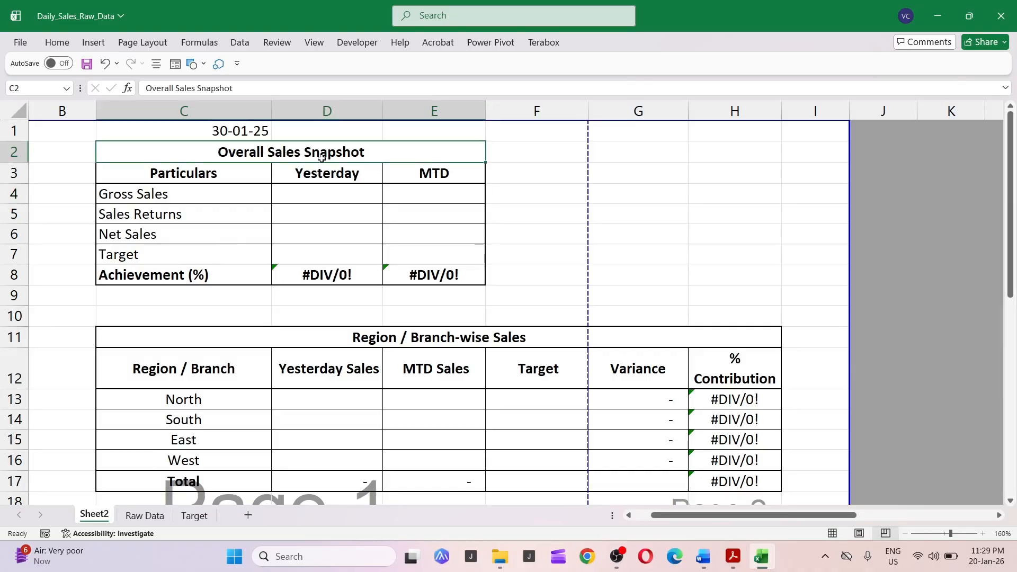
click(188, 198)
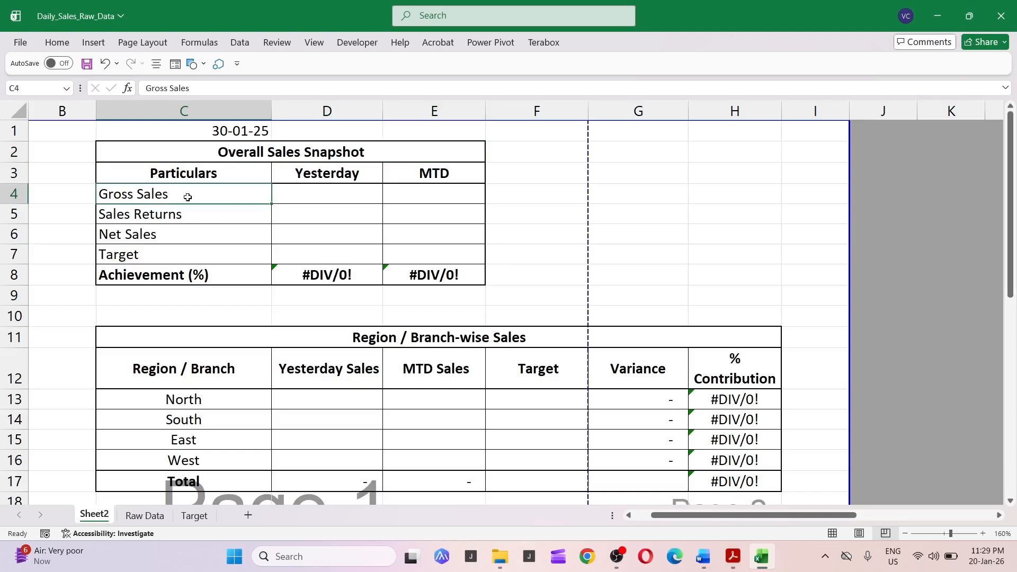
Switch to the PDF report and review its Overall Sales Snapshot table.
key(alt+Tab)
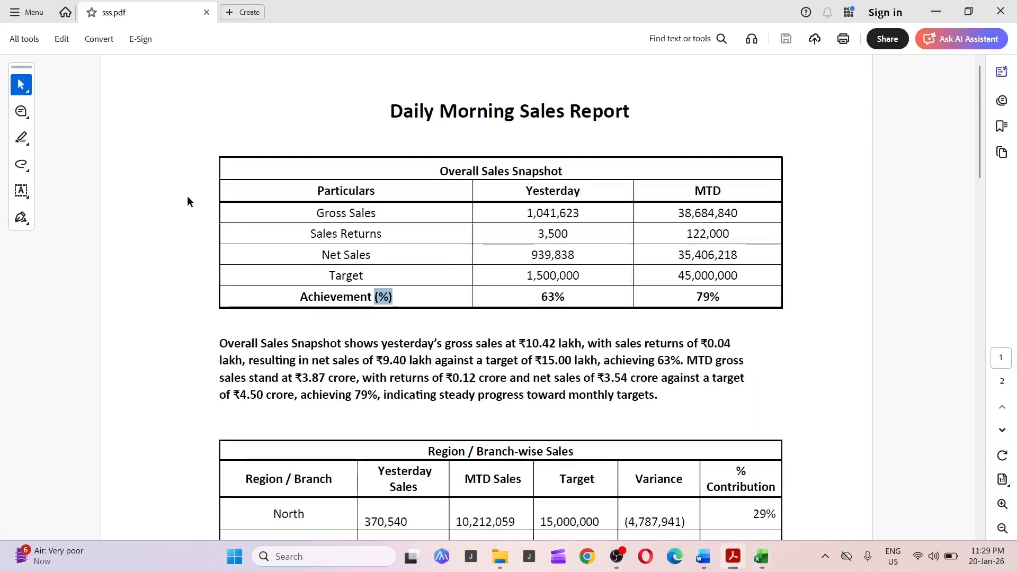
drag(440, 171, 563, 172)
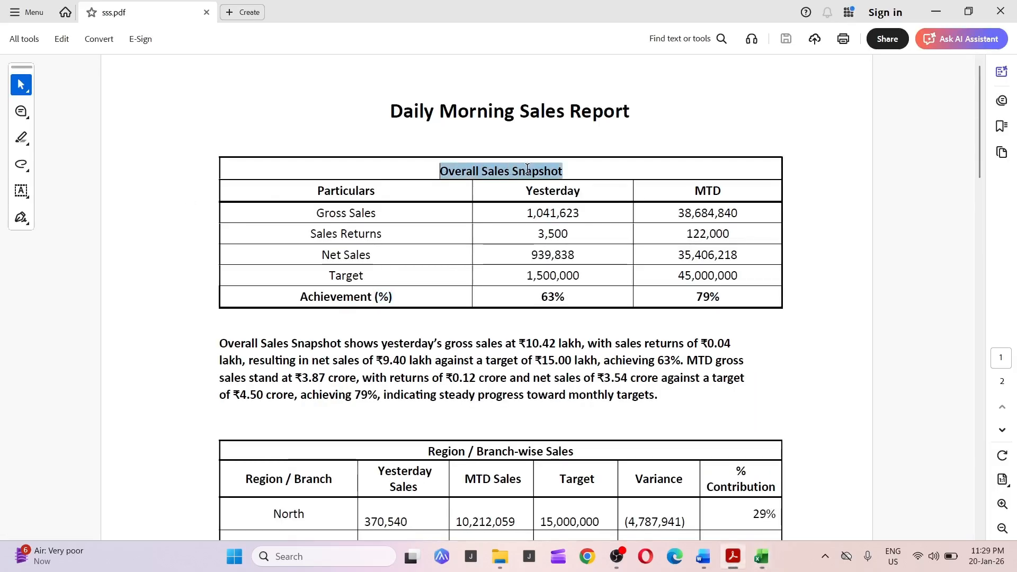
click(370, 213)
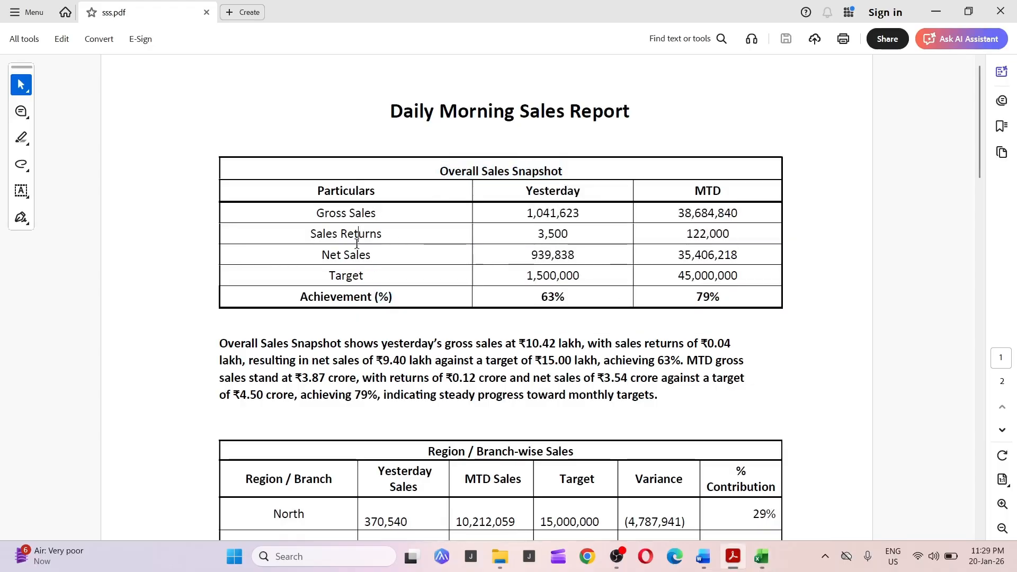
Select and review the Overall Sales Snapshot table and its summary paragraph in the PDF report.
click(355, 255)
drag(520, 194, 579, 211)
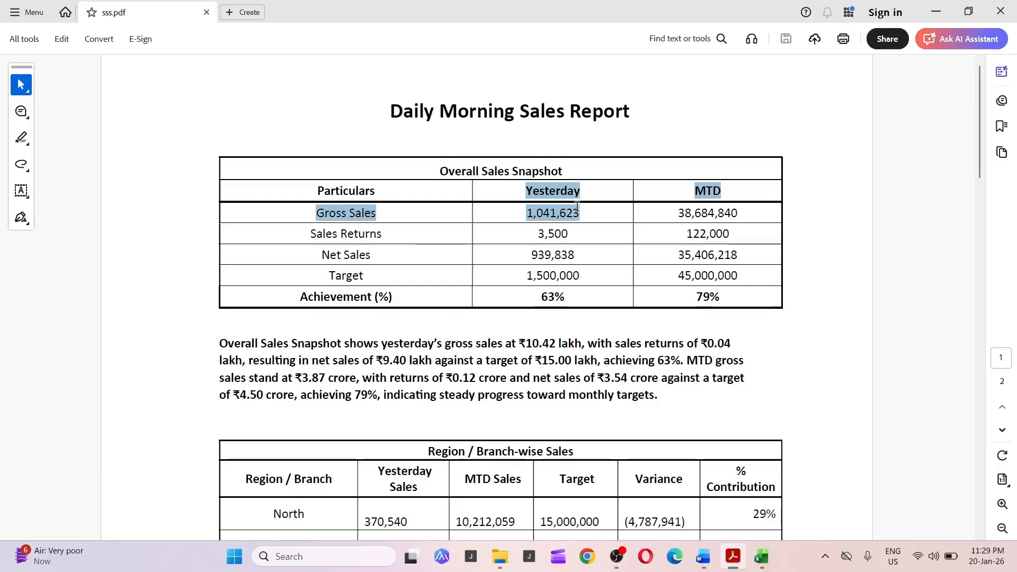
click(663, 195)
scroll(710, 259, down, 3)
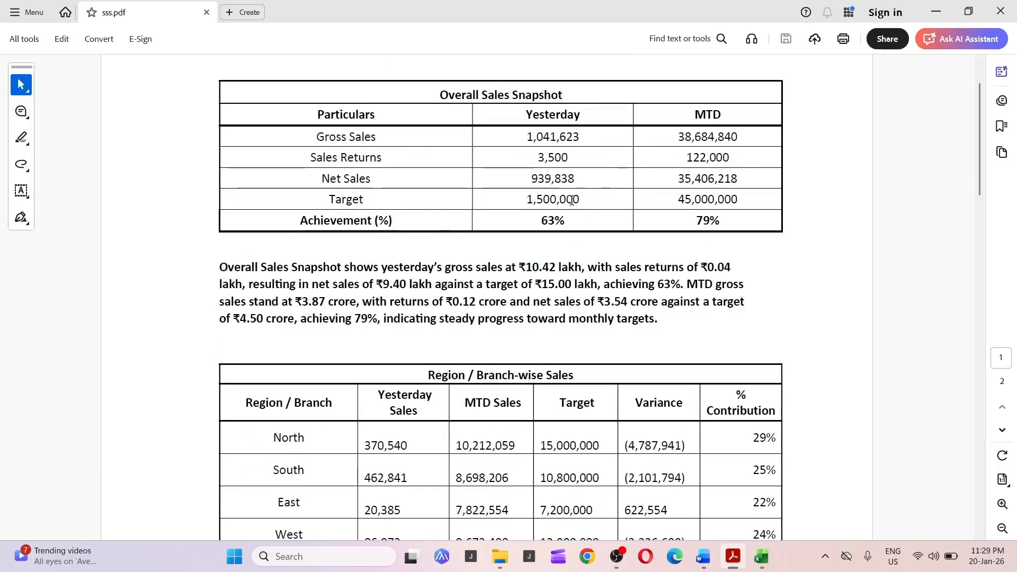
drag(215, 269, 659, 320)
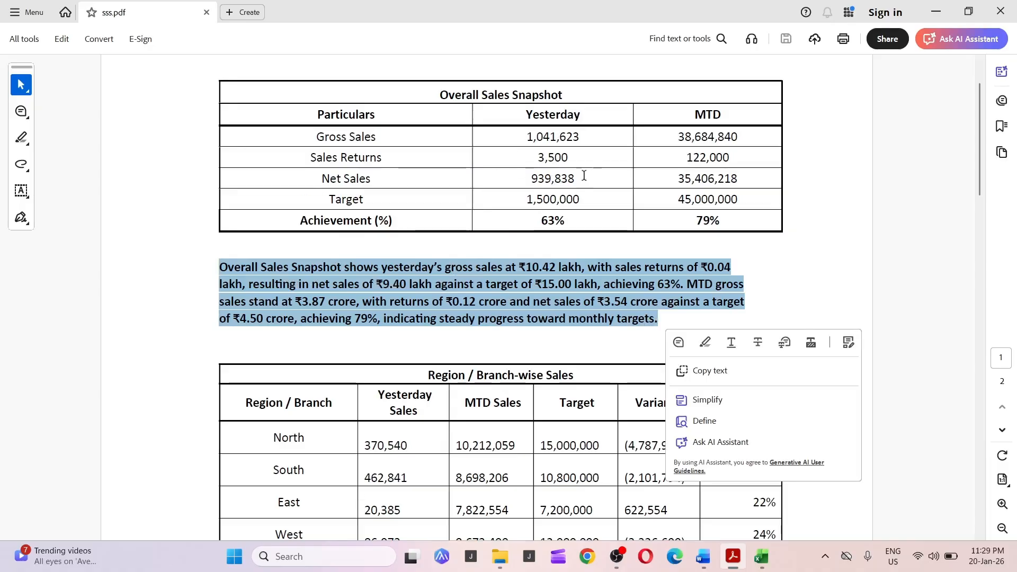
Scroll through the PDF's Region / Branch-wise Sales table, MTD chart and Channel-wise Sales table.
scroll(419, 276, down, 3)
scroll(419, 275, down, 2)
click(493, 253)
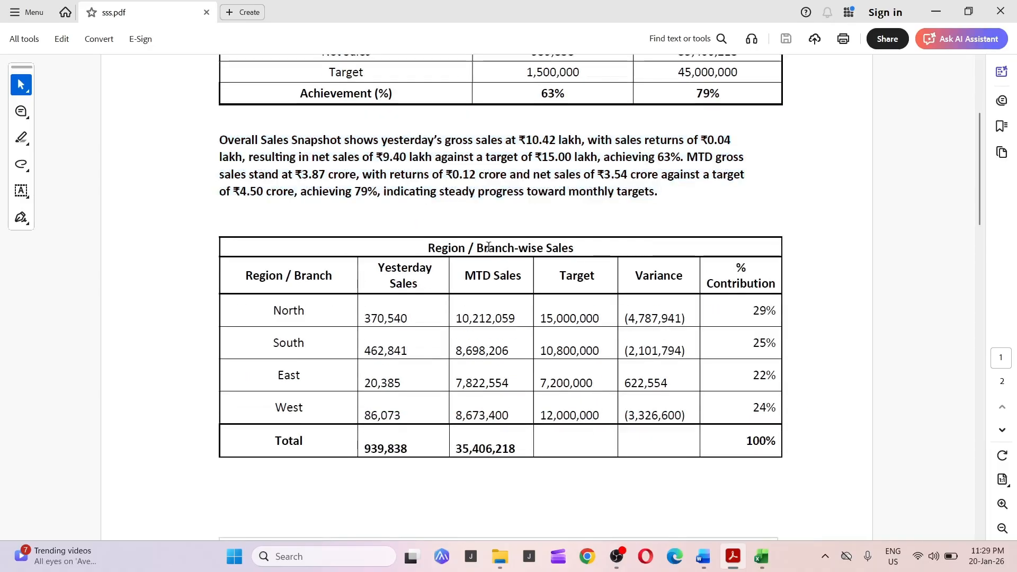
scroll(493, 253, down, 16)
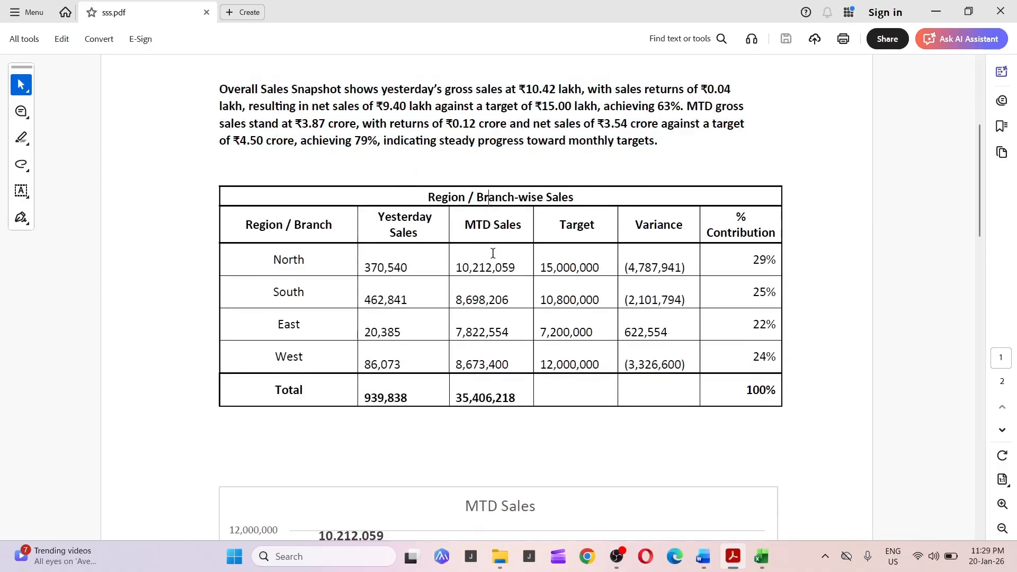
scroll(609, 244, down, 10)
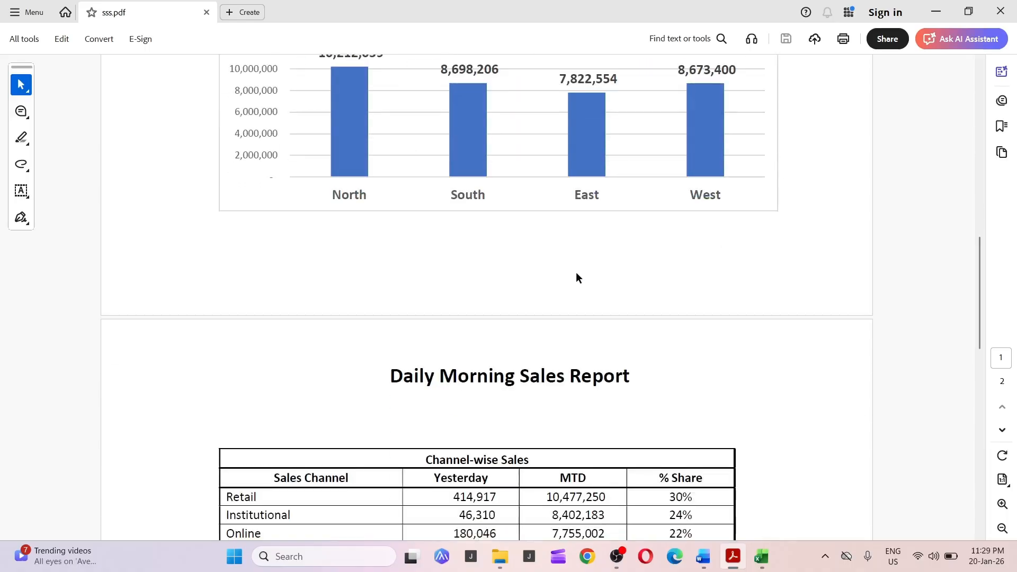
scroll(339, 318, down, 2)
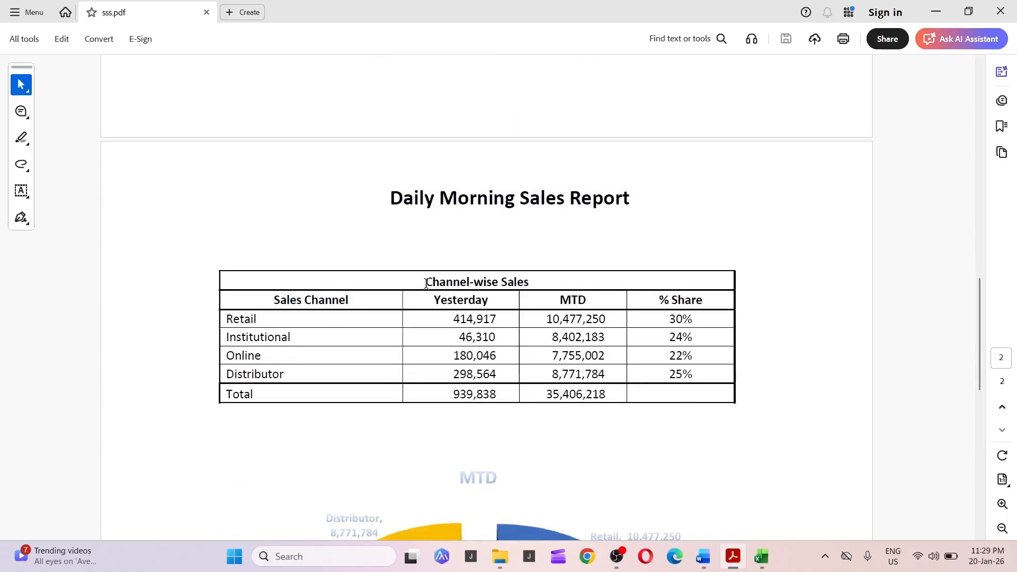
drag(423, 282, 570, 284)
click(373, 339)
scroll(309, 379, down, 4)
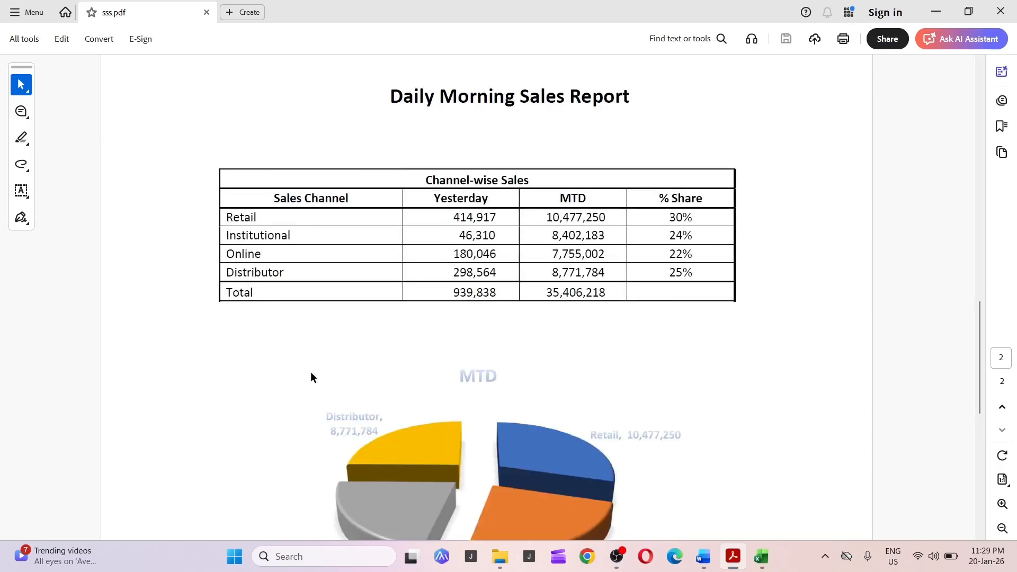
scroll(572, 254, down, 13)
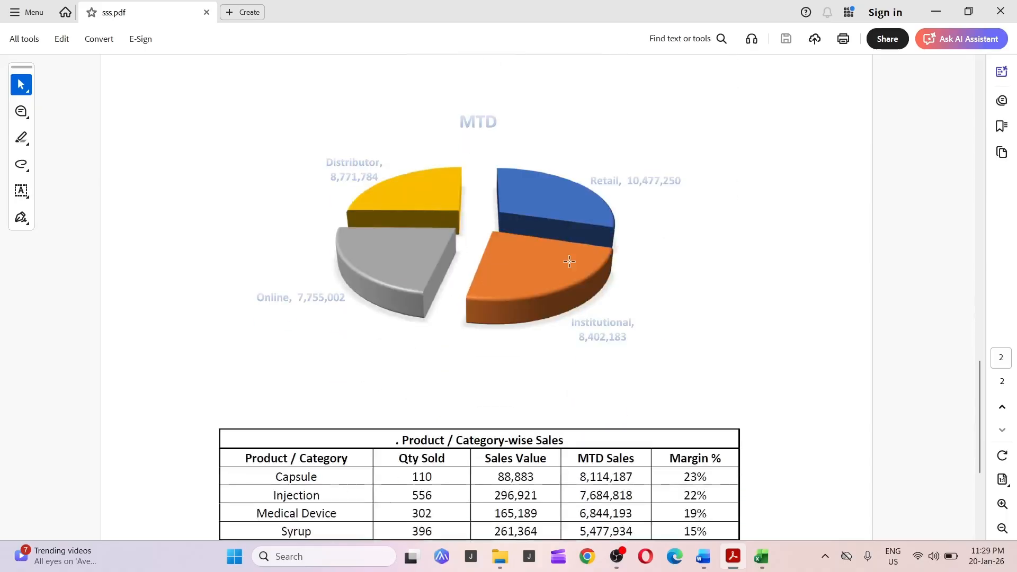
scroll(536, 209, down, 3)
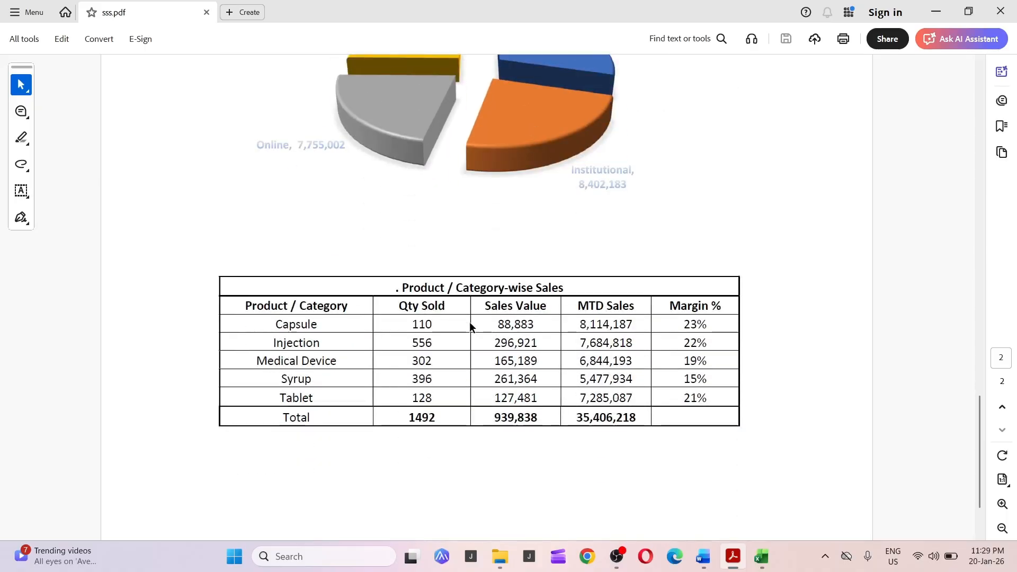
Review the Product / Category-wise Sales table, then scroll back to the top of the PDF report.
double_click(406, 288)
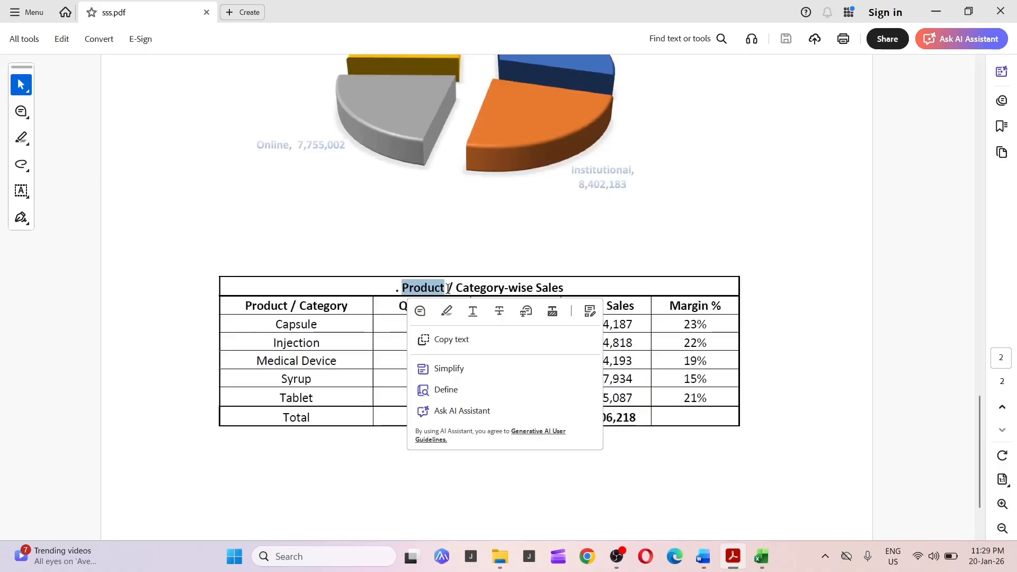
click(583, 281)
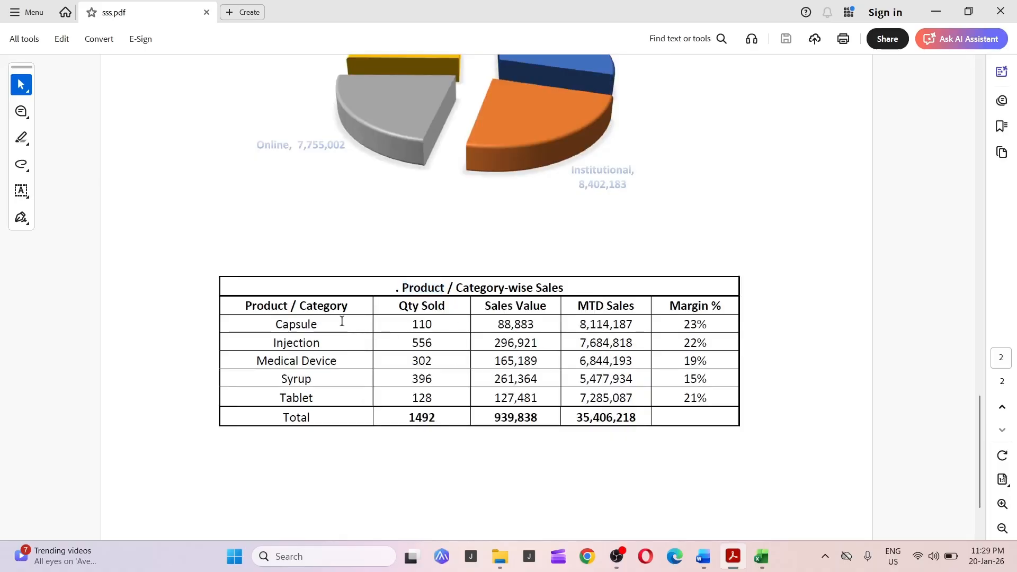
click(338, 362)
scroll(340, 379, down, 3)
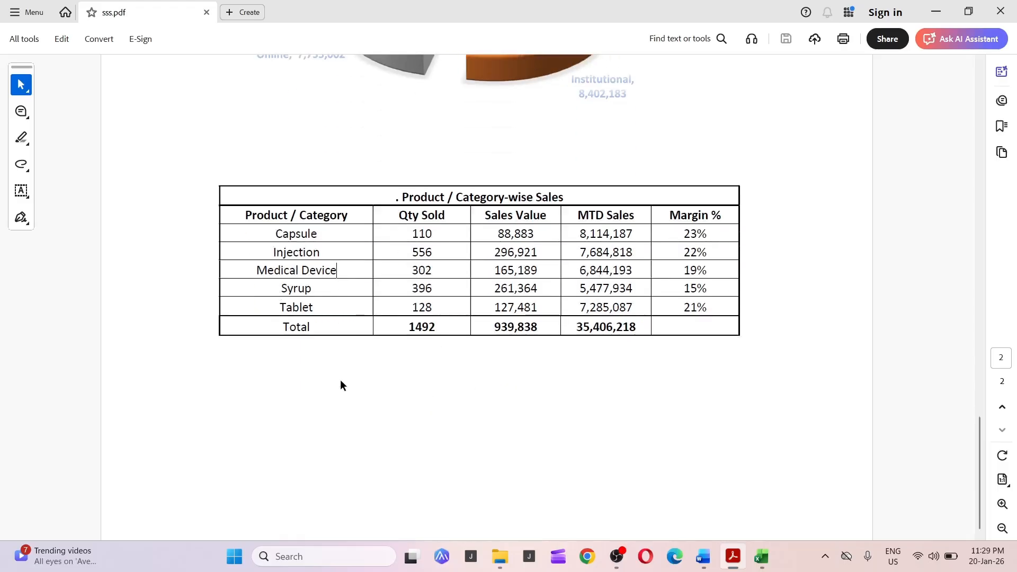
scroll(340, 380, up, 10)
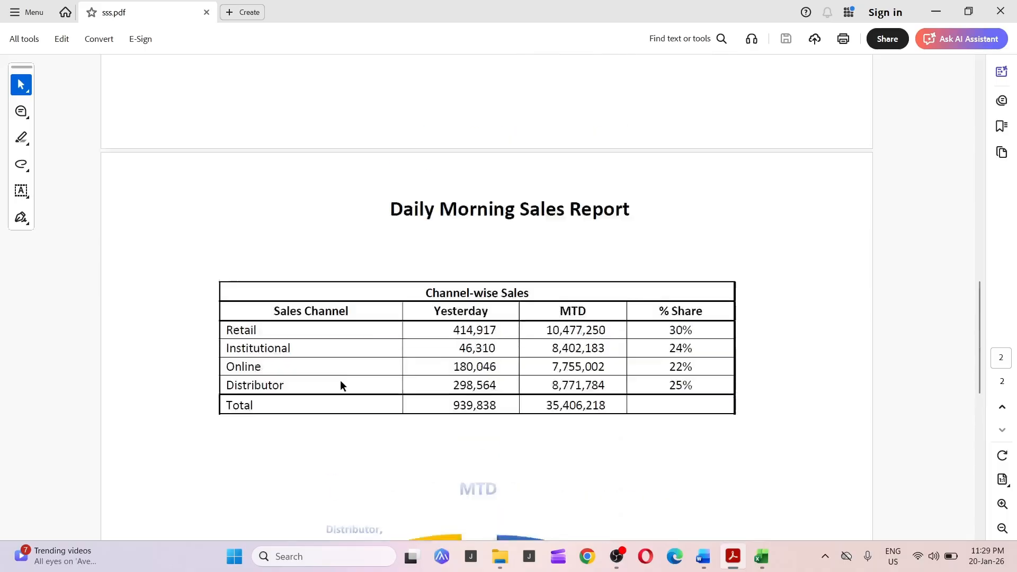
scroll(340, 380, up, 10)
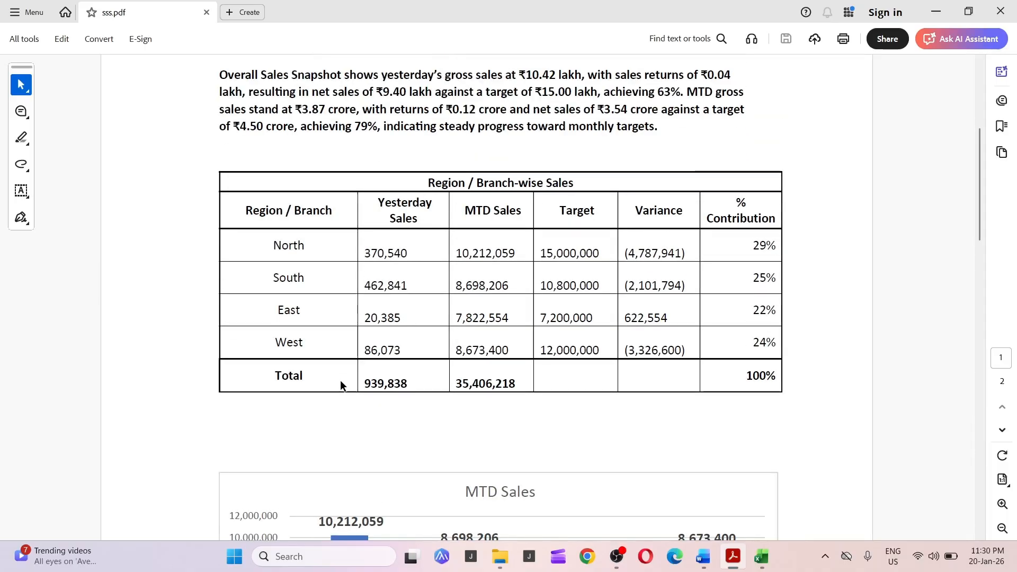
scroll(340, 380, up, 5)
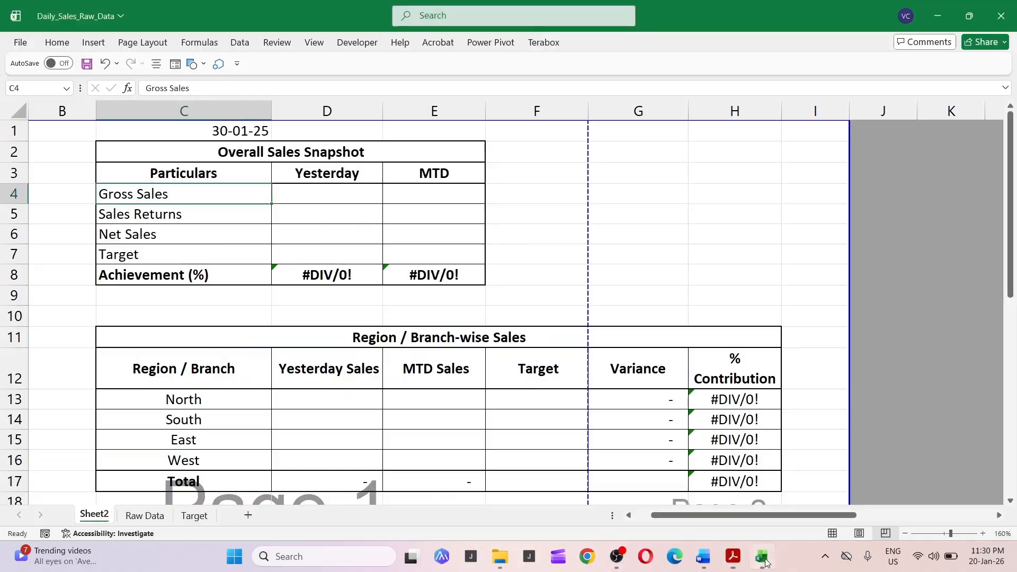
Switch to the Excel workbook and open the Raw Data sheet.
click(761, 556)
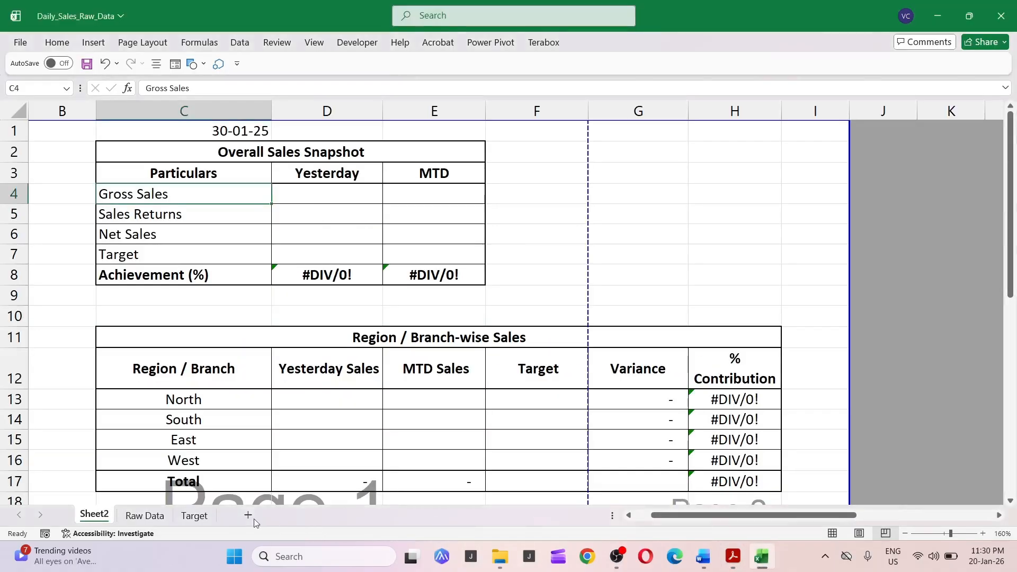
click(161, 515)
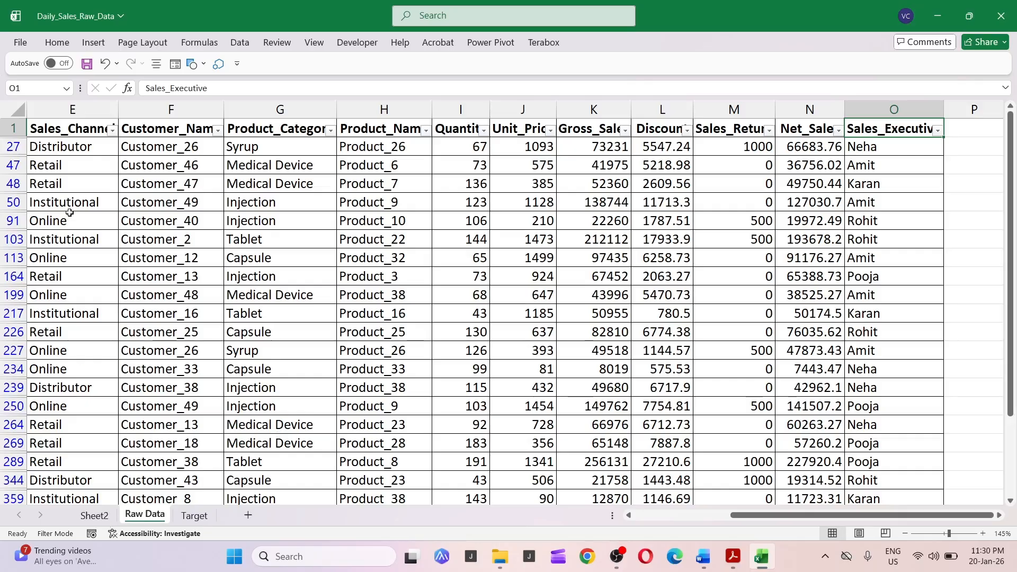
click(81, 159)
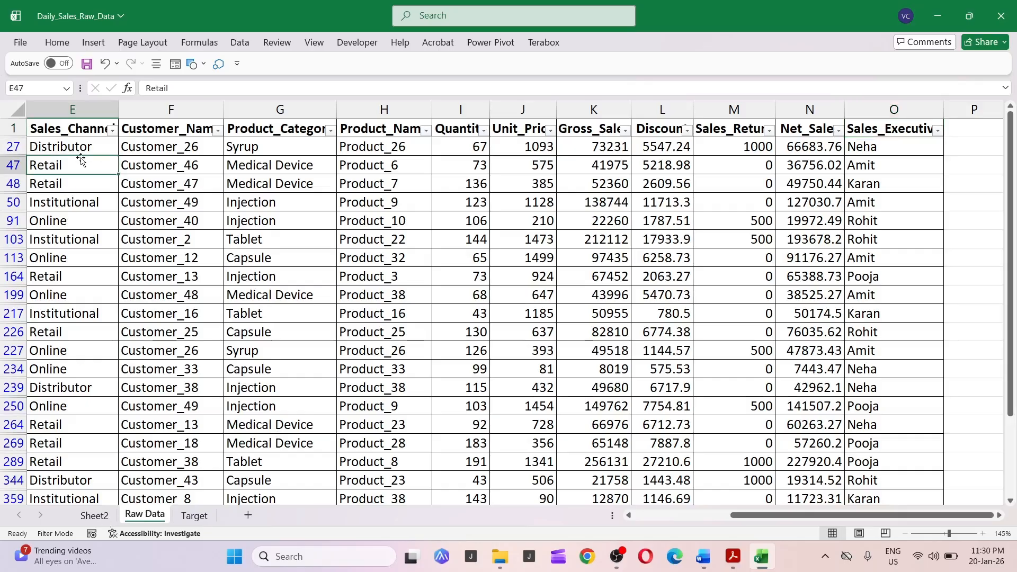
click(81, 153)
key(ctrl+shift+Right)
key(ctrl+shift+Down)
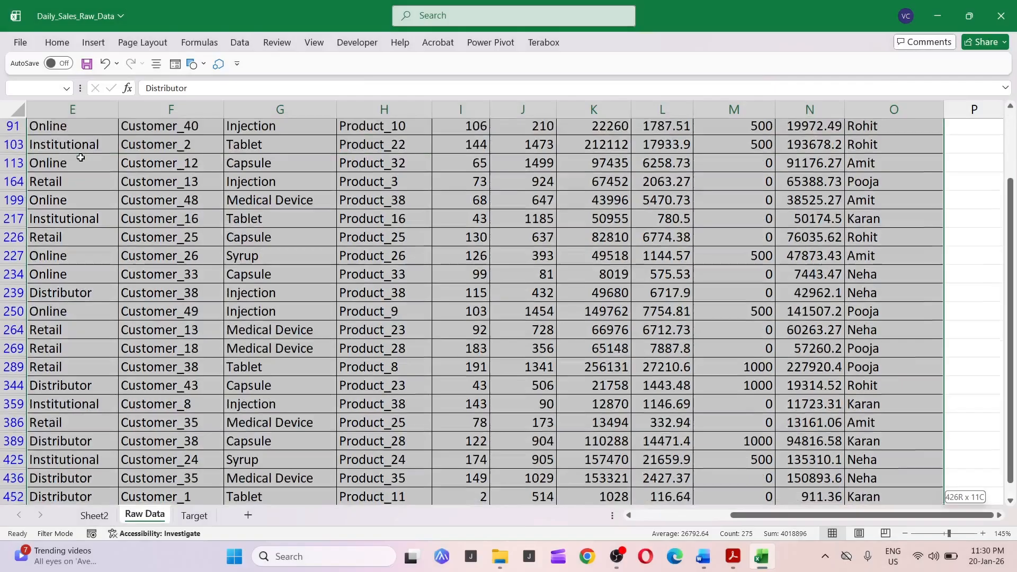
key(ctrl+BackSpace)
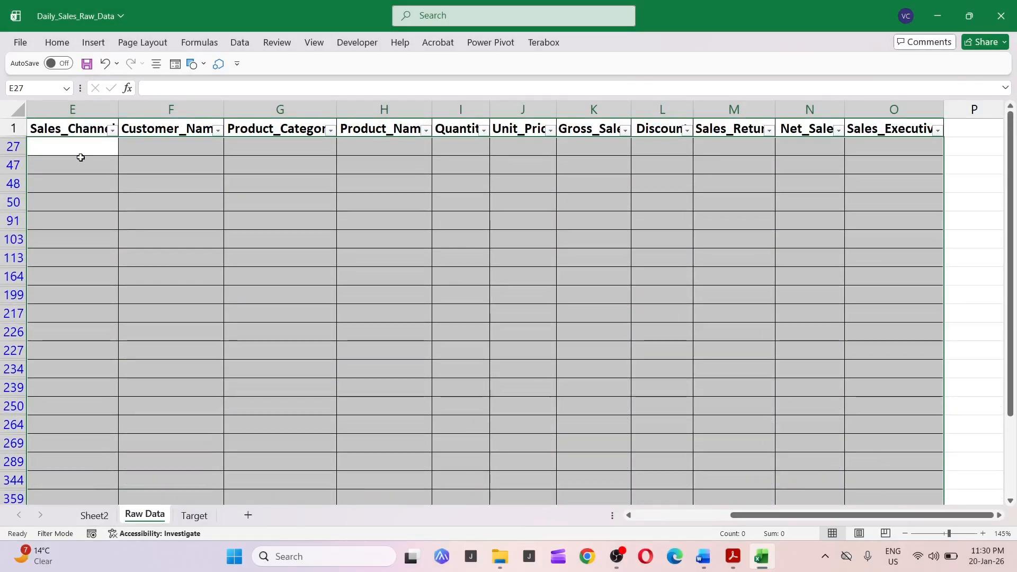
key(ctrl+z)
Return to Sheet2 and review its date cell and the report tables down to the product/category table.
key(ctrl+Page_Up)
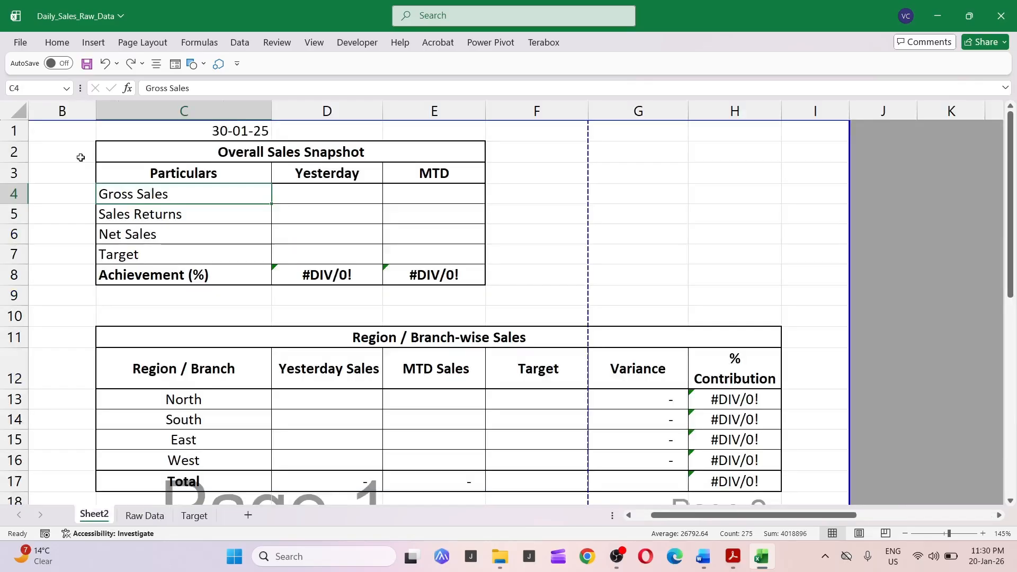
key(Up)
key(Up)
key(Up)
key(F2)
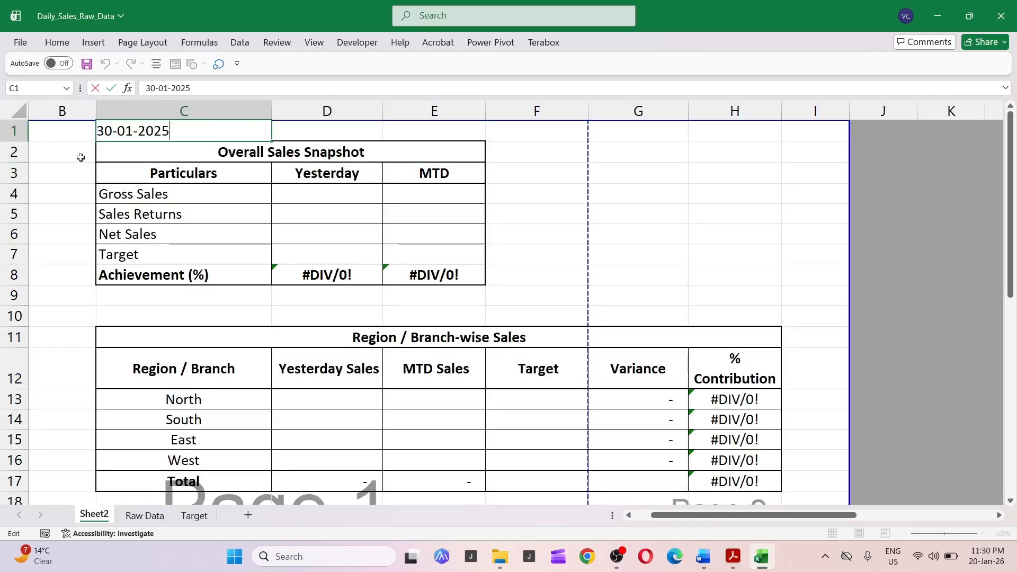
key(Escape)
key(F2)
key(Escape)
key(Down)
key(Down)
key(Down)
key(Down)
key(Down)
key(Down)
key(Down)
key(Down)
key(Down)
key(Down)
key(Down)
key(Down)
key(Down)
key(Down)
key(Down)
key(Down)
key(Down)
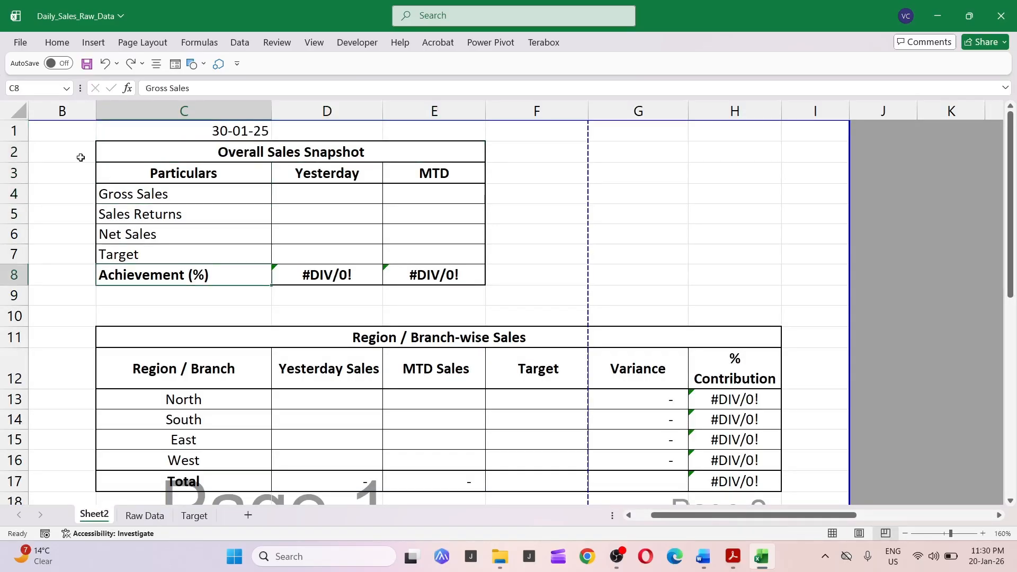
key(Down)
key(Down)
key(Down)
key(Down)
key(Down)
key(Down)
key(Down)
key(Down)
key(Down)
key(Down)
key(Down)
key(Down)
key(Down)
key(Down)
key(Down)
key(Down)
key(Down)
key(Down)
key(Down)
key(Down)
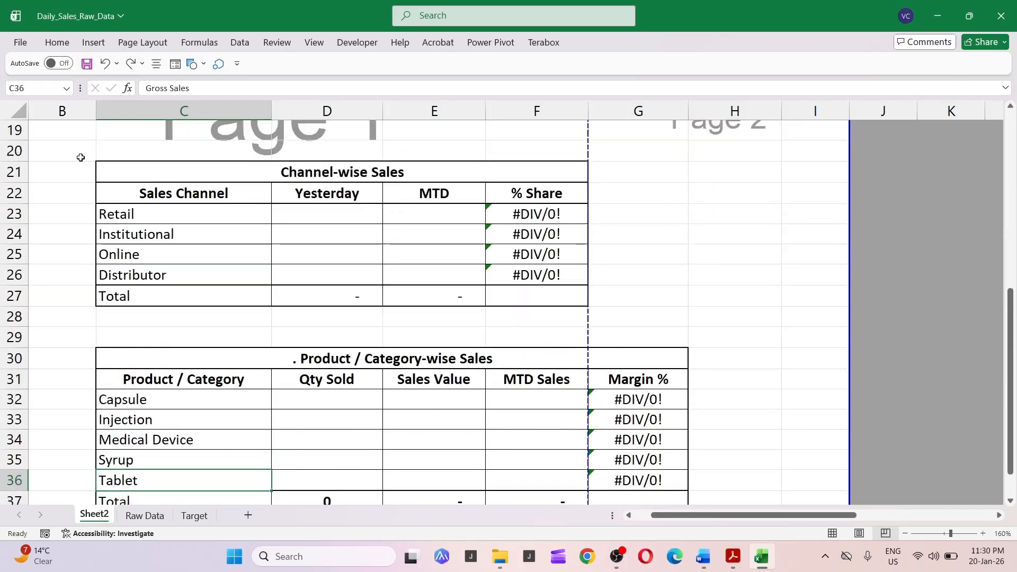
Enter a SUMIF formula for yesterday's Gross Sales summing 'Raw Data'!K:K where 'Raw Data'!A:A matches the date in $C$1.
key(alt+Tab)
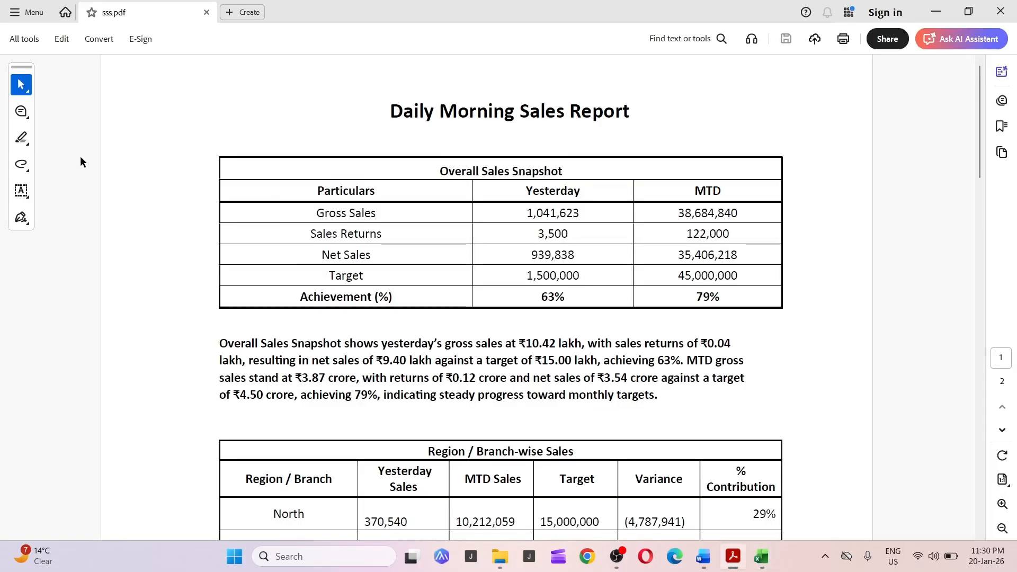
key(alt+Tab)
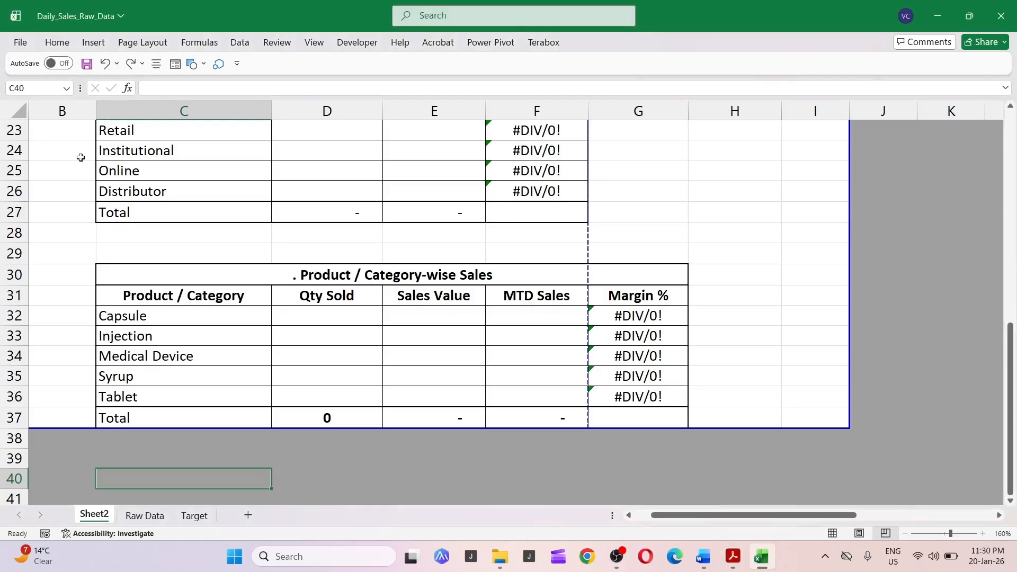
key(Up)
key(Up)
key(Up)
key(Up)
key(Up)
key(Up)
key(Up)
key(Up)
key(Up)
key(Up)
key(Up)
key(Up)
key(Up)
key(Up)
key(Up)
key(Up)
key(Up)
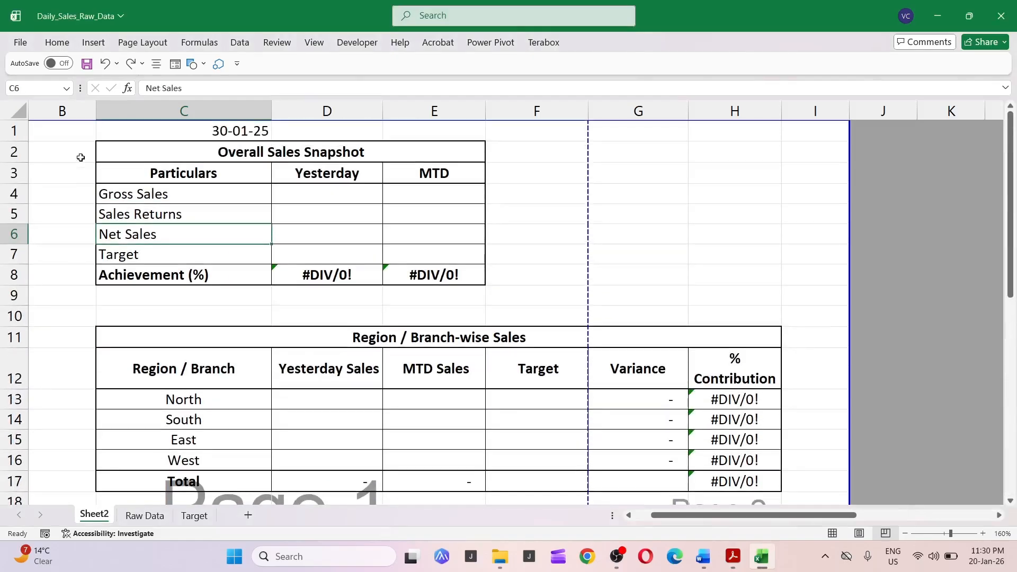
key(Up)
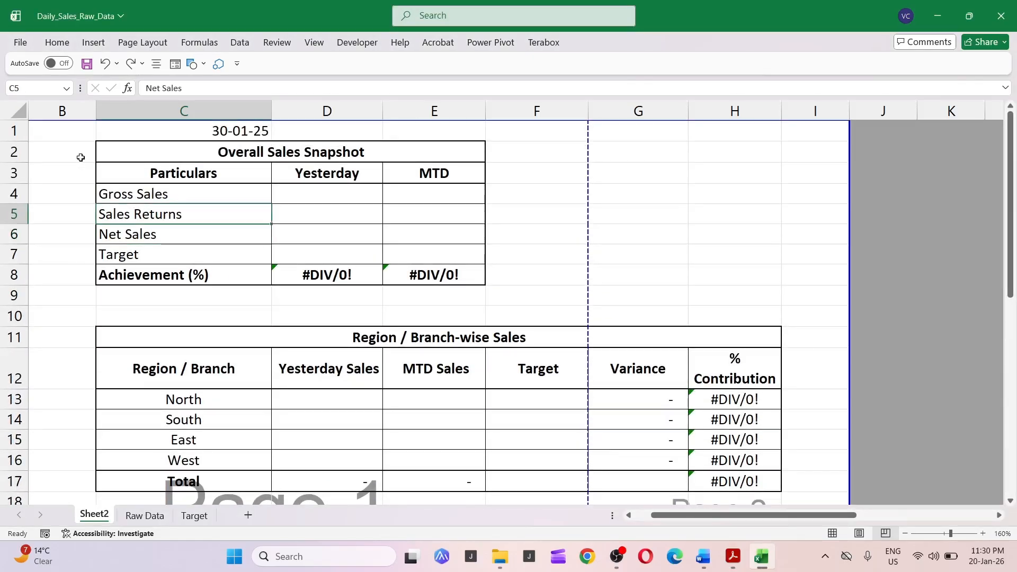
key(Right)
key(Up)
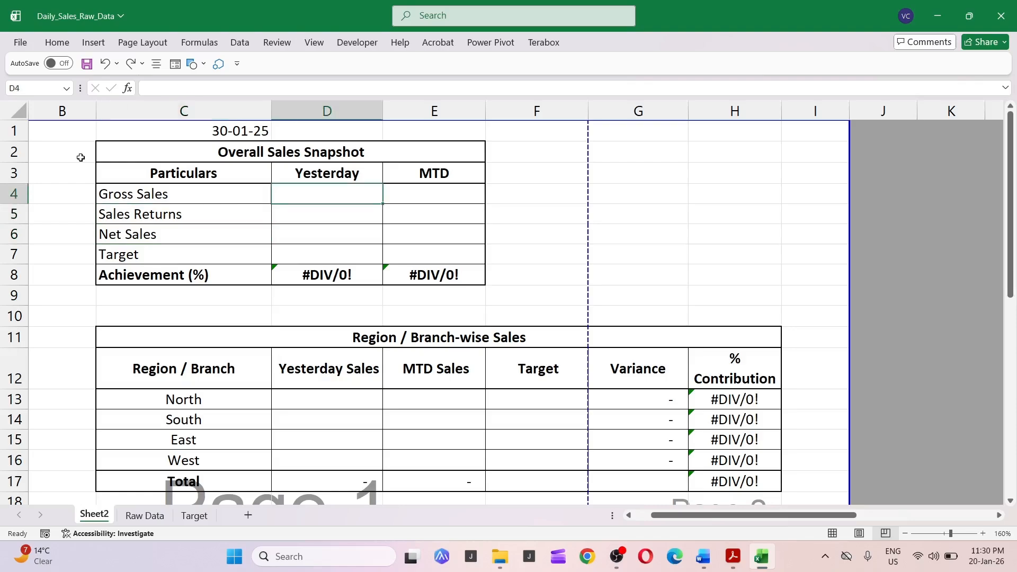
click(341, 112)
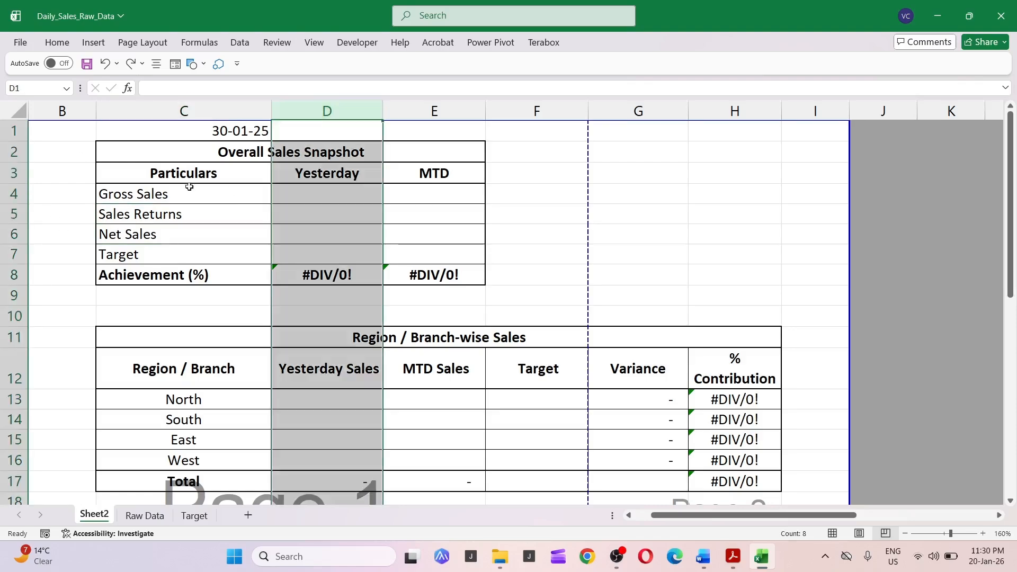
click(254, 202)
click(302, 203)
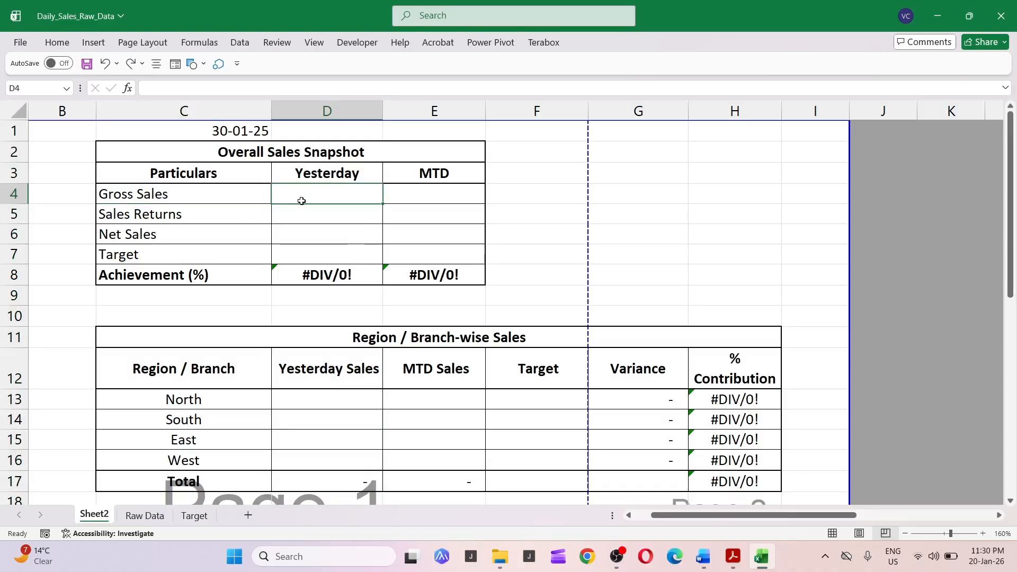
text(+s)
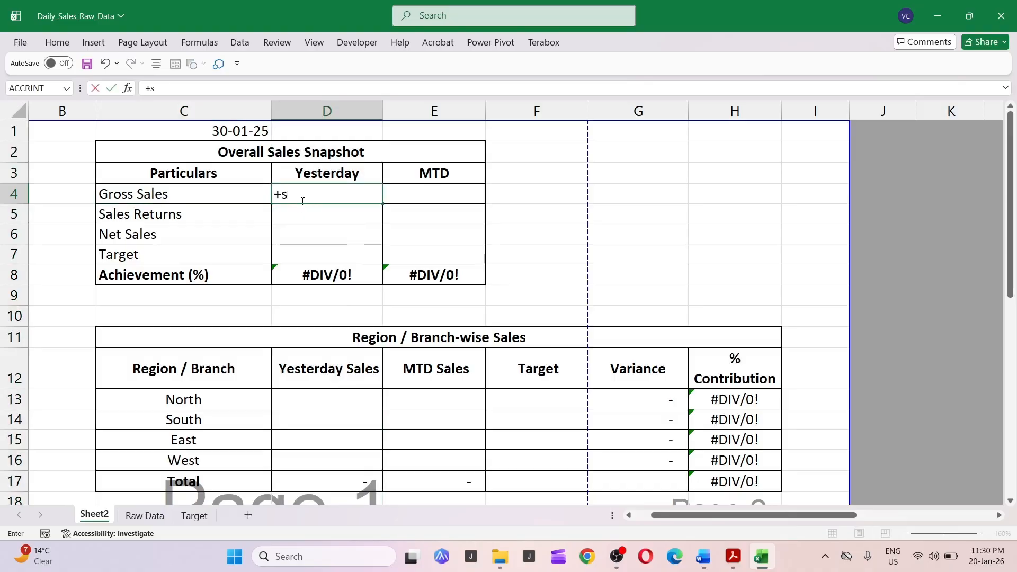
text(umif)
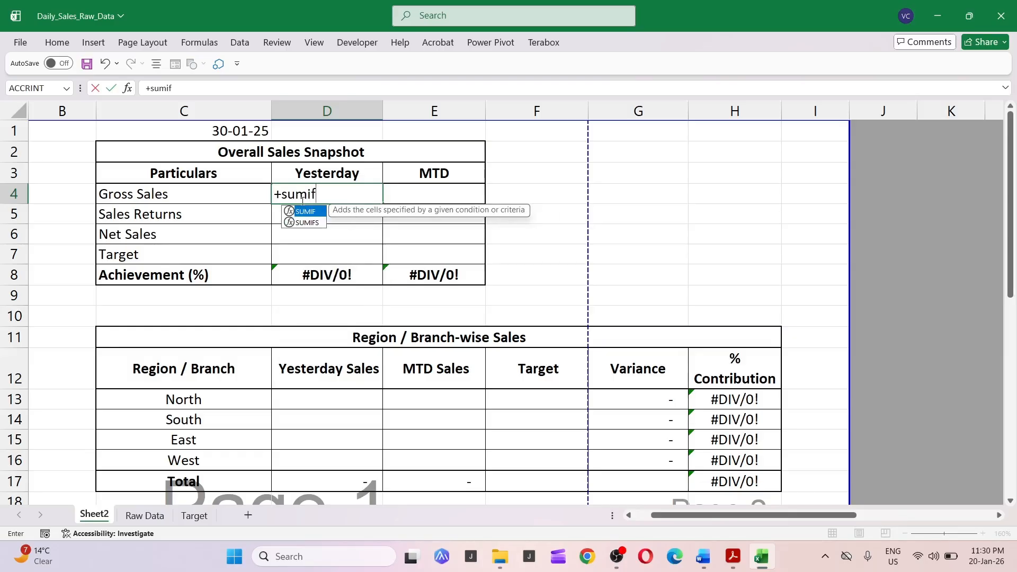
text(()
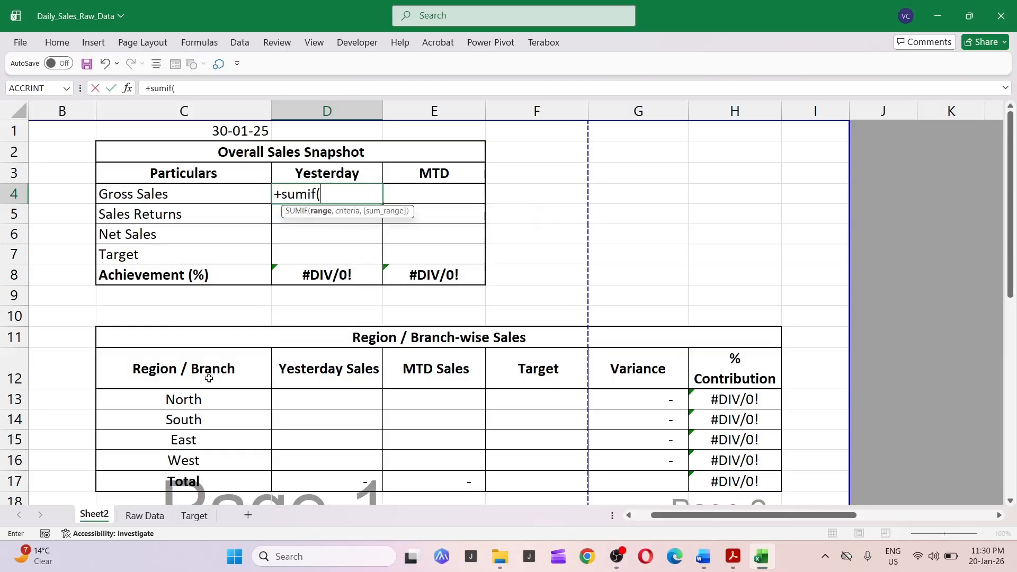
click(145, 516)
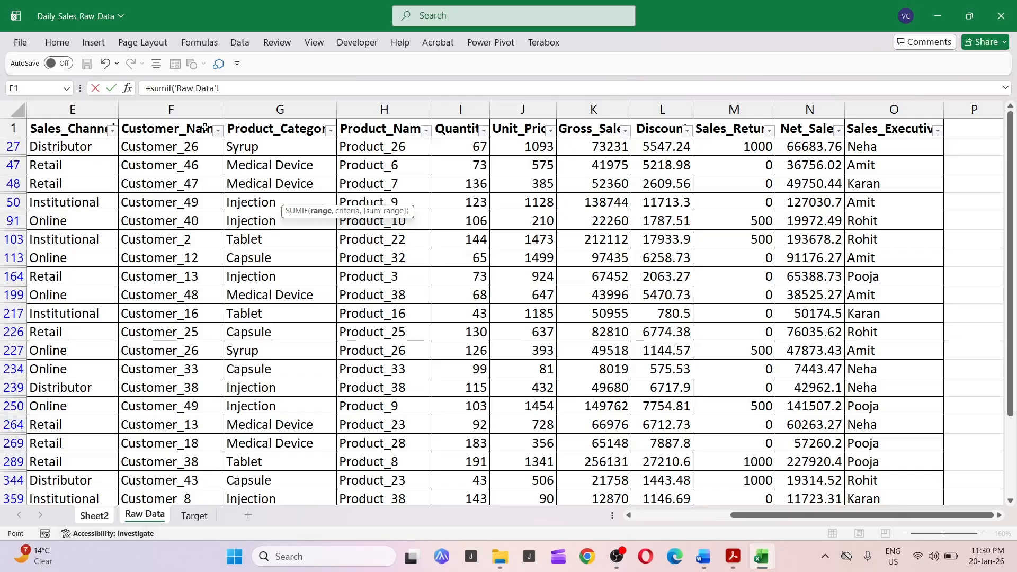
click(649, 516)
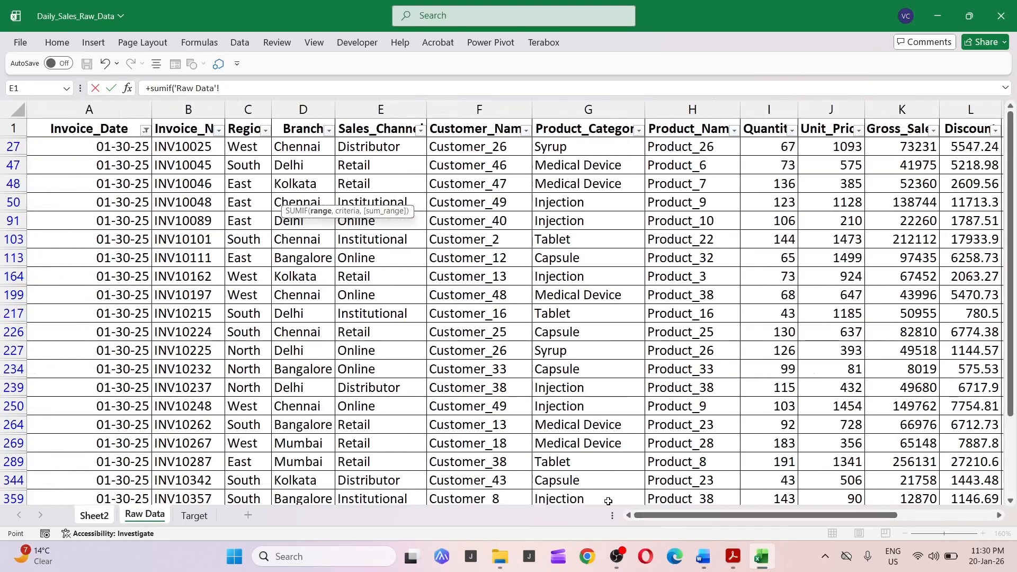
click(109, 105)
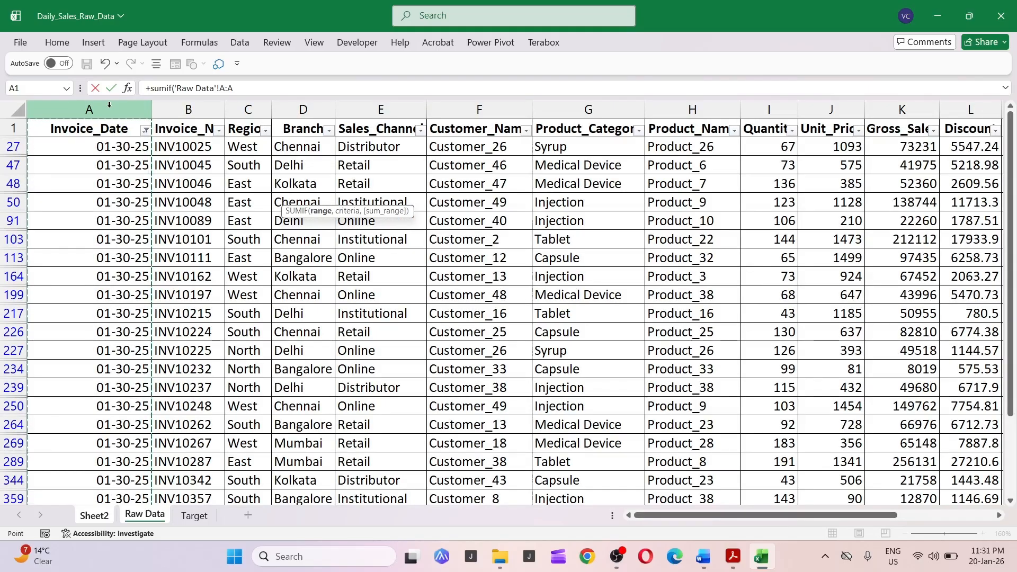
text(,)
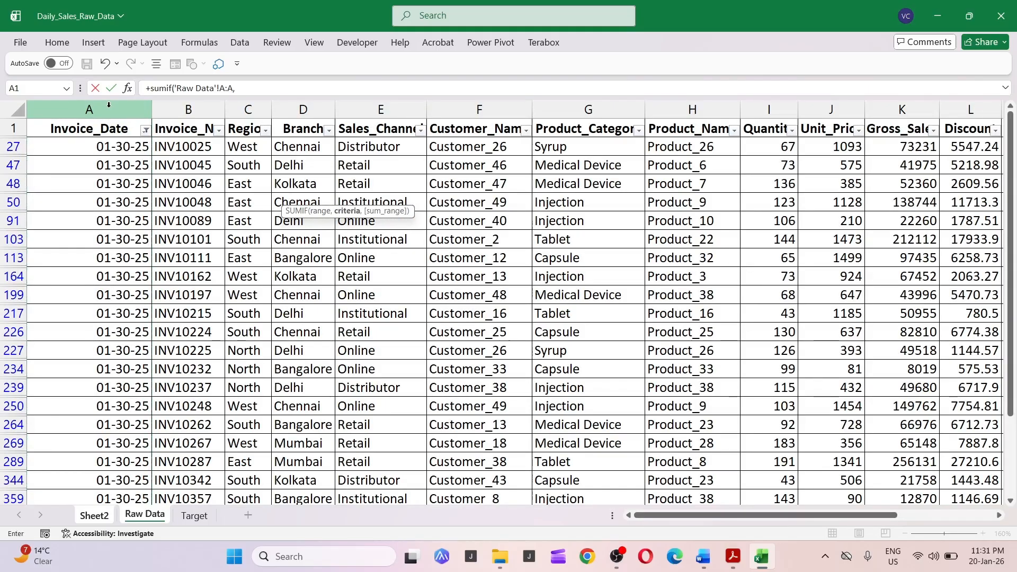
click(95, 516)
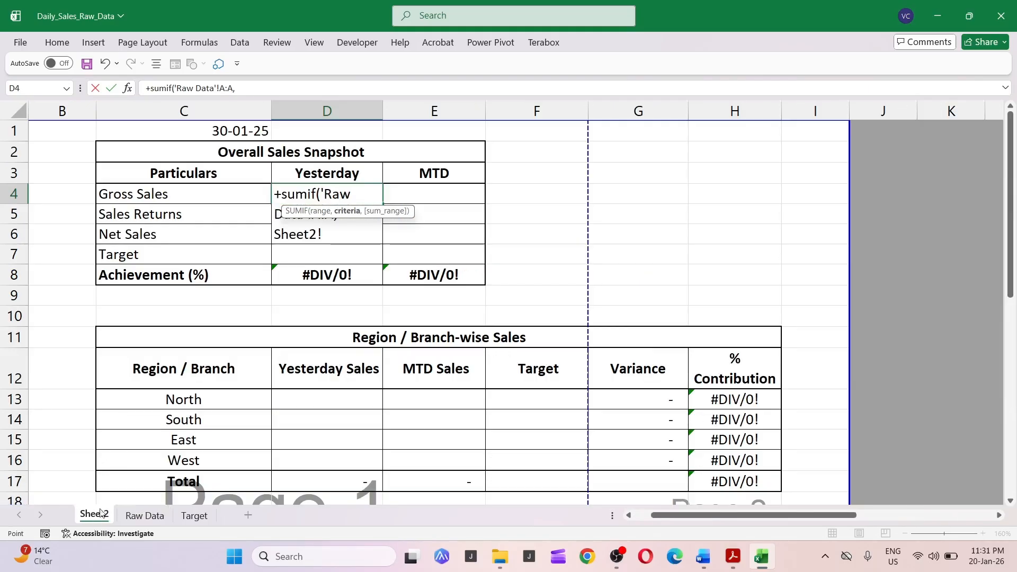
click(226, 129)
key(F4)
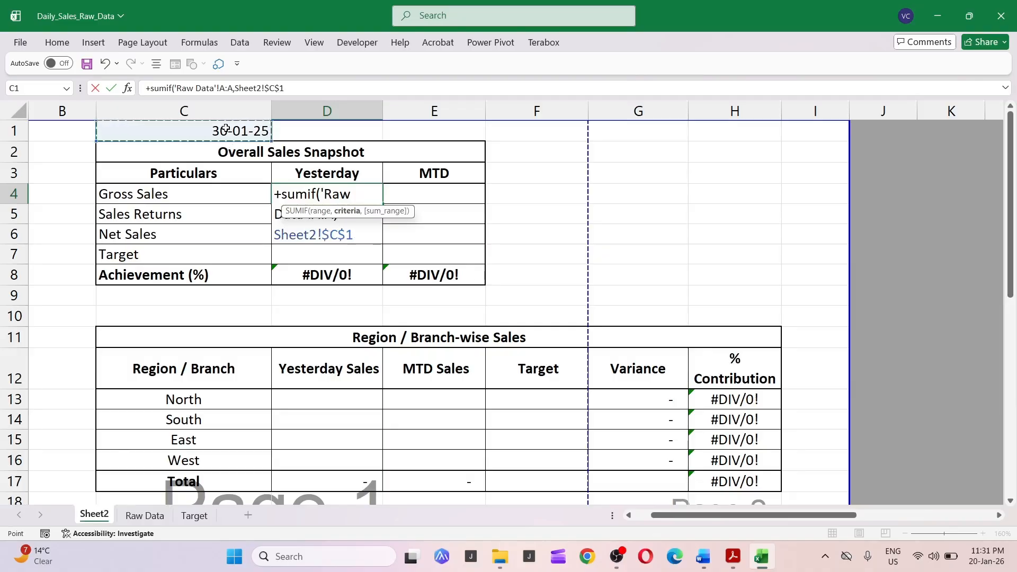
text(,'Raw Data'!)
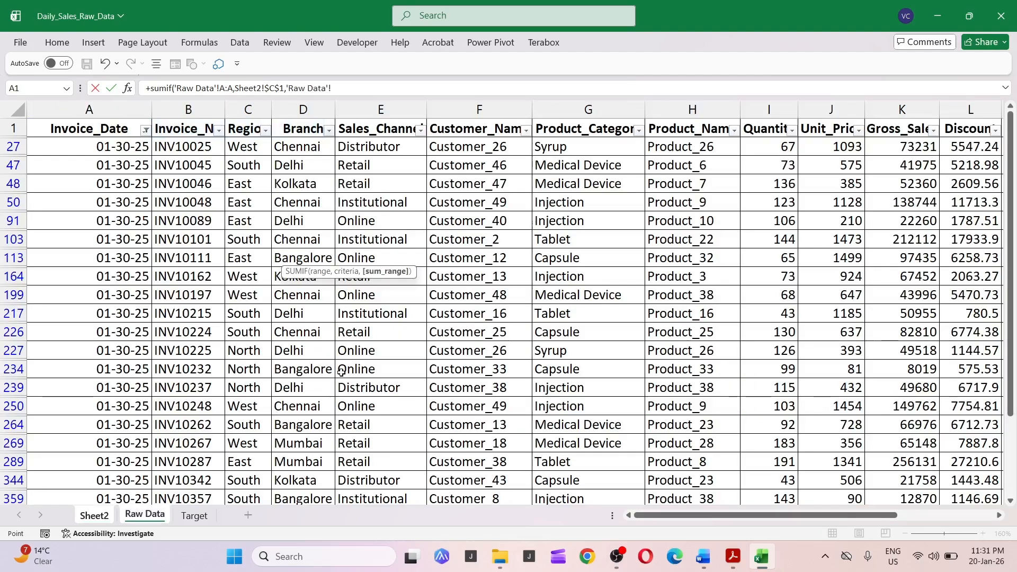
click(151, 515)
click(911, 111)
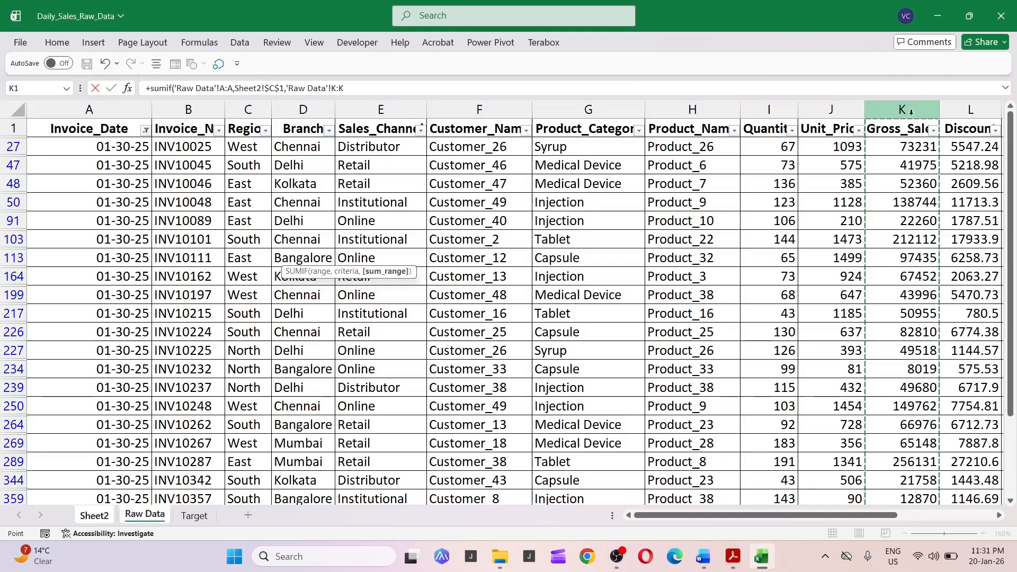
key(Return)
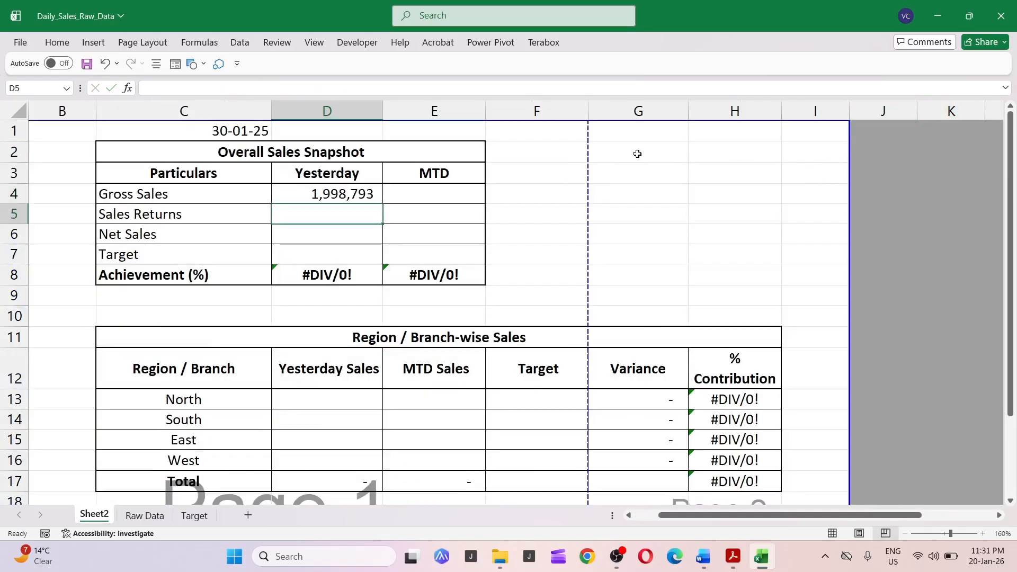
Fill yesterday's Sales Returns with the same SUMIF formula, switching the sum range to 'Raw Data'!M:M.
key(Up)
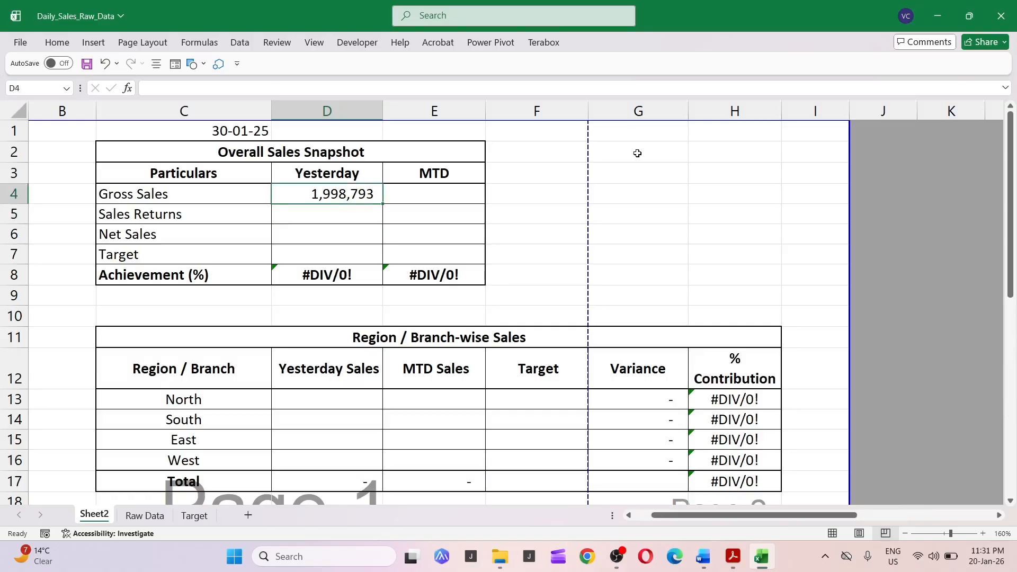
key(ctrl+Page_Down)
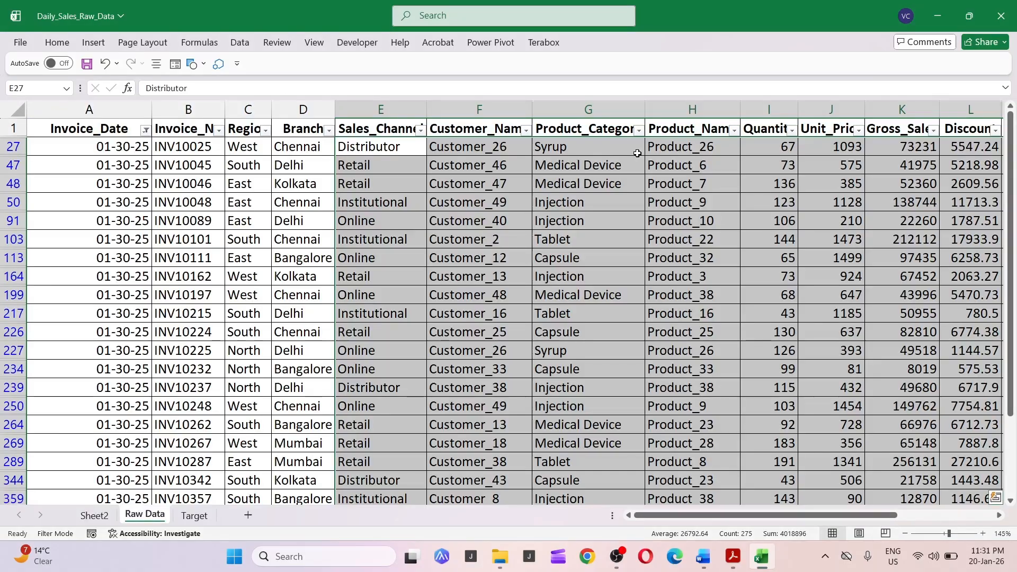
key(Right)
key(Right)
key(Right)
key(Right)
key(Right)
key(Right)
key(Right)
key(Right)
key(Right)
key(Right)
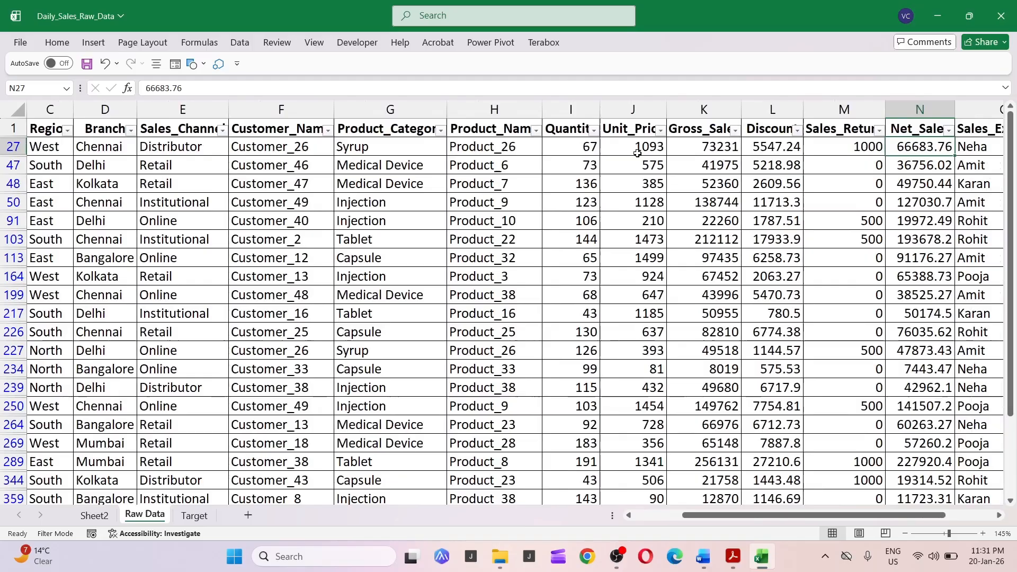
key(Left)
key(Left)
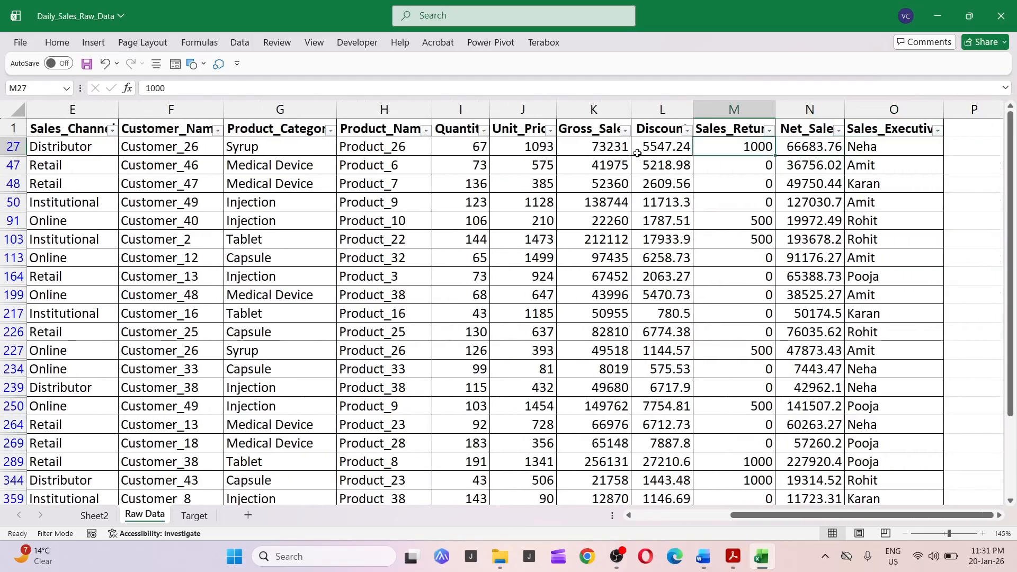
key(ctrl+shift+Down)
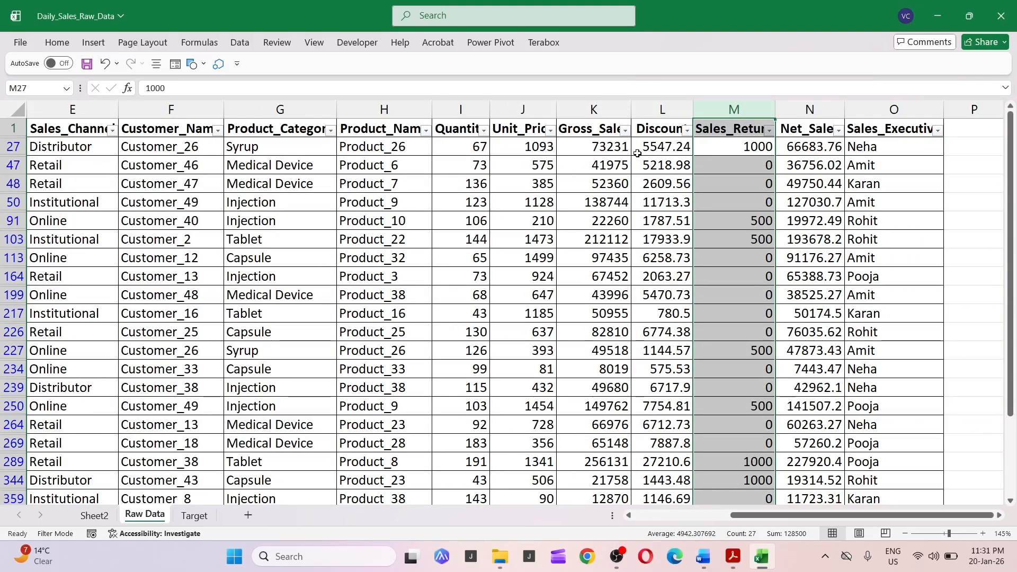
key(ctrl+Page_Up)
key(Up)
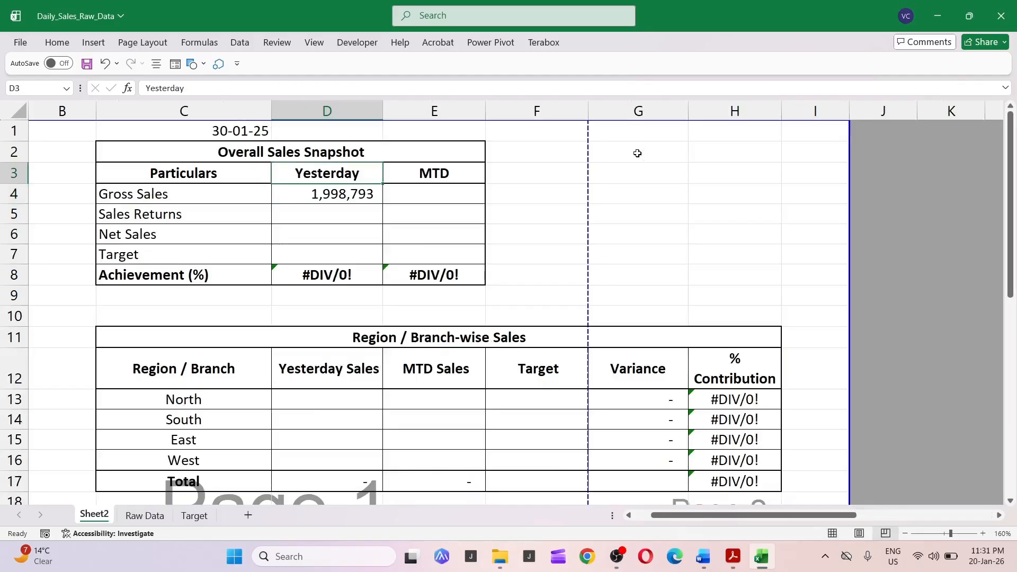
key(Down)
key(F2)
key(shift+Up)
key(shift+Up)
key(shift+Up)
key(shift+Home)
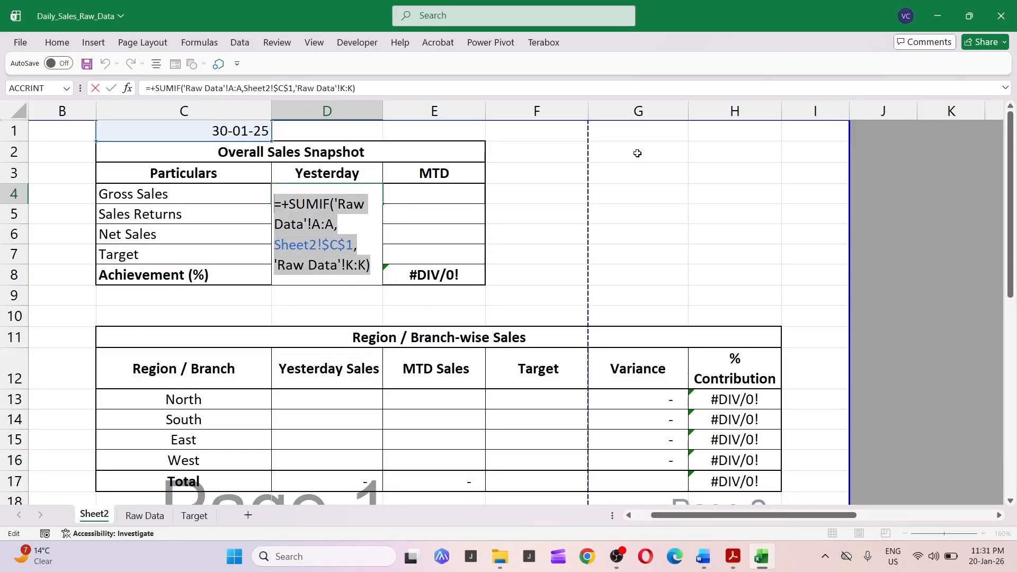
key(Return)
key(ctrl+v)
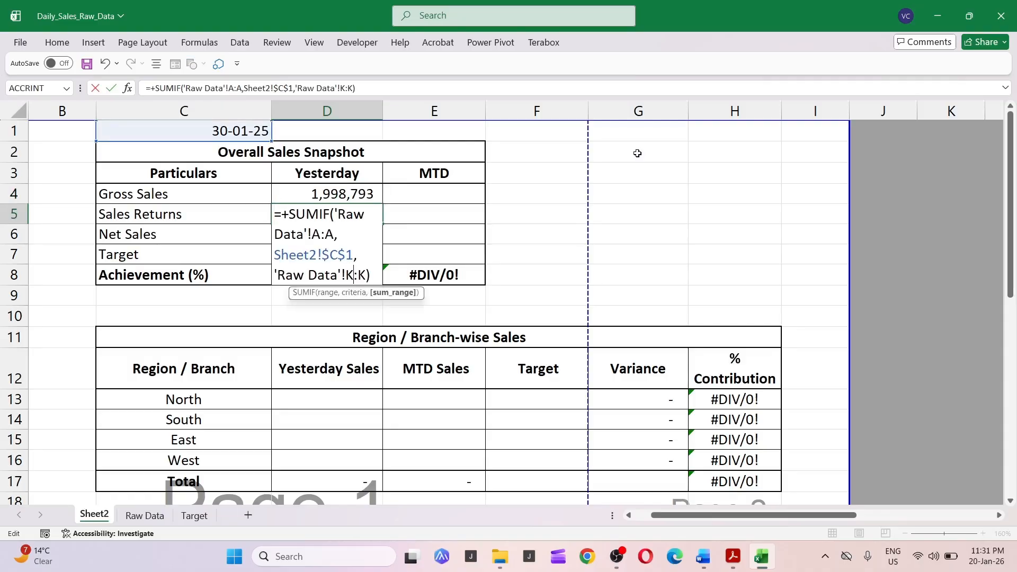
key(BackSpace)
text(m)
key(BackSpace)
text(m)
key(Return)
key(Up)
key(F2)
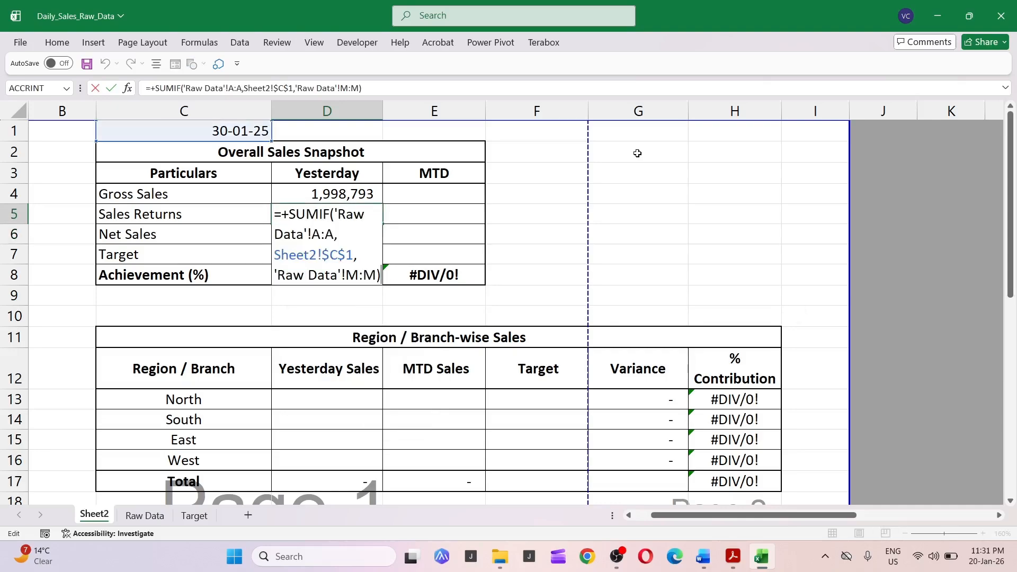
key(Escape)
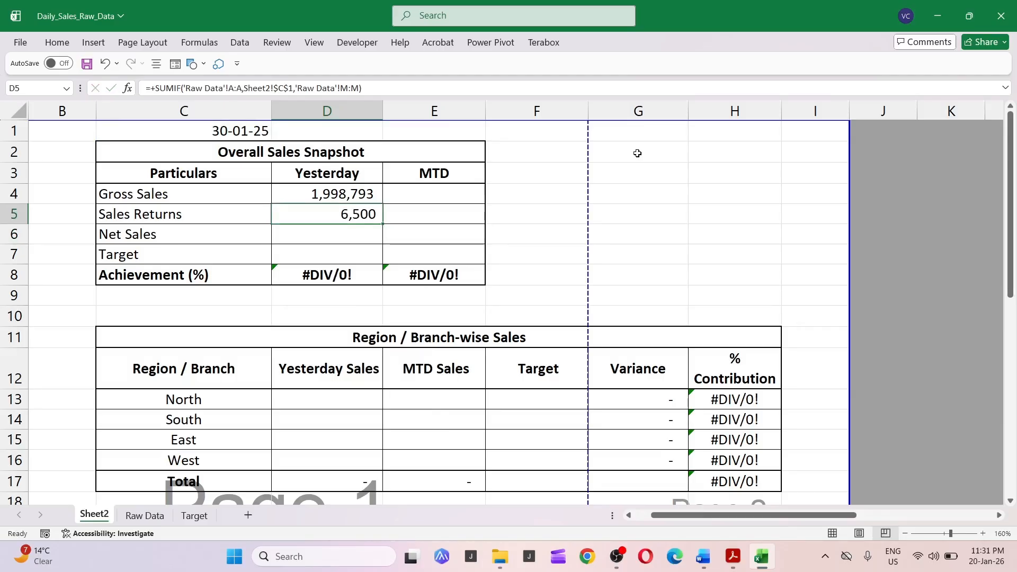
Fill yesterday's Net Sales with the Sales Returns SUMIF formula, switching the sum range to 'Raw Data'!N:N.
key(ctrl+Page_Down)
key(Right)
key(ctrl+space)
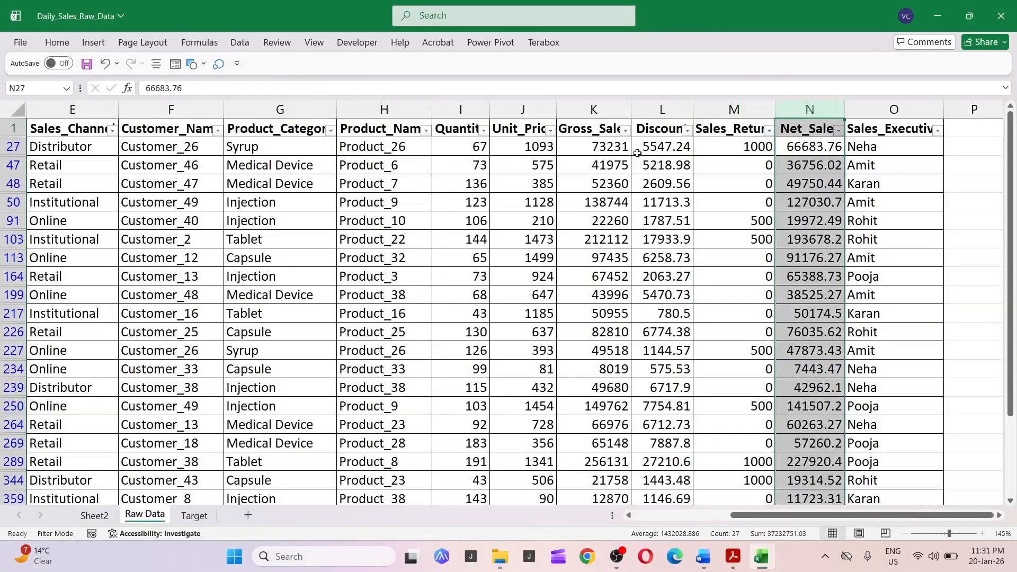
key(ctrl+Page_Up)
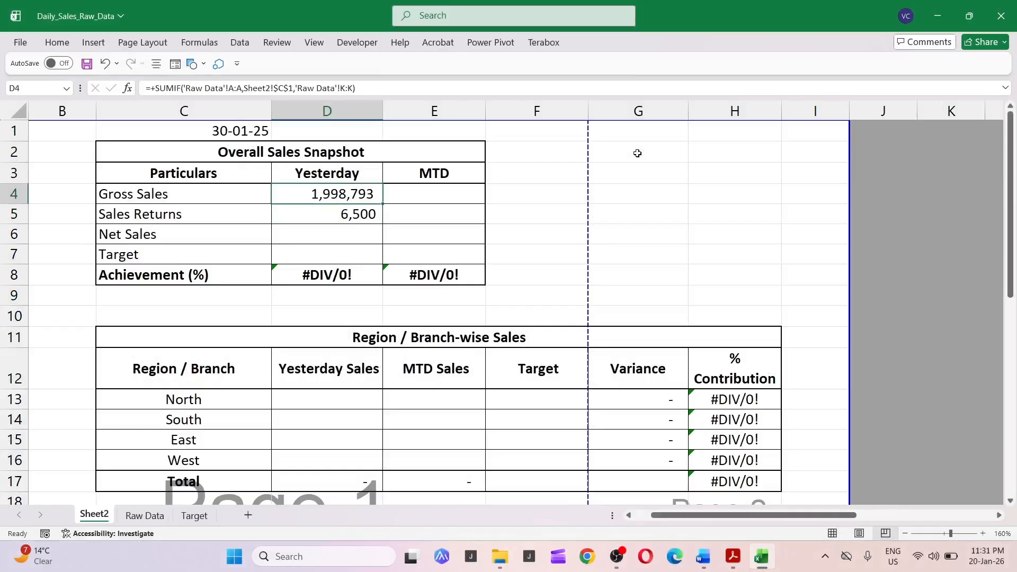
key(F2)
key(shift+Up)
key(shift+Up)
key(shift+Up)
key(shift+Up)
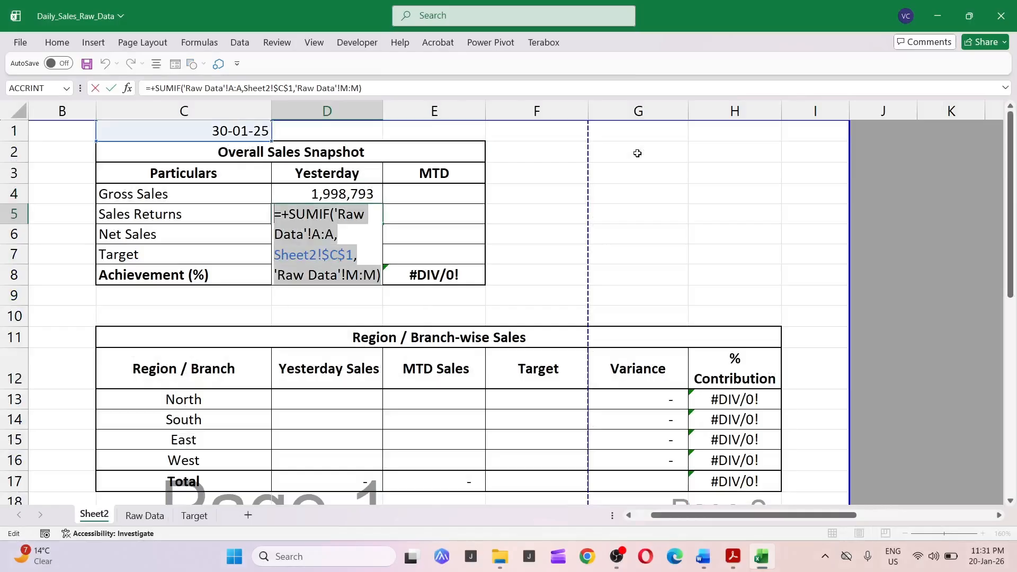
key(ctrl+c)
key(Return)
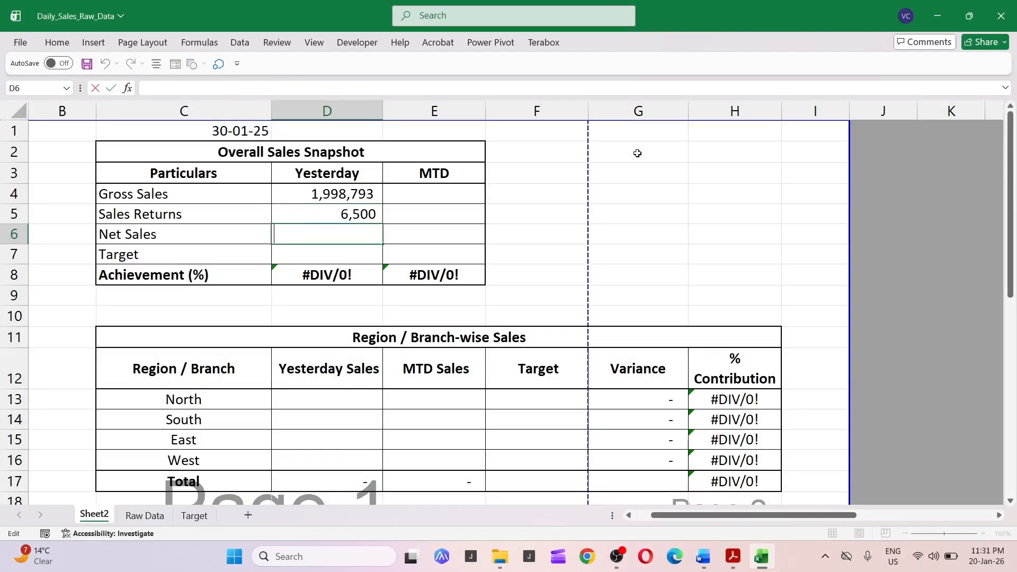
key(F2)
key(ctrl+v)
key(Left)
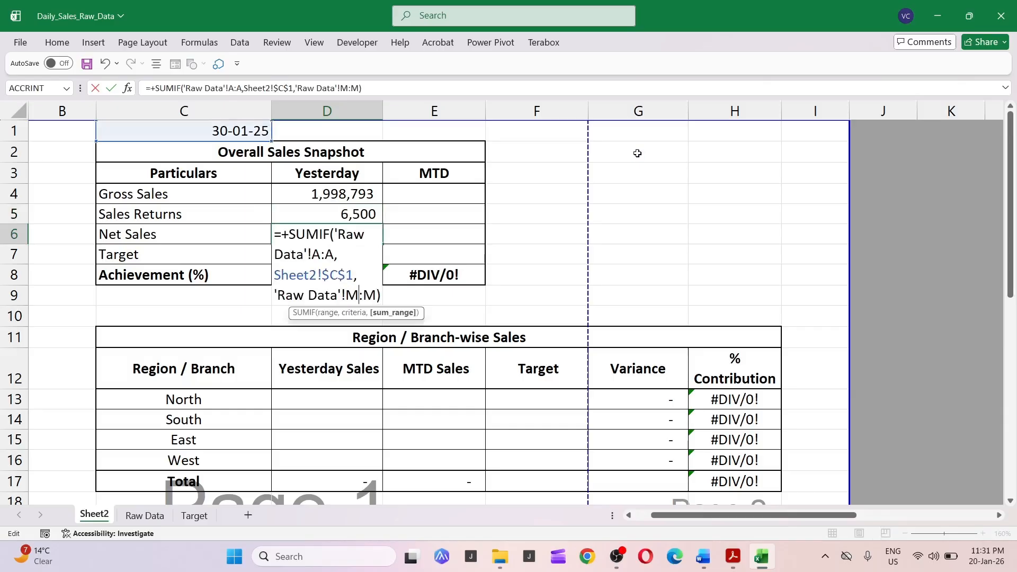
key(Left)
key(Left)
key(Left)
key(BackSpace)
text(n)
key(BackSpace)
text(n)
key(Return)
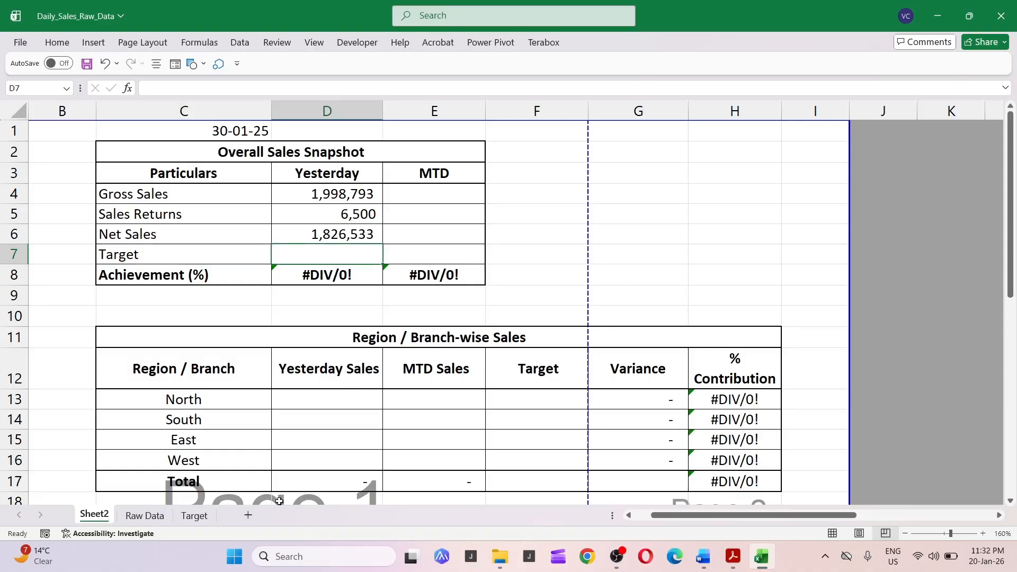
Clear the daily target helper cell below the total on the Target sheet.
click(195, 516)
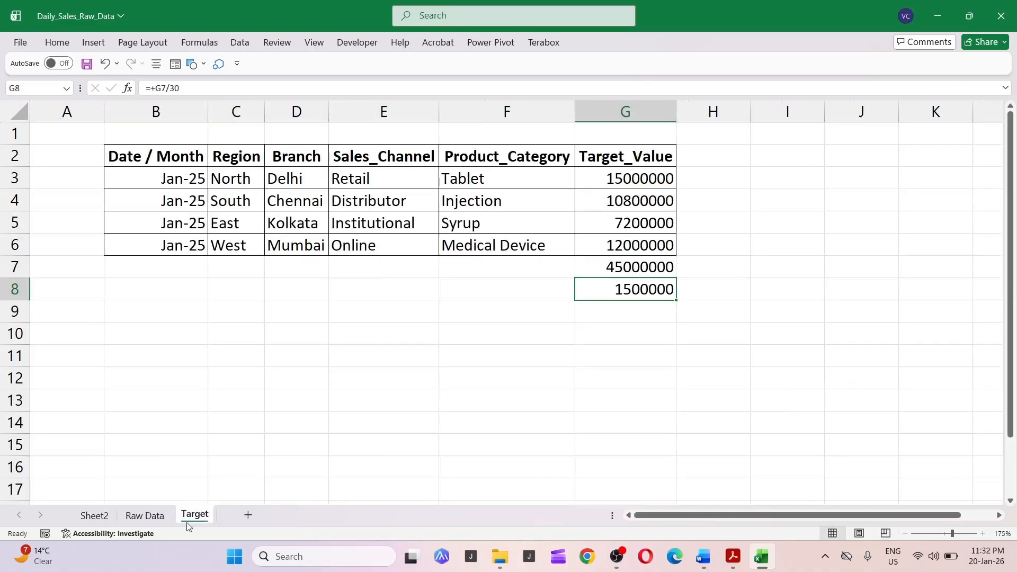
key(Delete)
click(671, 268)
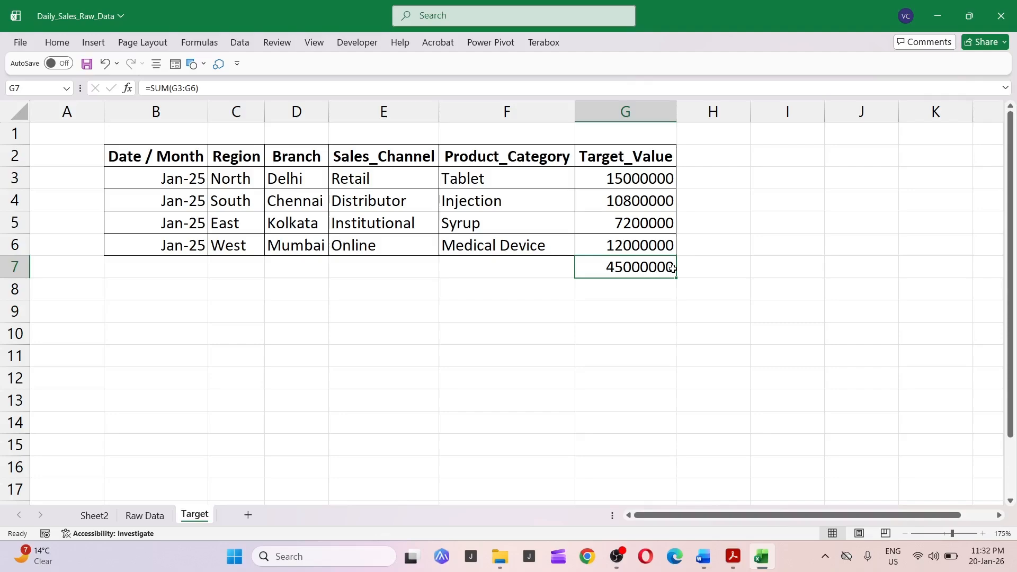
key(ctrl+Page_Up)
key(ctrl+Page_Up)
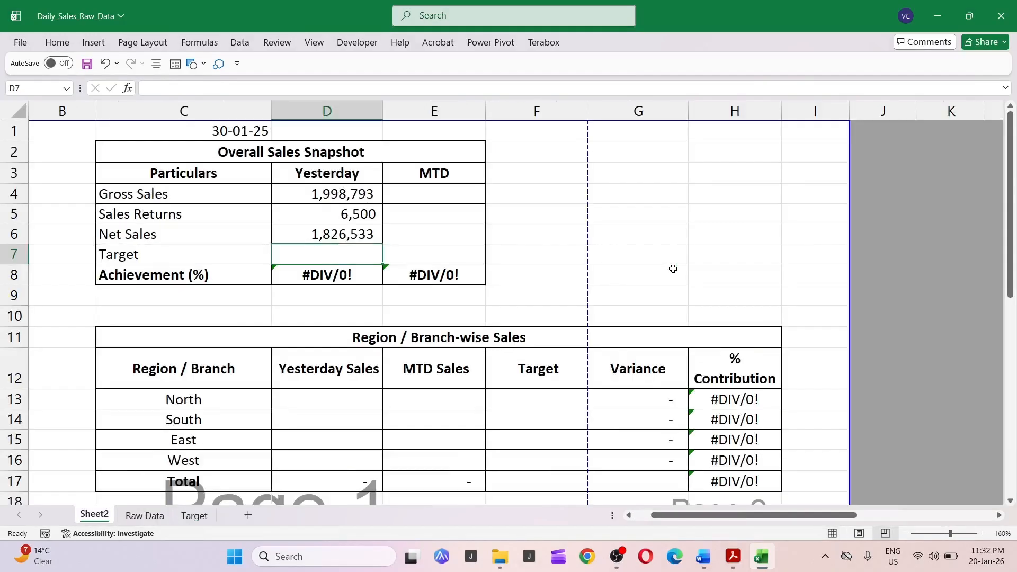
text(+)
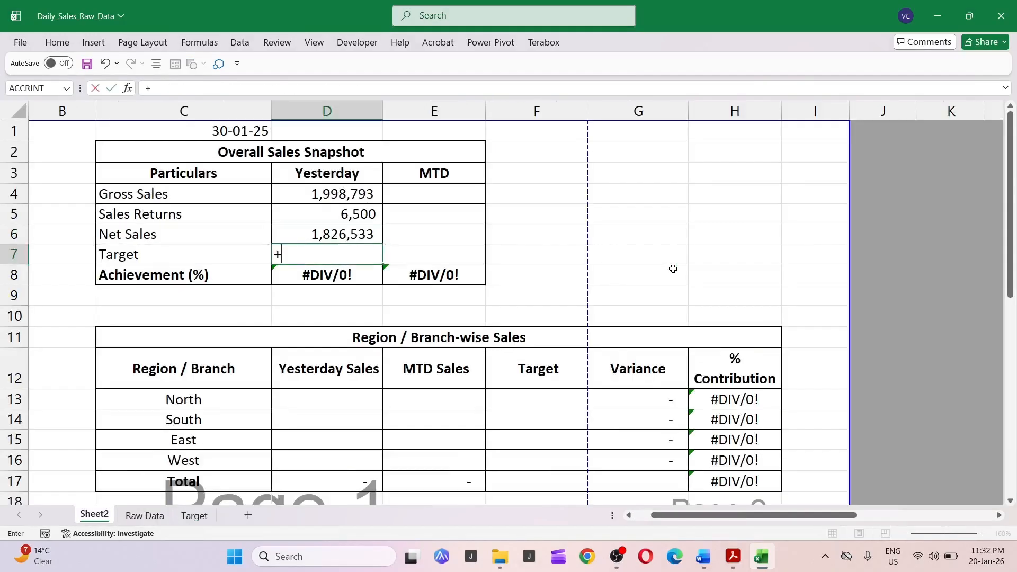
key(ctrl+Page_Down)
key(ctrl+Page_Down)
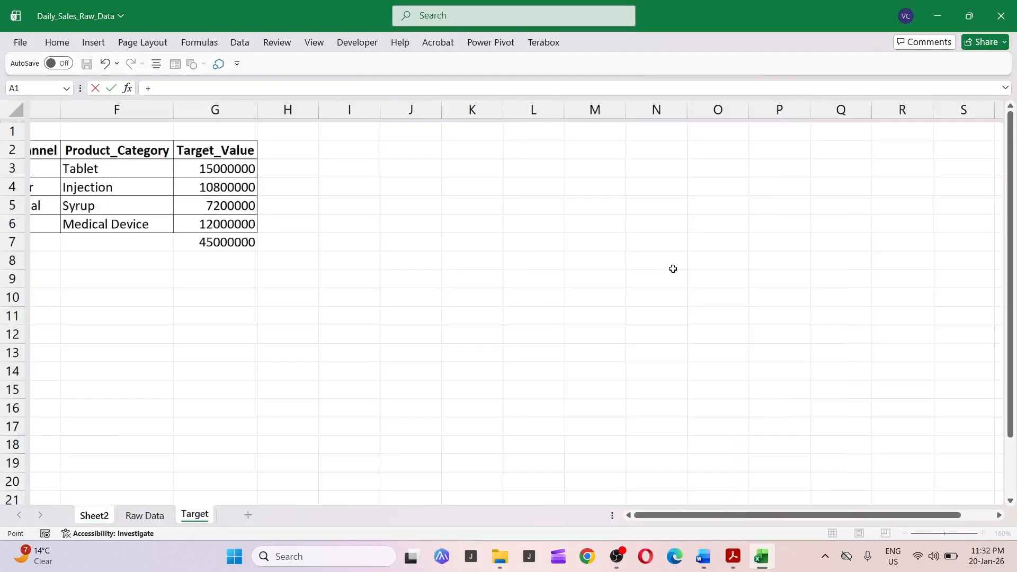
key(Down)
key(Down)
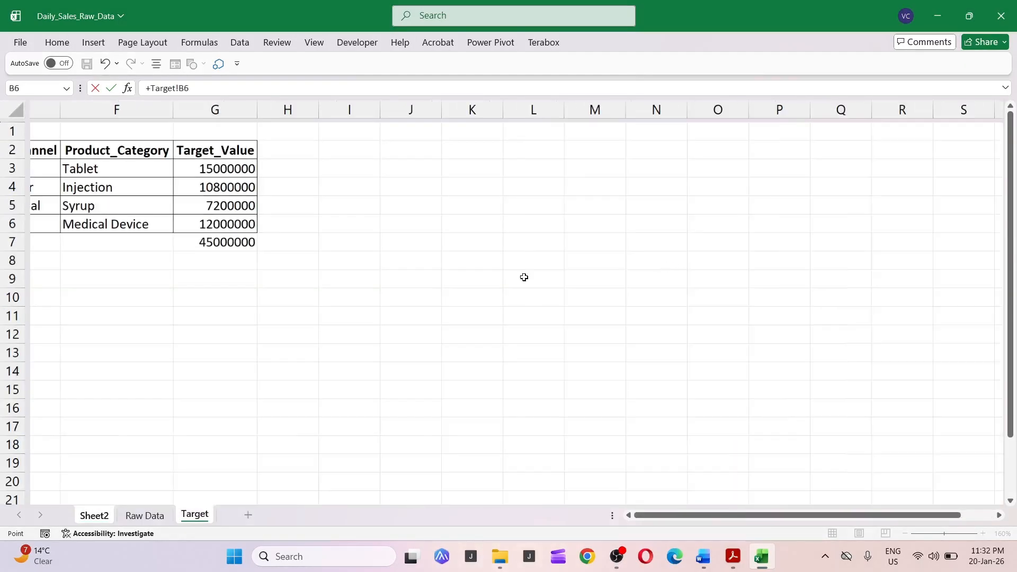
key(Right)
key(Right)
key(Left)
key(Escape)
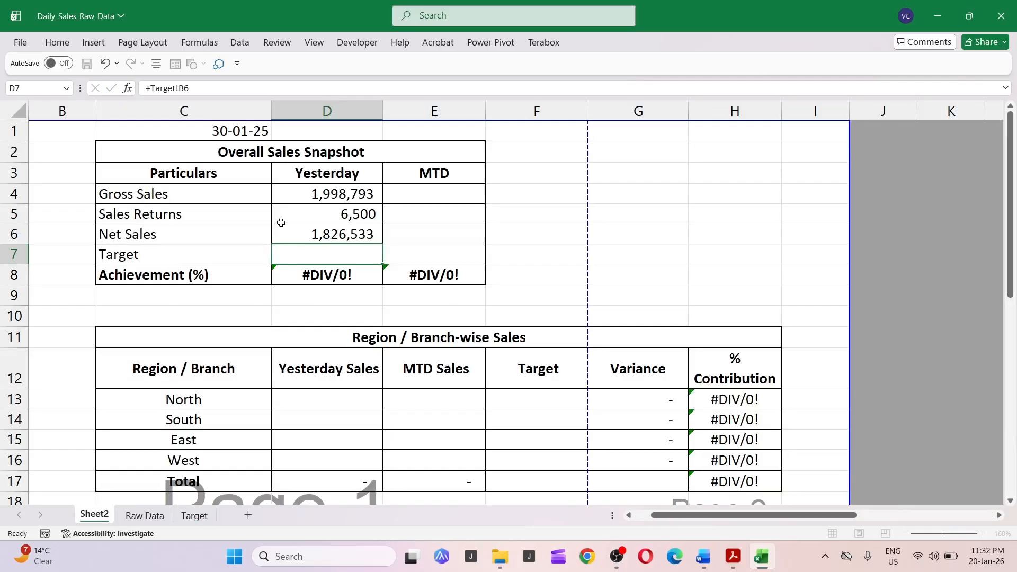
Set yesterday's Target to the Target sheet's total target in G7 divided by 30.
click(282, 222)
click(323, 258)
text(+)
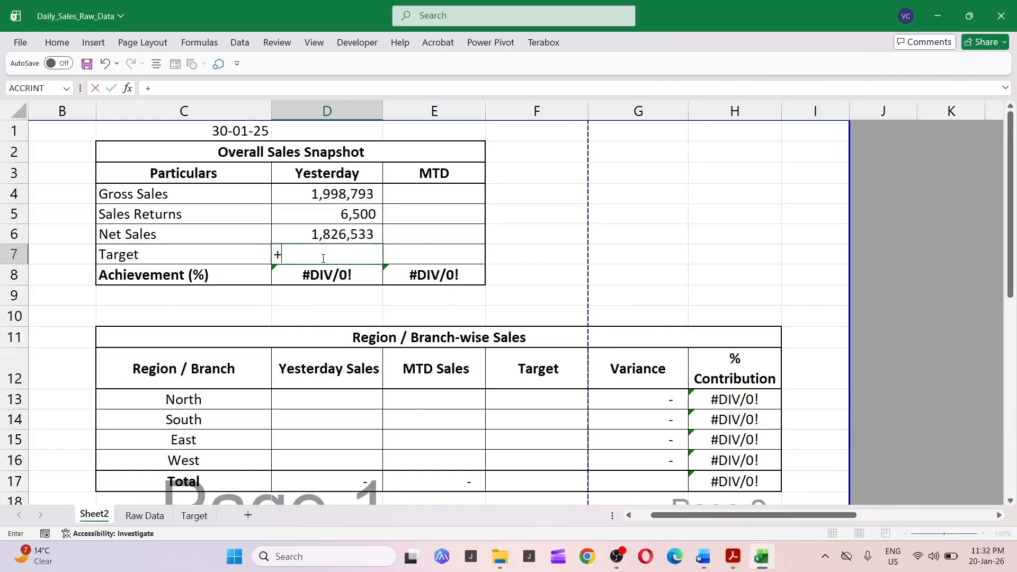
click(194, 515)
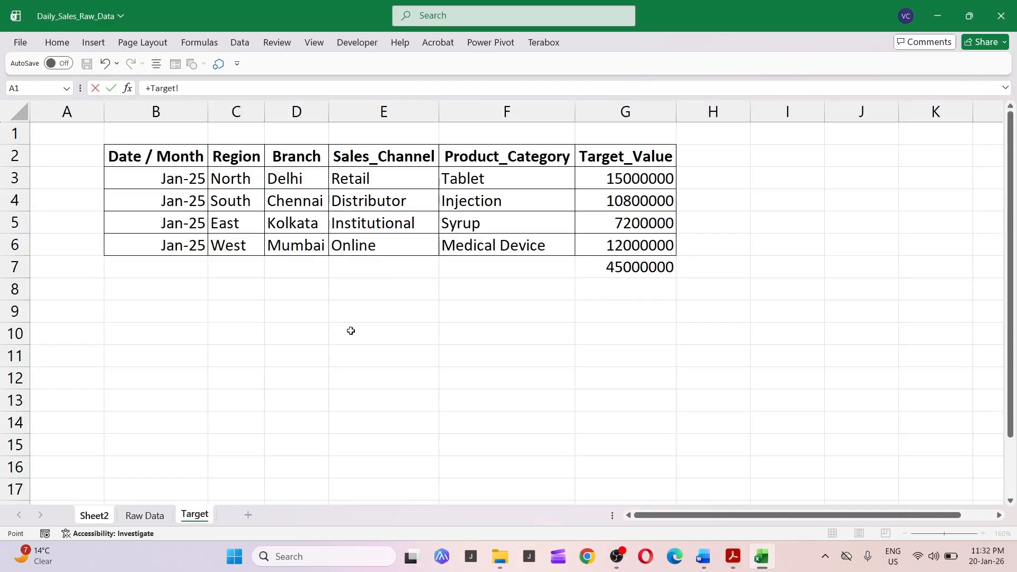
click(635, 267)
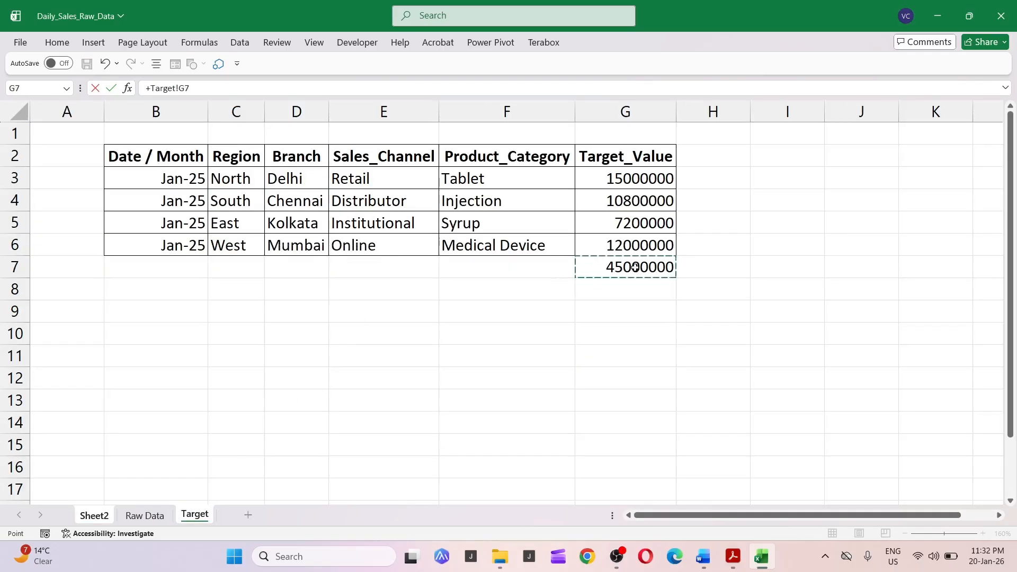
text(/30)
key(Return)
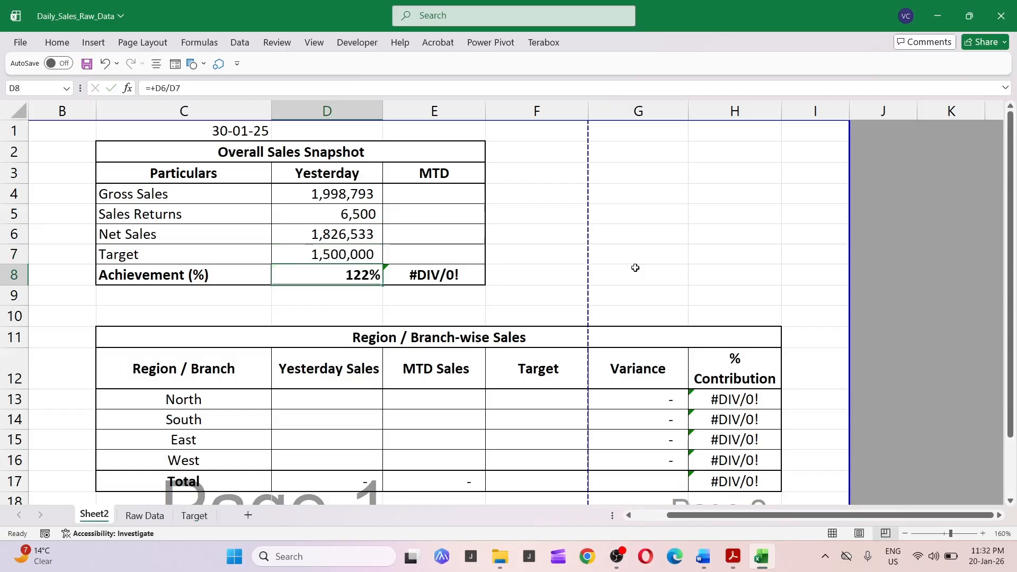
Change the report date in C1 to 29-01-2025.
key(Up)
key(Up)
key(Down)
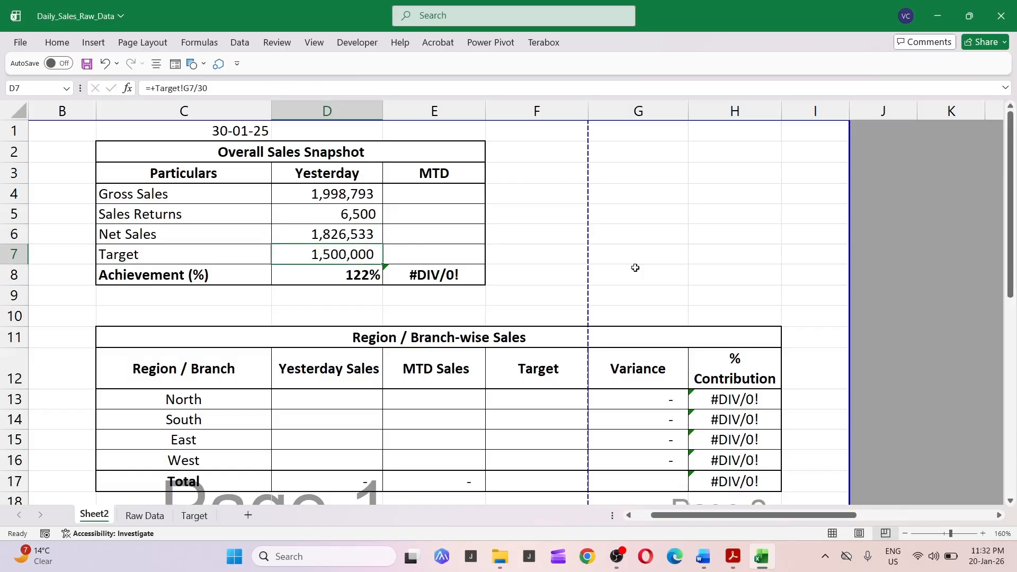
key(Up)
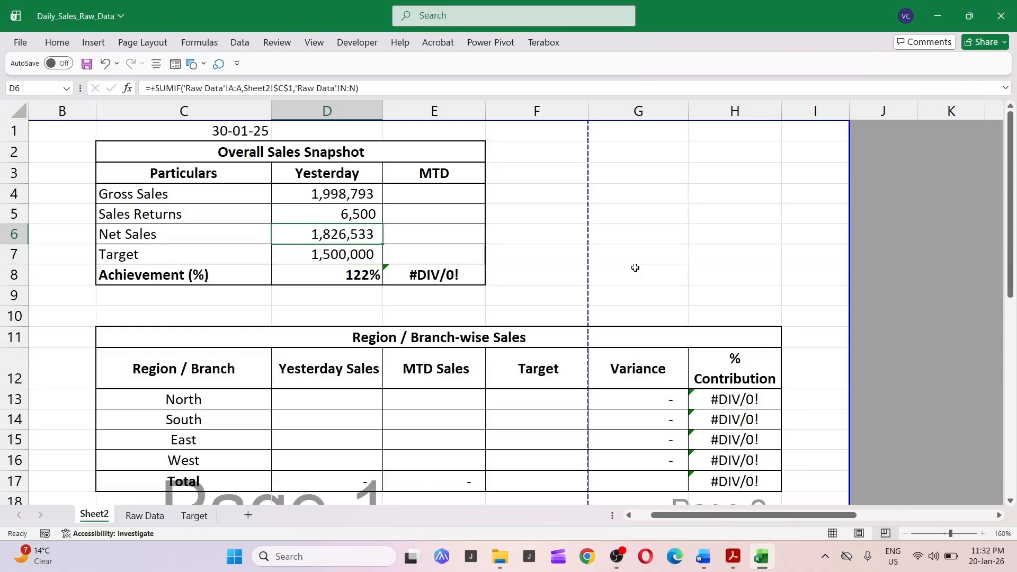
key(Up)
key(Up)
key(Up)
key(Up)
key(Up)
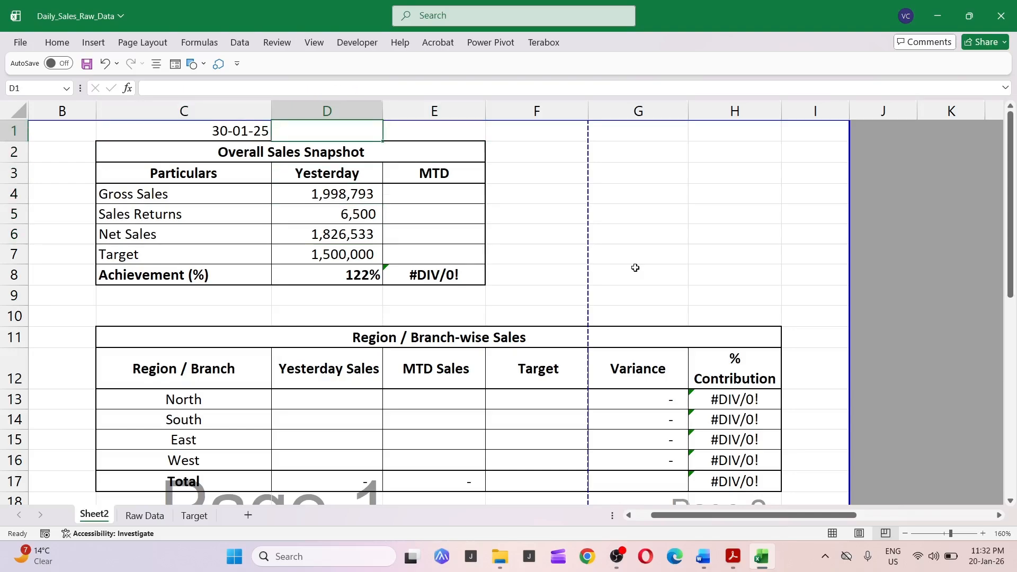
key(F2)
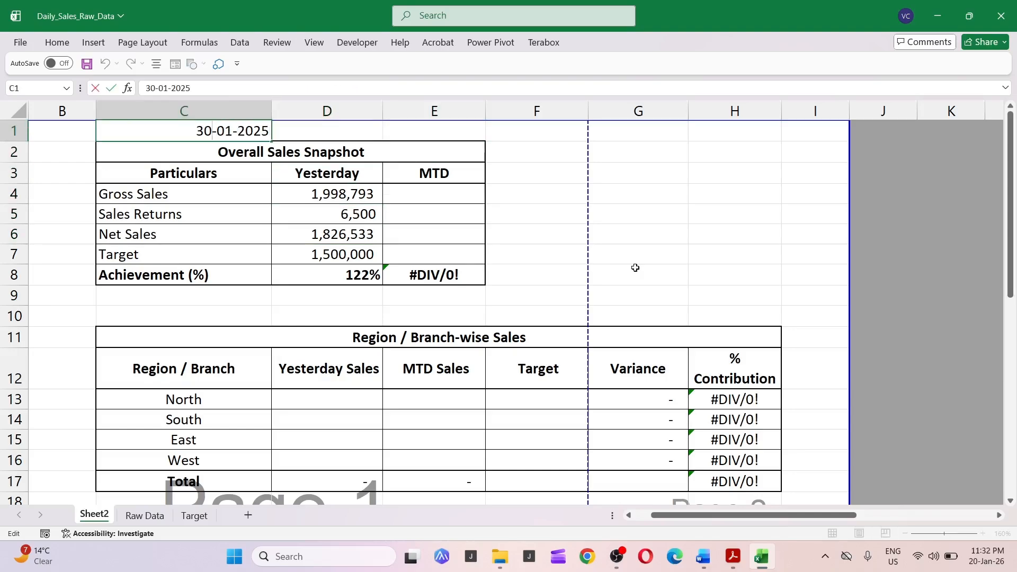
key(BackSpace)
key(BackSpace)
text(29)
key(Return)
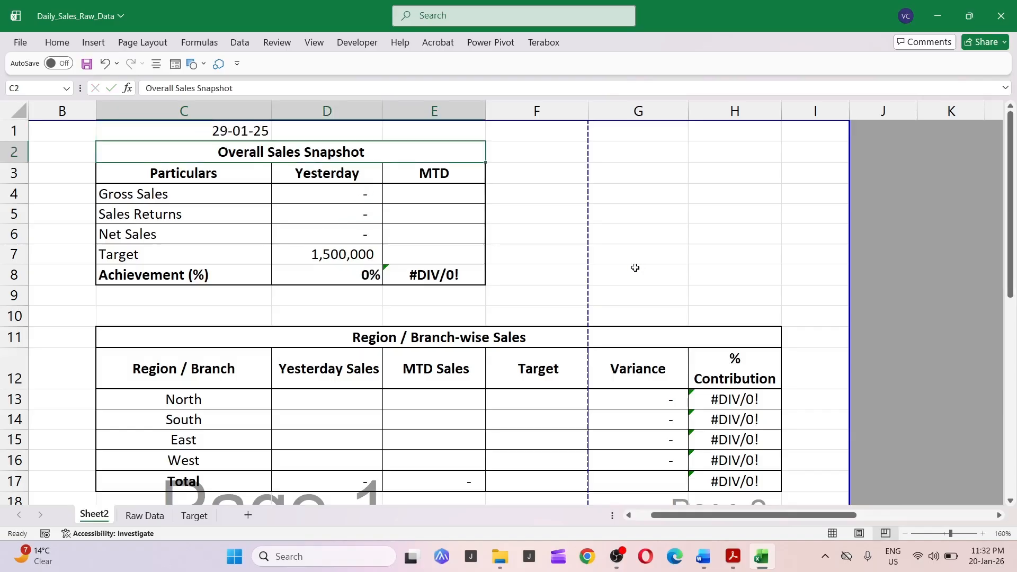
Change the report date in C1 to 28-01-2025.
key(Down)
key(Up)
key(Up)
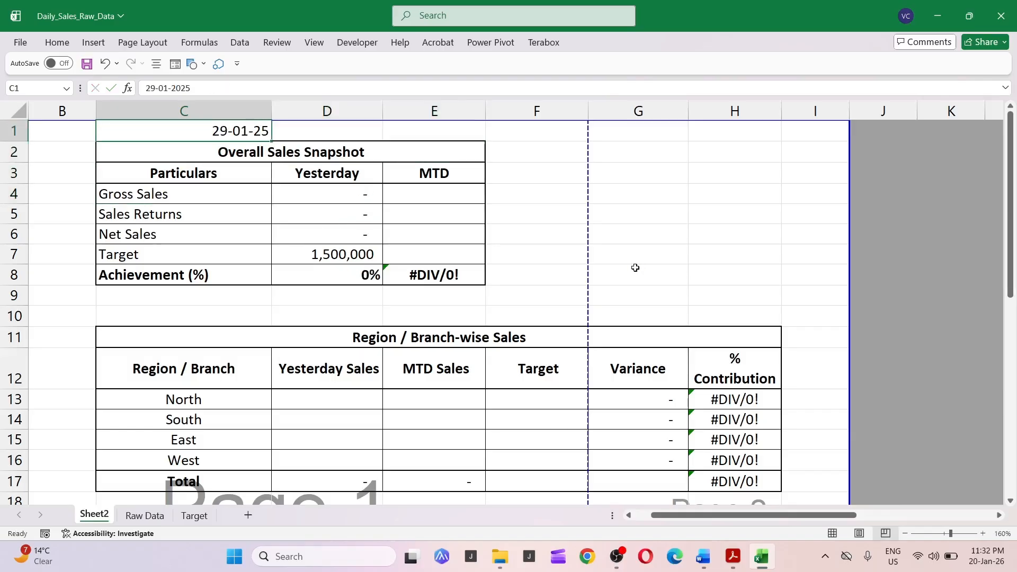
key(F2)
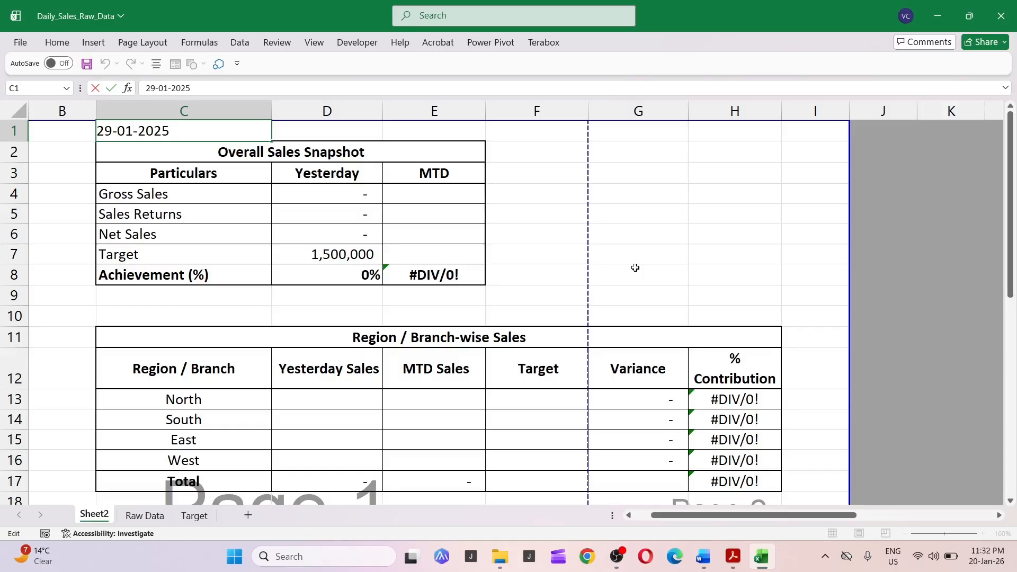
key(BackSpace)
key(BackSpace)
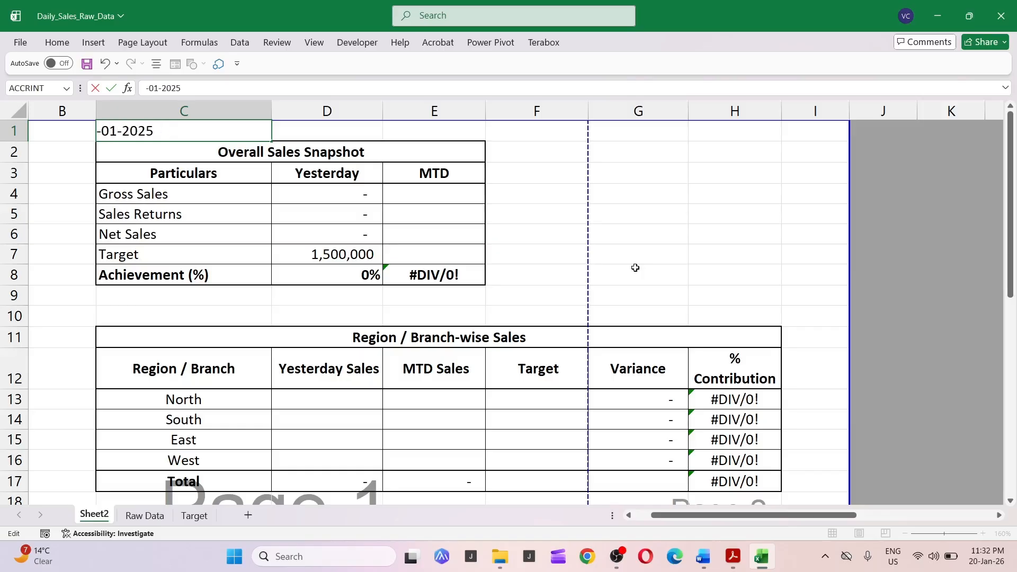
text(28)
key(Return)
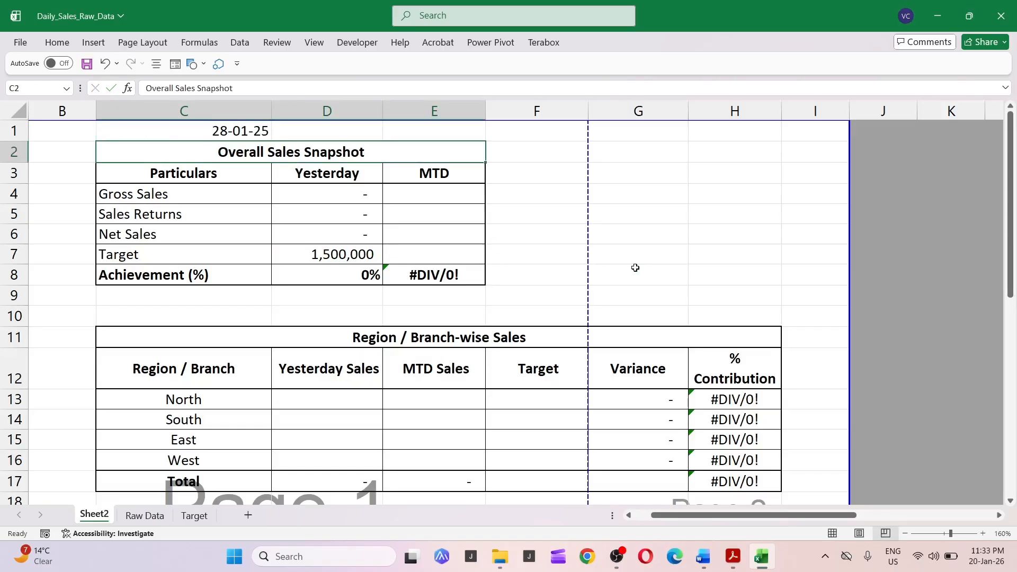
Change the report date in C1 to 27-01-2025.
key(Up)
key(F2)
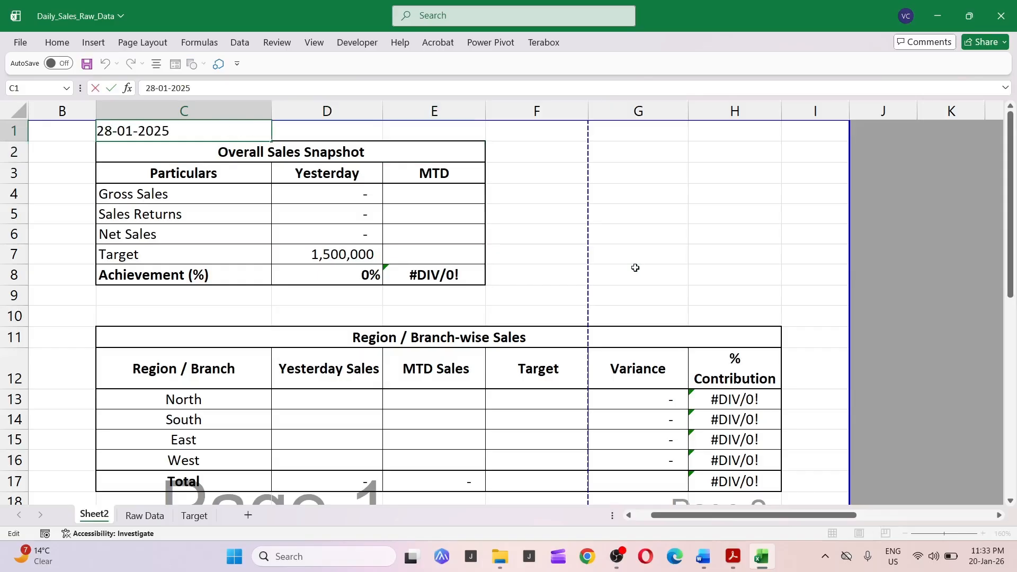
key(Home)
key(shift+Right)
key(shift+Right)
text(27)
key(Return)
key(Up)
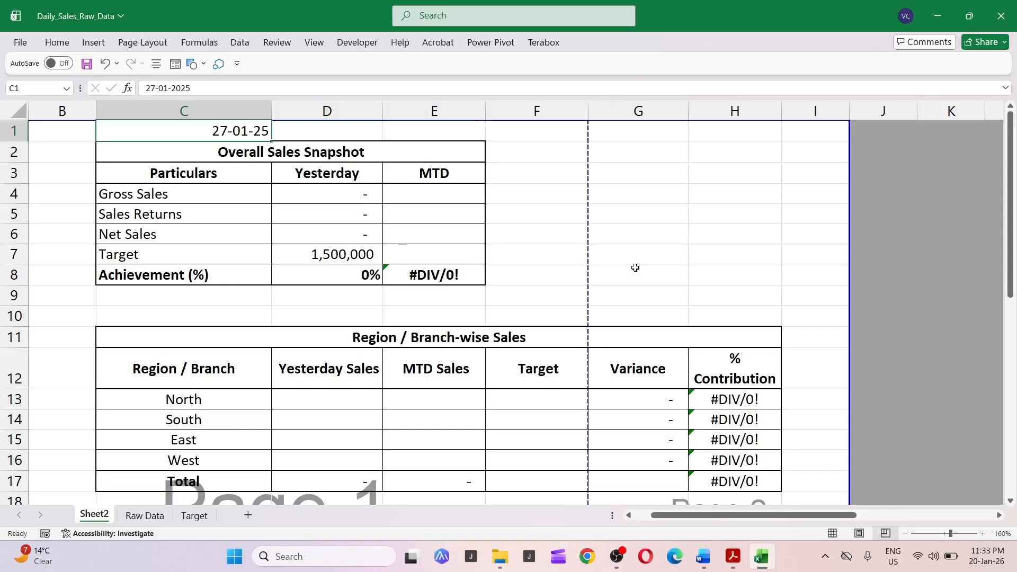
Examine the year list in the Invoice_Date filter on the Raw Data sheet.
key(ctrl+Page_Down)
key(ctrl+Page_Down)
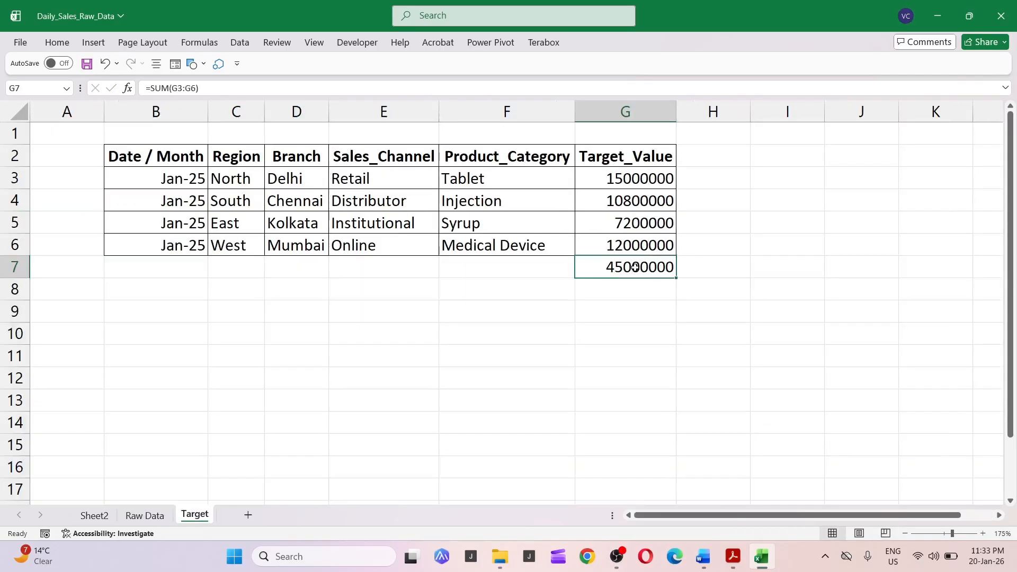
key(Up)
key(ctrl+Page_Up)
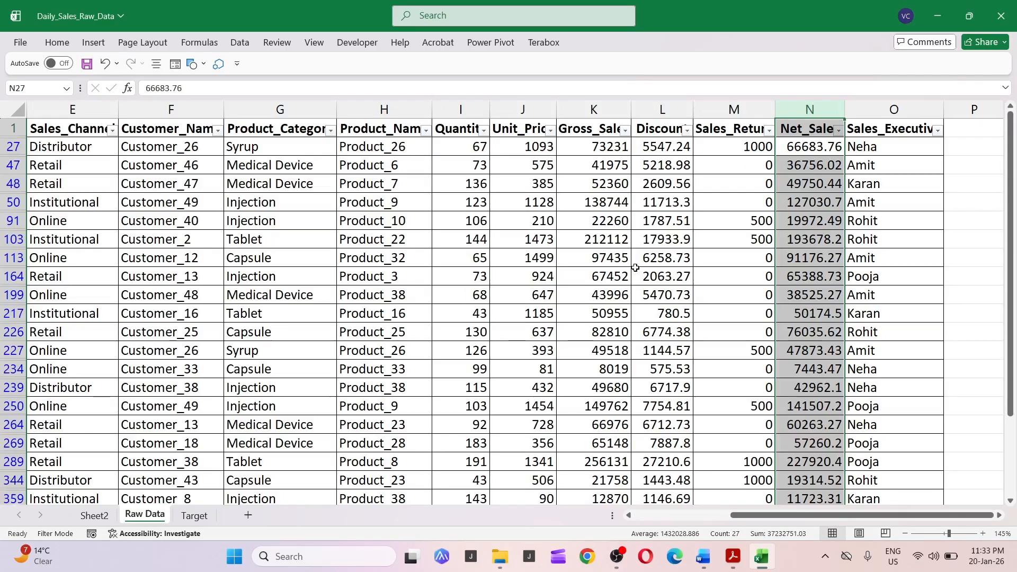
key(ctrl+Page_Up)
key(ctrl+Page_Down)
key(Home)
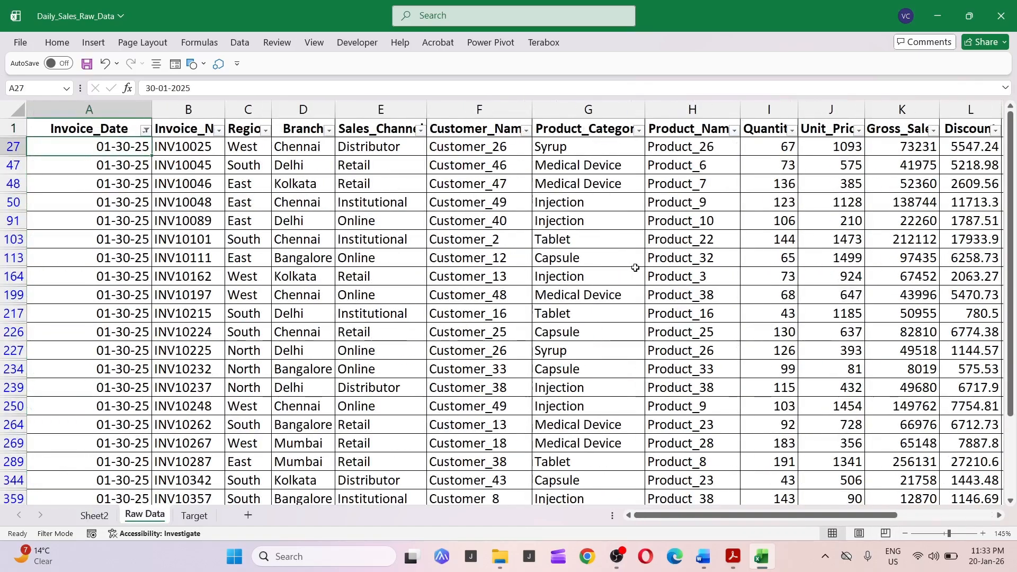
key(Up)
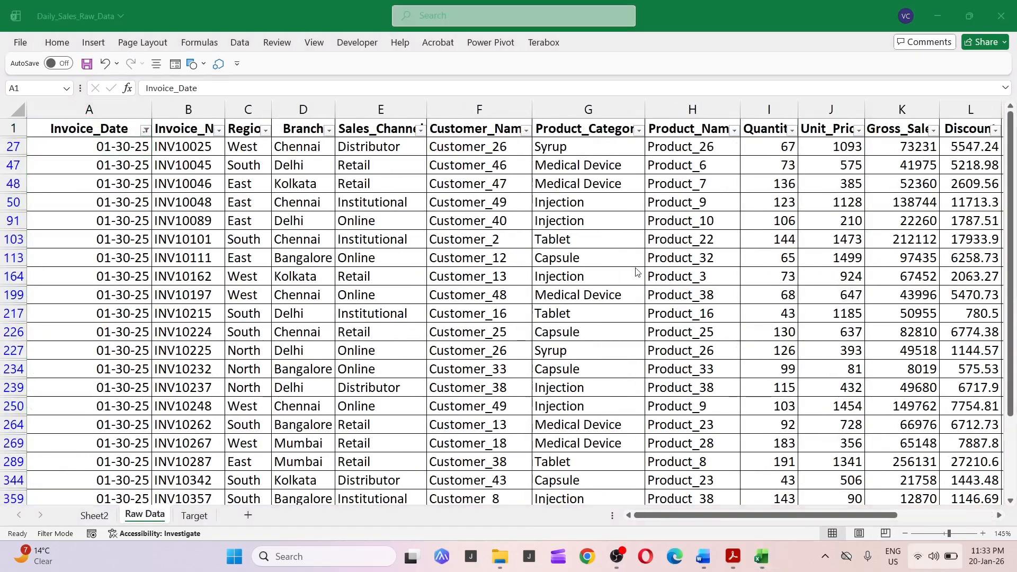
key(alt+Down)
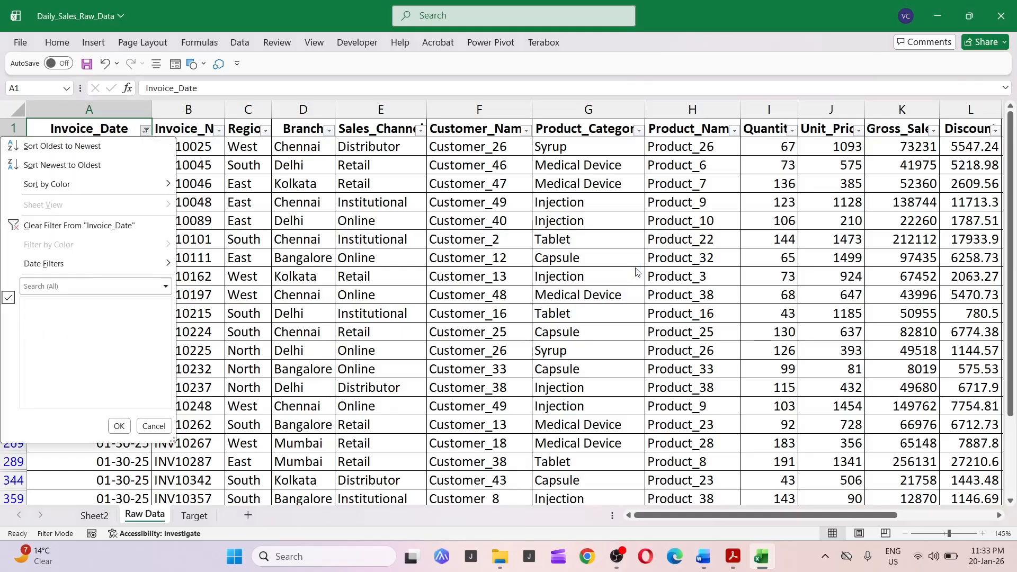
key(Down)
key(Down)
key(Down)
key(Down)
key(Down)
key(Down)
key(Down)
key(Down)
key(Down)
key(Down)
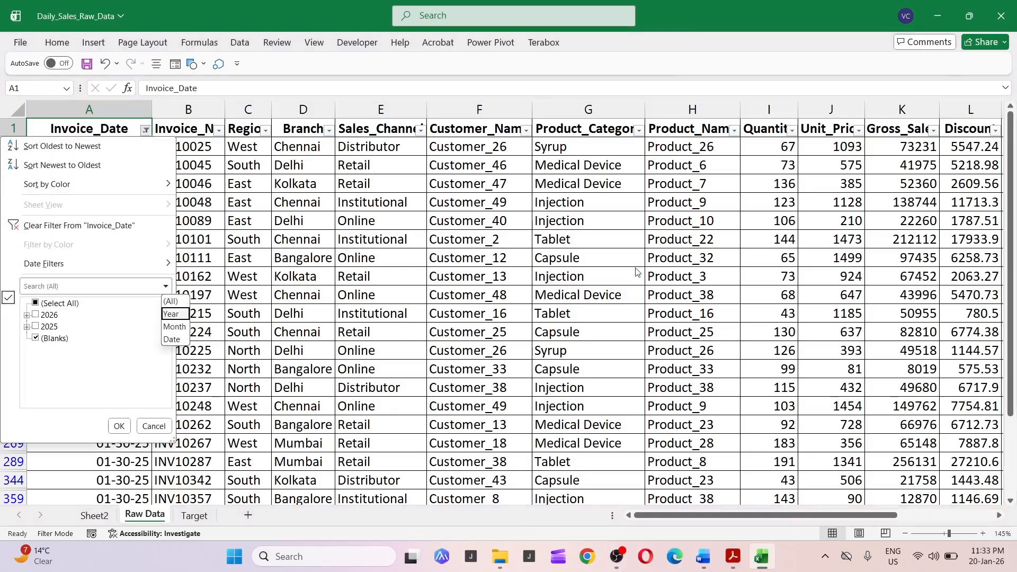
key(Down)
key(Escape)
key(Escape)
key(Down)
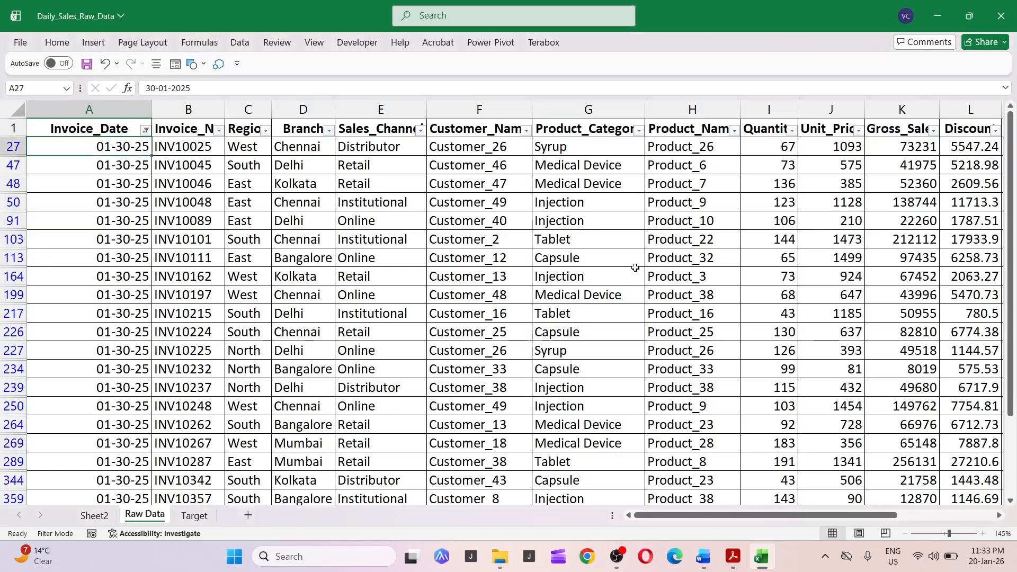
Clear the filter on the Raw Data table.
key(alt)
key(a)
key(c)
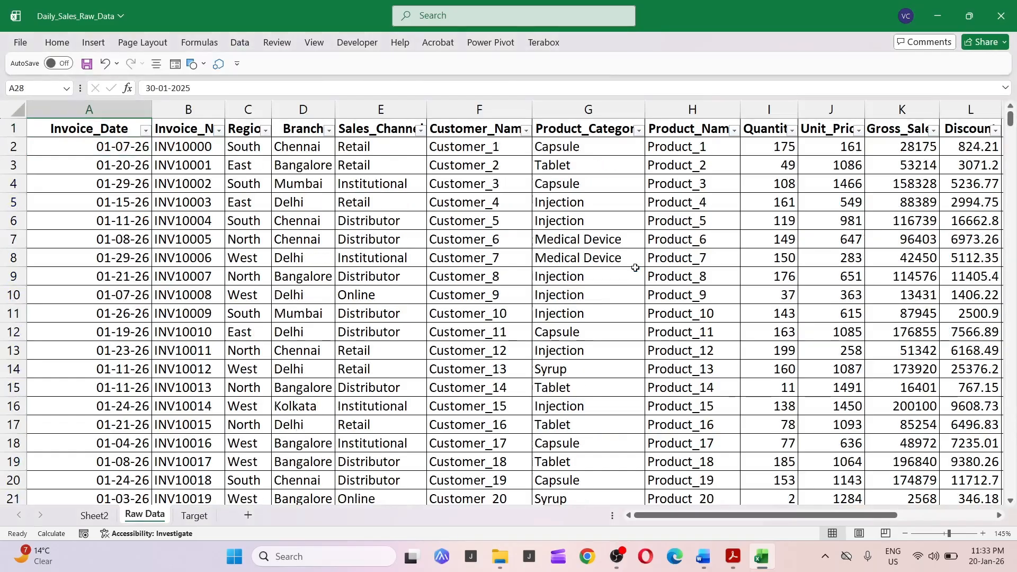
Examine the year of the invoice dates in the Invoice_Date column.
key(ctrl+Down)
key(ctrl+Up)
key(Down)
key(Down)
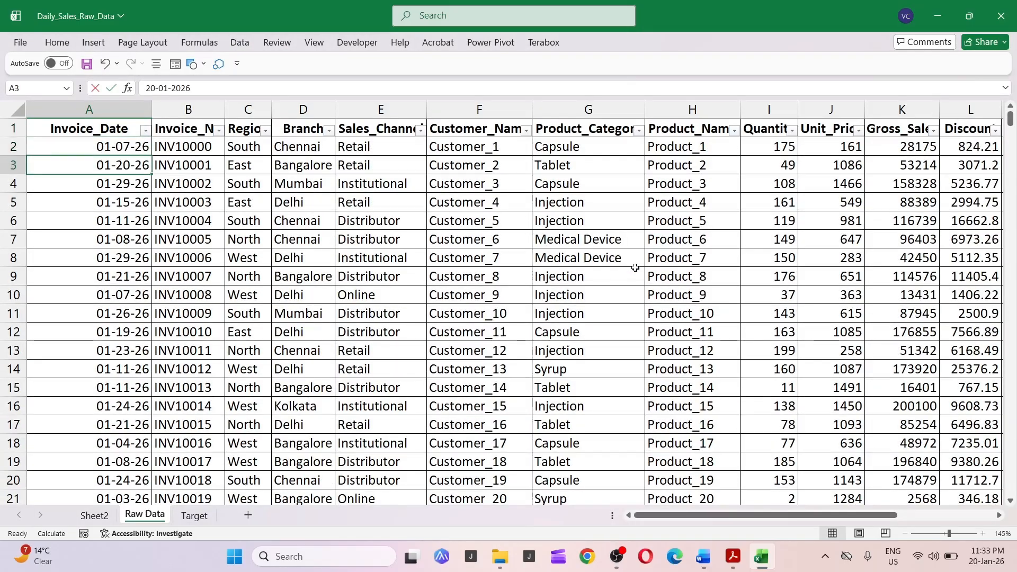
key(F2)
key(shift+Left)
key(shift+Left)
key(shift+Left)
key(shift+Left)
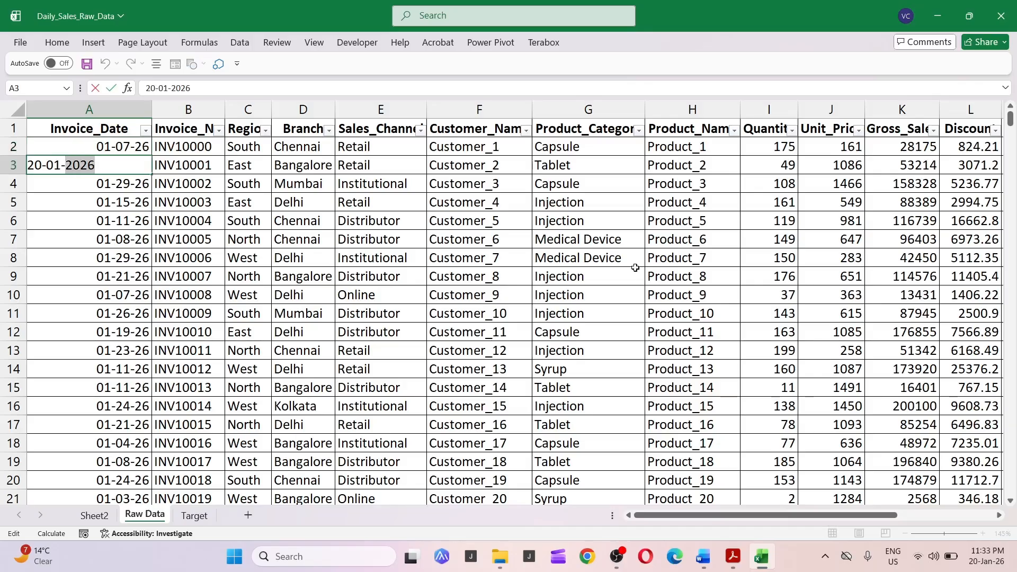
key(Escape)
Replace all 2026 with 2025 throughout the Invoice_Date column.
key(Up)
key(ctrl+space)
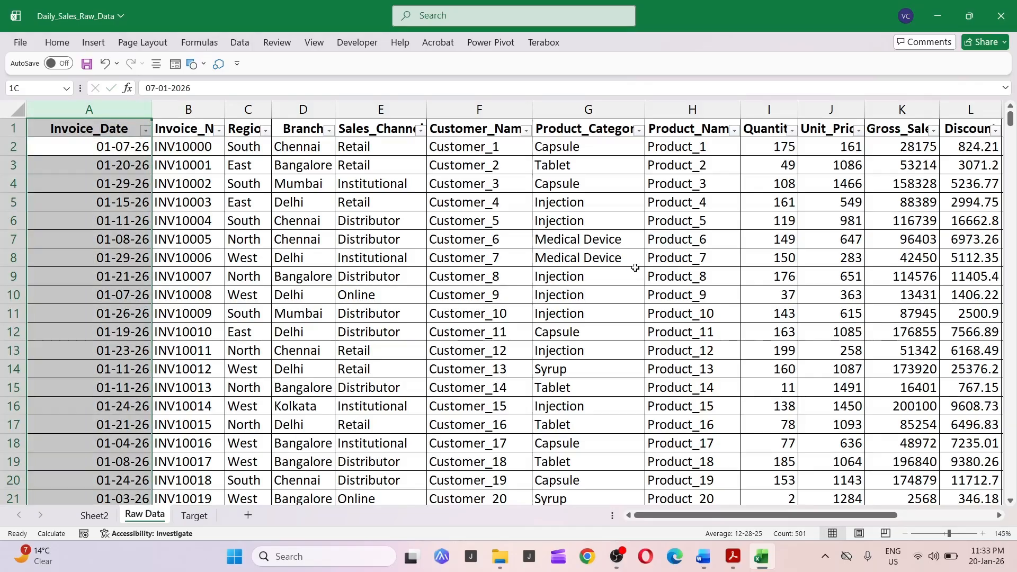
key(ctrl+f)
key(ctrl+h)
text(2025)
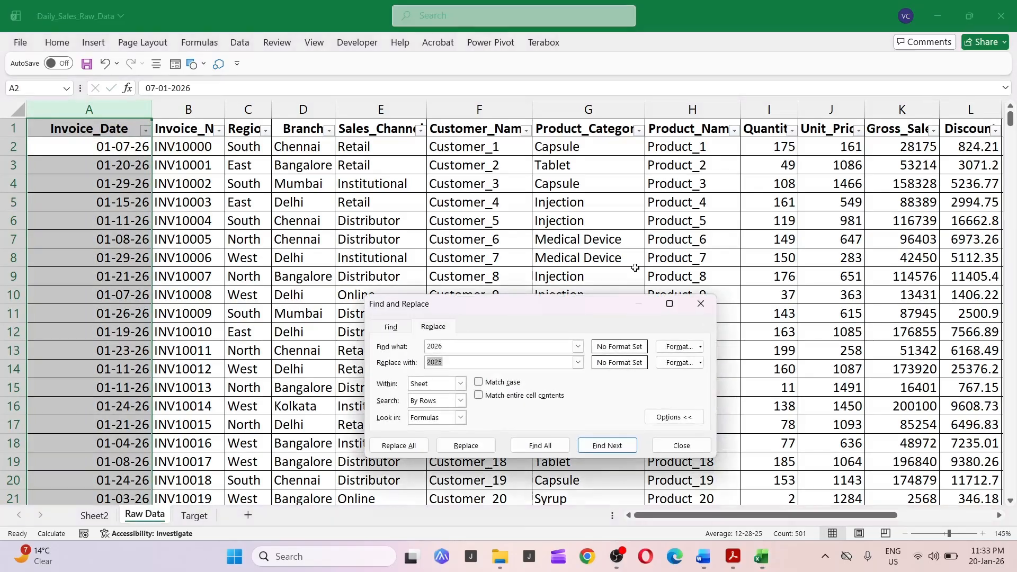
key(alt+a)
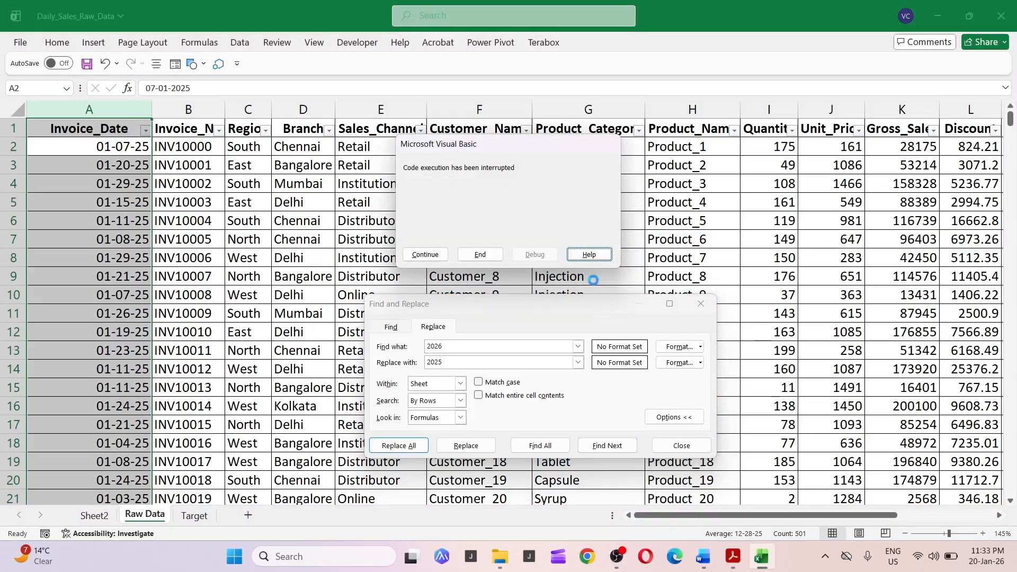
Dismiss the interrupted-code message and close the Find and Replace dialog.
click(481, 255)
click(495, 256)
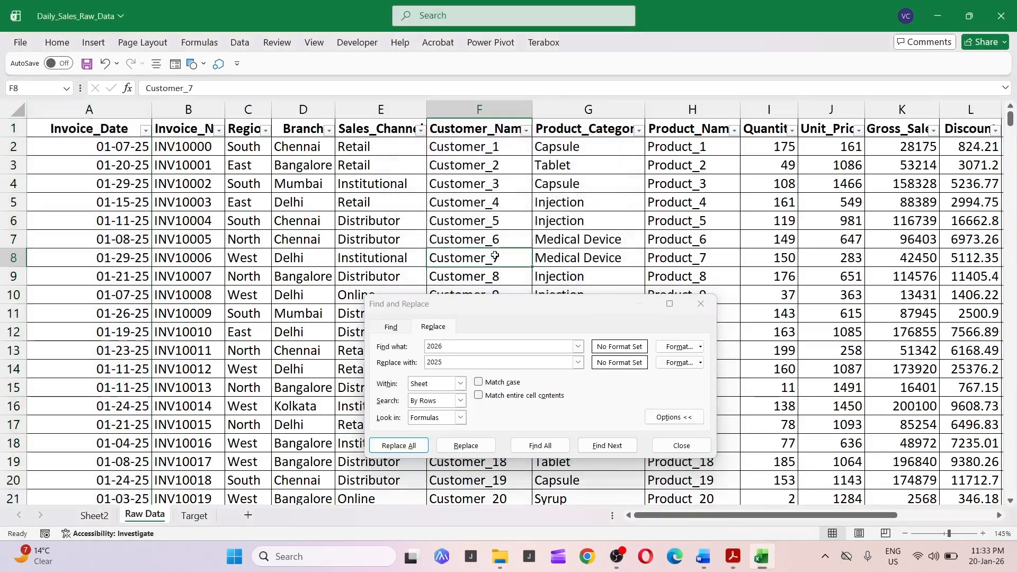
click(701, 303)
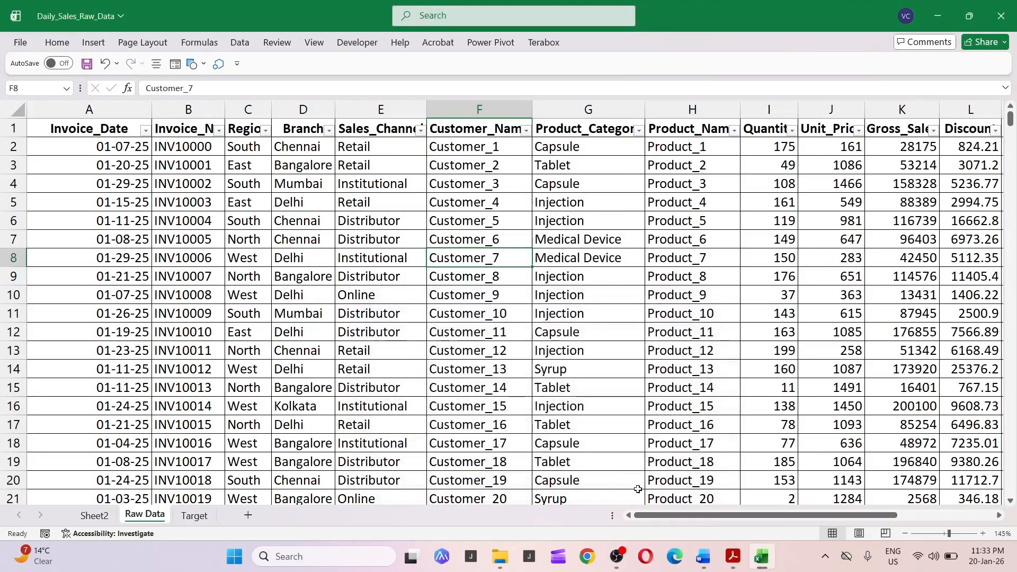
click(617, 557)
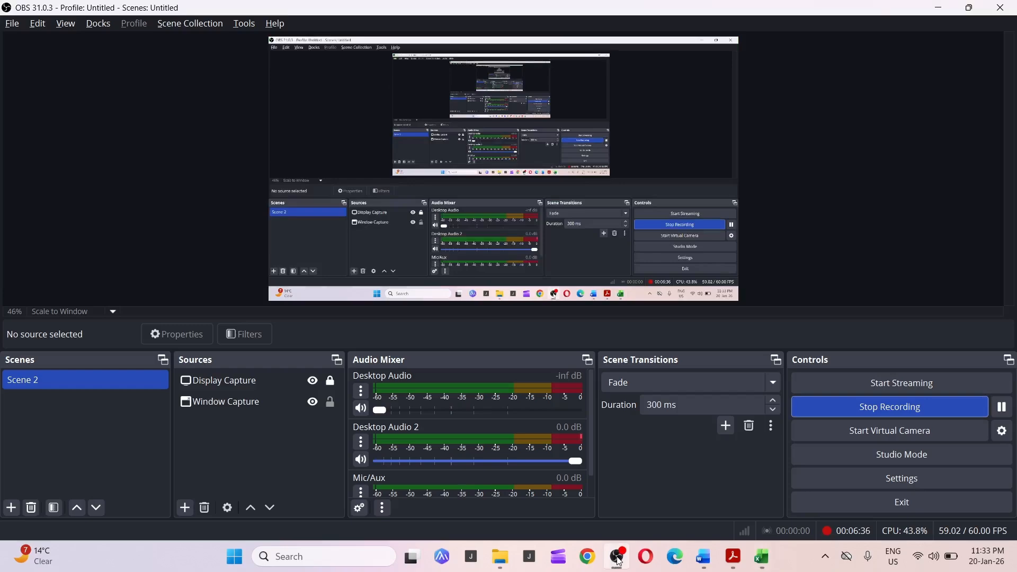
click(618, 557)
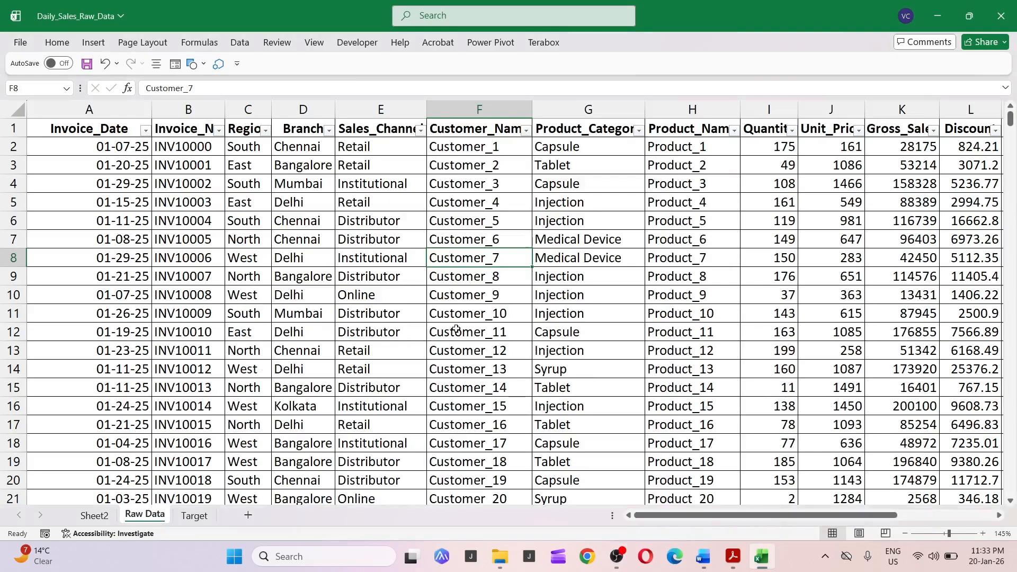
Set the report date on Sheet2 to 25-01-2025.
key(ctrl+Page_Up)
key(Right)
key(Right)
key(Right)
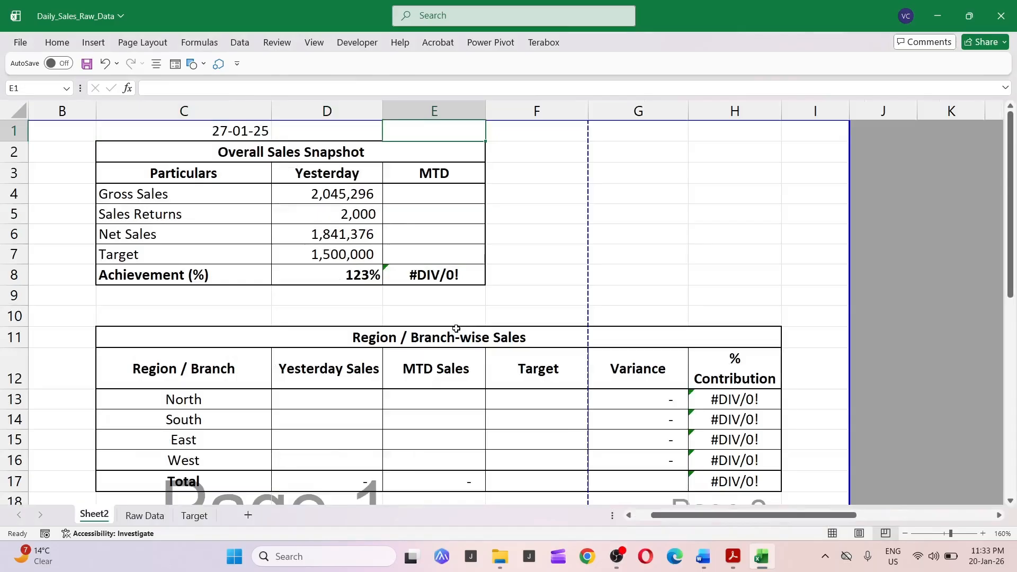
key(Down)
key(Left)
key(Left)
key(Up)
key(Right)
key(Right)
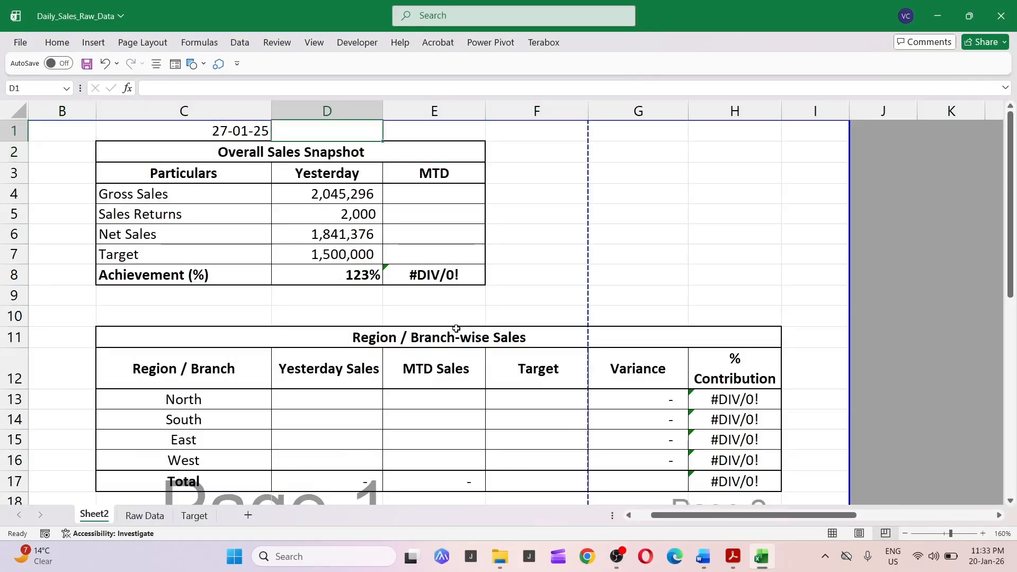
key(Left)
key(Right)
key(Left)
key(F2)
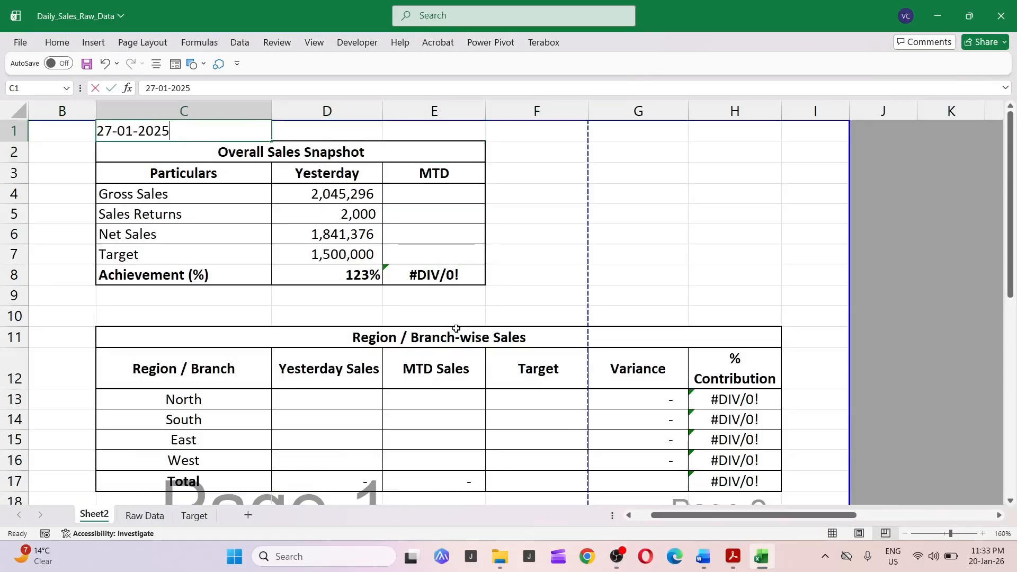
key(Left)
key(Left)
key(Left)
key(Left)
key(Left)
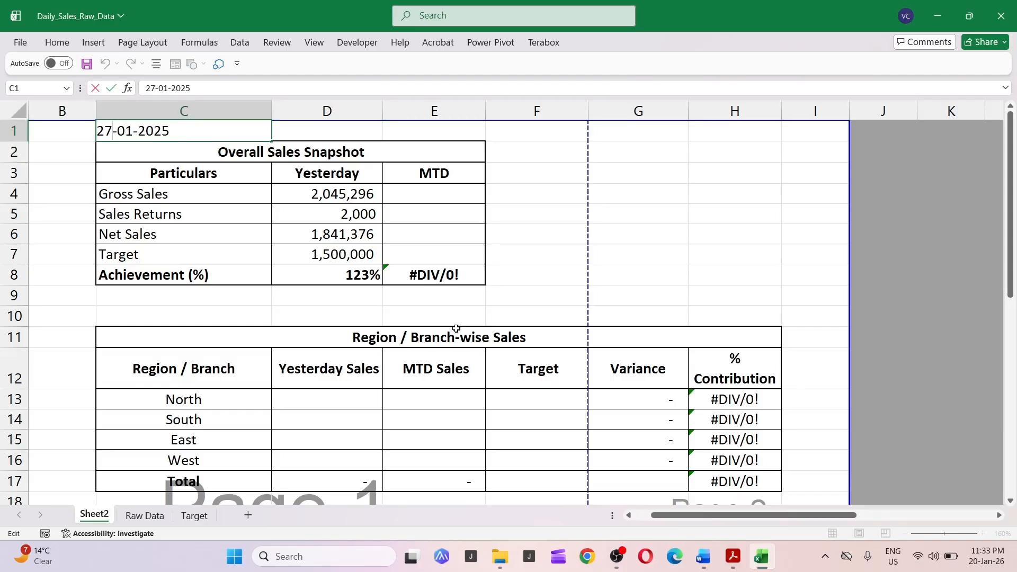
key(BackSpace)
key(BackSpace)
text(25)
key(Return)
key(Down)
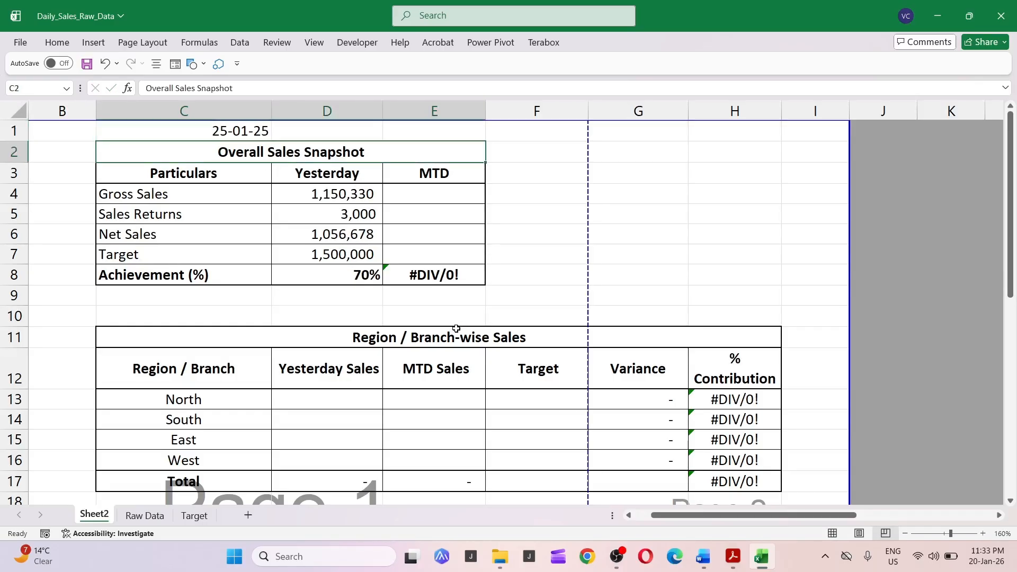
key(Down)
key(Right)
key(Left)
key(Left)
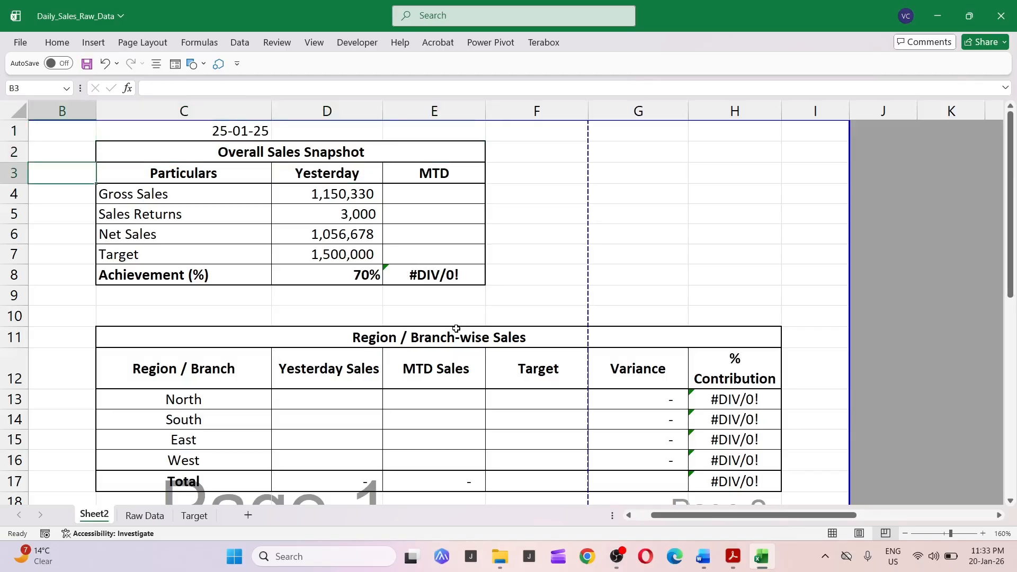
click(617, 557)
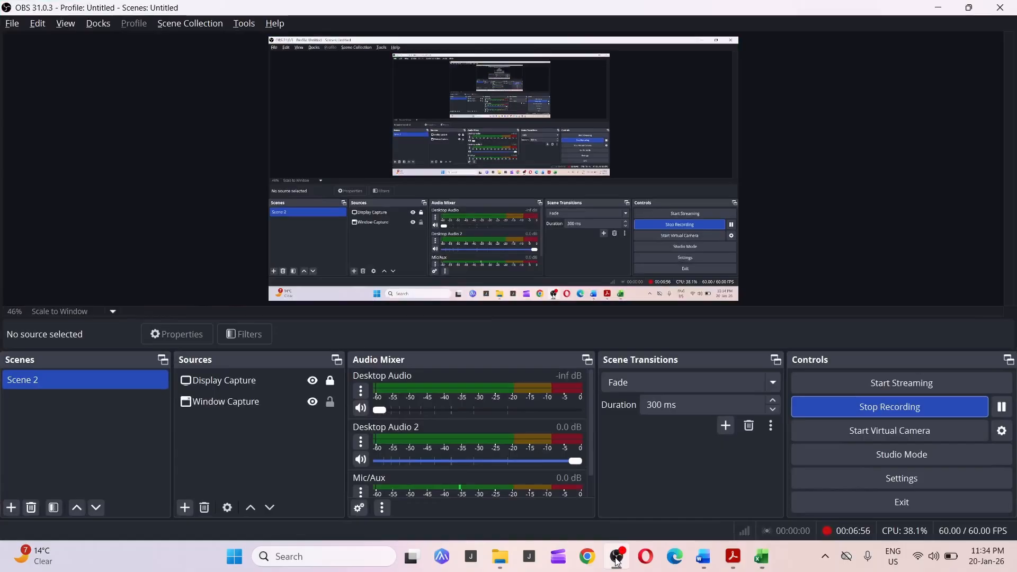
click(617, 558)
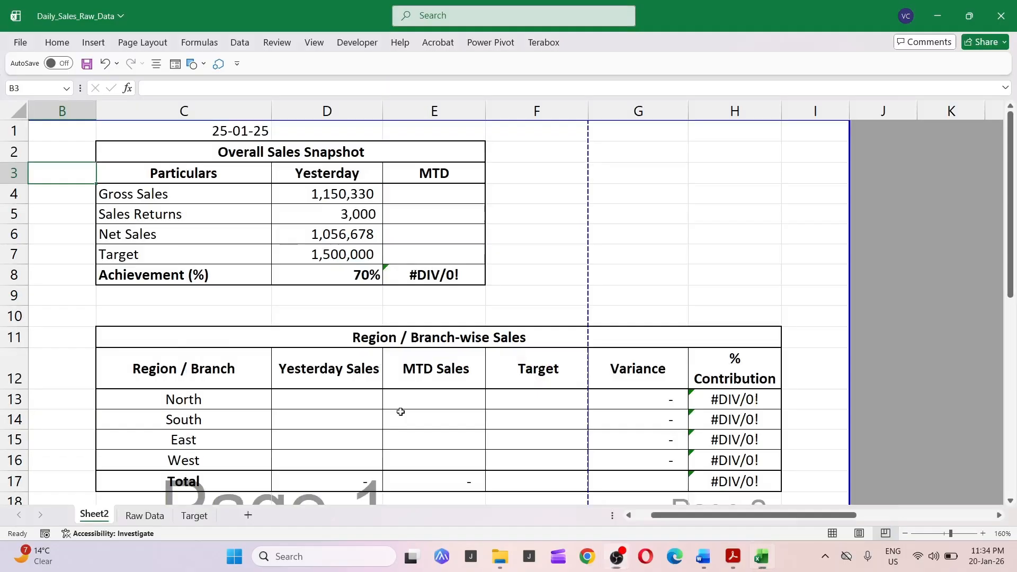
Change the report date on Sheet2 to 15-01-2025.
click(310, 282)
key(Up)
key(Up)
key(Up)
key(Up)
key(Up)
key(Up)
key(Up)
key(Left)
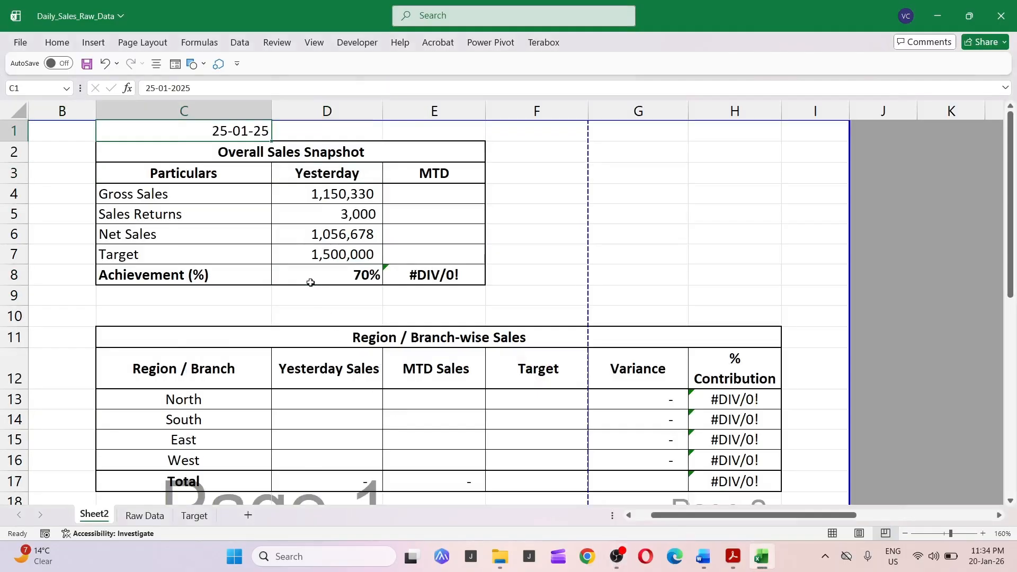
key(F2)
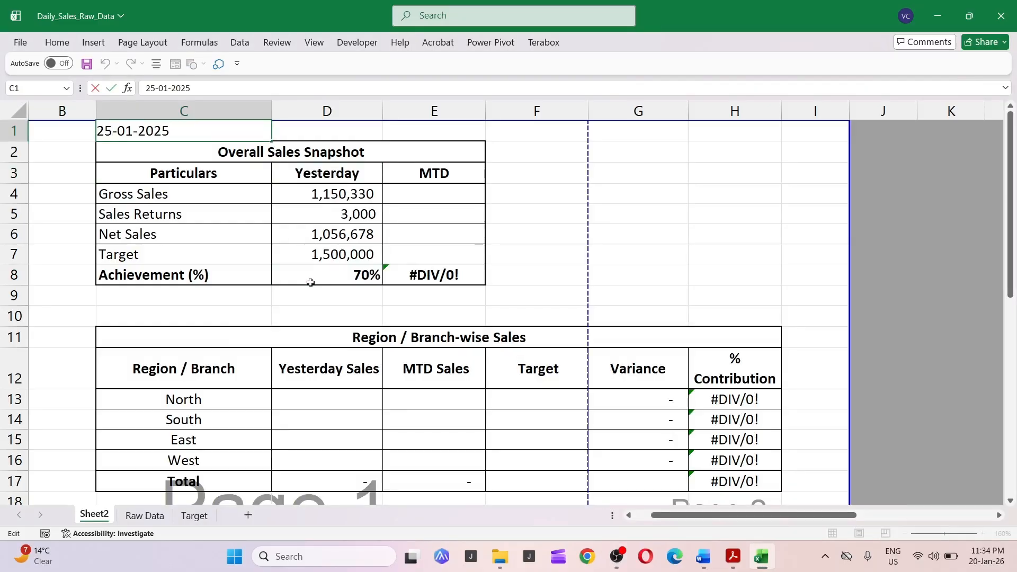
key(Home)
key(Delete)
key(Delete)
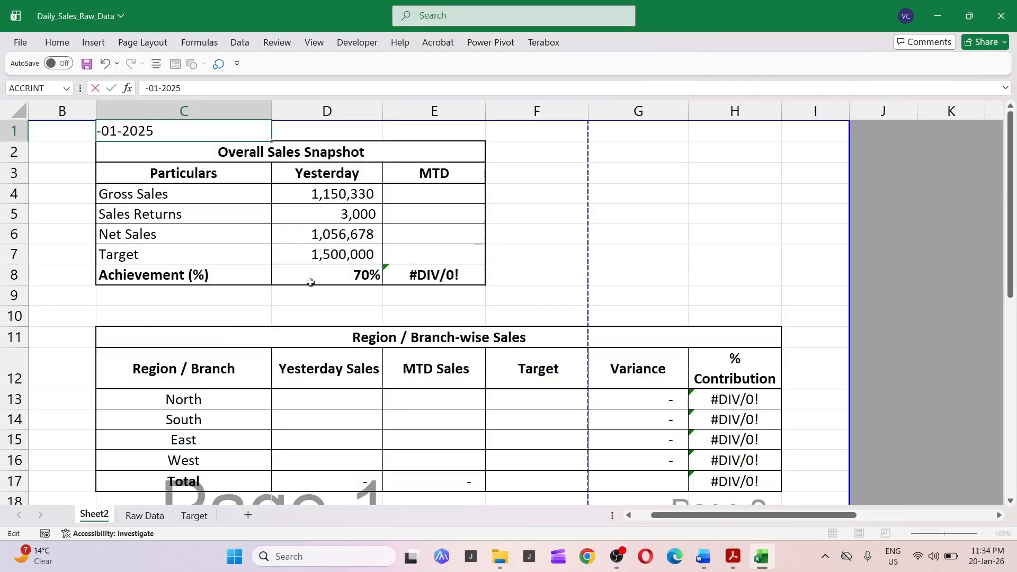
text(15)
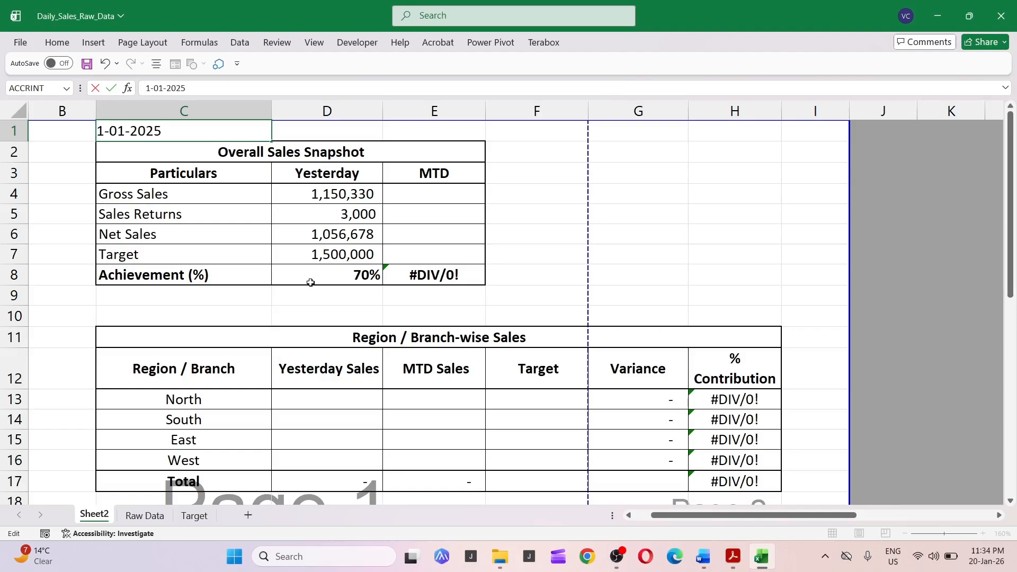
key(Return)
key(Right)
key(Right)
key(Left)
key(Left)
key(Down)
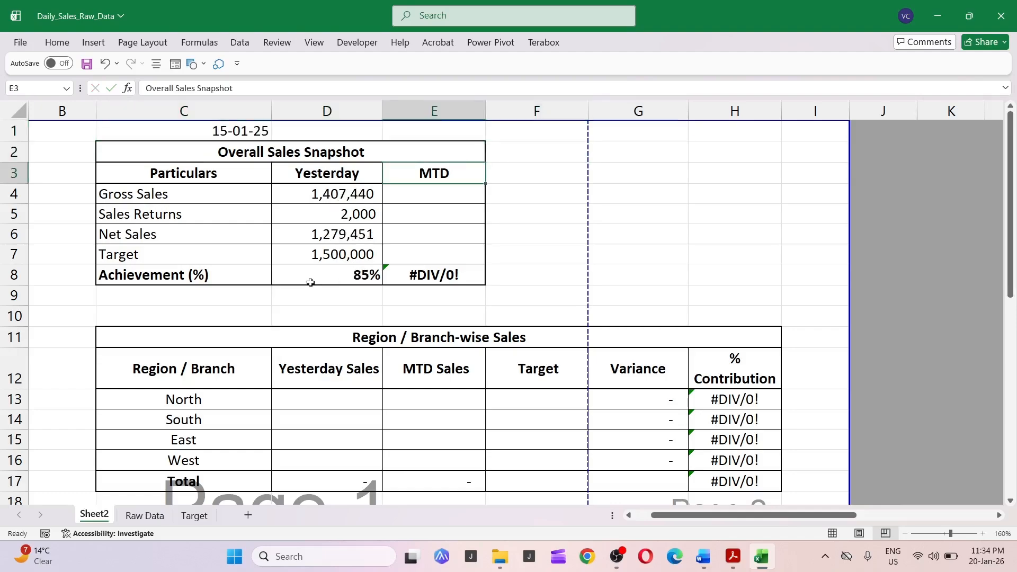
key(Down)
key(Left)
key(Right)
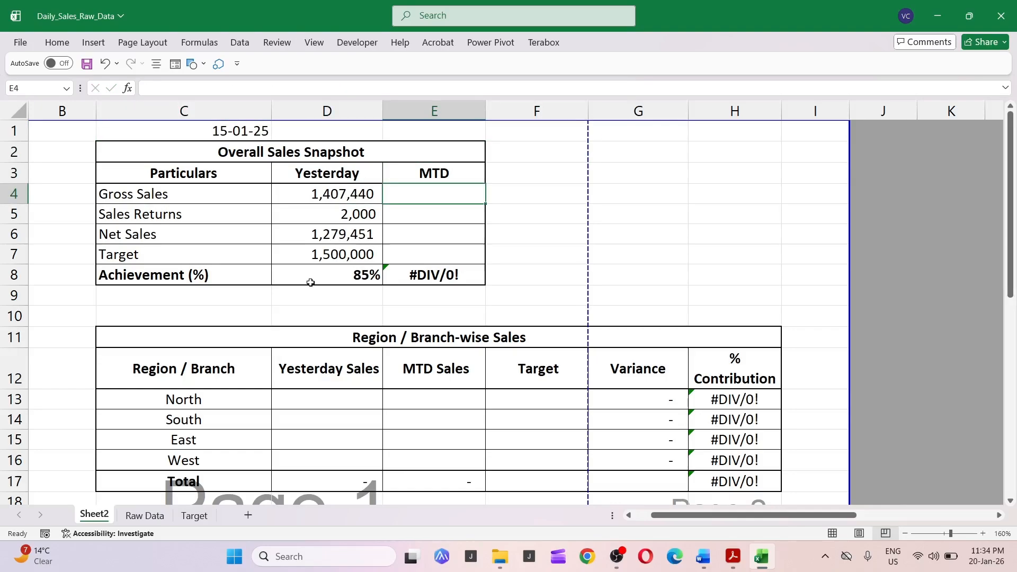
key(Up)
key(Down)
text(+)
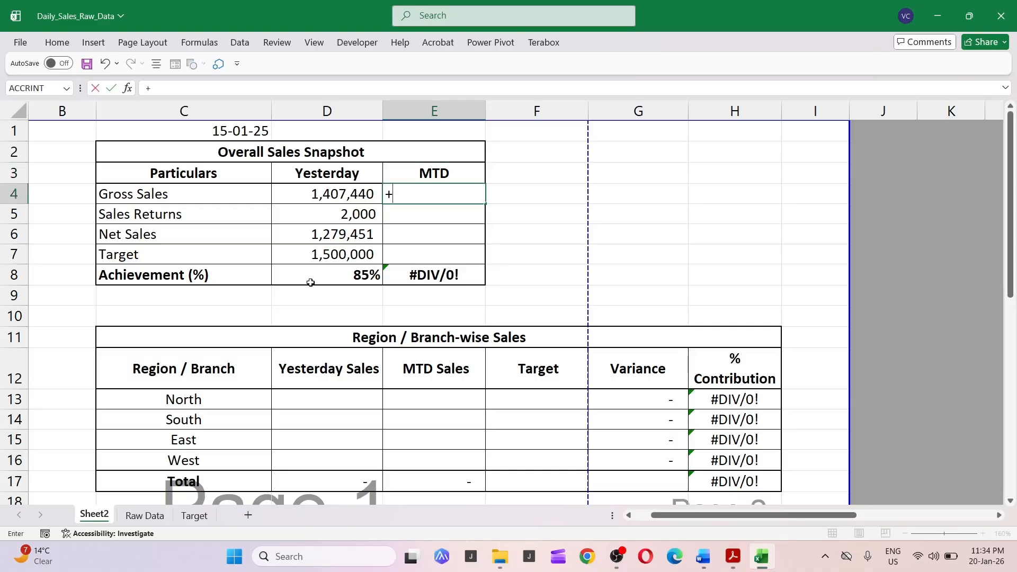
text(sumif)
key(Escape)
key(Escape)
Link the MTD Gross Sales cell to the Gross_Sales column total on the Raw Data sheet.
text(+)
key(ctrl+Page_Down)
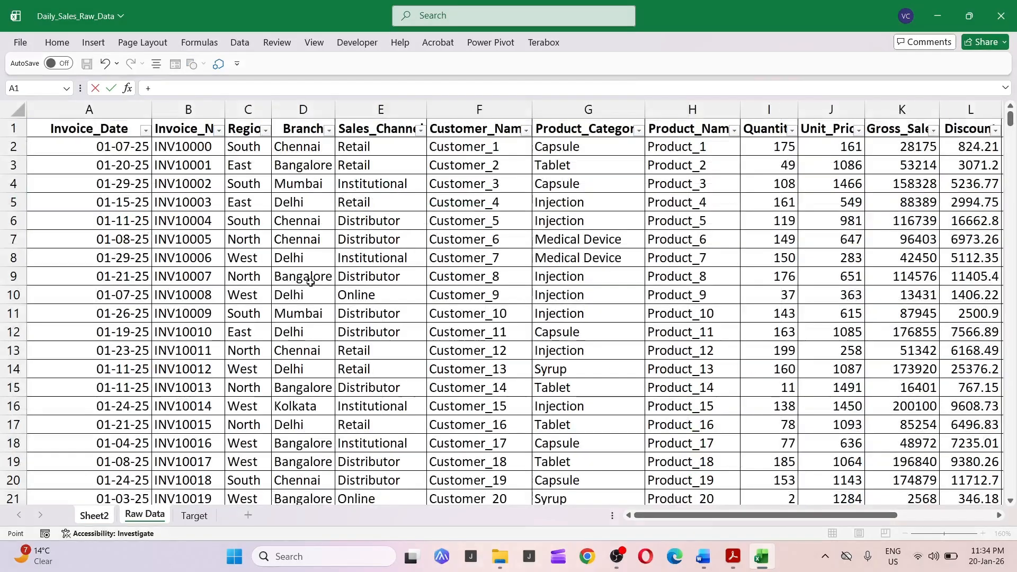
click(310, 282)
key(ctrl+Down)
key(Right)
key(Right)
key(Right)
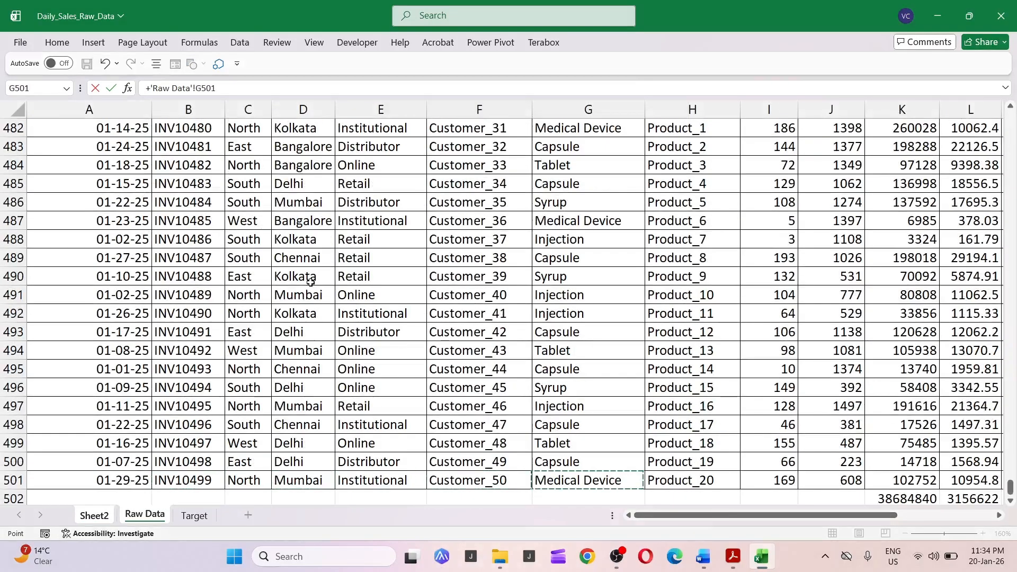
key(ctrl+Up)
key(Right)
key(Right)
key(Right)
key(Right)
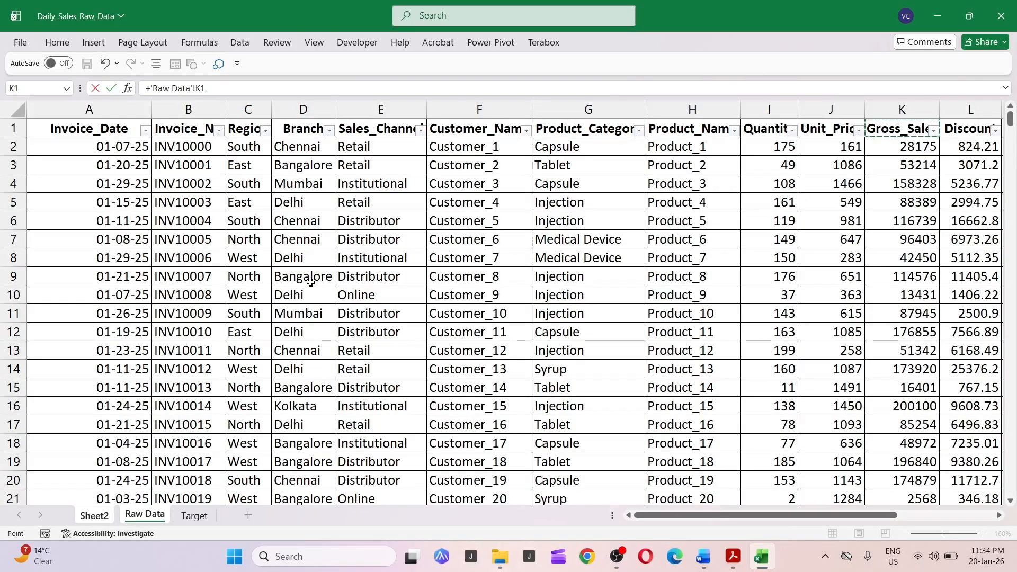
key(Right)
key(Left)
key(ctrl+Down)
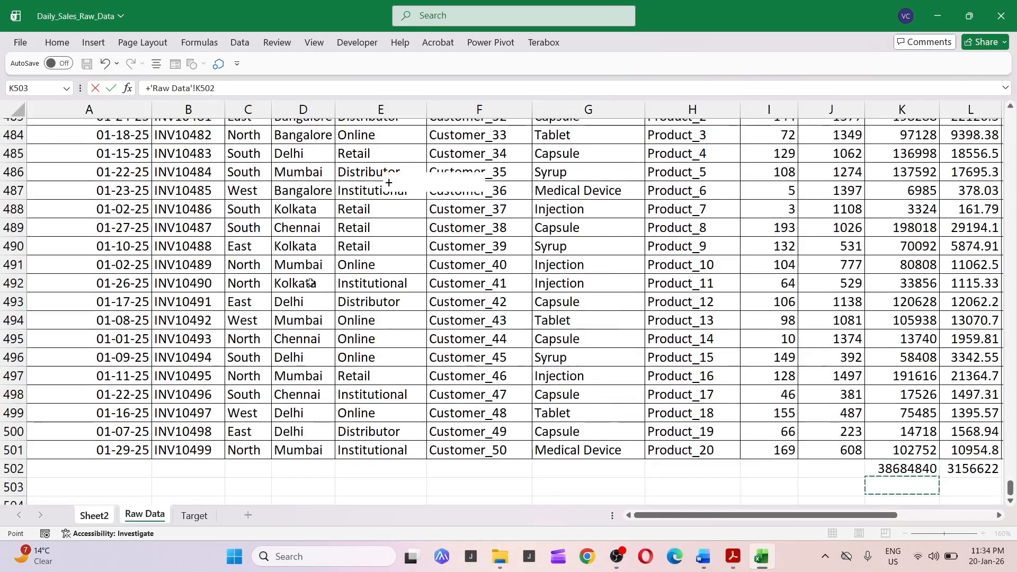
key(Return)
Link the MTD Sales Returns cell to the Sales_Returns column total on the Raw Data sheet.
text(+)
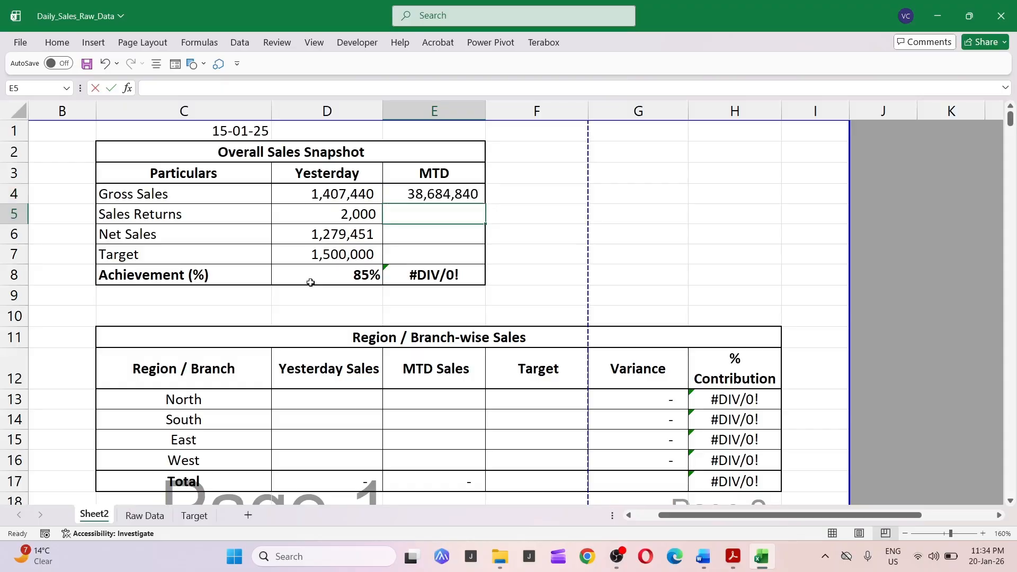
key(ctrl+Page_Down)
key(Up)
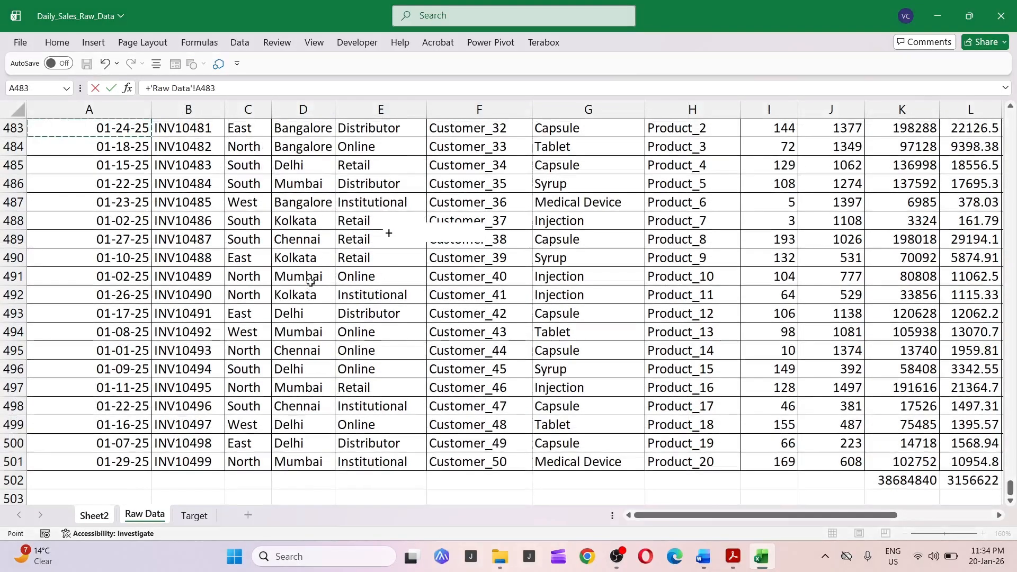
key(ctrl+Up)
key(ctrl+Right)
key(Right)
key(Right)
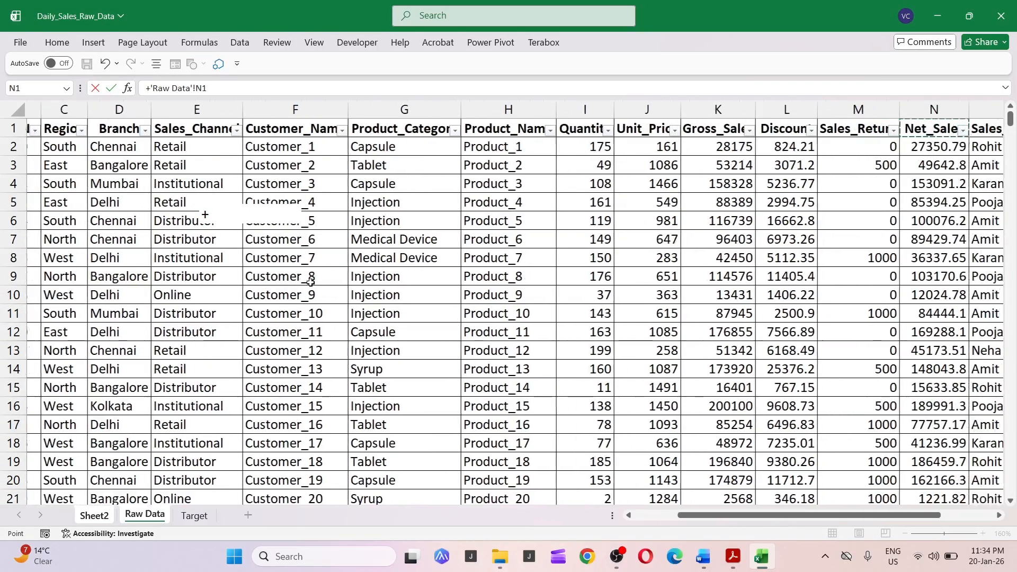
key(Down)
key(Down)
key(Right)
key(Right)
key(Left)
key(Left)
key(Left)
key(Left)
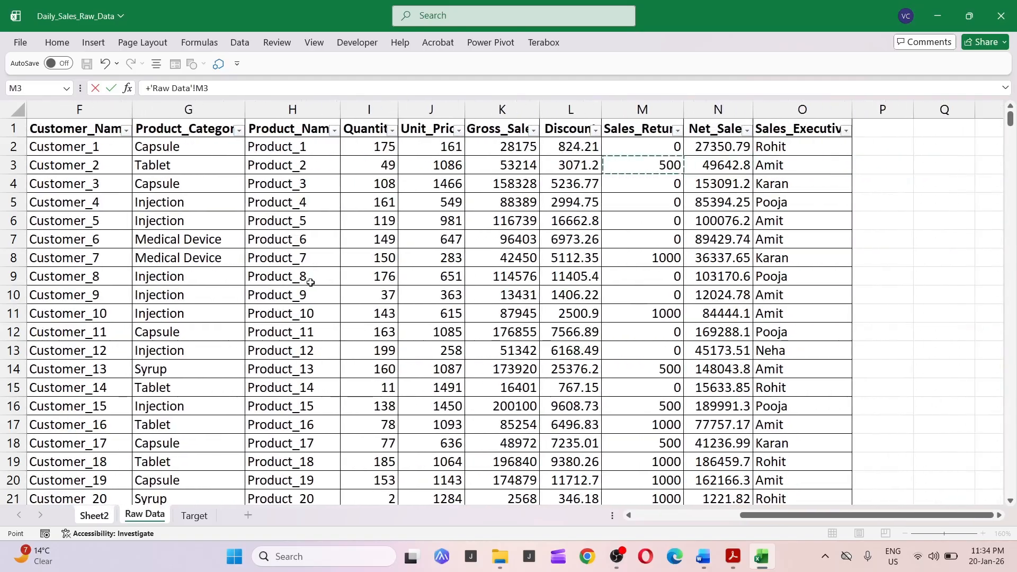
key(Up)
key(Up)
key(Right)
key(ctrl+Down)
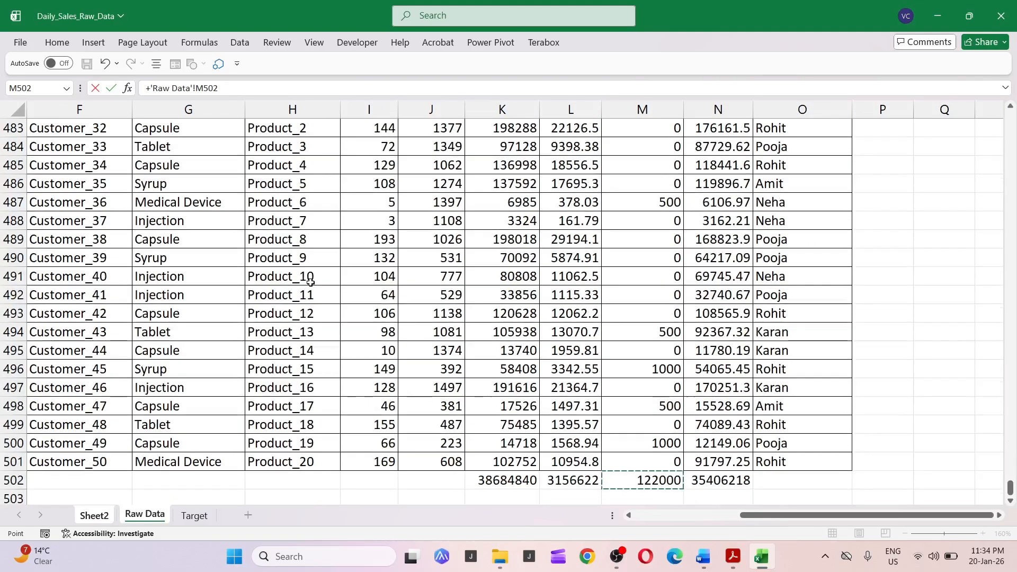
key(Return)
Link the MTD Net Sales cell to the Net_Sales column total on the Raw Data sheet.
text(+)
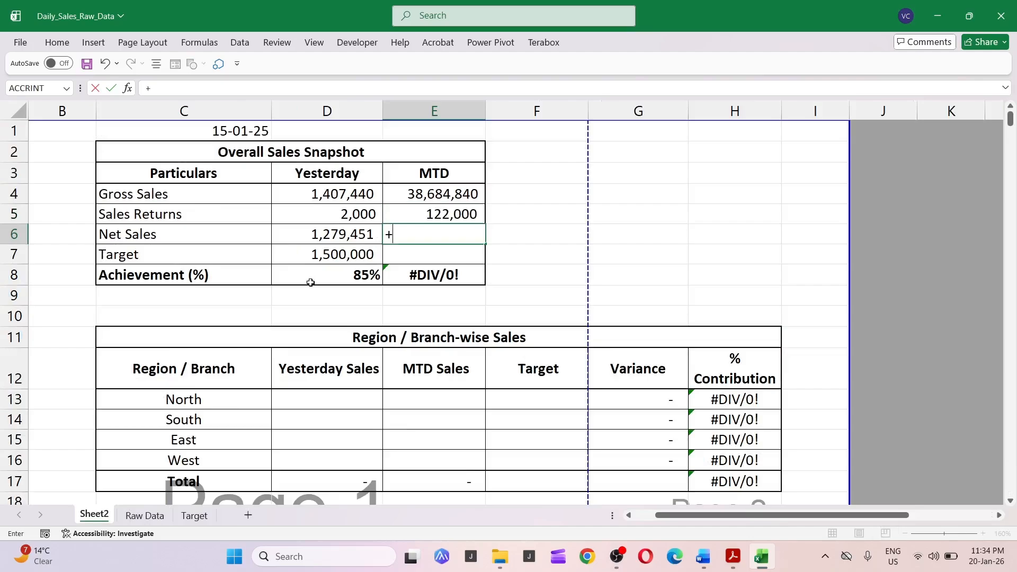
key(ctrl+Page_Down)
key(Right)
key(Right)
key(ctrl+Up)
key(Right)
key(Right)
key(Right)
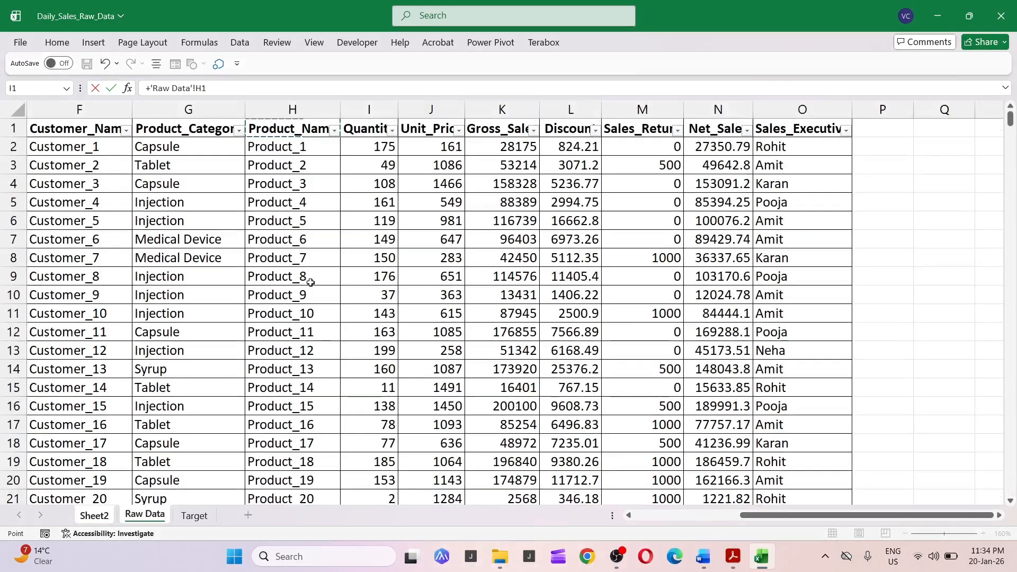
key(Right)
key(Right)
key(Right)
key(ctrl+Down)
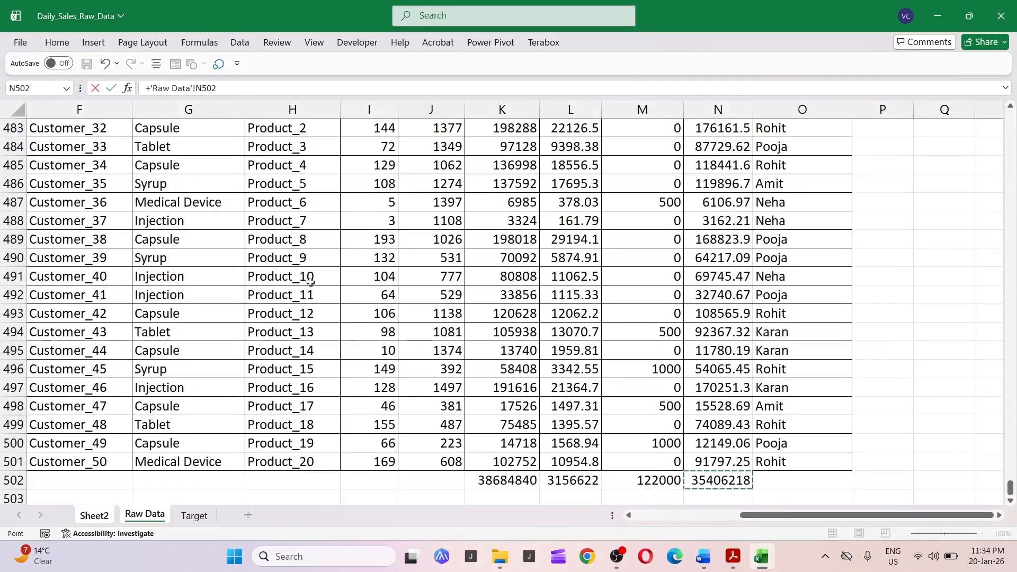
key(Return)
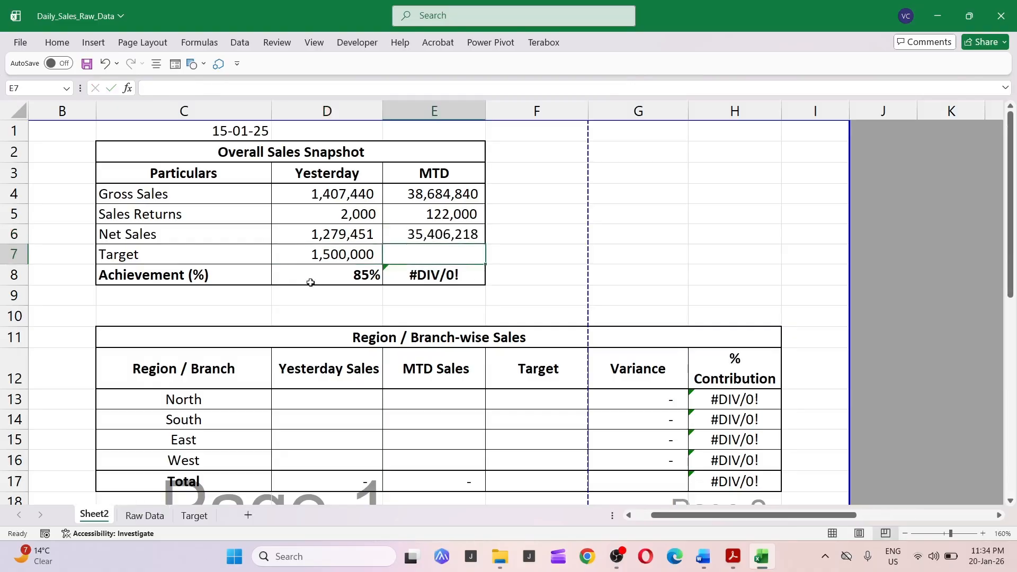
text(+)
key(ctrl+Page_Down)
key(ctrl+Page_Down)
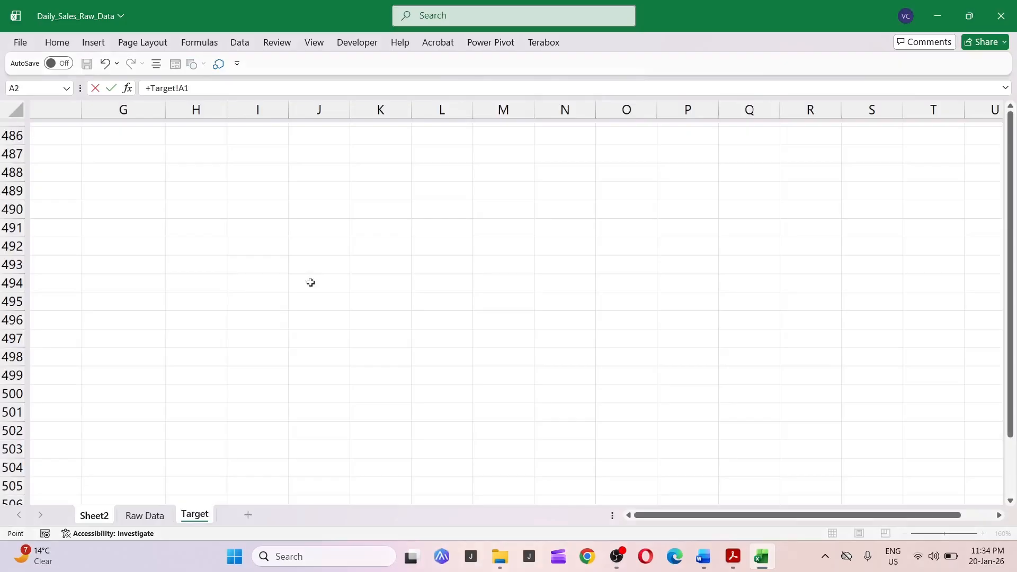
key(Down)
key(Down)
key(Right)
key(Right)
key(Down)
key(Down)
key(Down)
key(Right)
key(Escape)
Examine the Yesterday Sales Returns formula and the target values on the Target sheet.
click(319, 207)
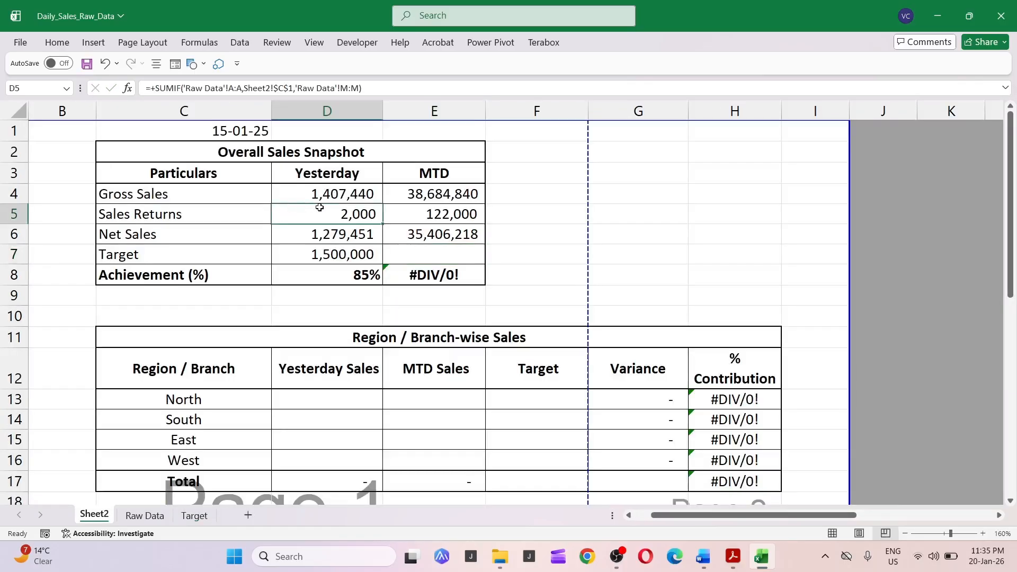
key(ctrl+Page_Down)
key(ctrl+Page_Down)
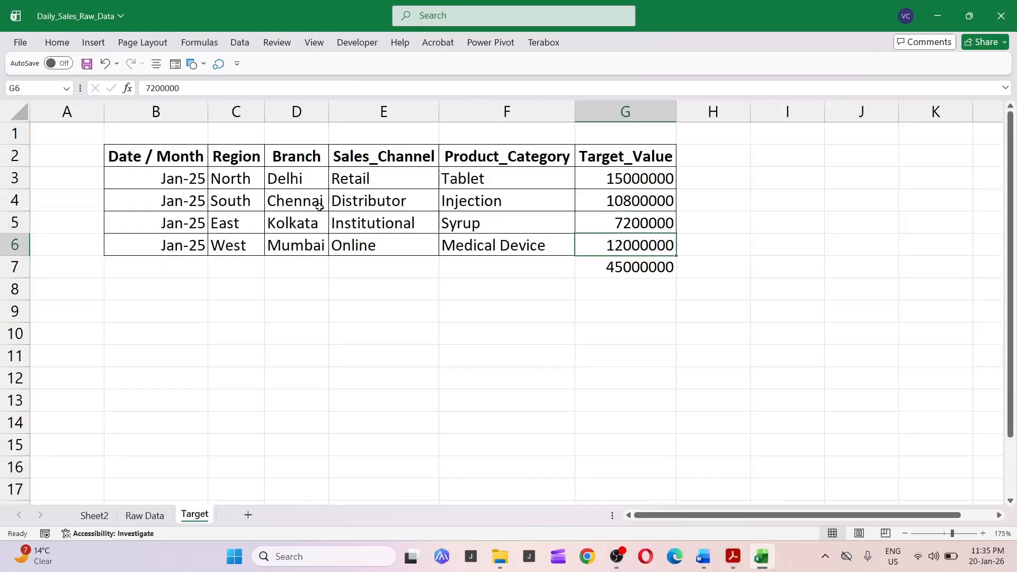
Link the MTD Target cell on the report sheet to the Target_Value total on the Target sheet using Paste Link.
key(Down)
key(ctrl+c)
key(ctrl+Page_Up)
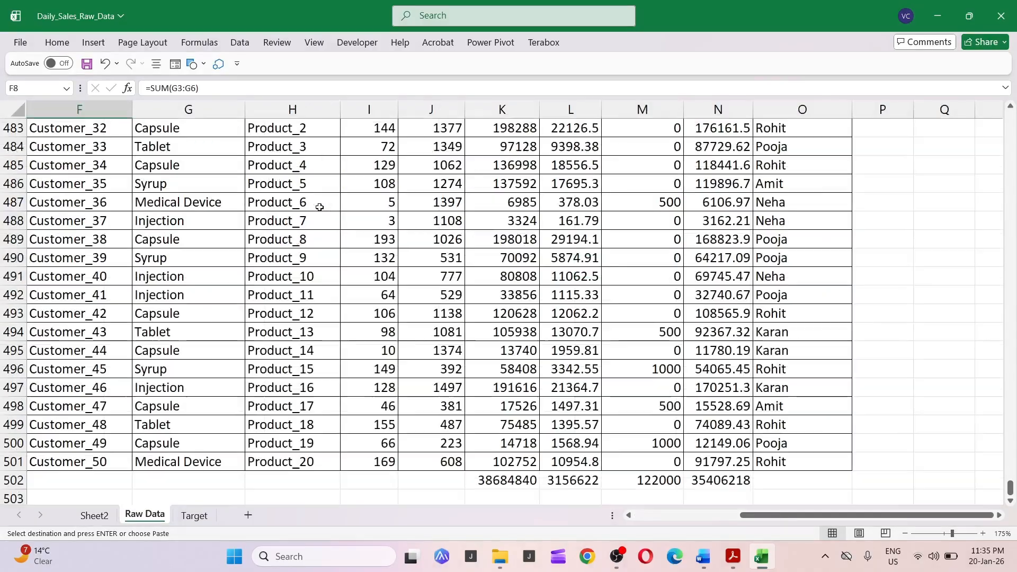
key(ctrl+Page_Up)
key(Right)
key(Right)
key(Right)
key(Left)
key(Left)
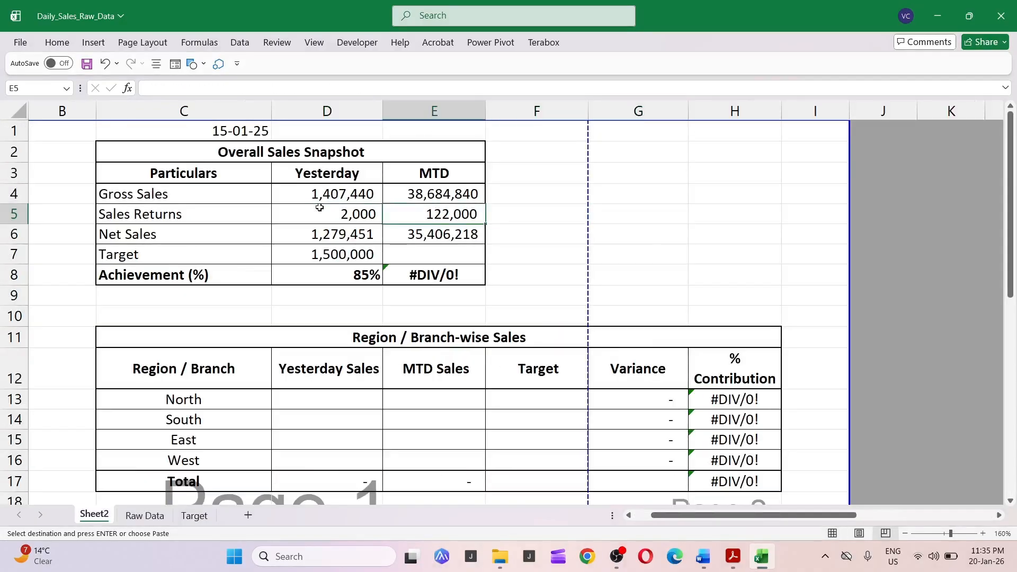
key(Down)
key(Down)
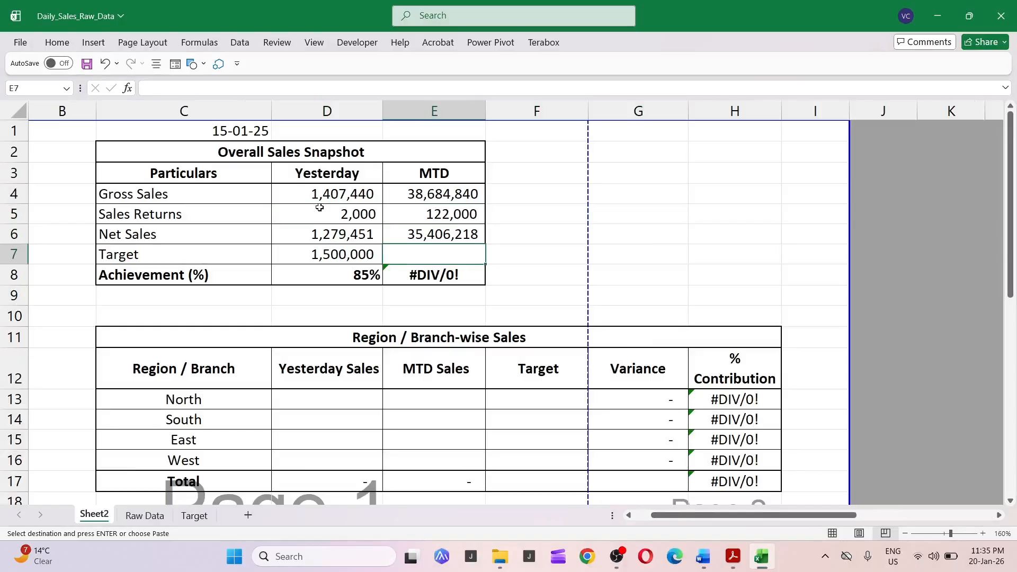
key(ctrl+alt+v)
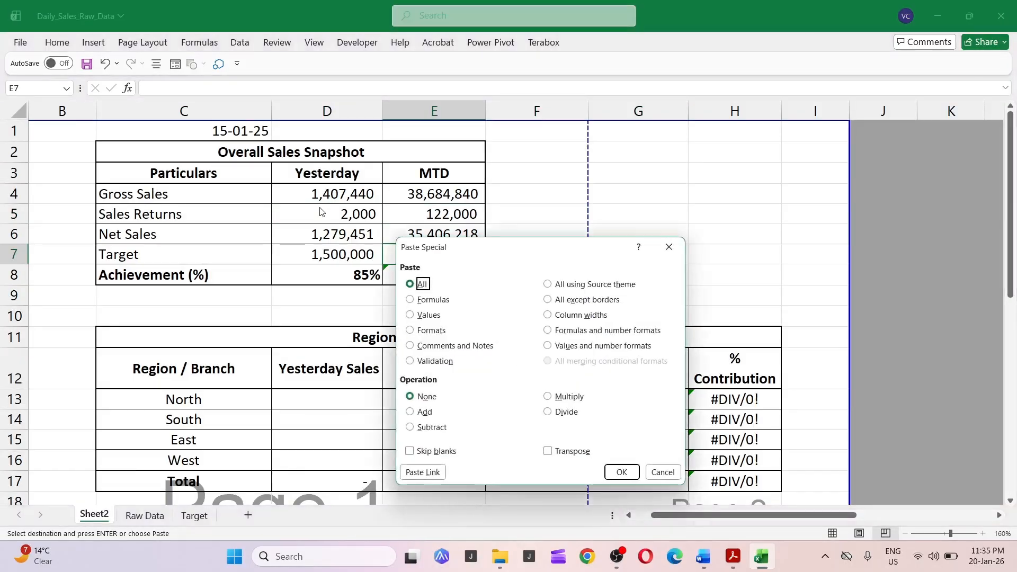
key(v)
key(f)
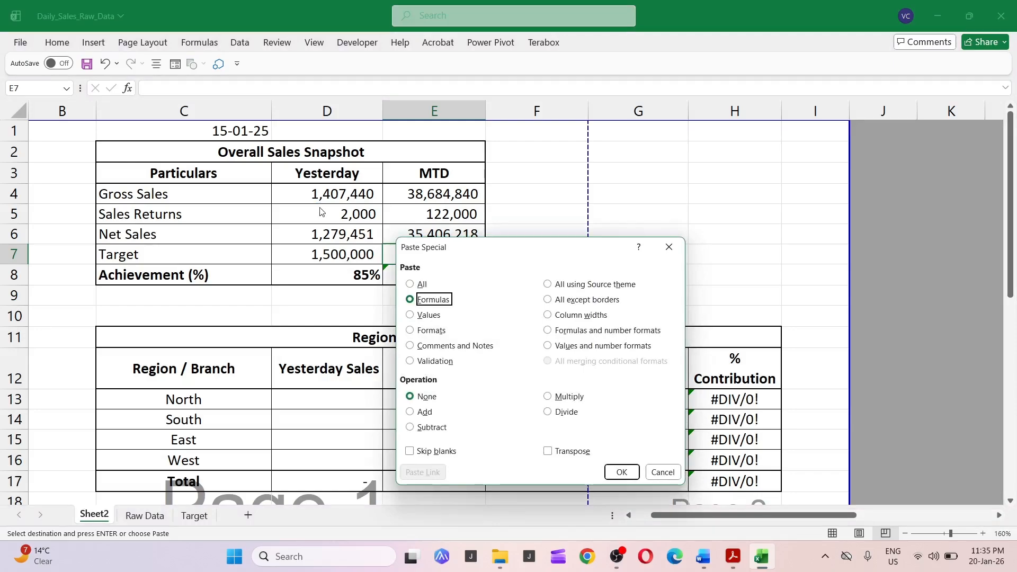
key(Return)
key(ctrl+alt+v)
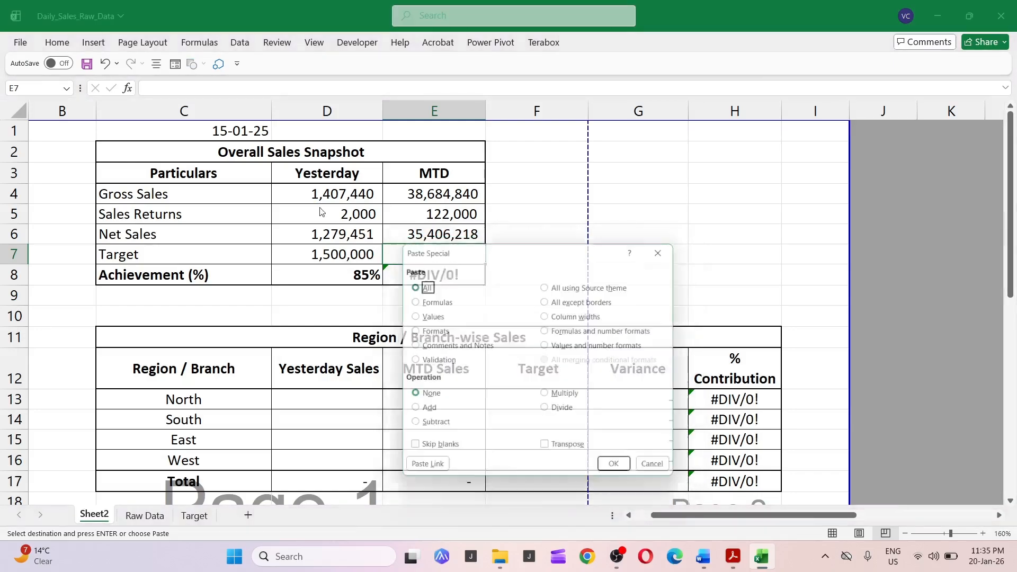
key(alt+l)
key(Escape)
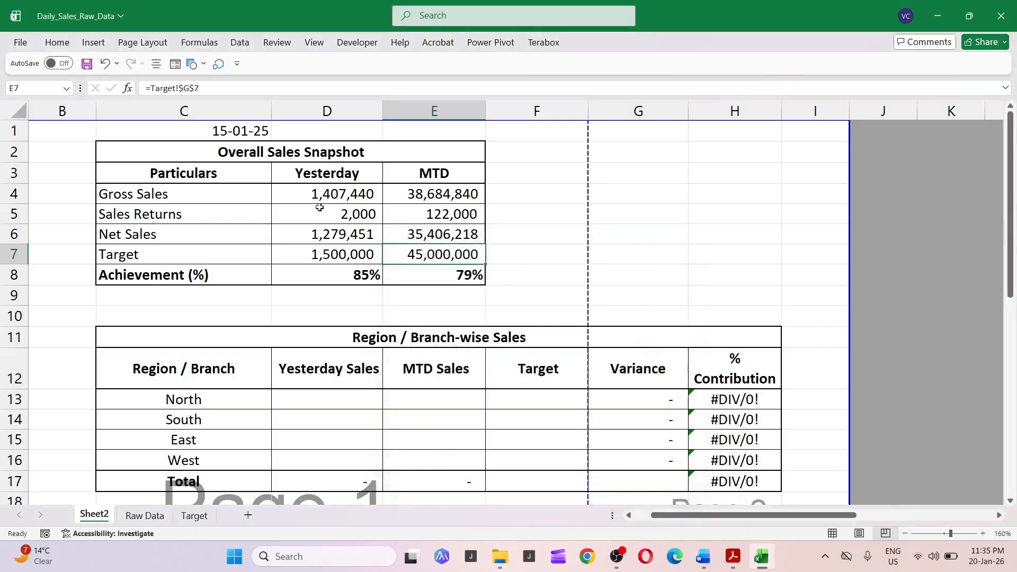
Examine the MTD Achievement formula and the MTD Net Sales formula.
key(Down)
key(F2)
key(Escape)
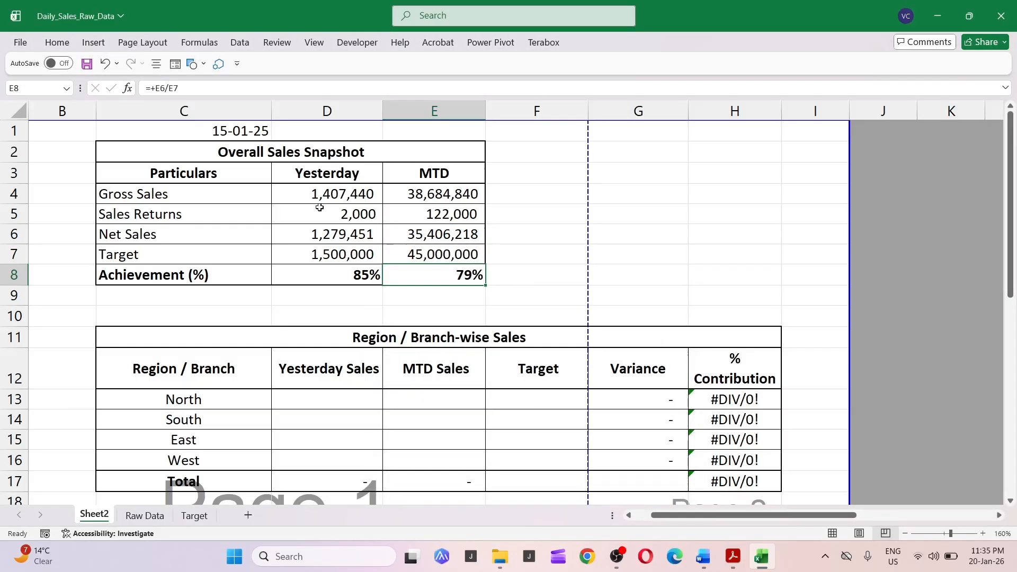
key(F2)
key(Escape)
key(Up)
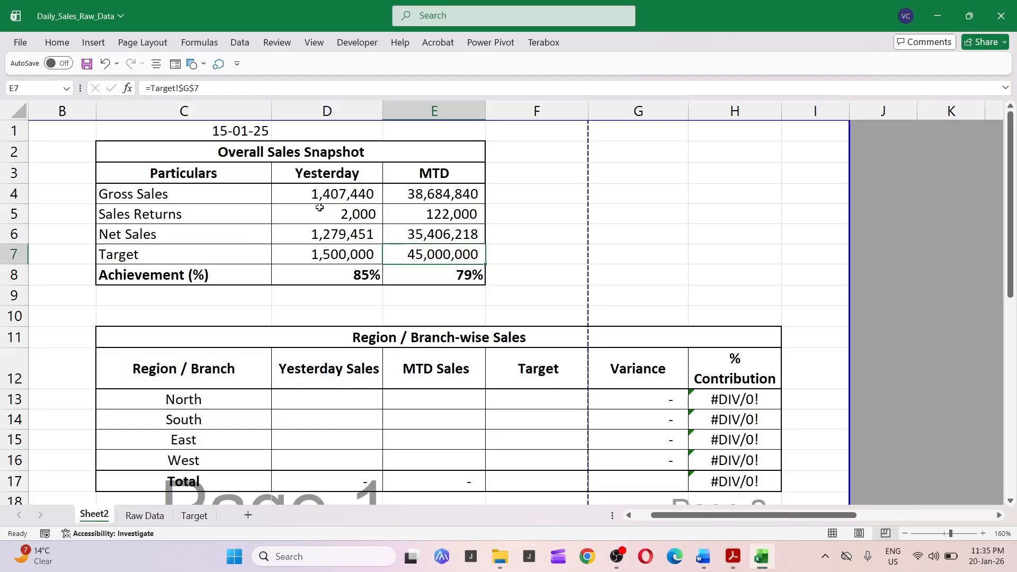
key(Up)
key(F2)
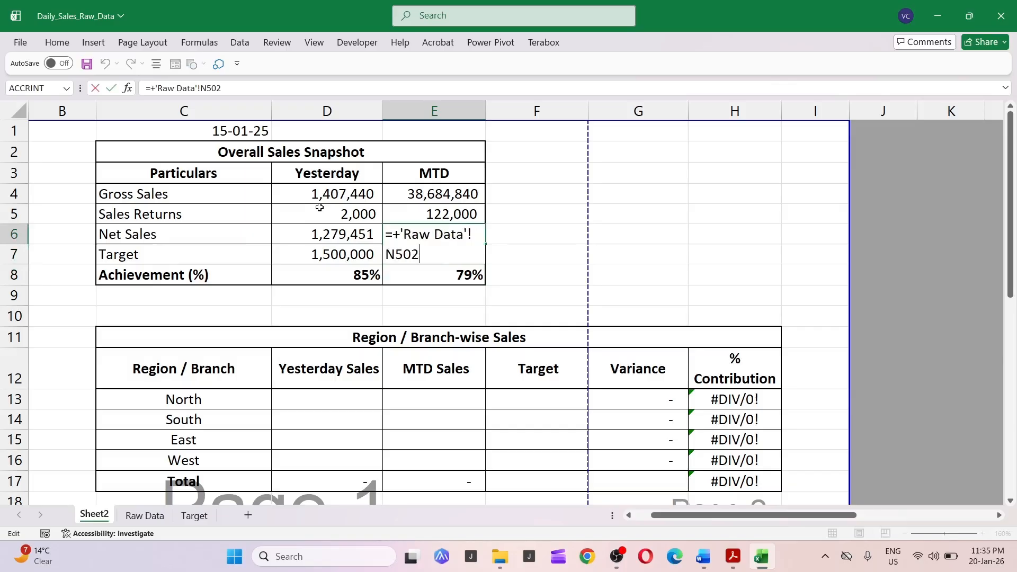
key(Escape)
Change the report date's day to 26, making it 26-01-2025.
key(Up)
key(Up)
key(Up)
key(Up)
key(Up)
key(Left)
key(Left)
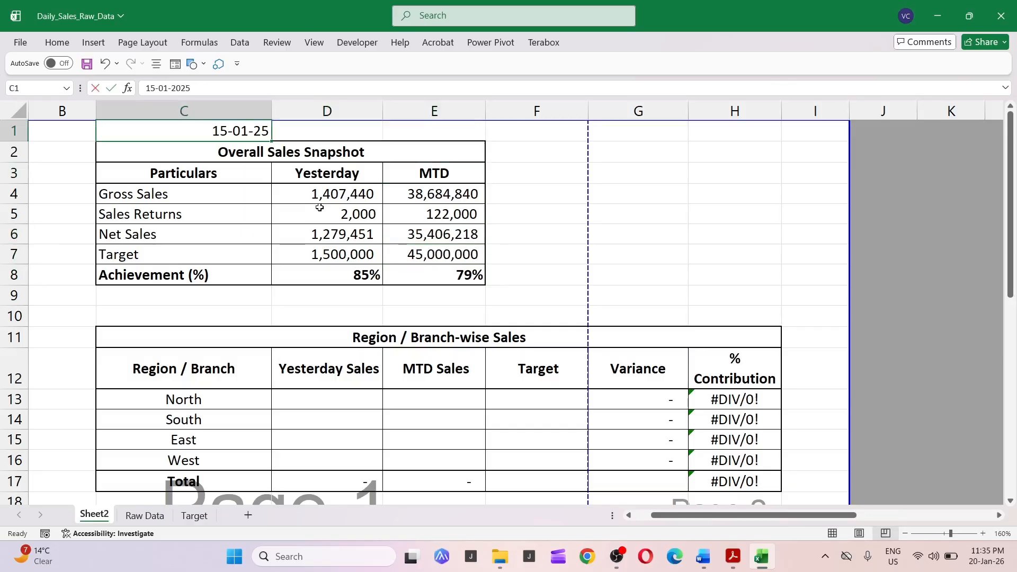
key(F2)
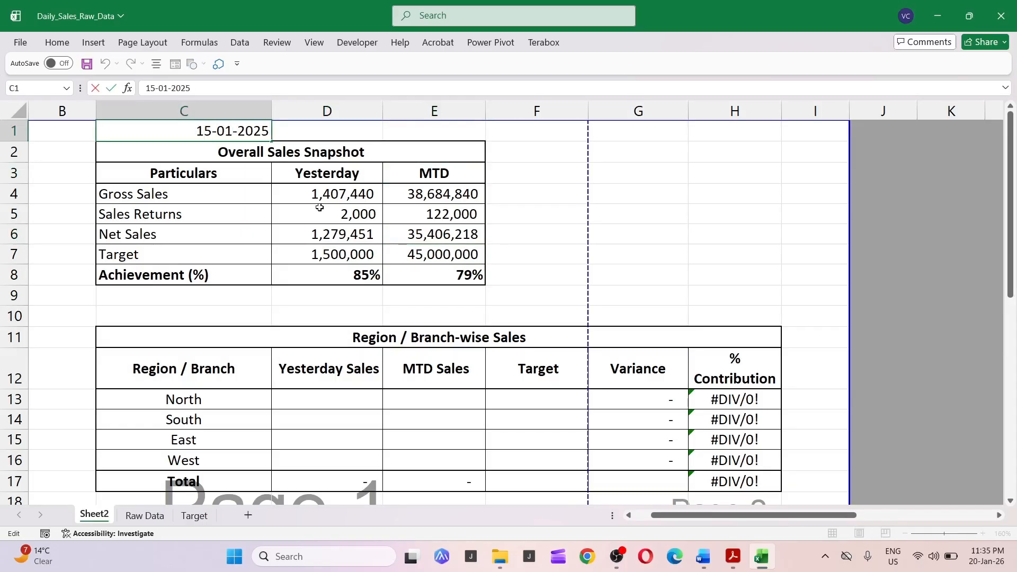
key(shift+Right)
key(shift+Right)
text(26)
key(Return)
Change the report date's day to 30, making it 30-01-2025.
key(Up)
key(F2)
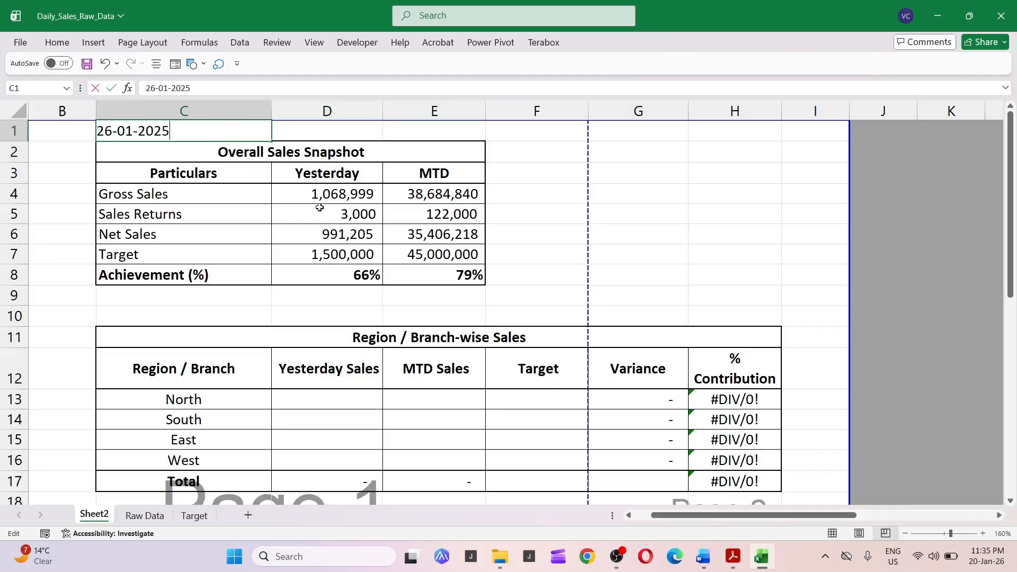
key(Home)
key(shift+Right)
key(shift+Right)
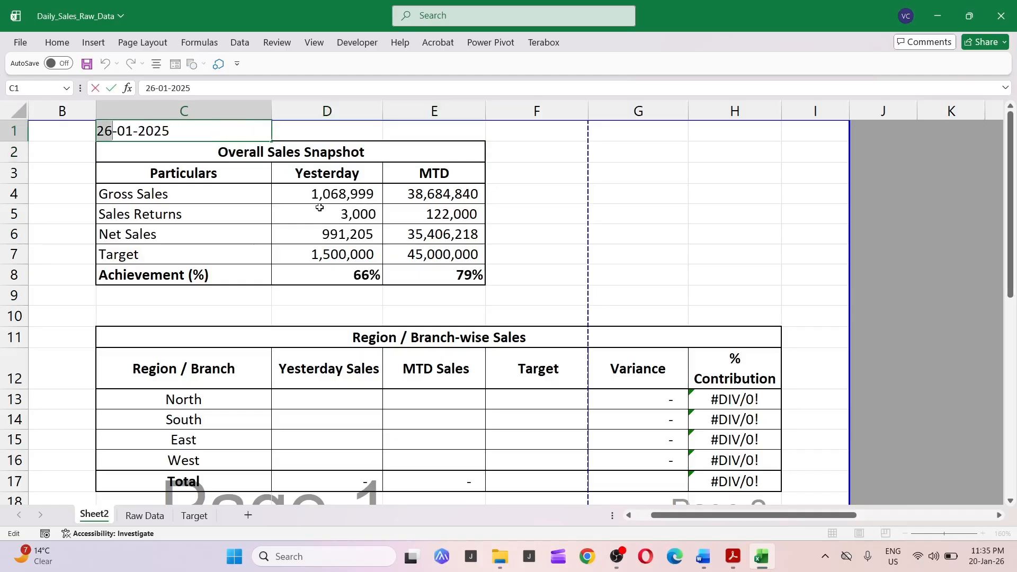
text(30)
key(Return)
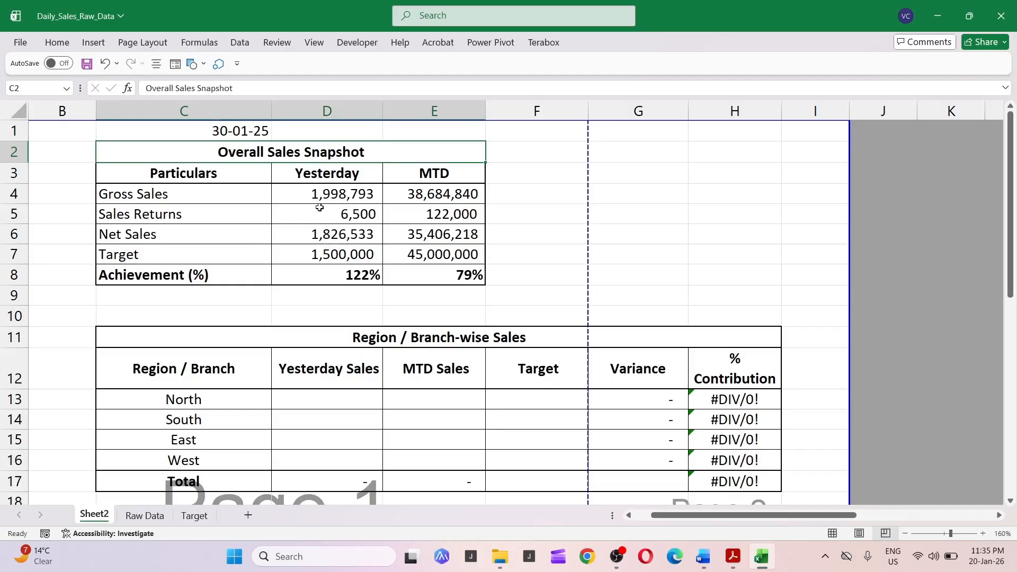
Examine the Yesterday Target and Yesterday Net Sales formulas in the snapshot table.
key(Down)
key(Down)
key(Down)
key(Down)
key(Right)
key(Right)
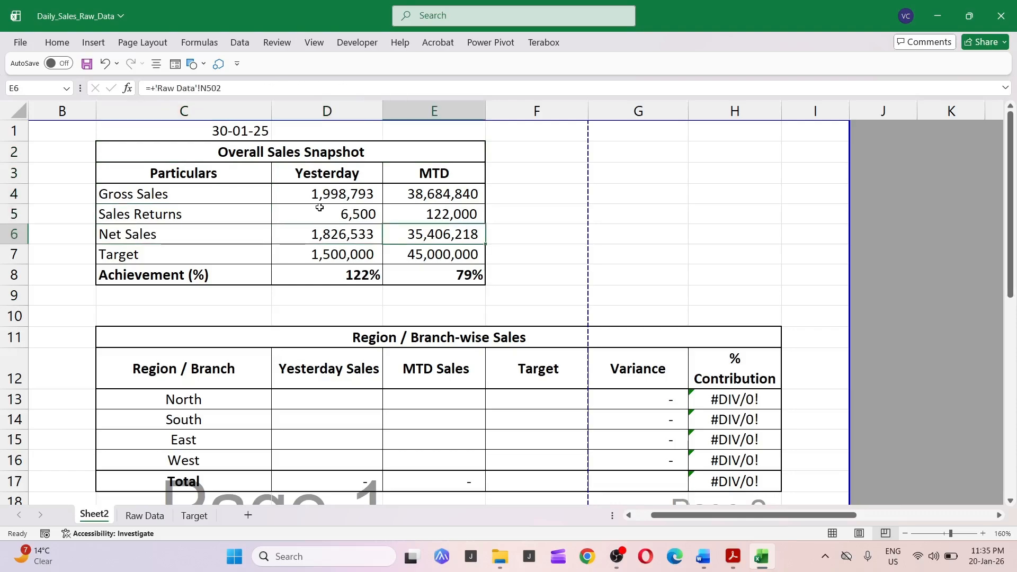
key(Down)
key(Left)
key(F2)
key(Escape)
key(Up)
key(F2)
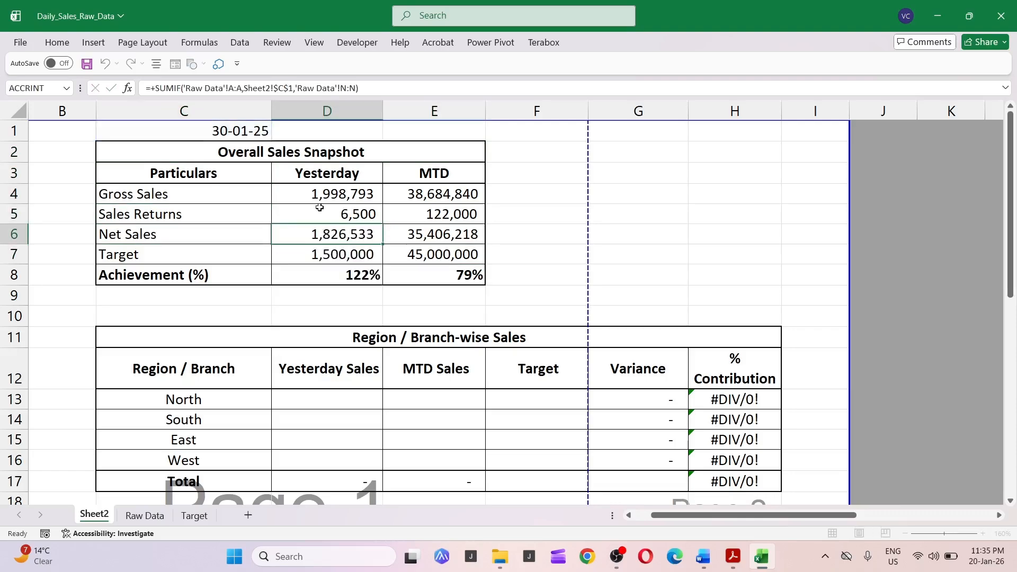
key(Escape)
Start a SUMIFS formula in the North Yesterday Sales cell, using the Raw Data column N as the sum range.
key(Down)
key(Down)
key(Down)
key(Down)
key(Down)
key(Down)
key(Down)
key(Down)
key(Down)
key(Down)
key(Down)
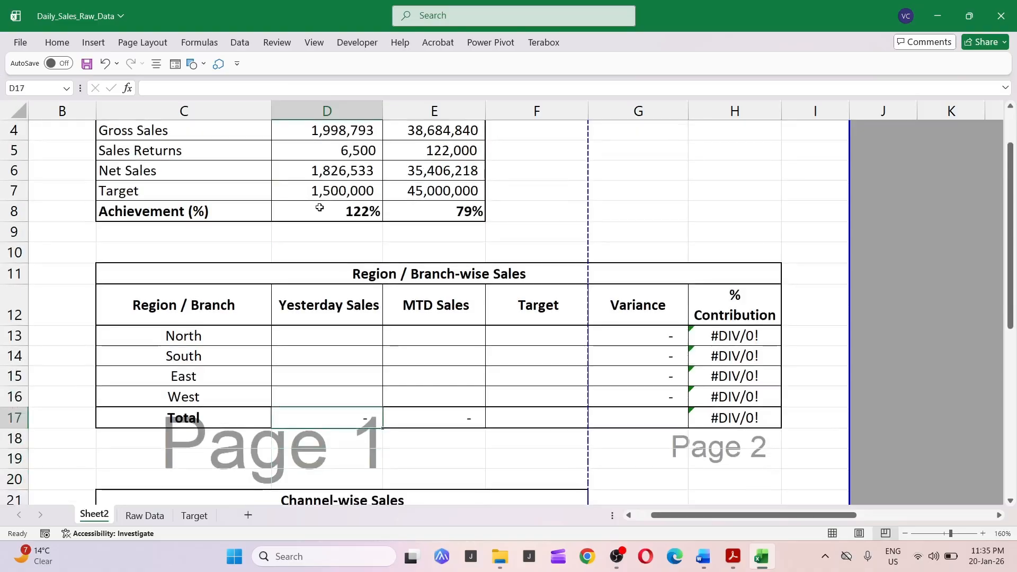
key(Up)
key(Up)
key(Up)
key(Up)
key(Up)
key(Up)
key(Up)
key(Up)
key(Up)
key(Up)
key(Down)
key(Down)
key(Down)
key(Down)
key(Down)
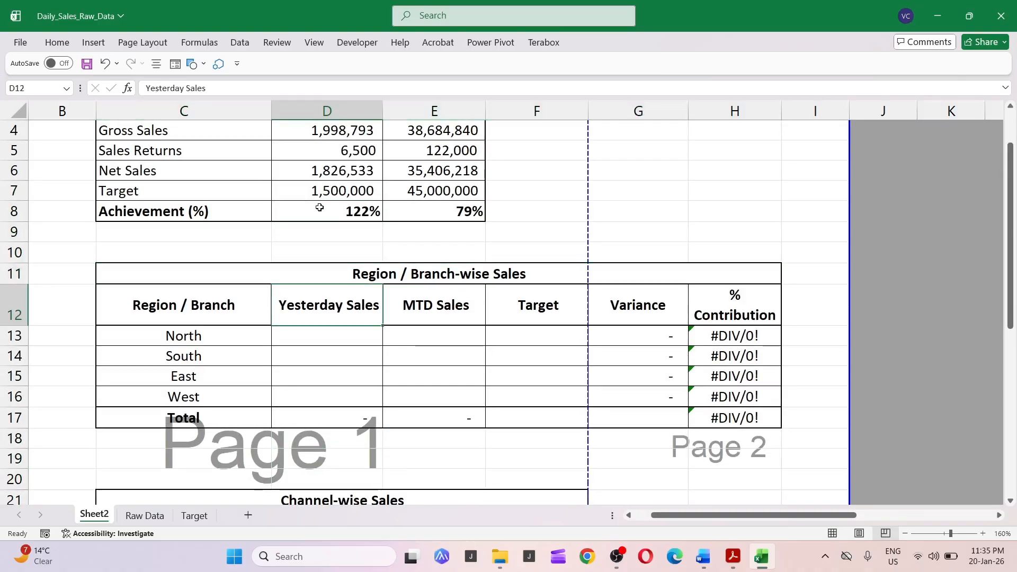
key(Down)
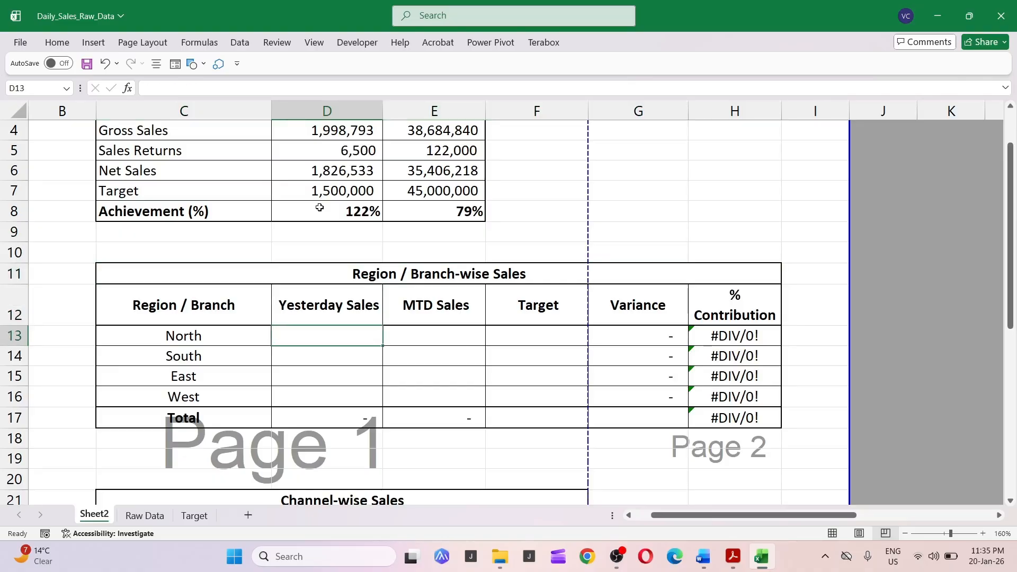
text(+)
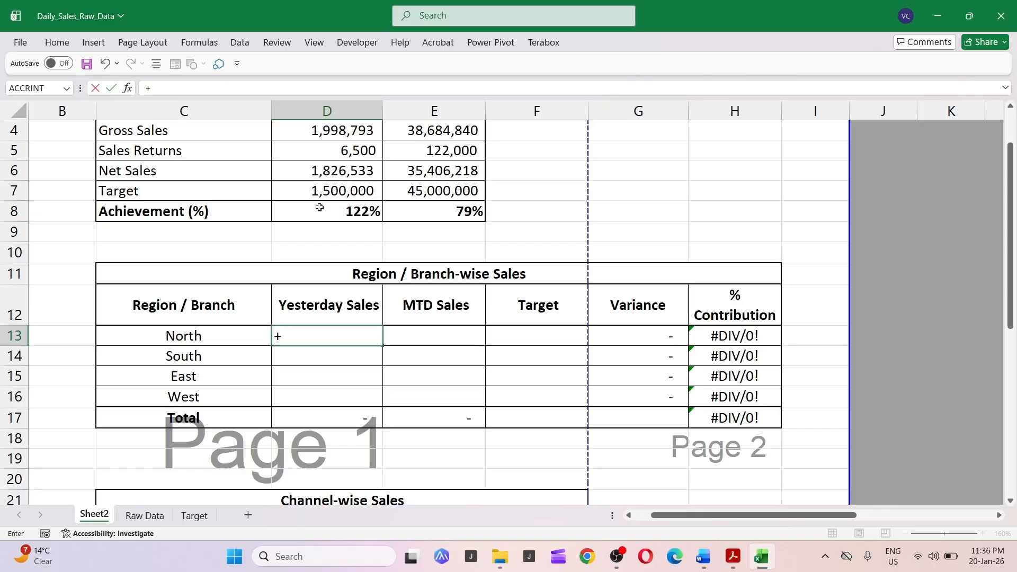
text(u)
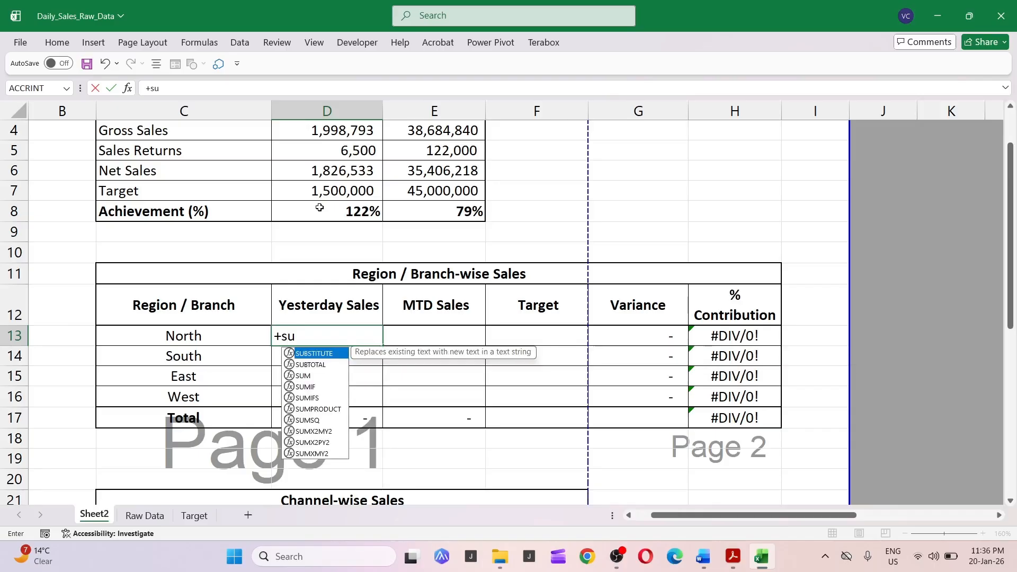
text(mifs)
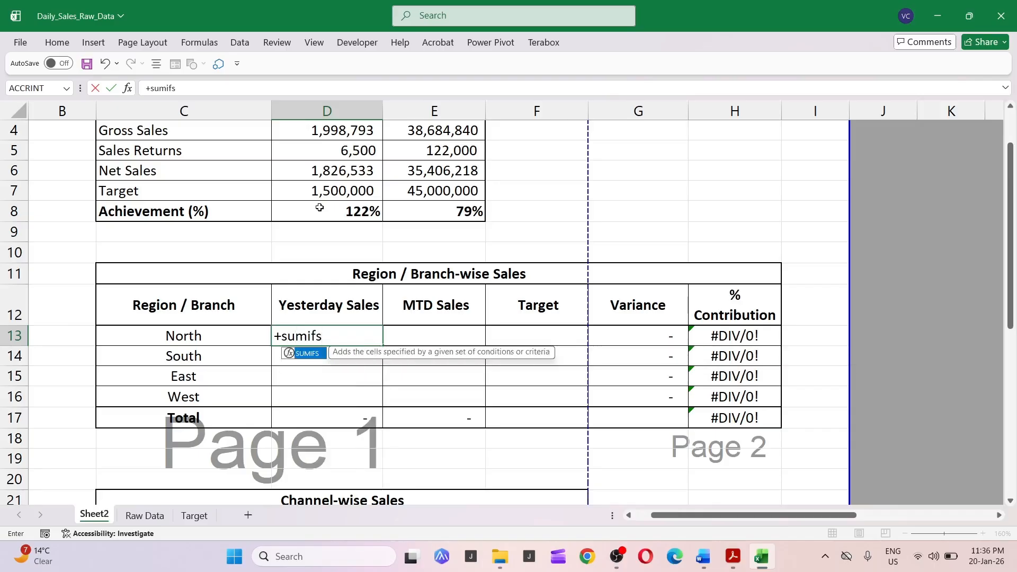
text(()
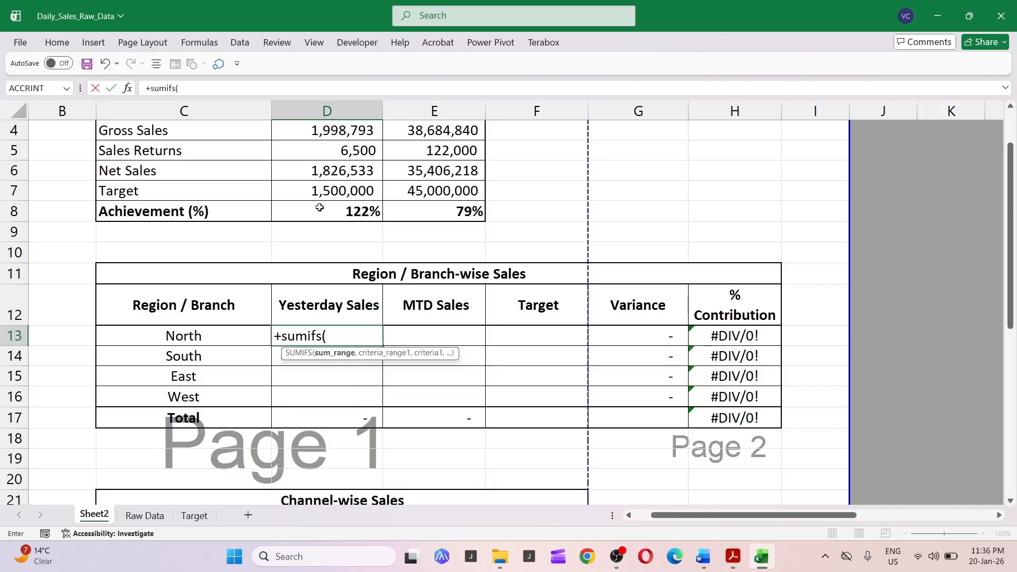
click(141, 520)
scroll(571, 276, up, 5)
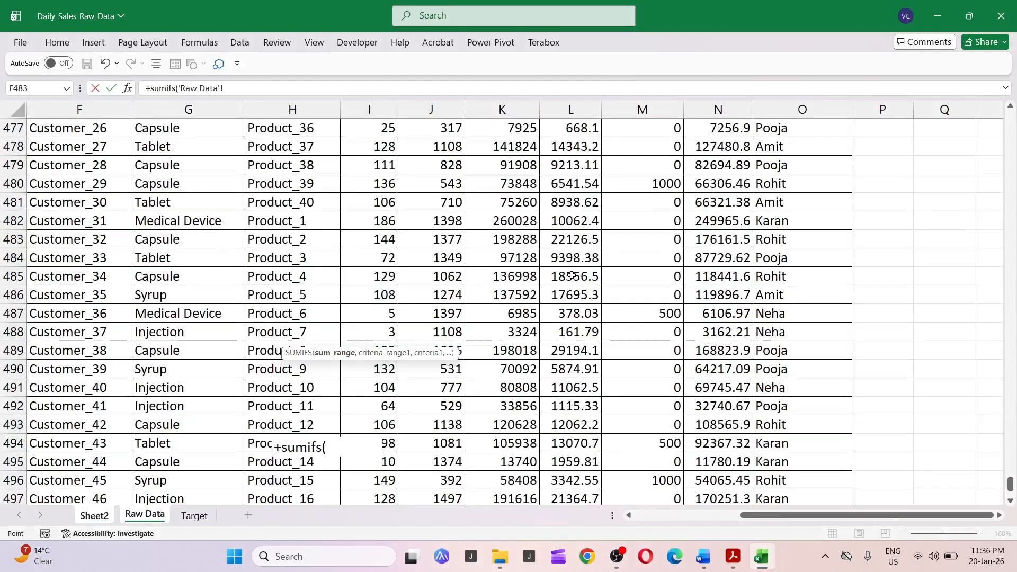
scroll(571, 276, up, 13)
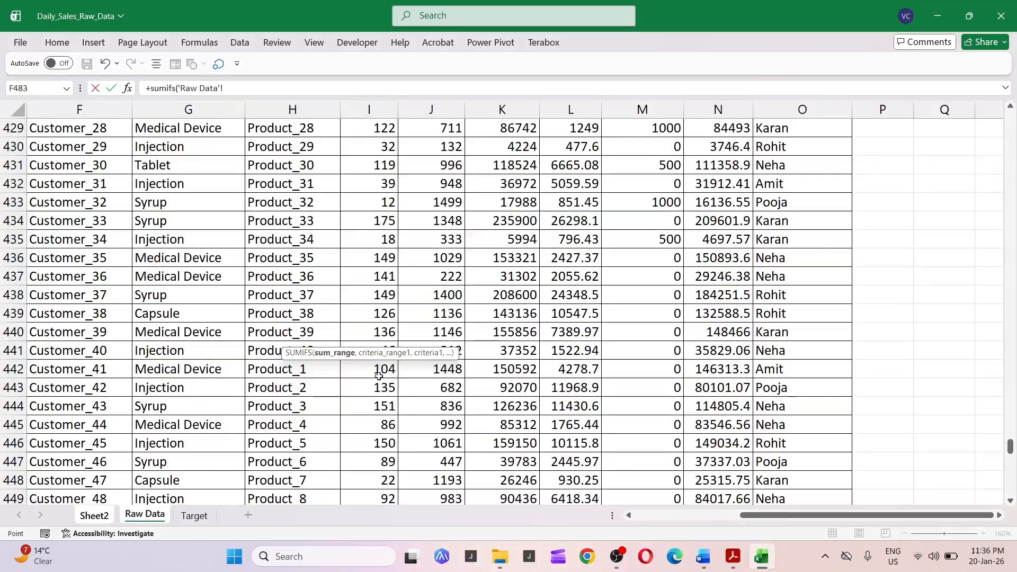
click(93, 517)
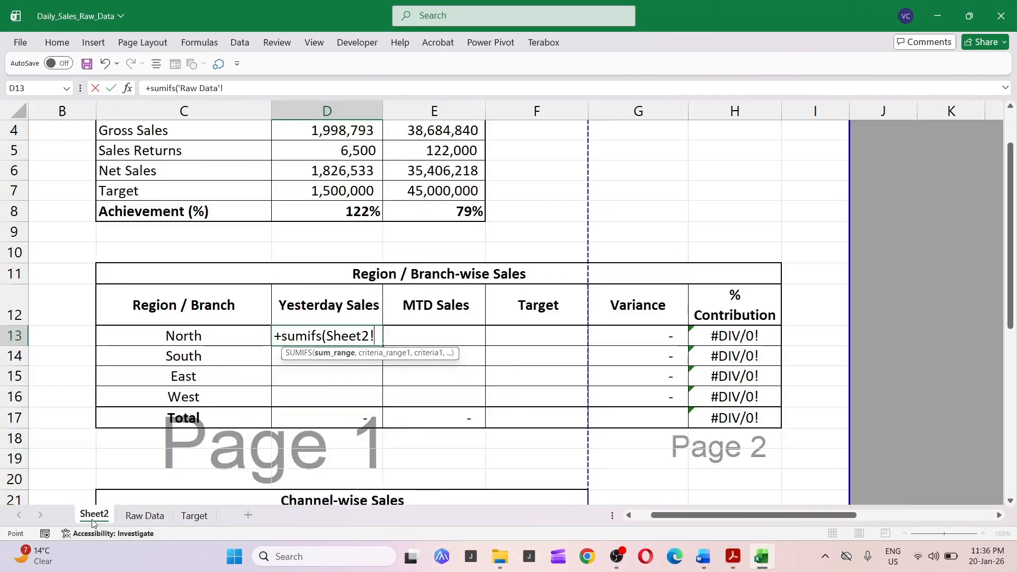
click(144, 517)
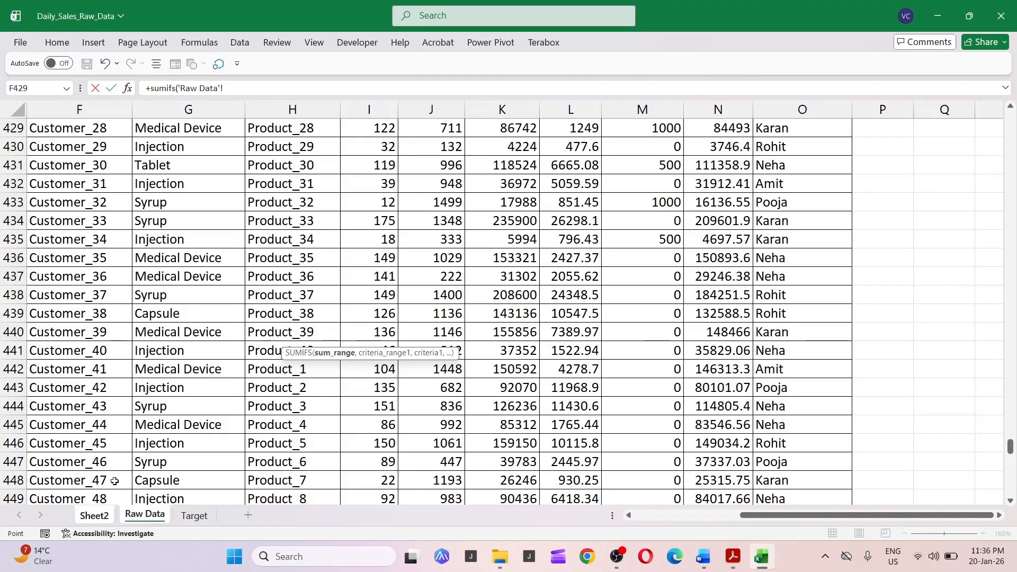
scroll(387, 228, up, 14)
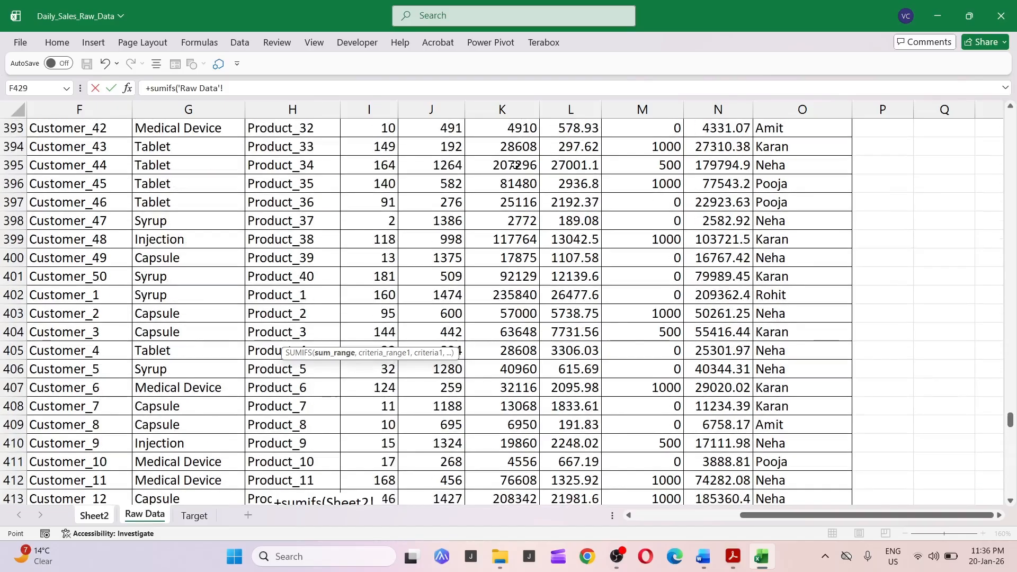
click(718, 107)
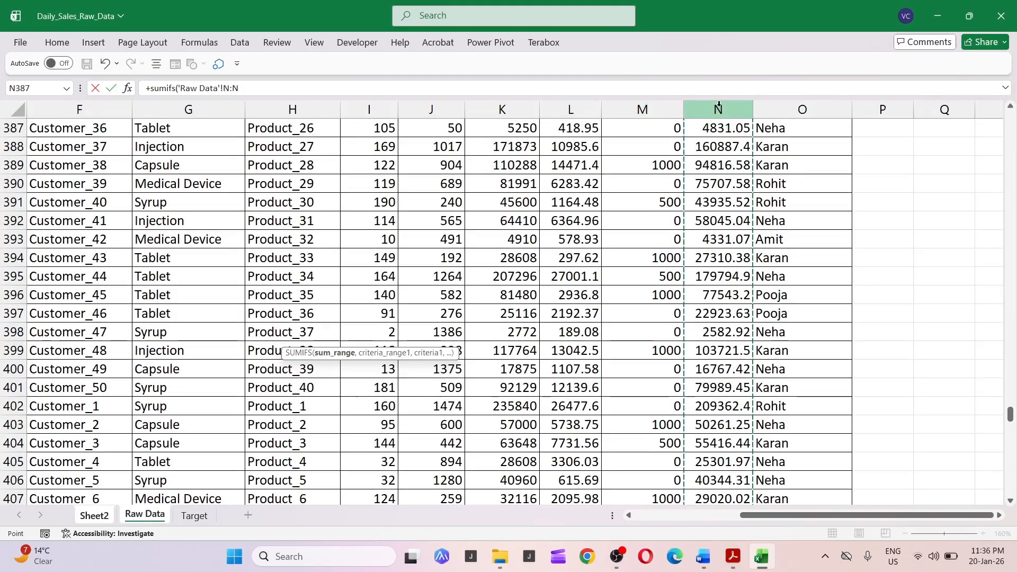
Add the Raw Data column C region range as the first criteria range, matched to the North label in C13.
text(,)
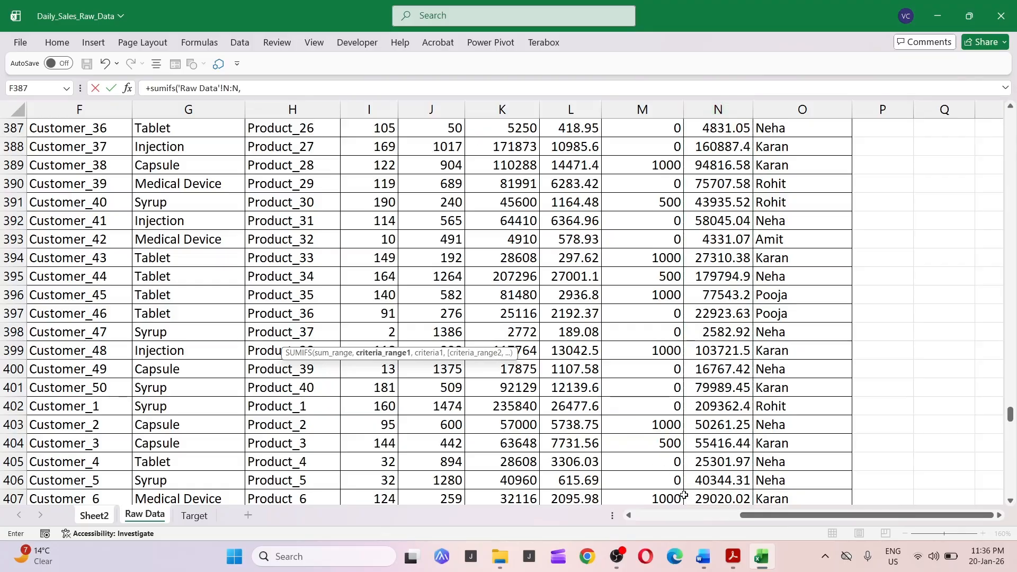
click(679, 516)
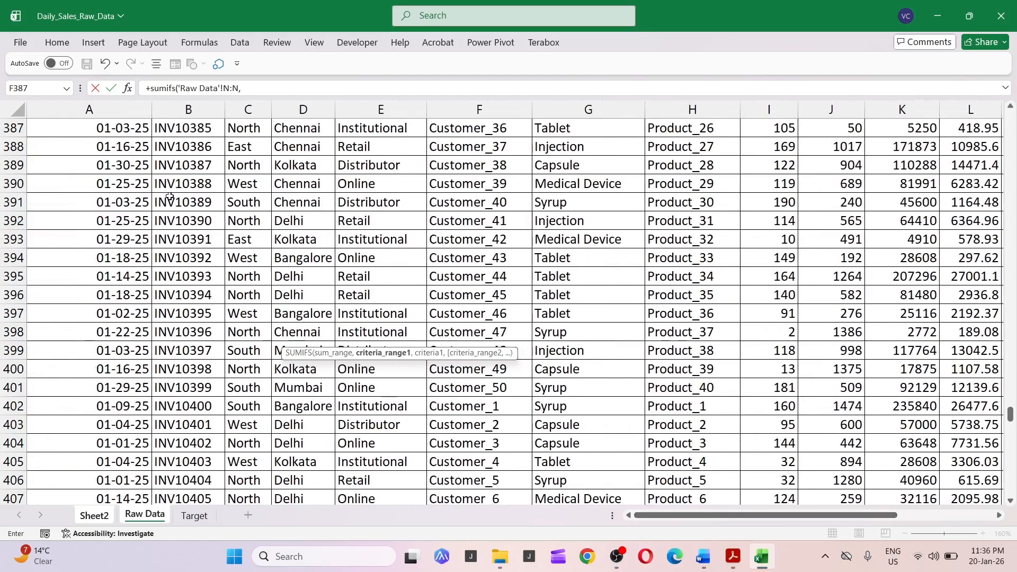
click(251, 110)
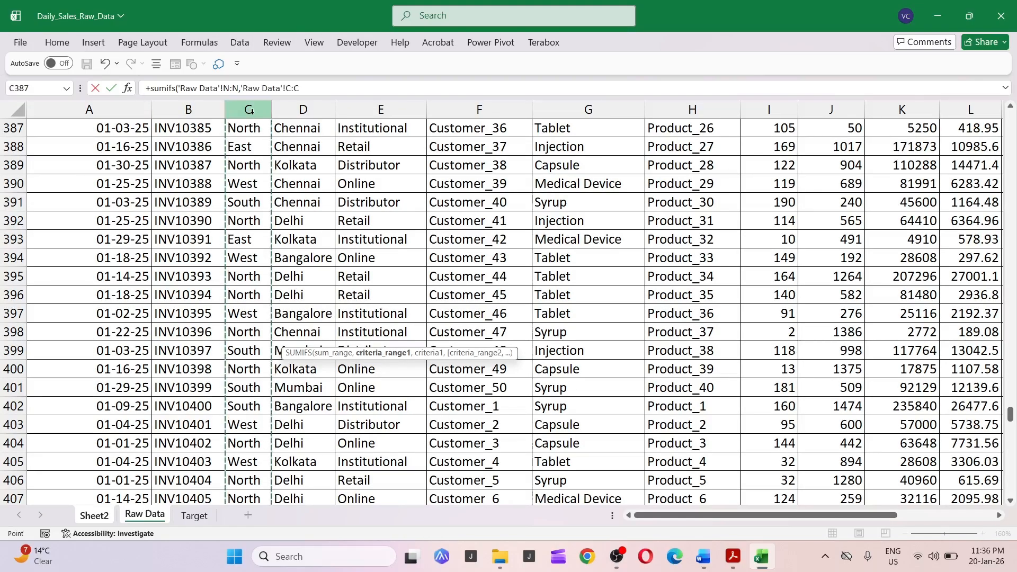
text(,)
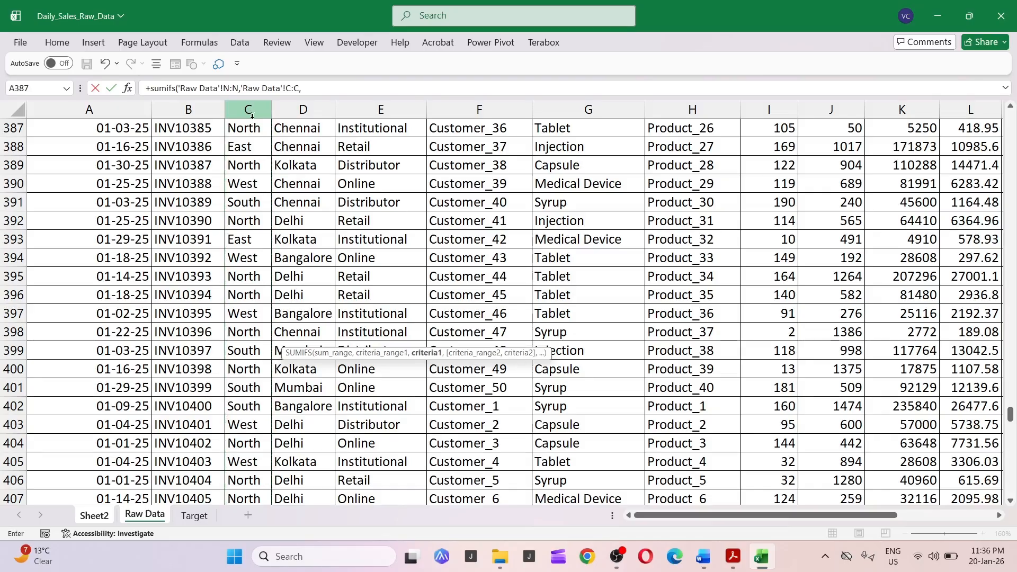
click(95, 515)
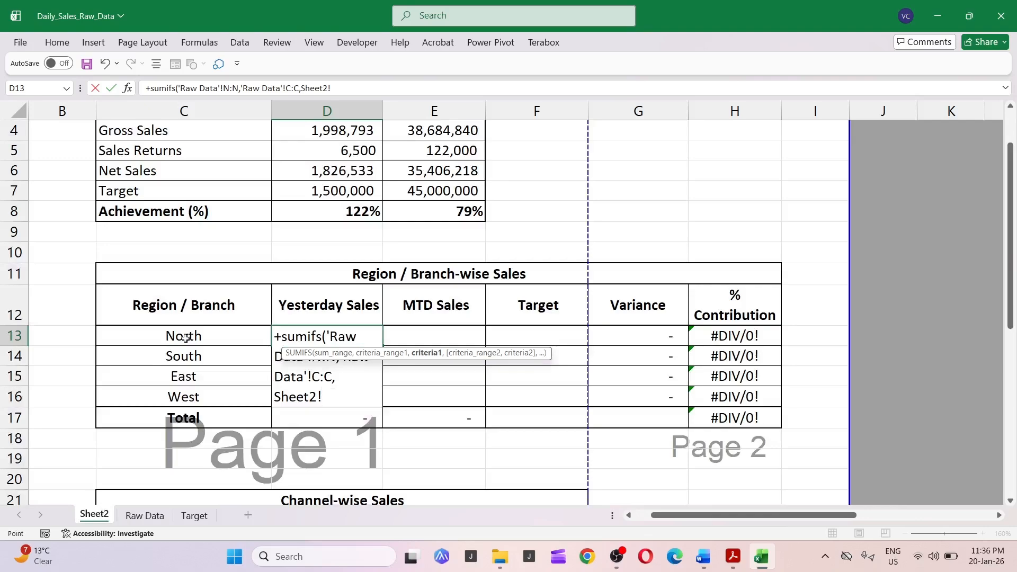
click(185, 338)
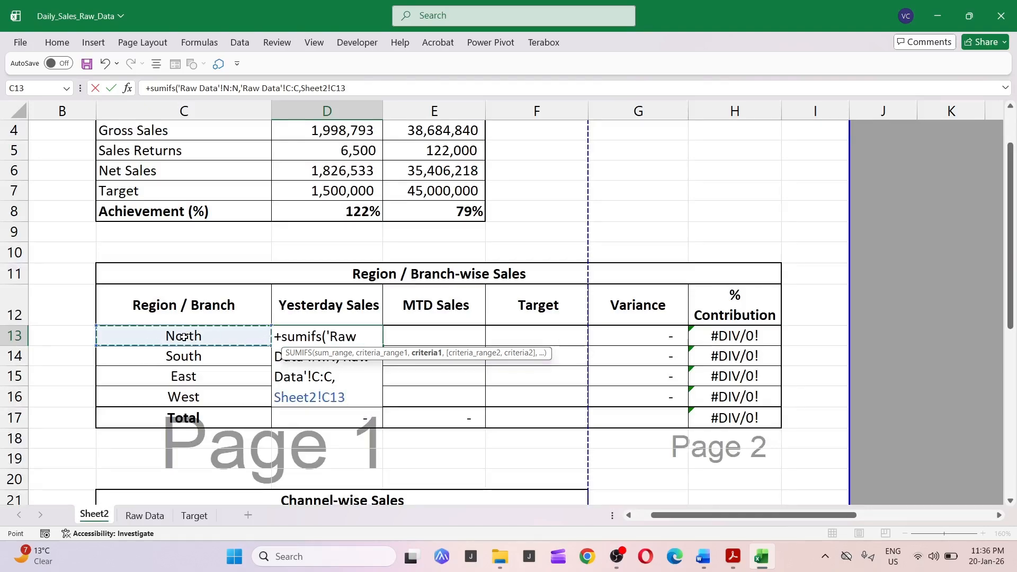
text(,)
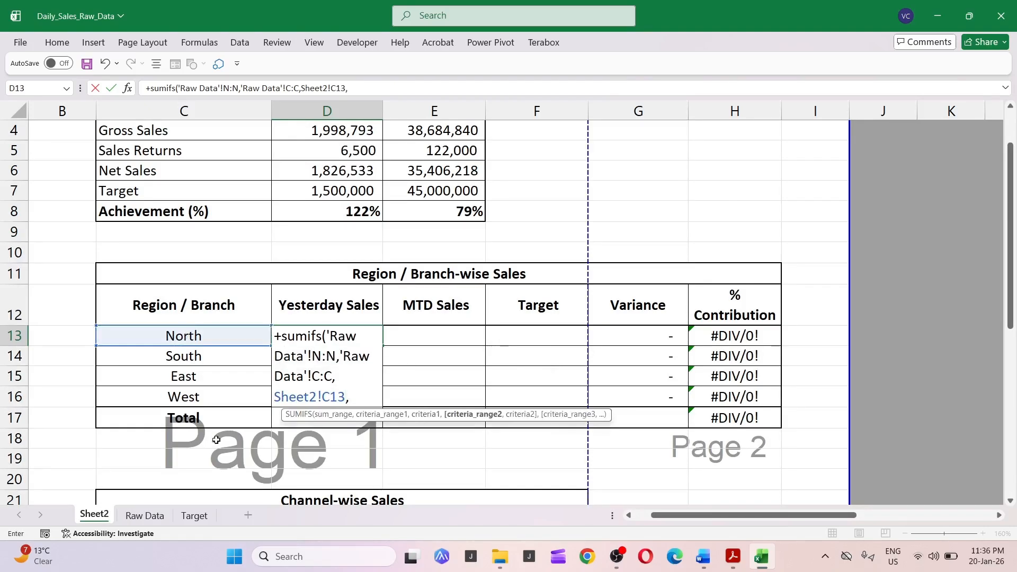
Add the Raw Data column A date range as the second criteria range, matched to the report date in C1, and enter the formula.
click(153, 521)
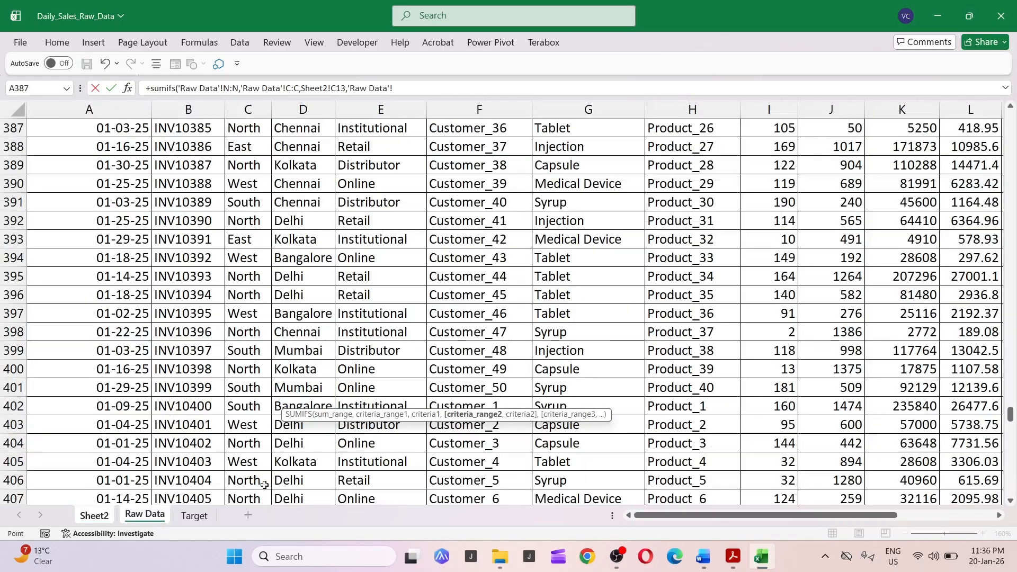
click(107, 106)
text(,)
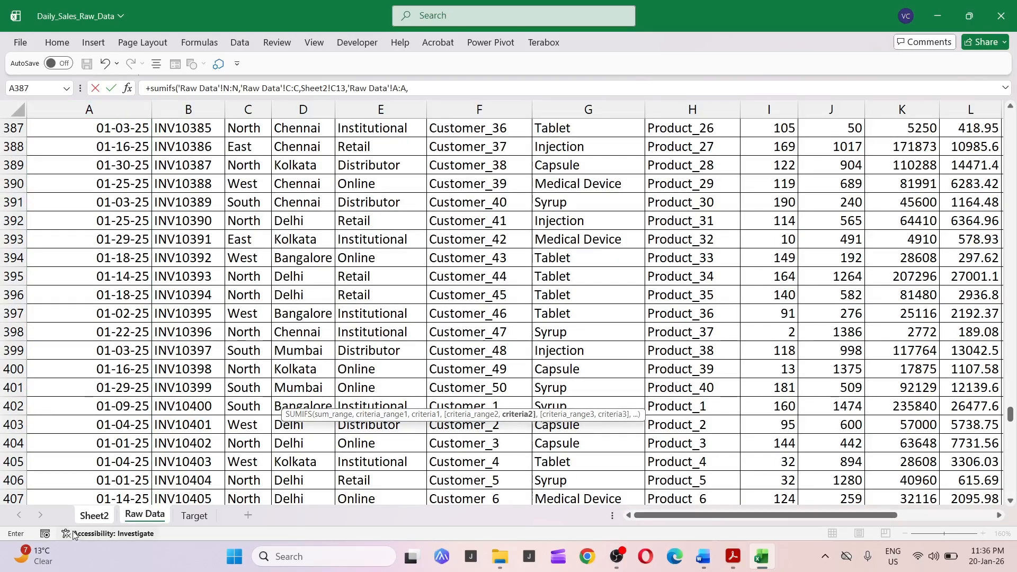
click(94, 515)
scroll(127, 411, up, 1)
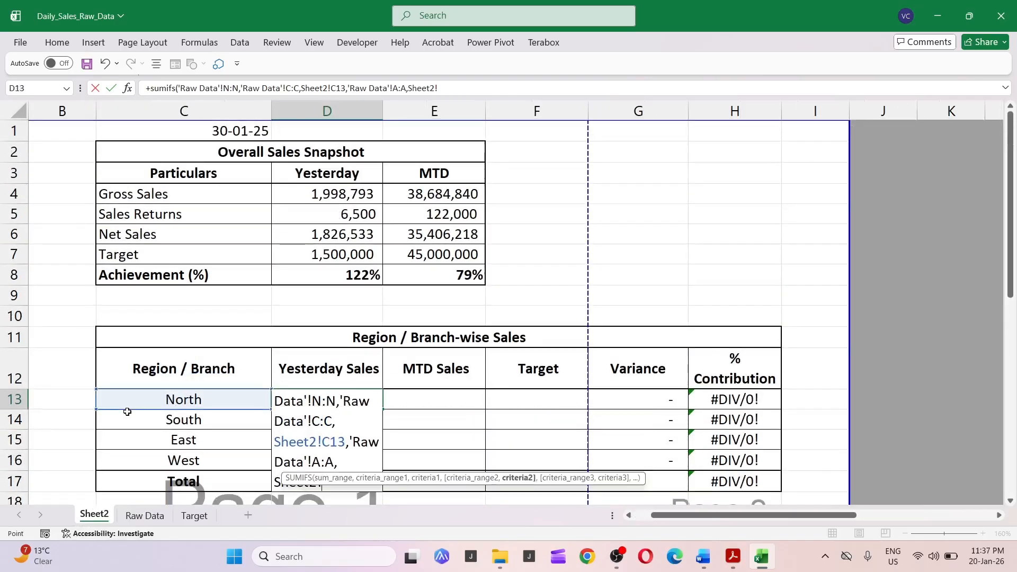
click(229, 130)
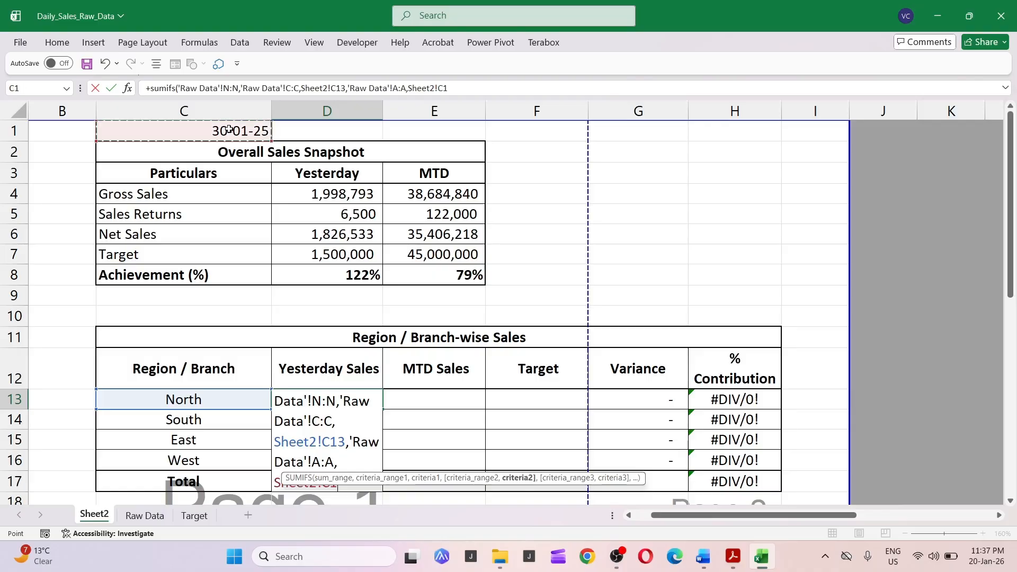
key(Return)
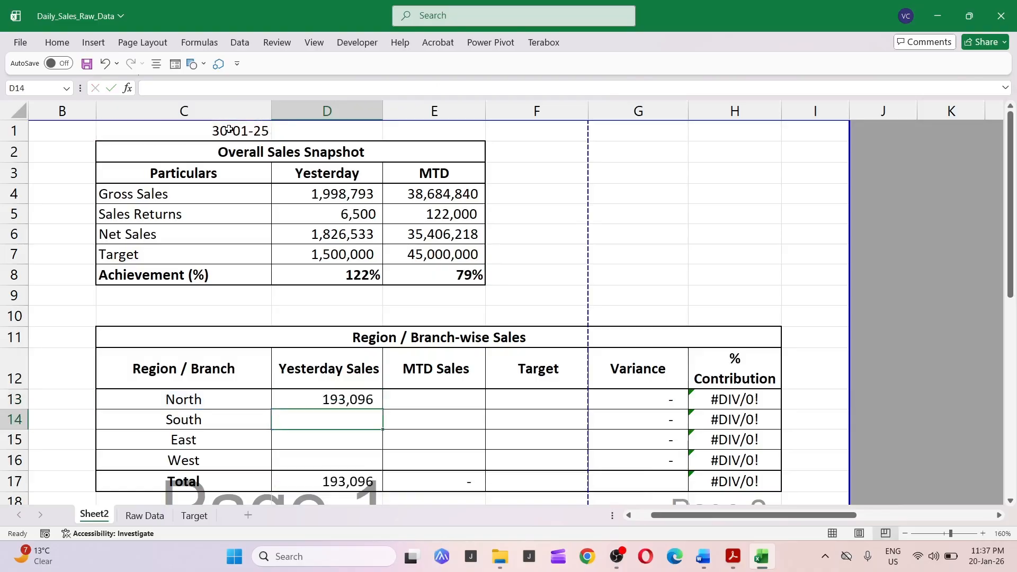
Make the report date reference C1 in the North Yesterday Sales formula absolute.
key(Up)
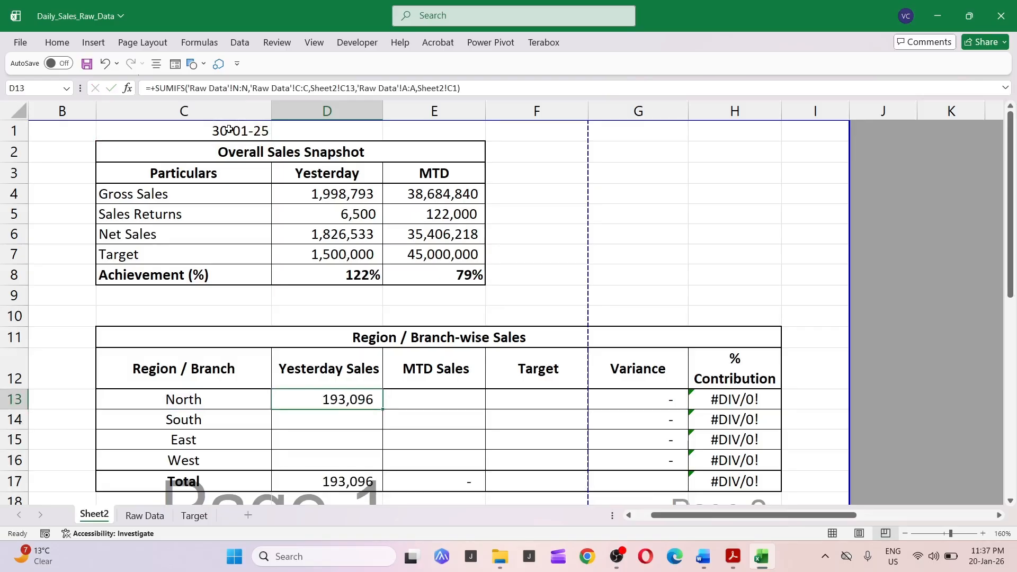
key(F2)
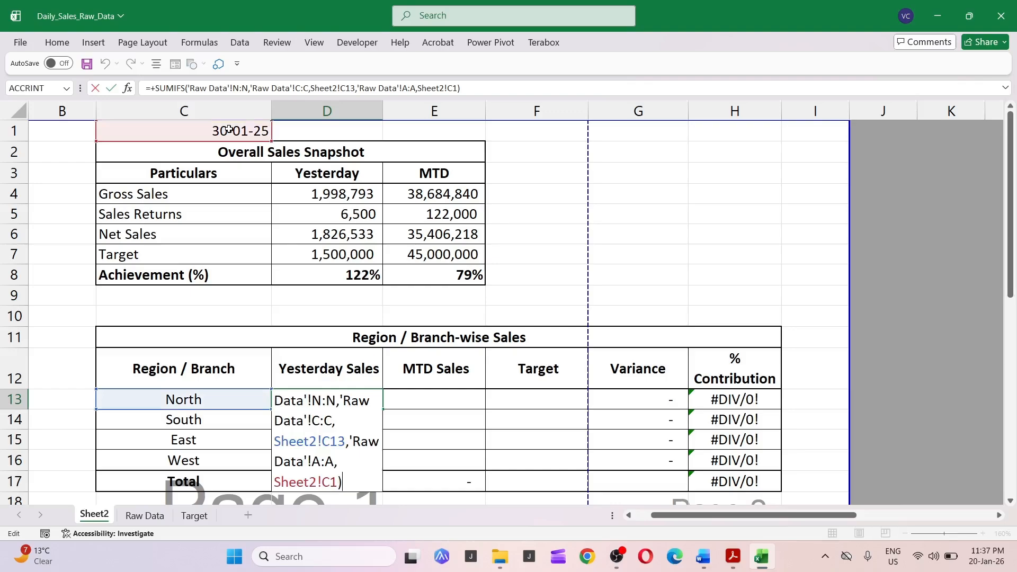
key(Left)
key(Left)
key(Left)
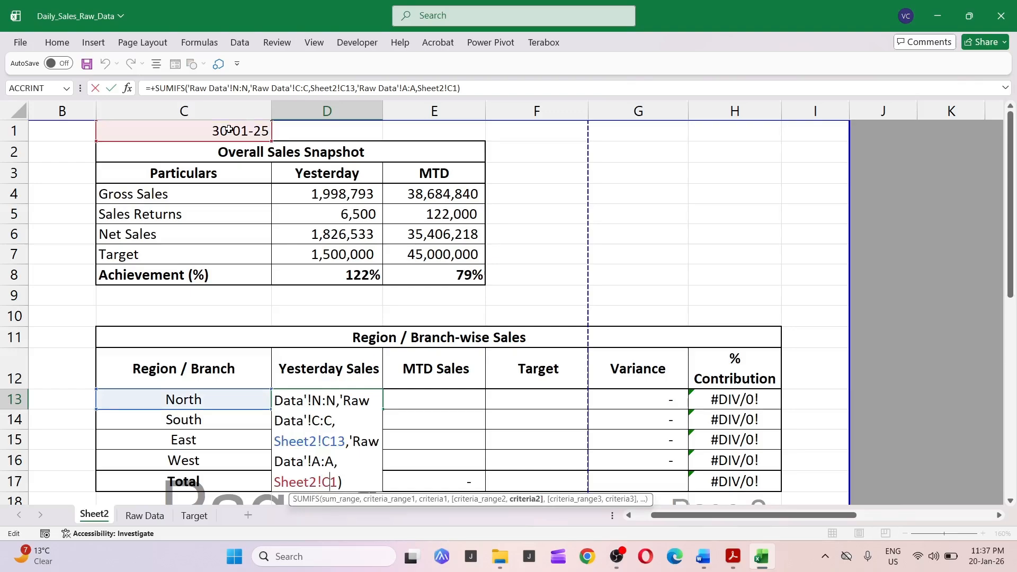
key(F4)
key(Return)
Copy the North Yesterday Sales formula down to the South, East and West rows.
key(Up)
key(ctrl+c)
key(Down)
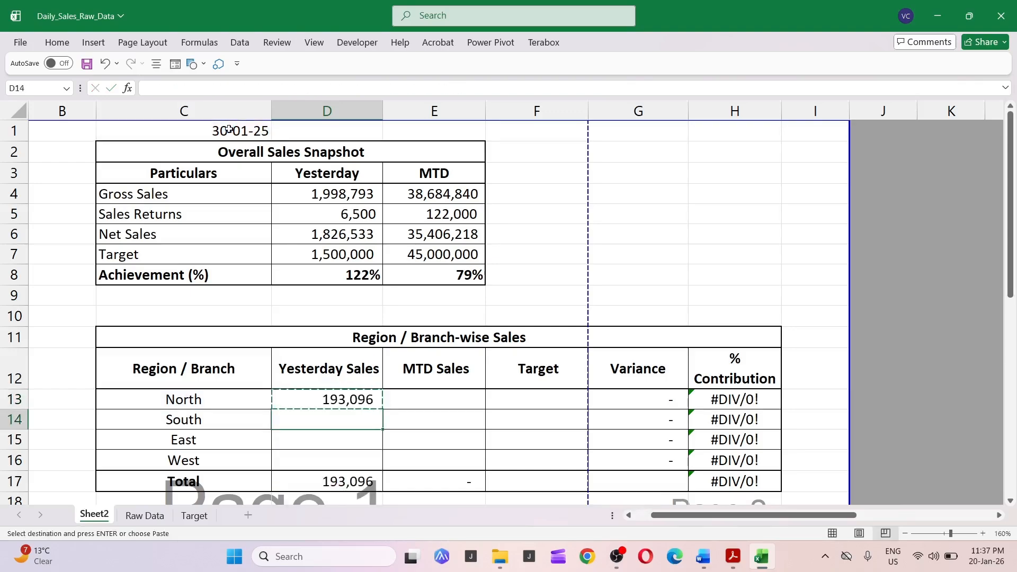
key(shift+Down)
key(shift+Down)
key(shift+Down)
key(shift+Up)
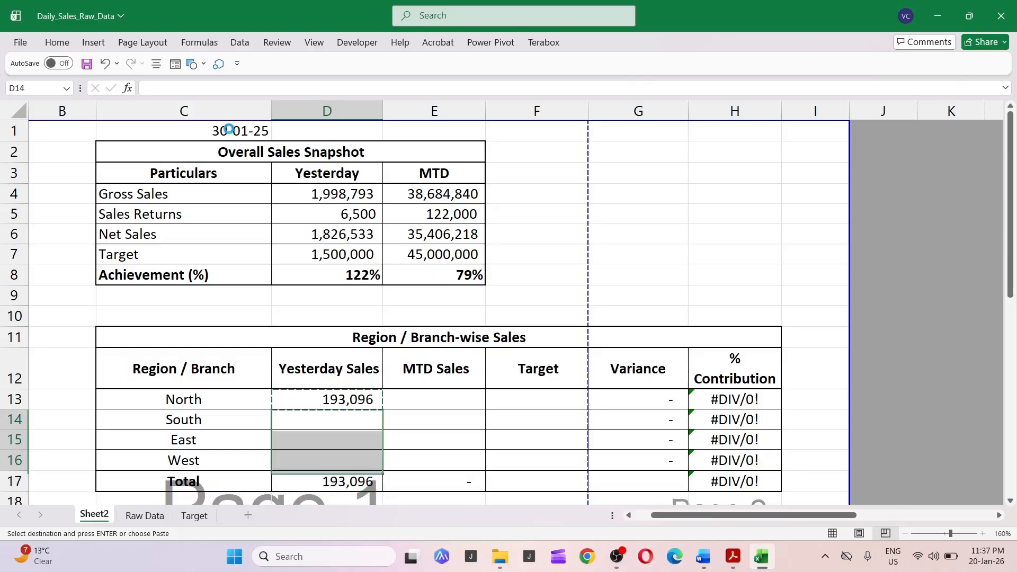
key(ctrl+v)
Check the SUM formula in the Yesterday Sales Total cell.
key(Down)
key(Down)
key(Down)
key(F2)
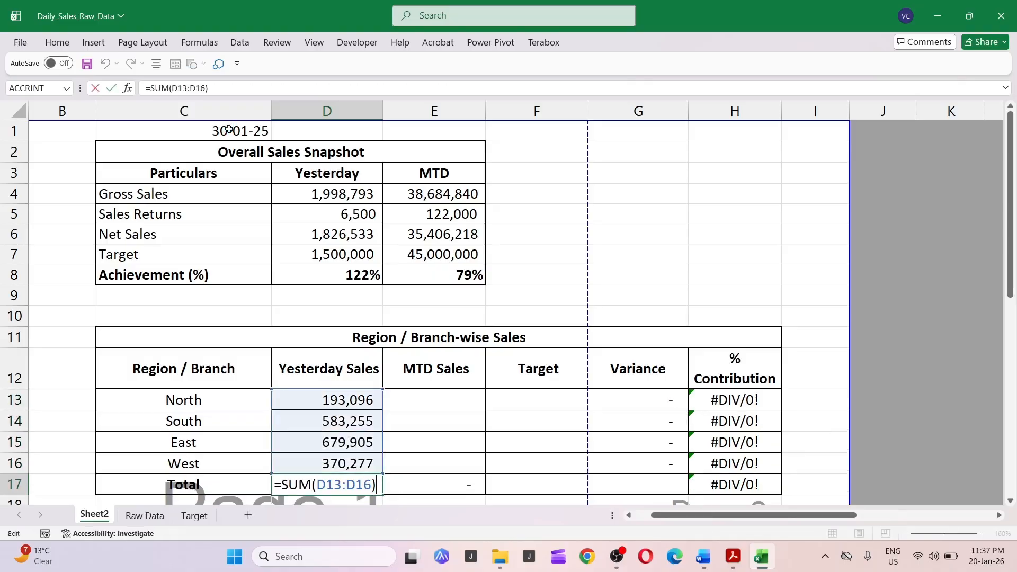
key(Tab)
key(ctrl+Up)
key(Down)
key(Down)
key(Up)
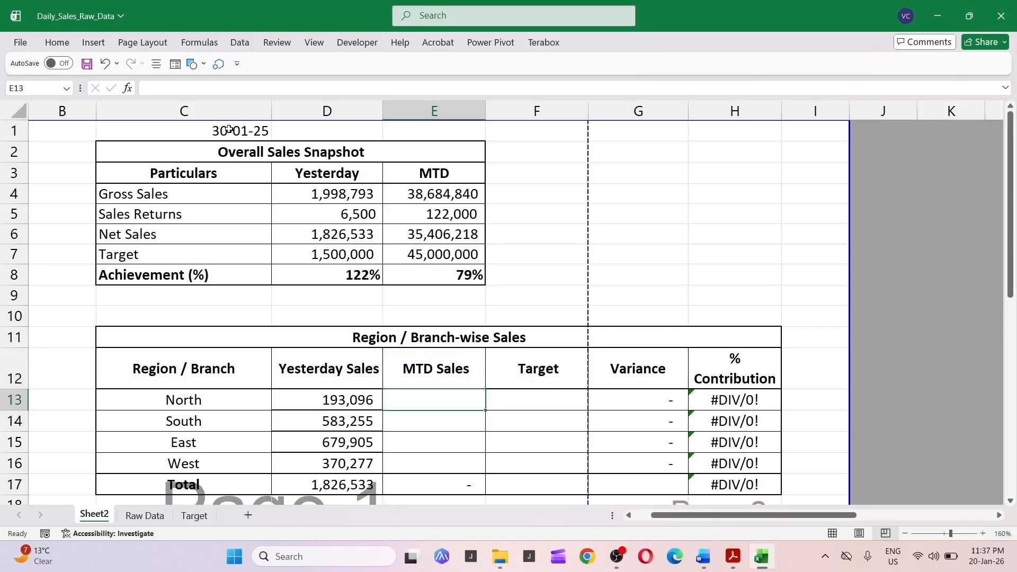
key(Left)
key(Right)
key(Right)
key(Up)
key(Down)
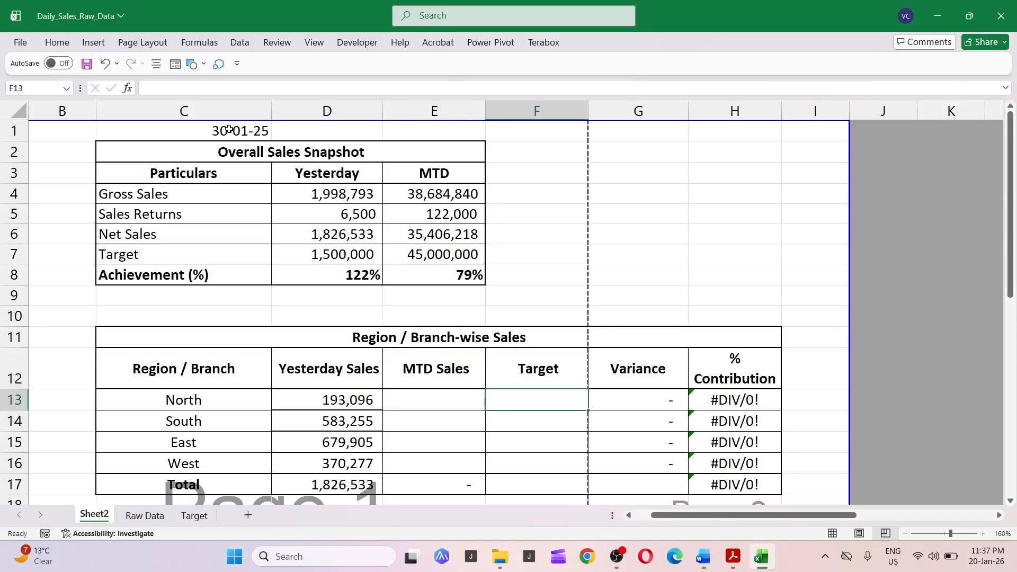
key(Left)
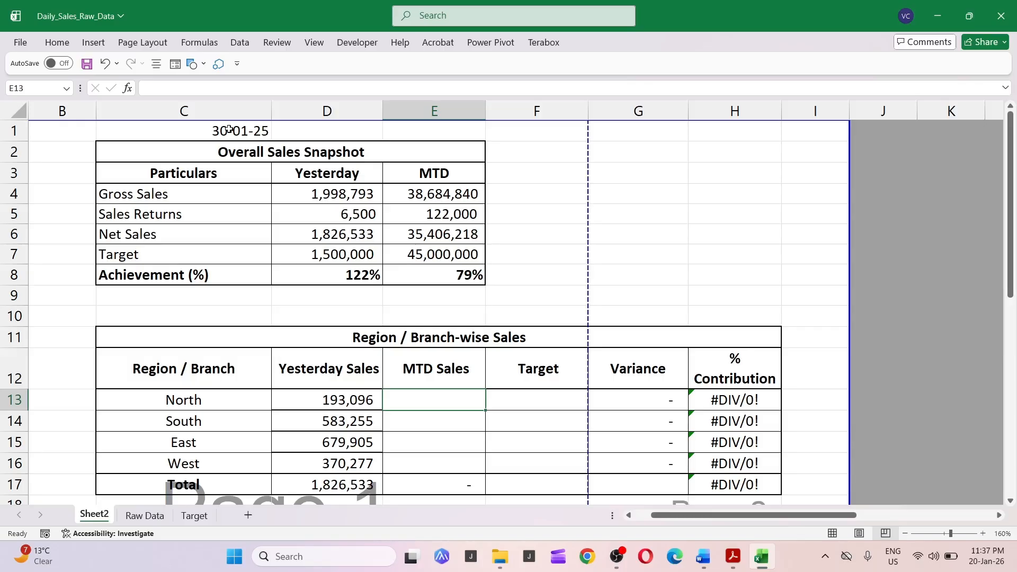
Enter a SUMIF in the North MTD Sales cell summing Raw Data column N where column C matches the region in C13.
text(+sumif)
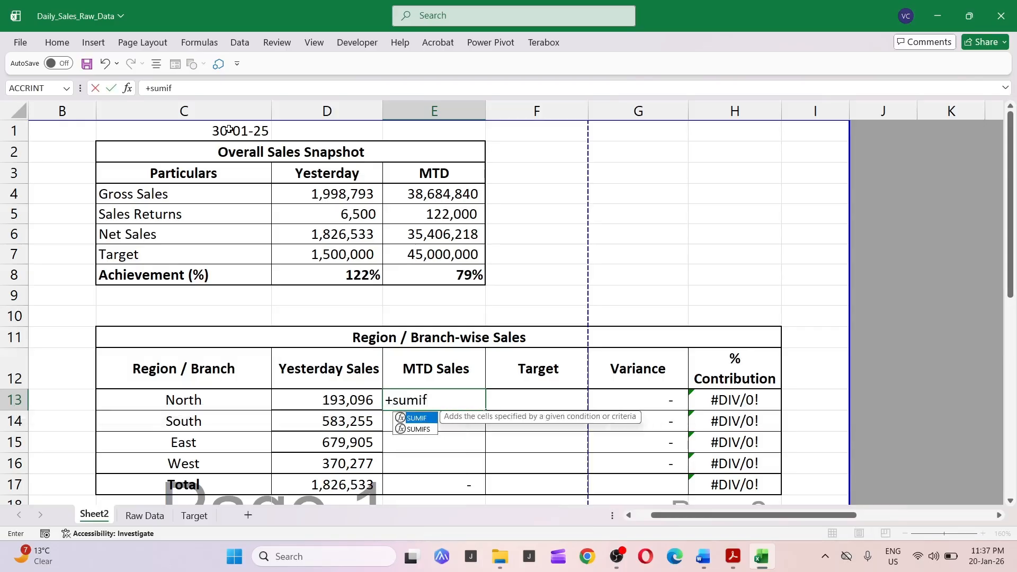
key(Tab)
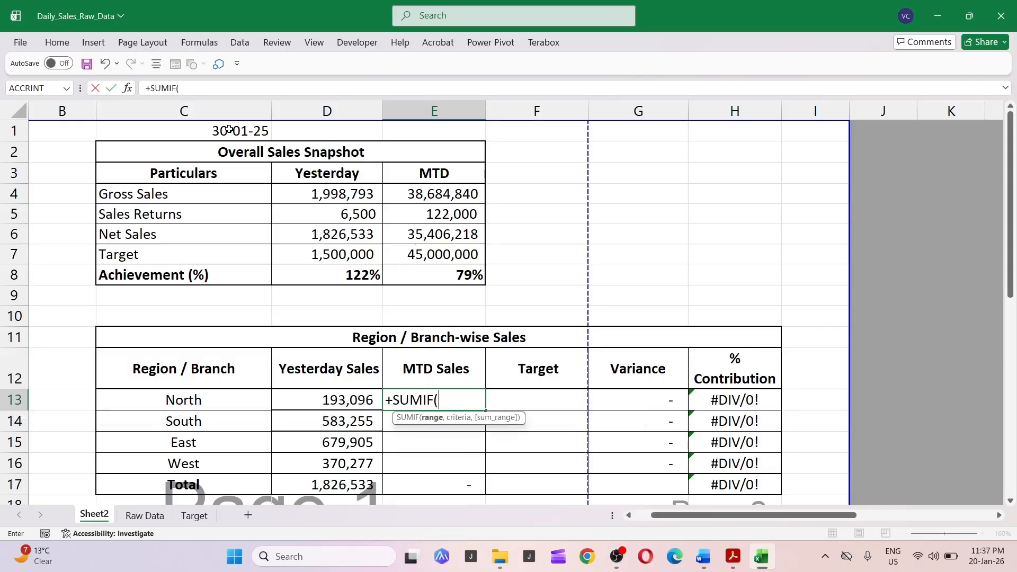
key(ctrl+Page_Down)
key(Up)
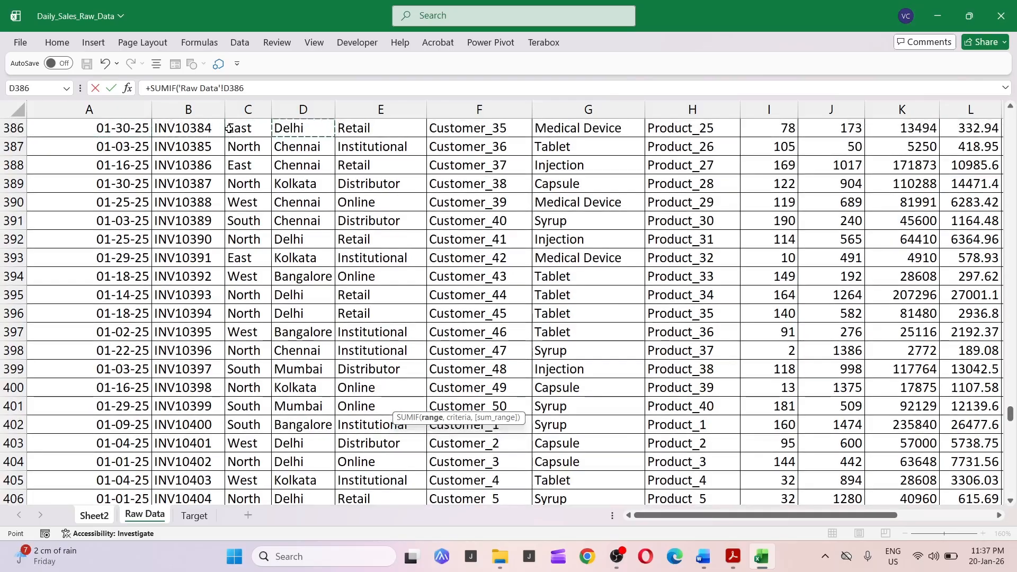
key(ctrl+Up)
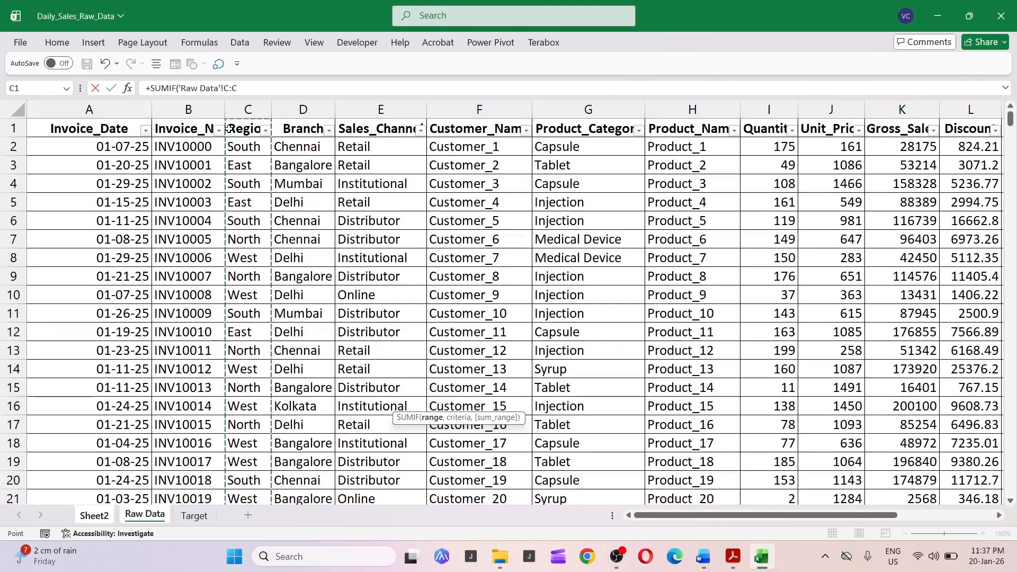
key(ctrl+space)
text(,)
key(ctrl+Page_Up)
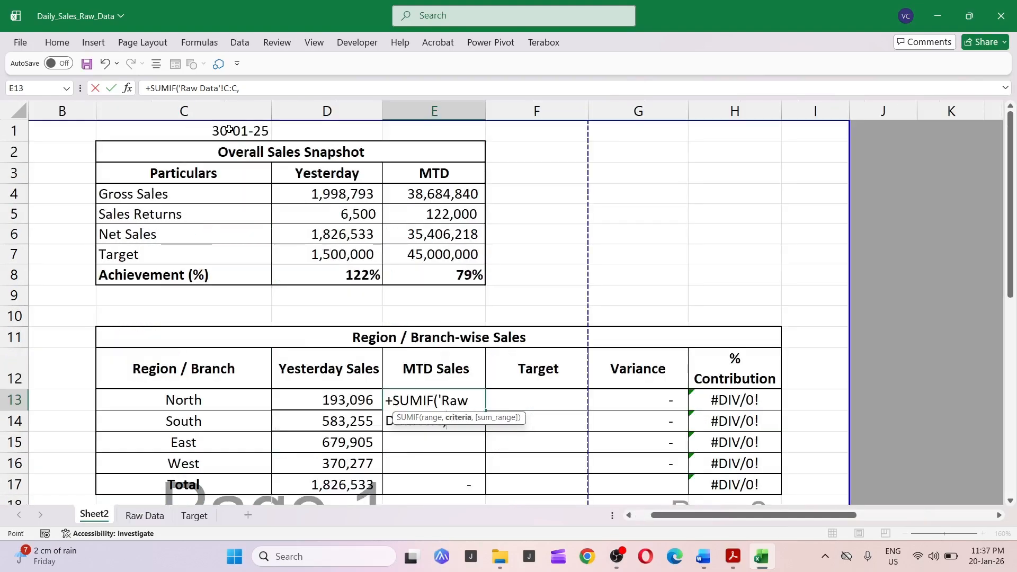
key(Left)
key(Left)
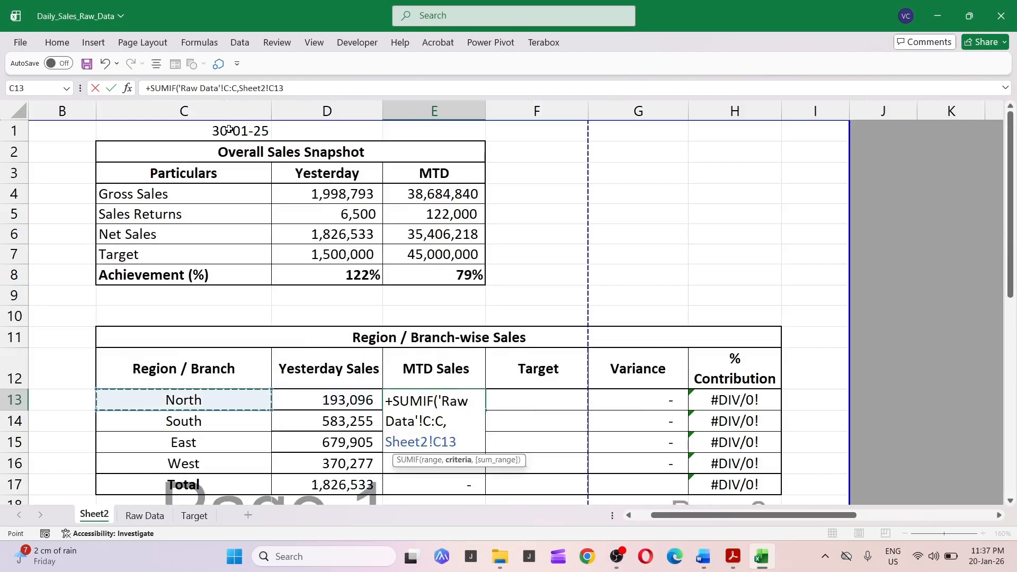
text(,)
key(ctrl+Page_Down)
key(Left)
key(Right)
key(Right)
key(Right)
key(Right)
key(Right)
key(Right)
key(Right)
key(Right)
key(Right)
key(Right)
key(Right)
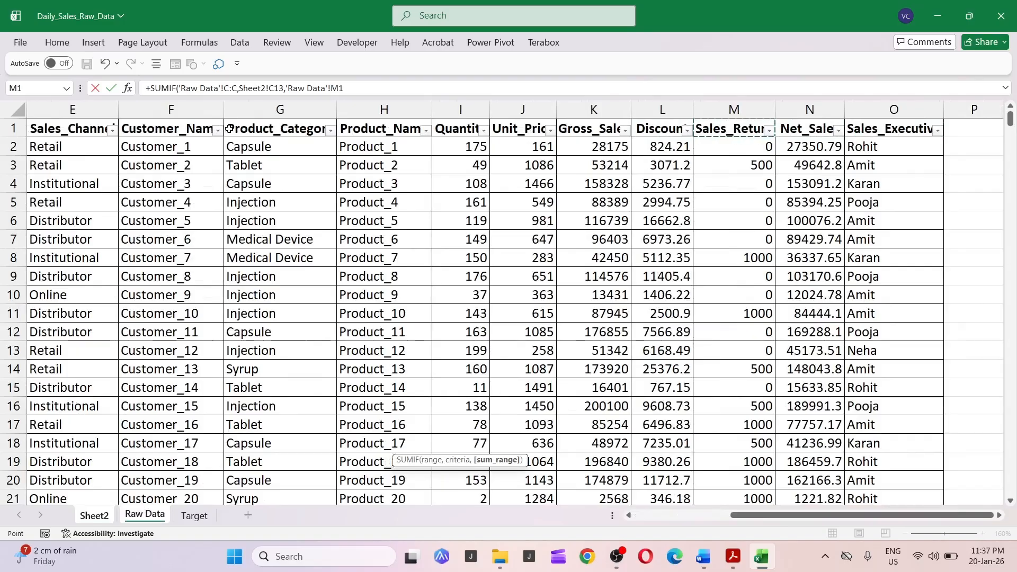
key(Right)
key(ctrl+space)
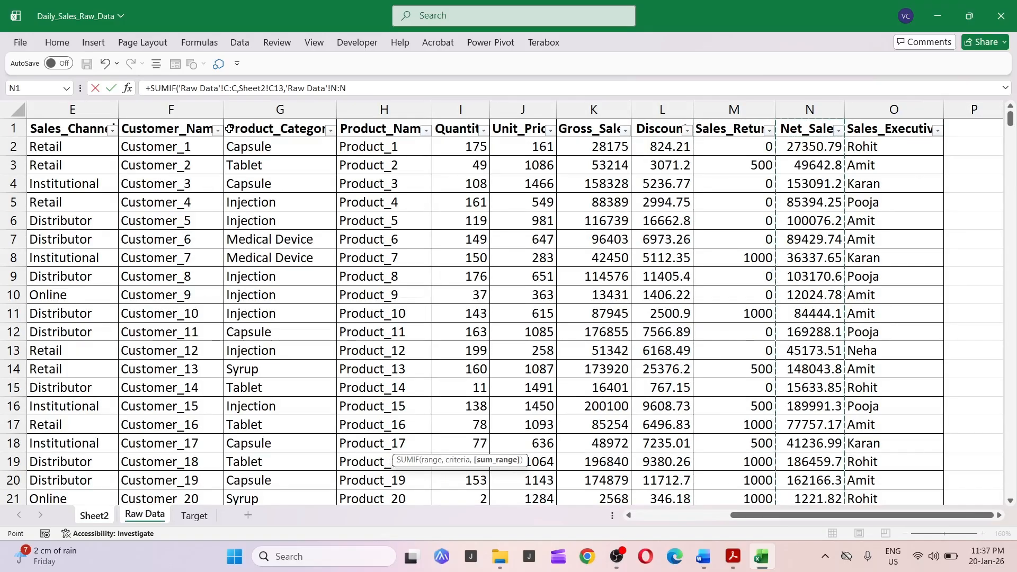
key(Return)
Copy the North MTD Sales formula down to the South, East and West rows.
key(Up)
key(Left)
key(Left)
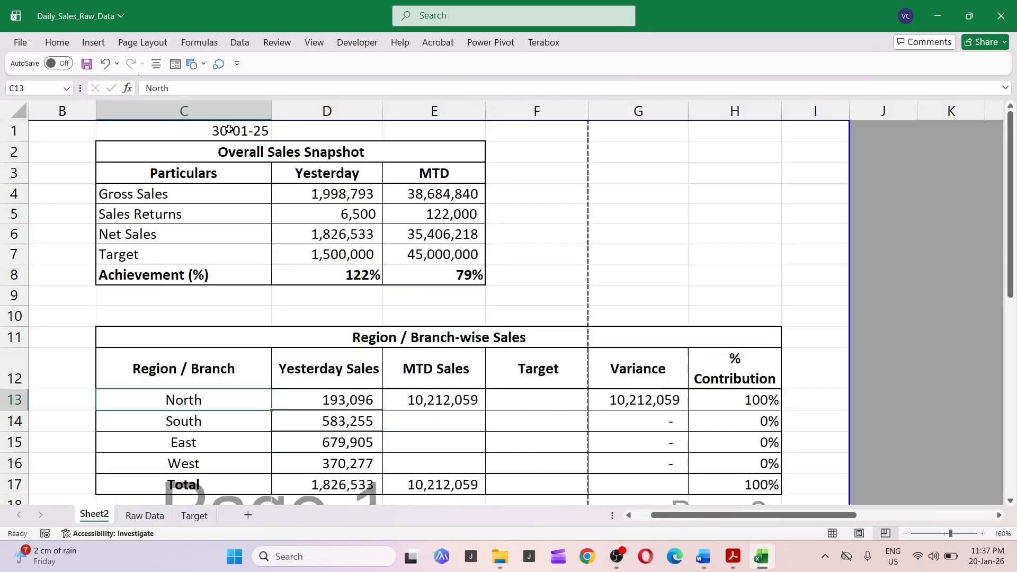
key(Right)
key(Right)
key(Right)
key(Down)
key(Up)
key(Left)
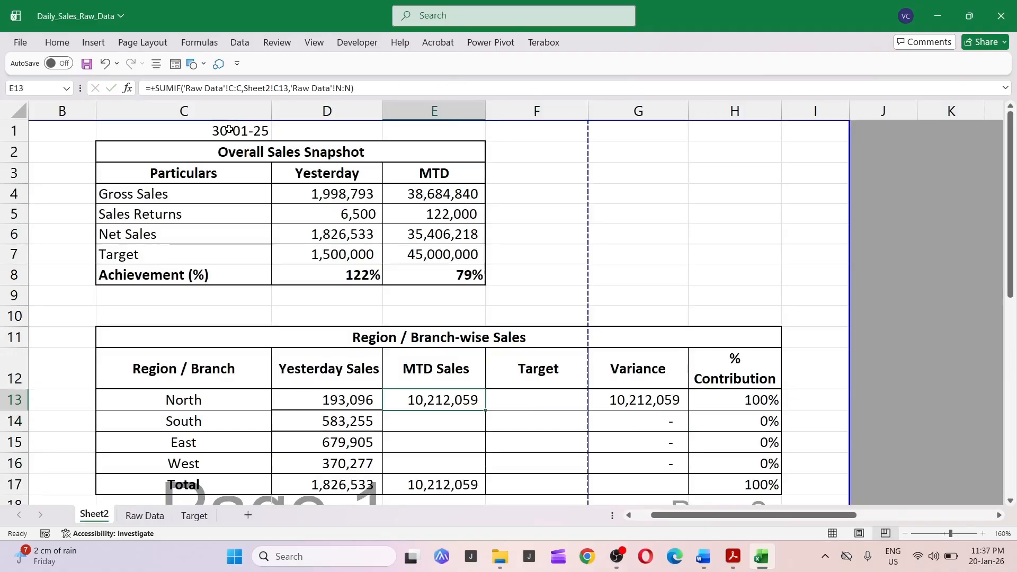
key(ctrl+c)
key(Down)
key(shift+Down)
key(shift+Down)
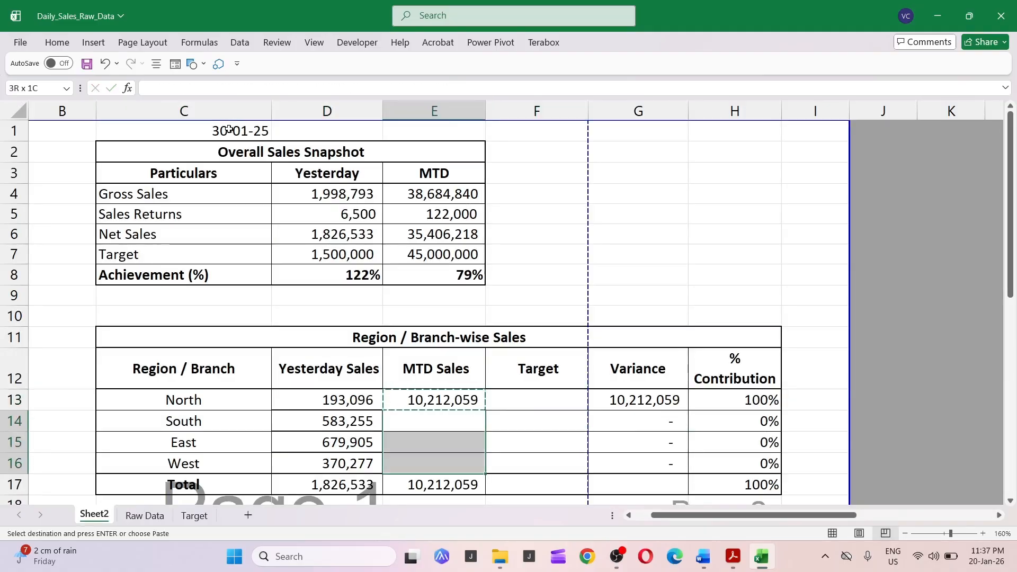
key(ctrl+v)
Start a VLOOKUP in the North Target cell with the region name C13 as the lookup value.
key(Up)
key(Right)
key(Up)
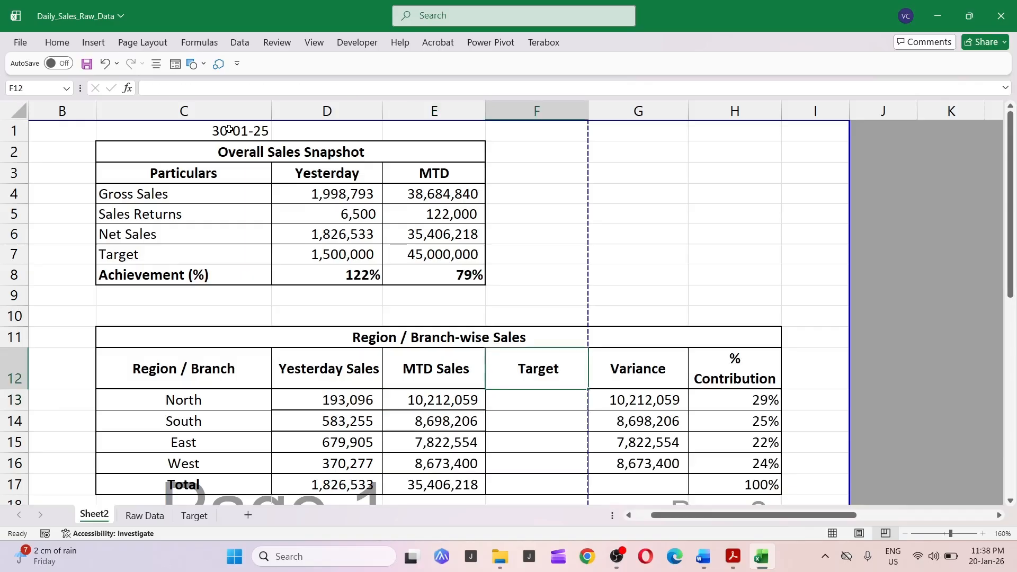
key(Down)
key(Right)
key(Left)
key(Escape)
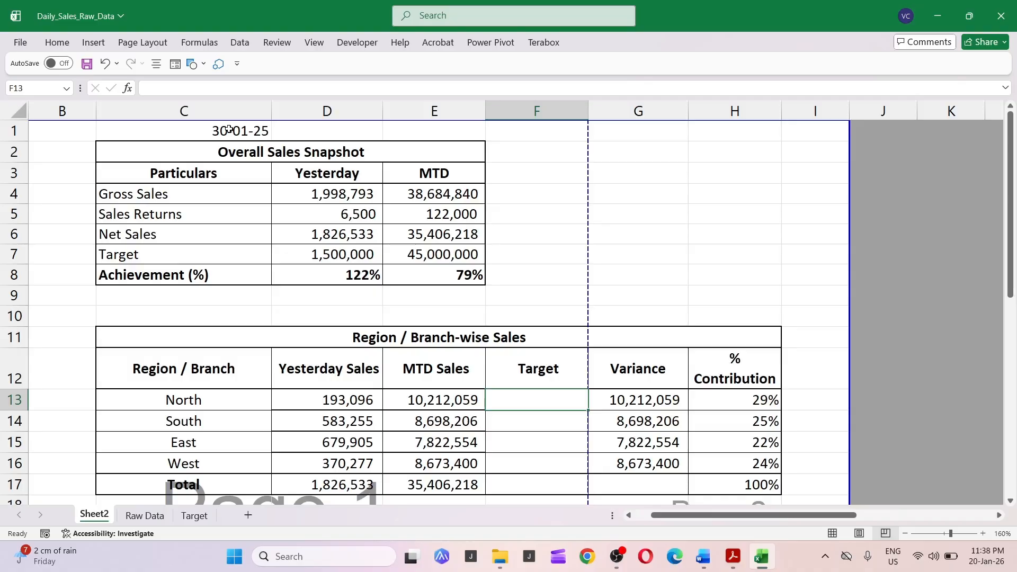
text(+)
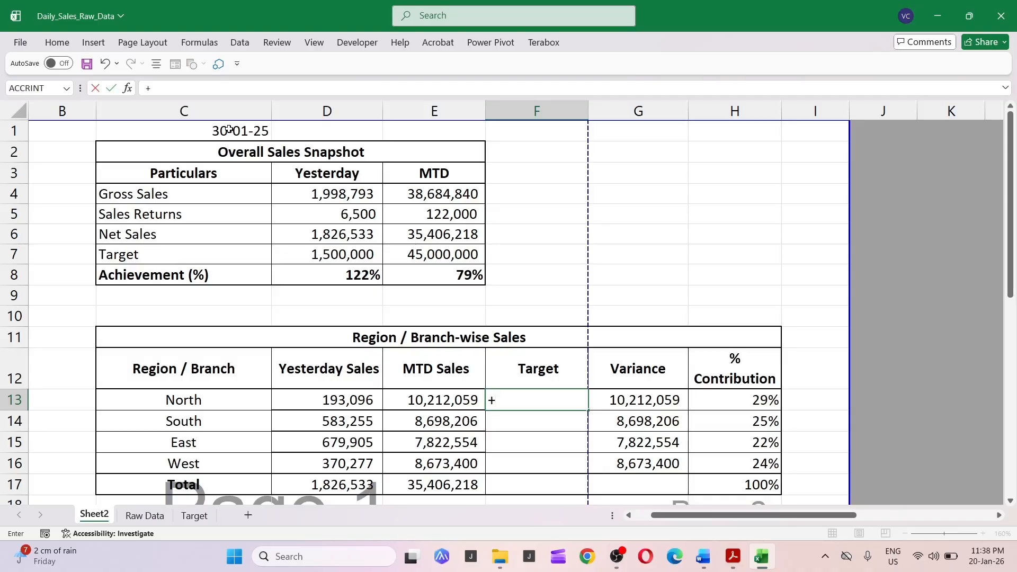
text(vklo)
key(BackSpace)
text(loo)
key(Tab)
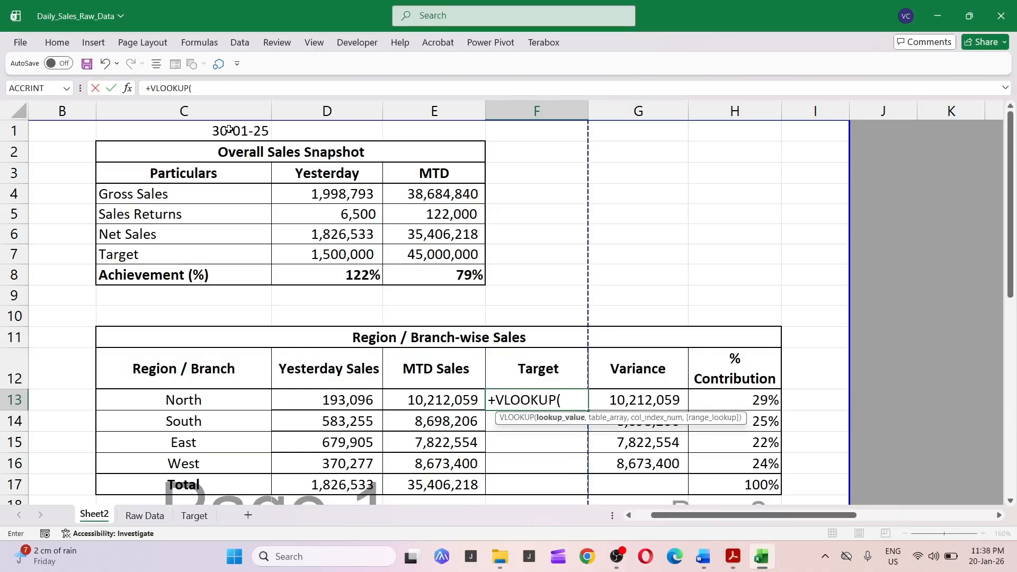
key(Left)
key(Left)
key(Left)
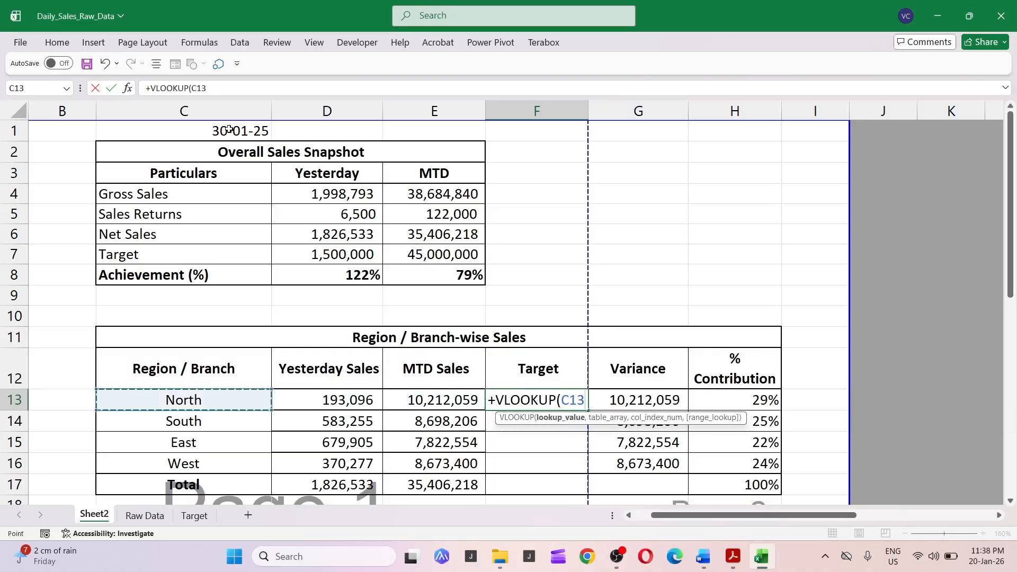
text(,)
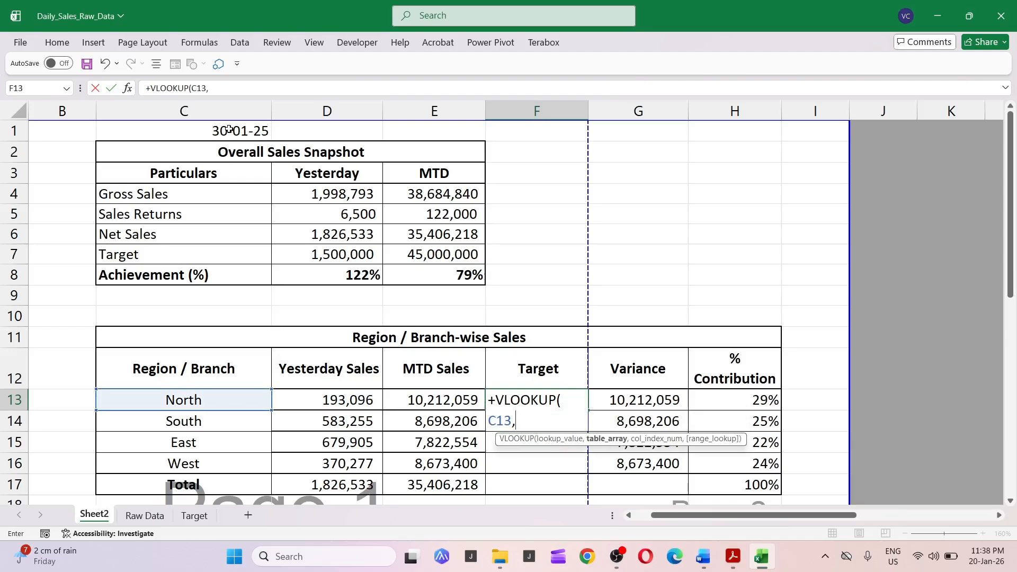
Use Target sheet columns C:G as the table array, return column 5 with exact match, and enter the formula.
key(ctrl+Page_Down)
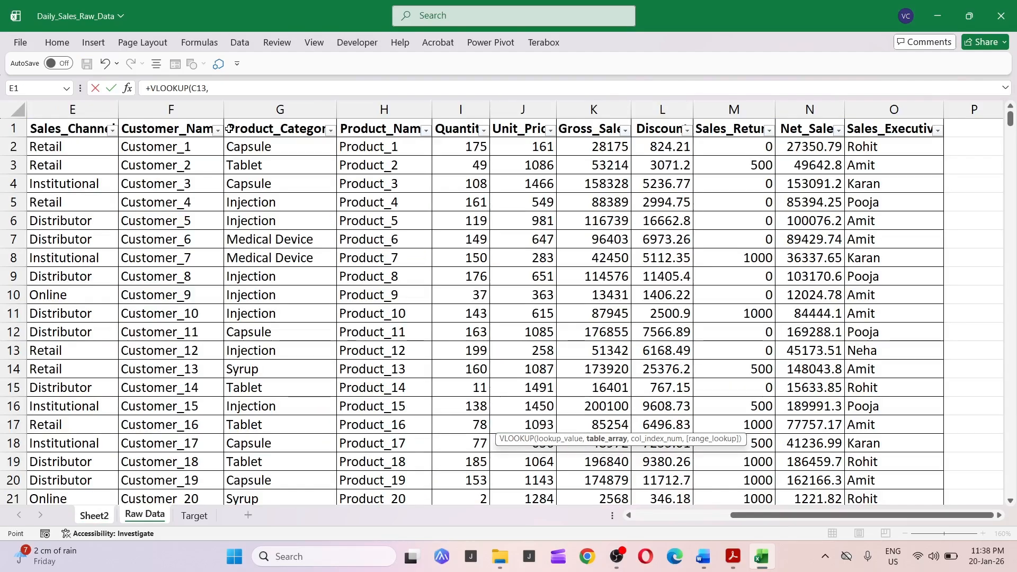
key(ctrl+Home)
key(Right)
key(Right)
key(Right)
key(Right)
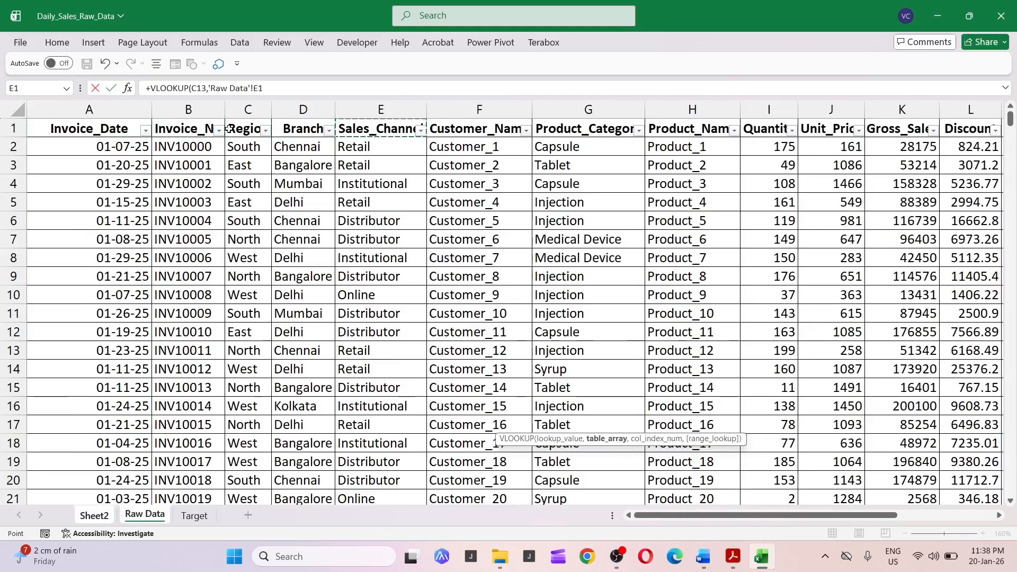
key(ctrl+Page_Up)
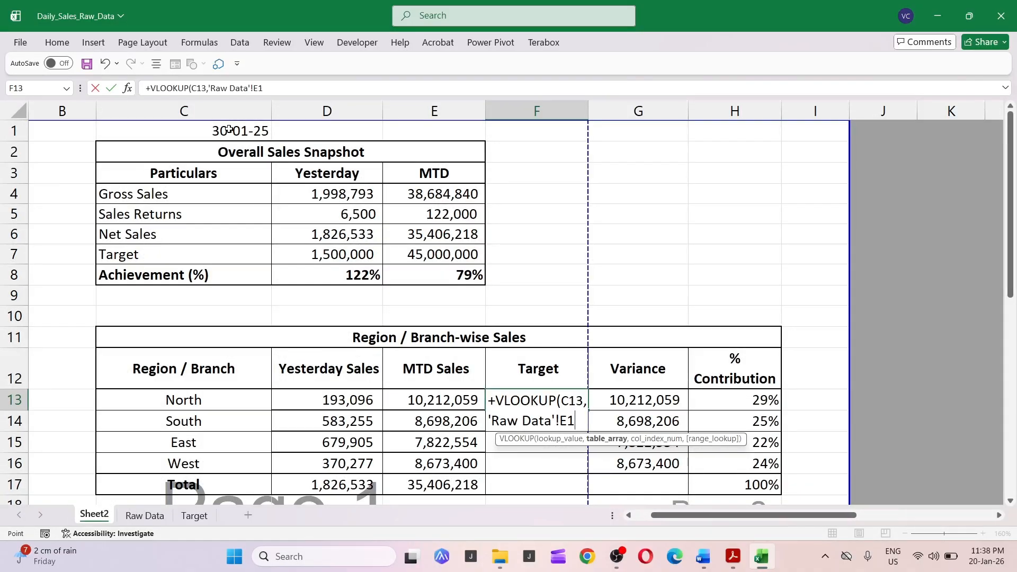
key(ctrl+Page_Down)
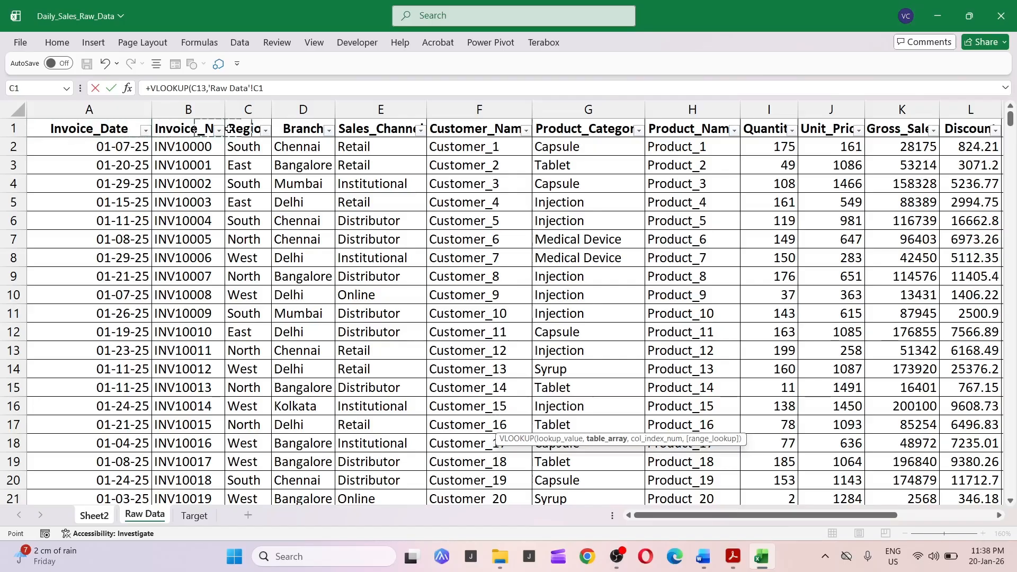
key(ctrl+Page_Down)
click(229, 128)
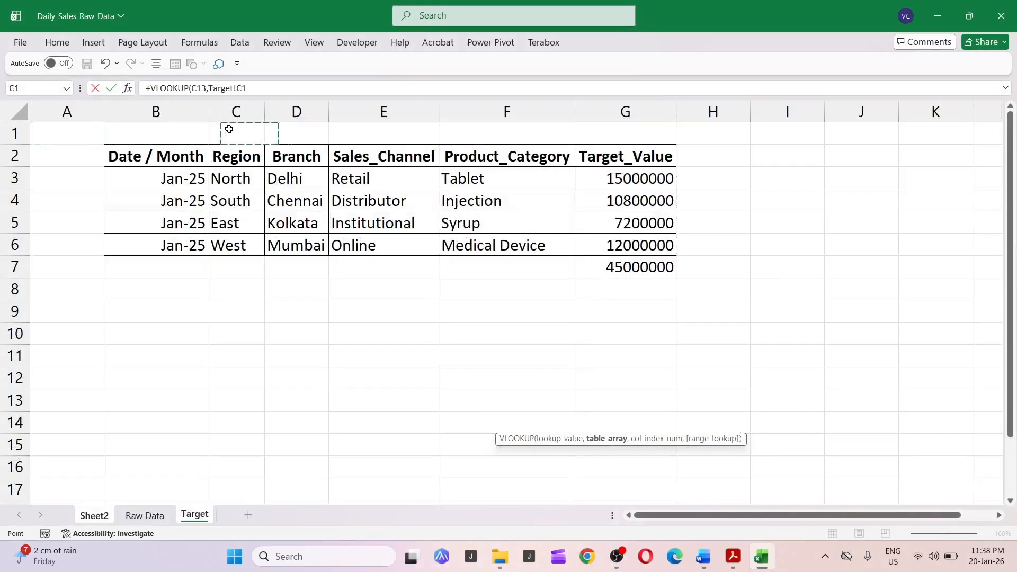
key(ctrl+space)
key(shift+Right)
key(shift+Right)
key(shift+Right)
key(shift+Right)
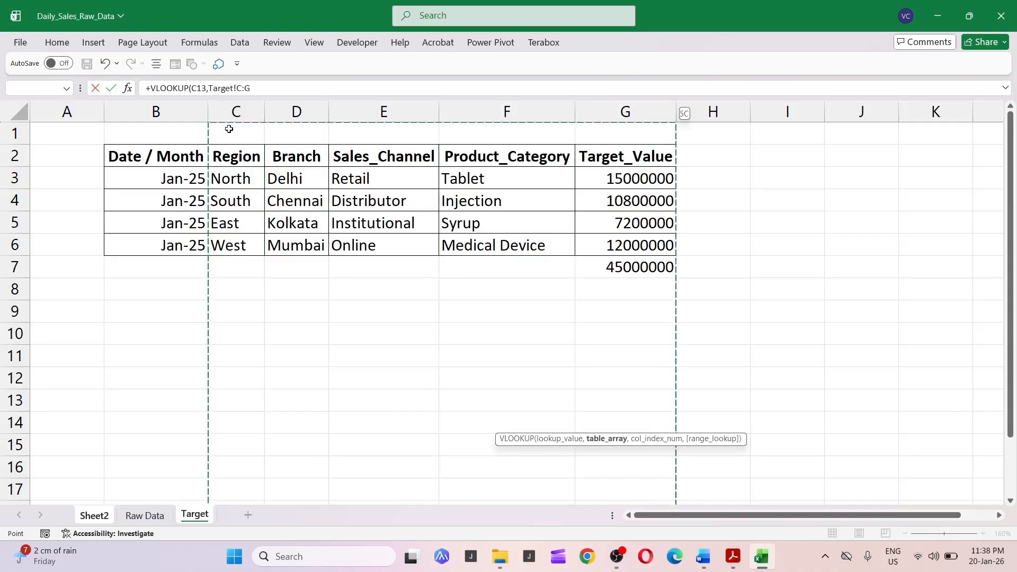
text(,5,0)
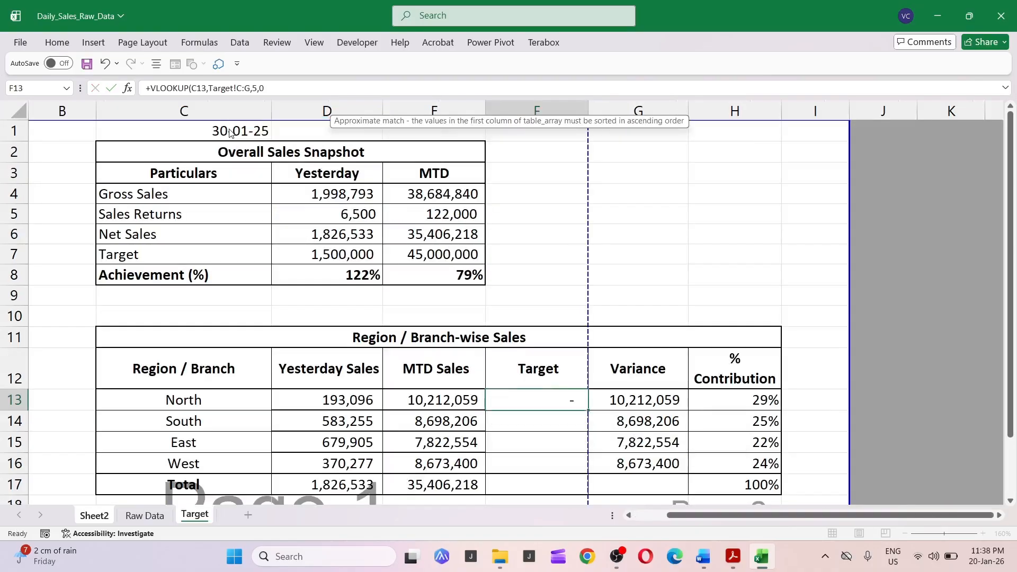
key(ctrl+Return)
Copy the North Target formula down to the South, East and West rows.
key(ctrl+c)
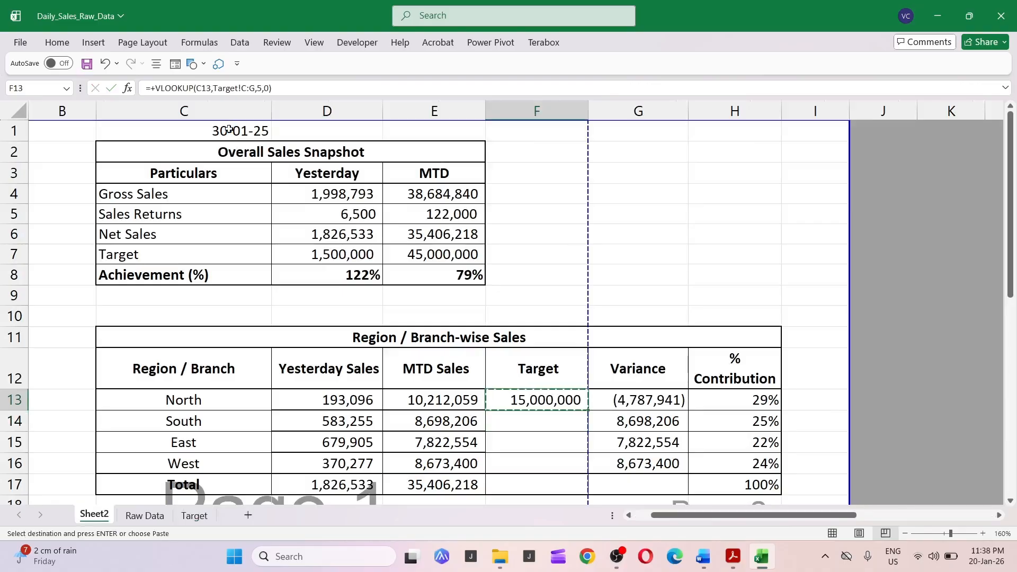
key(Down)
key(shift+Down)
key(shift+Down)
key(ctrl+v)
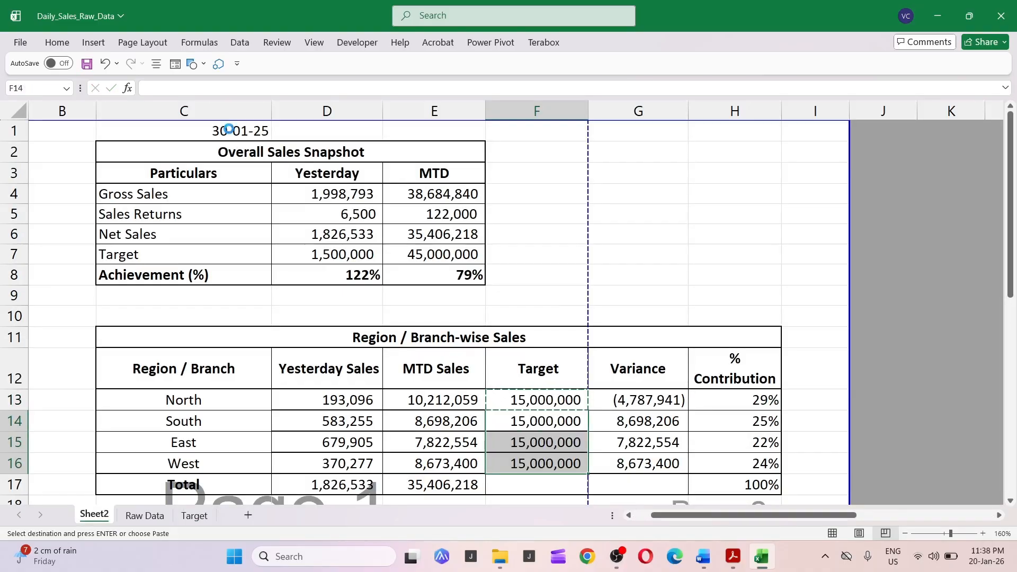
key(Return)
Add an AutoSum total for the Target column in the Total row.
key(Down)
key(Down)
key(Up)
key(Down)
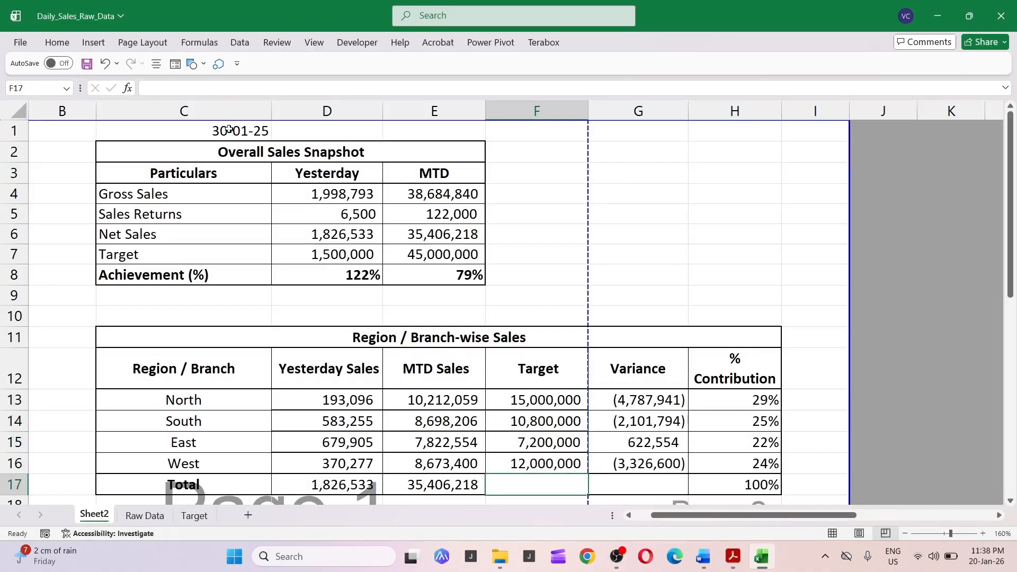
key(alt+equal)
key(Return)
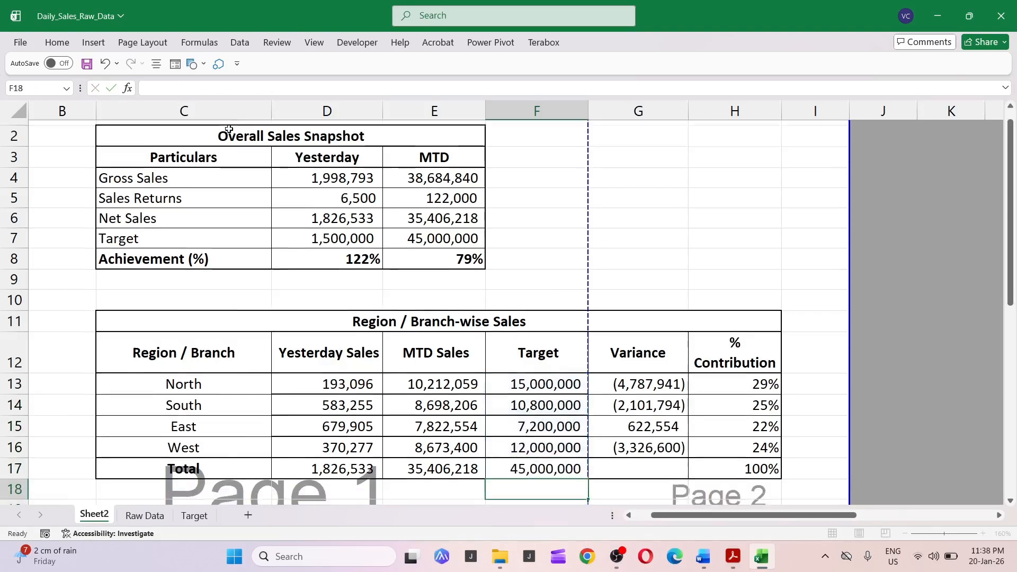
Check the Variance and % Contribution formulas in the region table.
key(Up)
key(Right)
key(Up)
key(Up)
key(F2)
key(Return)
key(Up)
key(Up)
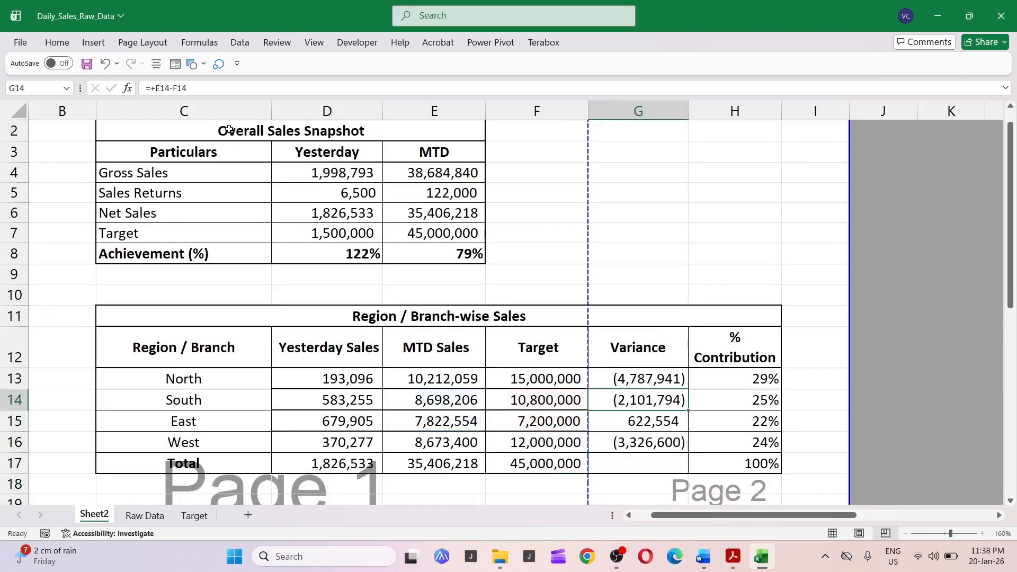
key(Up)
key(Right)
key(F2)
key(Return)
key(Up)
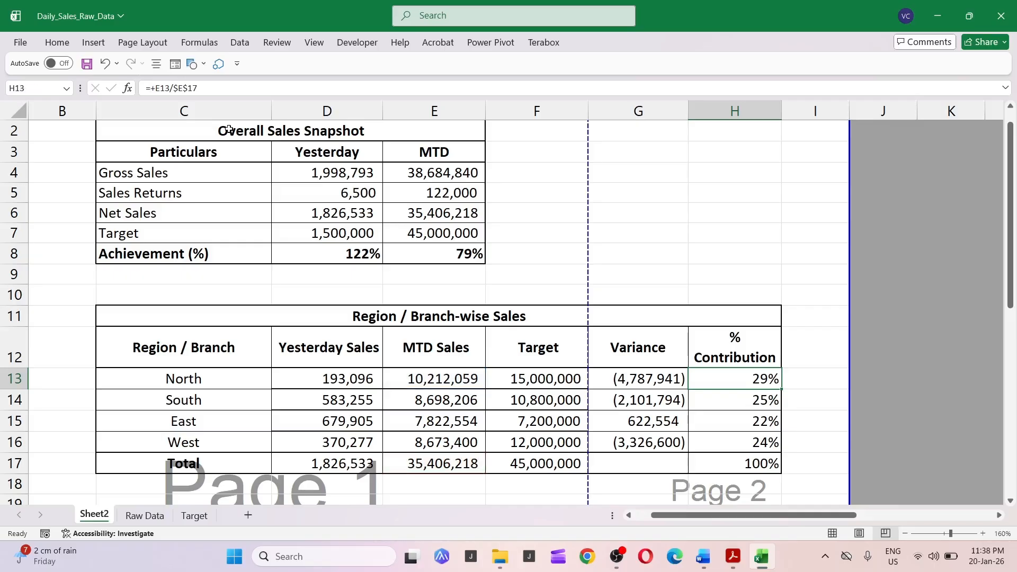
key(F2)
key(Escape)
Review the Yesterday Sales, MTD Sales and Variance cells across the region table.
key(Left)
key(Left)
key(Left)
key(Left)
key(Left)
key(Right)
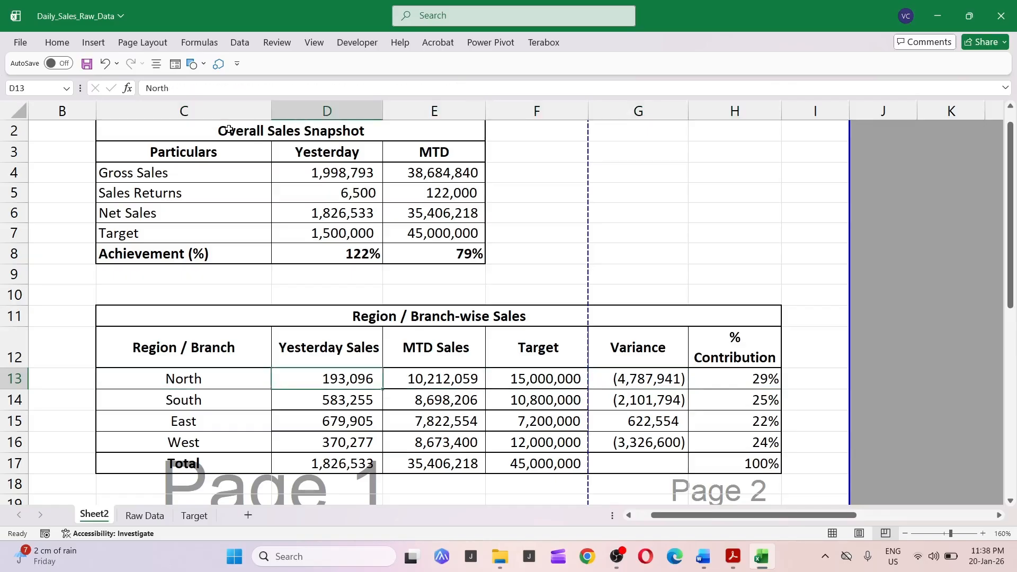
key(Right)
key(Right)
key(Right)
key(Right)
key(Left)
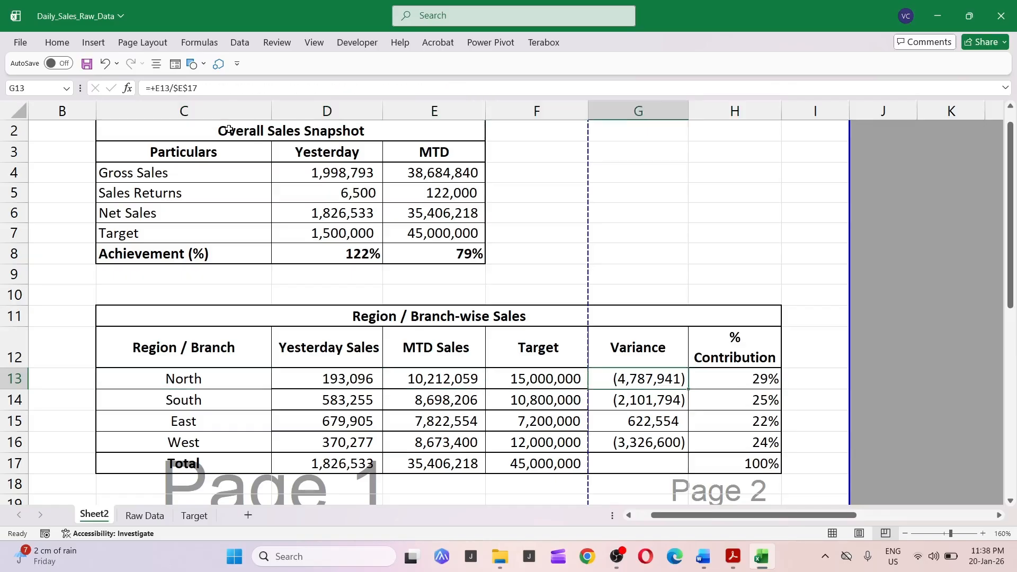
key(Left)
key(Down)
key(Down)
key(Down)
key(Down)
key(Left)
key(Up)
key(Up)
key(Up)
key(Up)
key(Up)
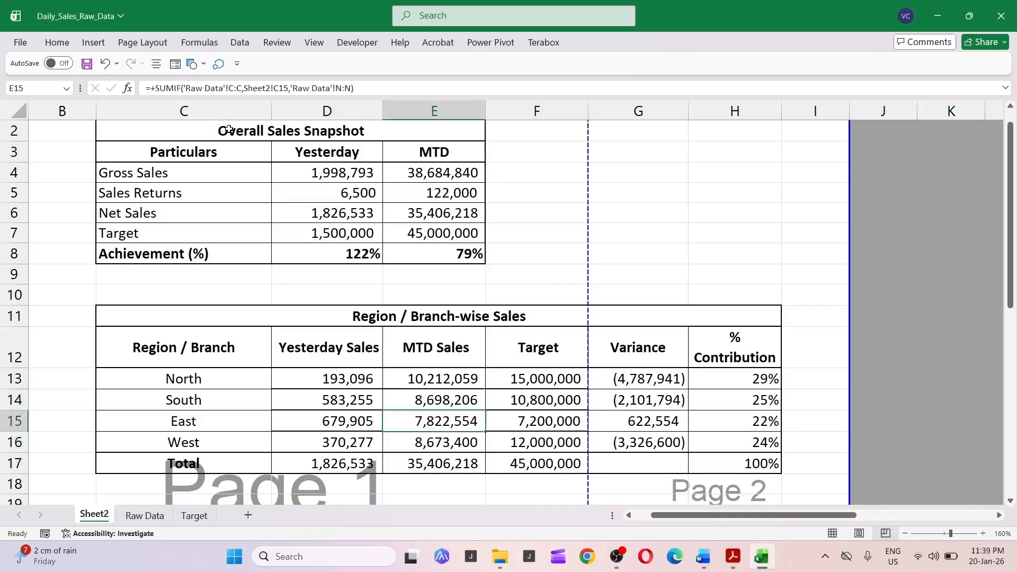
key(Left)
key(Left)
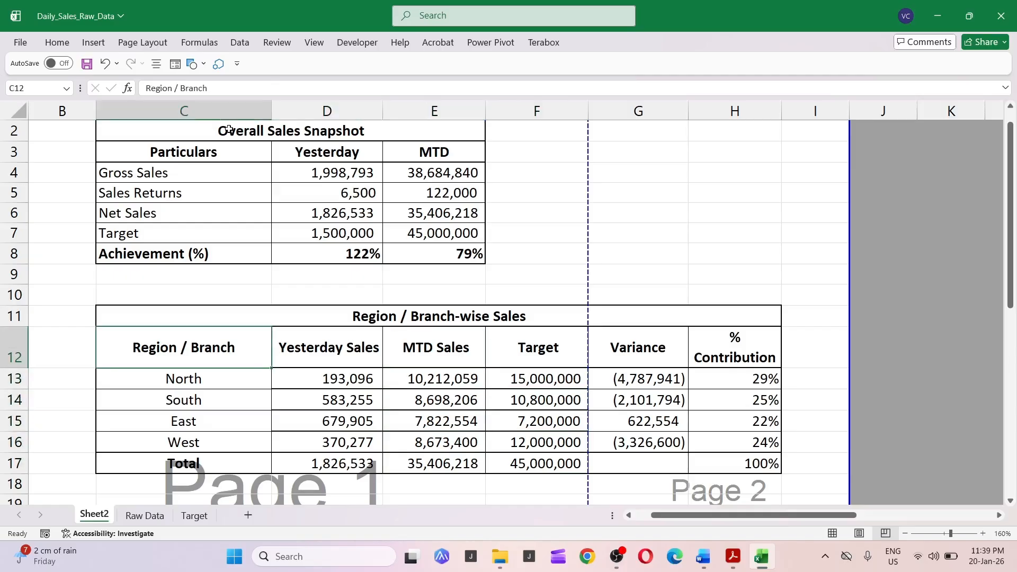
key(Right)
key(Right)
key(Right)
key(Right)
key(Right)
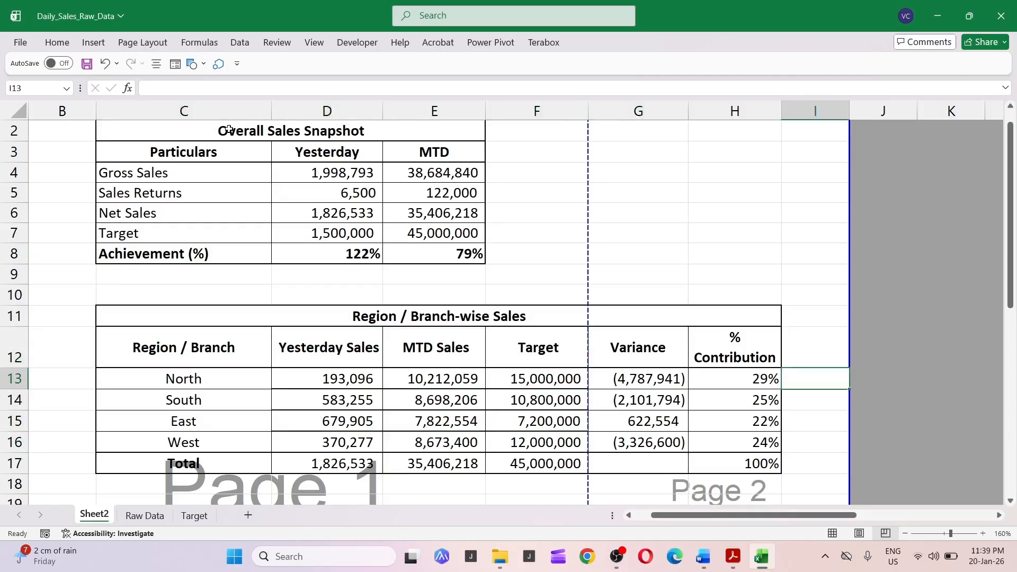
Inspect the % Contribution formulas for the North and South rows.
key(Down)
key(F2)
key(Escape)
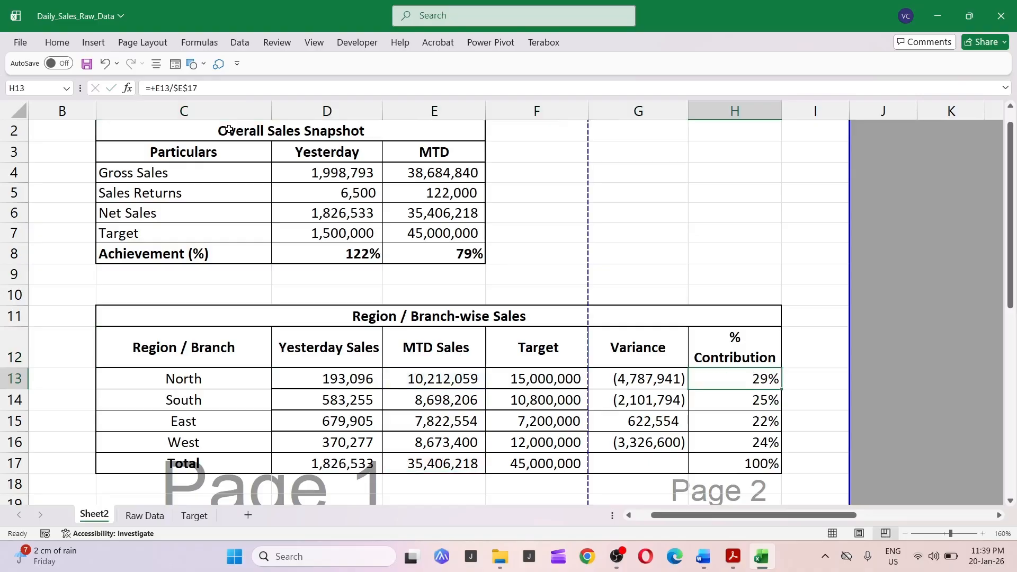
key(Down)
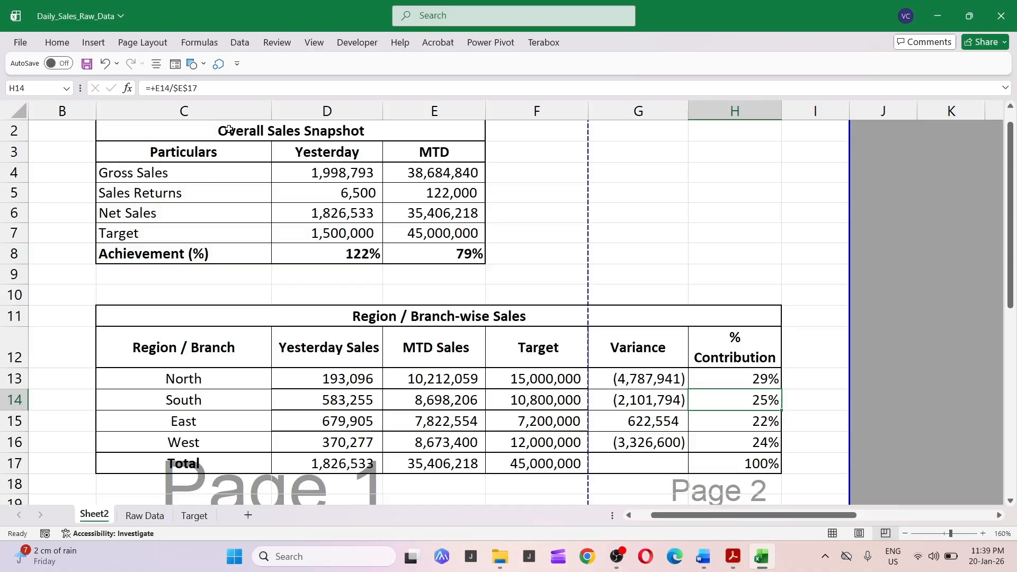
Apply all borders to the Region / Branch-wise Sales table from the header row through the Total row.
key(Up)
key(ctrl+Left)
key(Right)
key(Up)
key(Left)
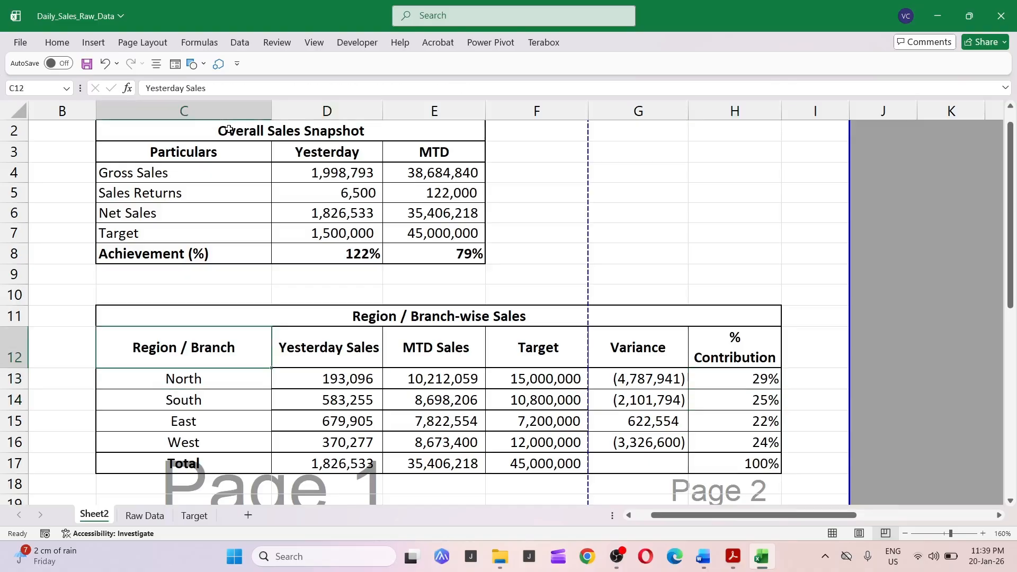
key(Down)
key(Up)
key(ctrl+shift+Down)
key(ctrl+shift+Right)
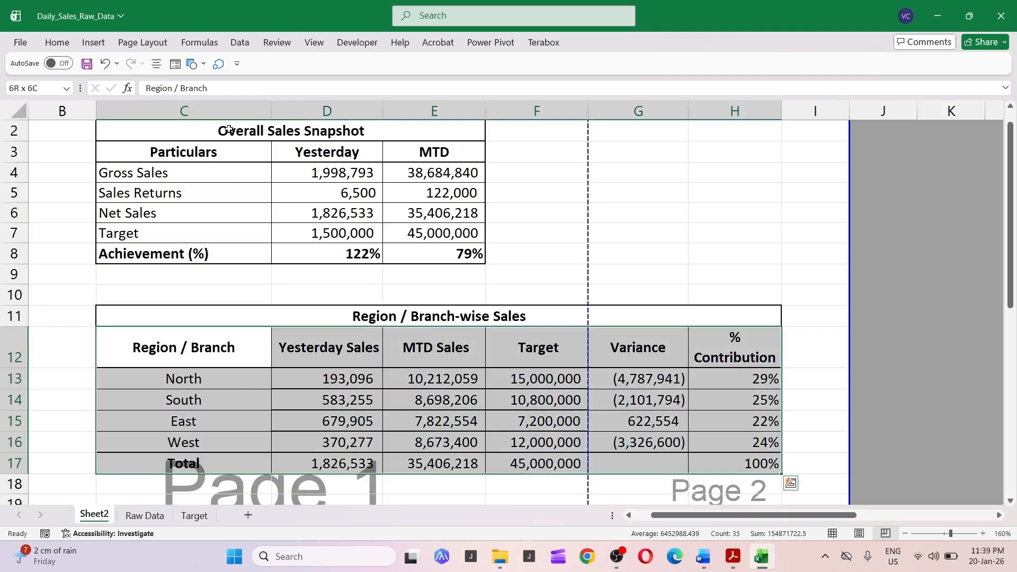
key(alt+h)
key(b)
key(a)
Apply a thick box border to the Region / Branch-wise Sales title row.
key(Down)
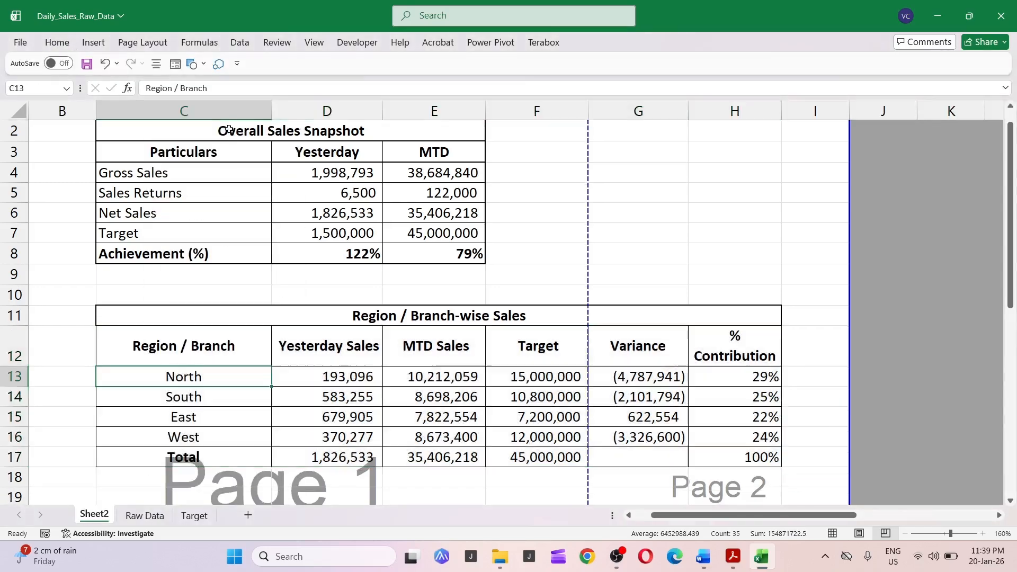
key(Down)
key(ctrl+Down)
scroll(229, 129, down, 2)
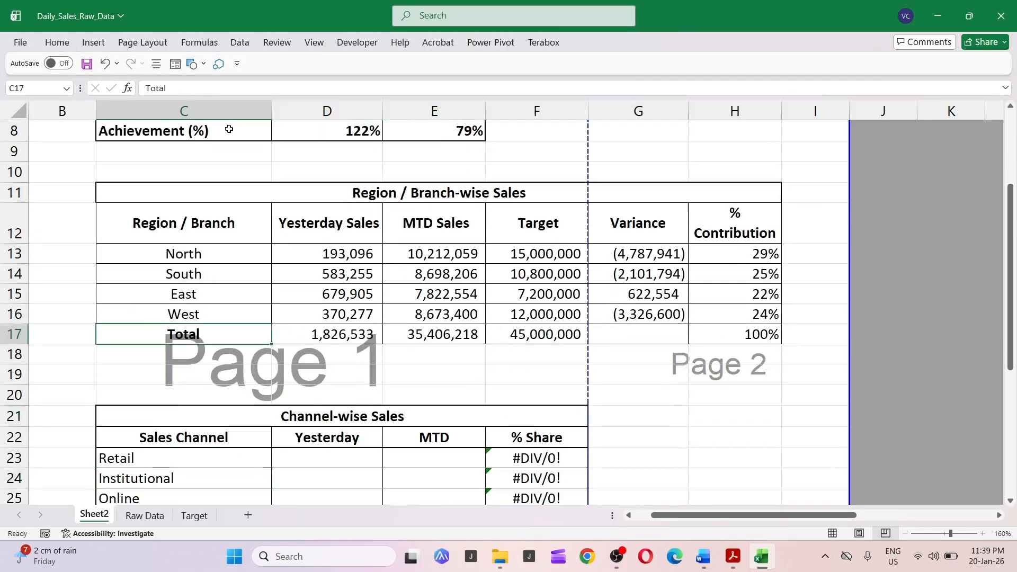
key(ctrl+Up)
key(ctrl+Right)
key(ctrl+Left)
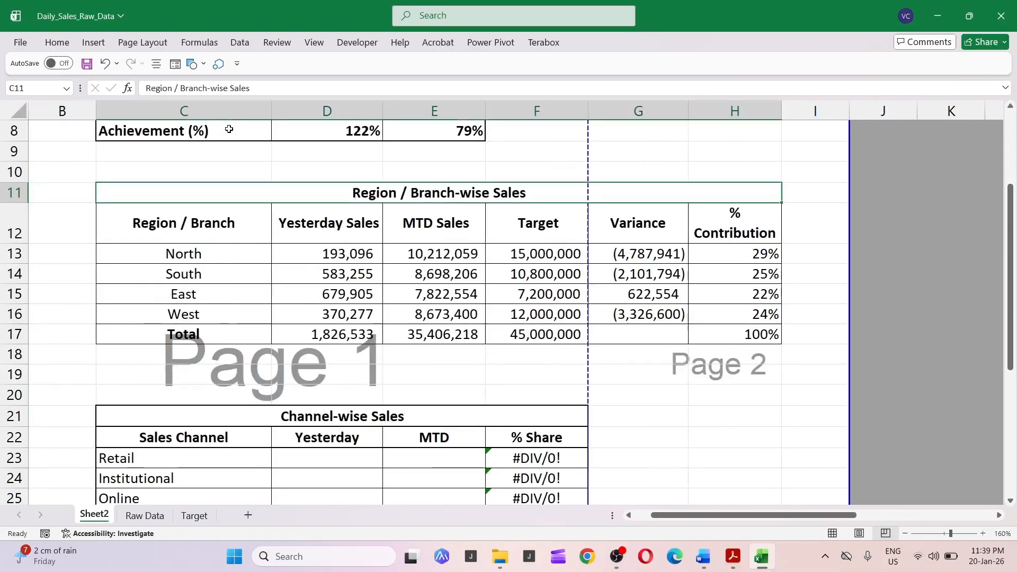
key(alt+h)
key(b)
key(t)
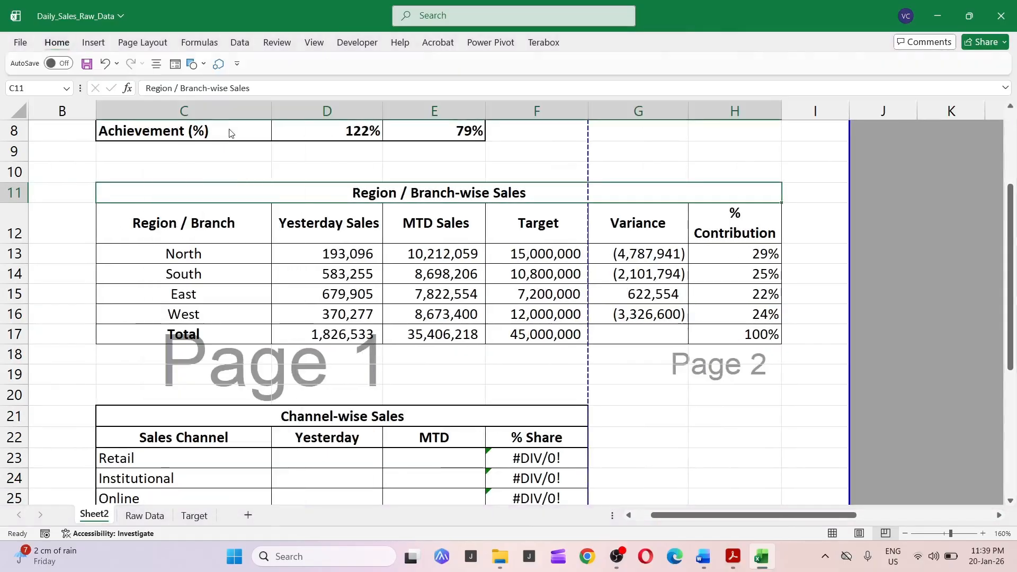
key(ctrl+shift+Down)
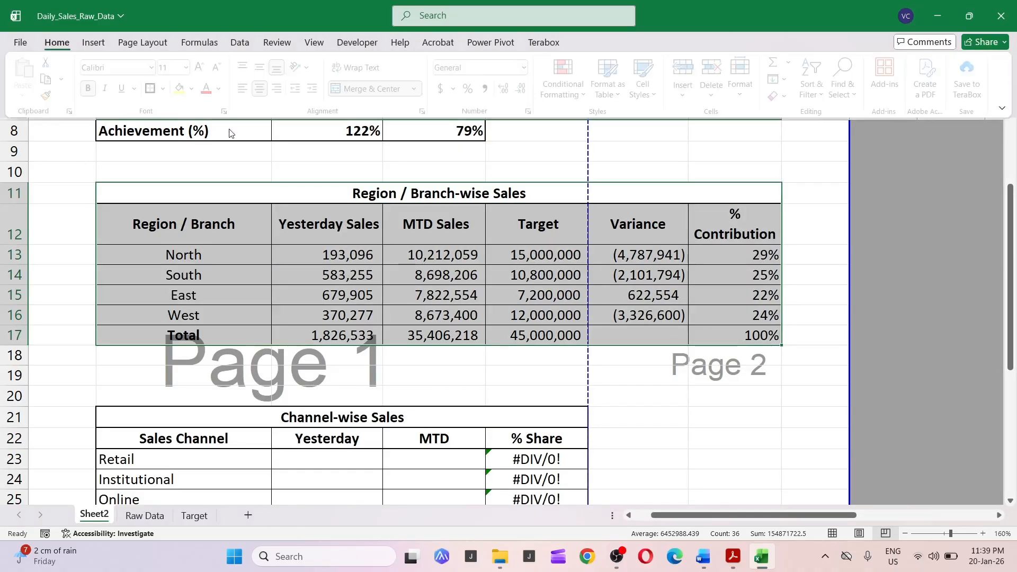
scroll(226, 134, down, 1)
scroll(226, 134, down, 2)
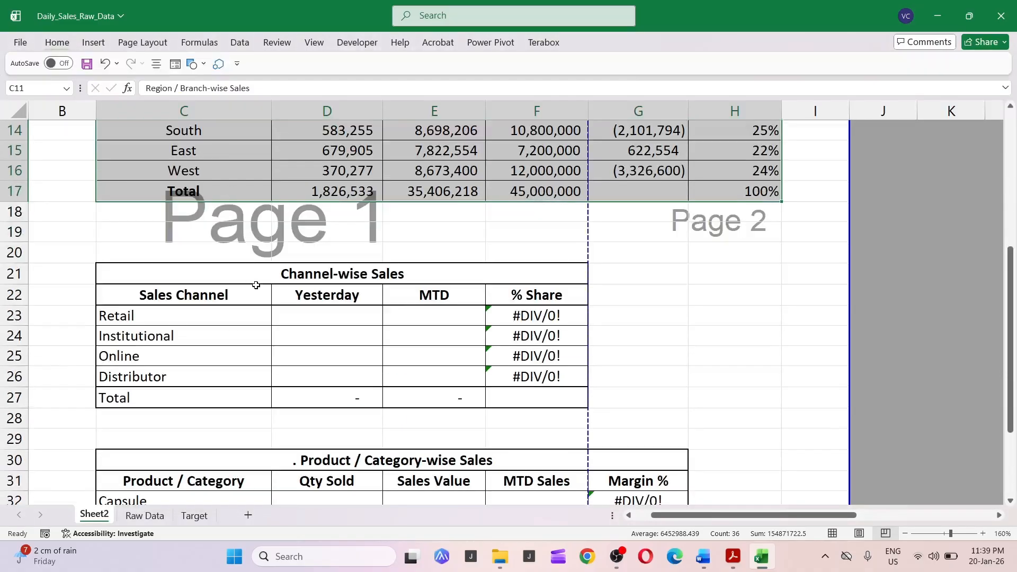
Start a SUMIFS formula in the Retail Yesterday cell, summing the Raw Data Net_Sales column.
click(335, 266)
click(319, 309)
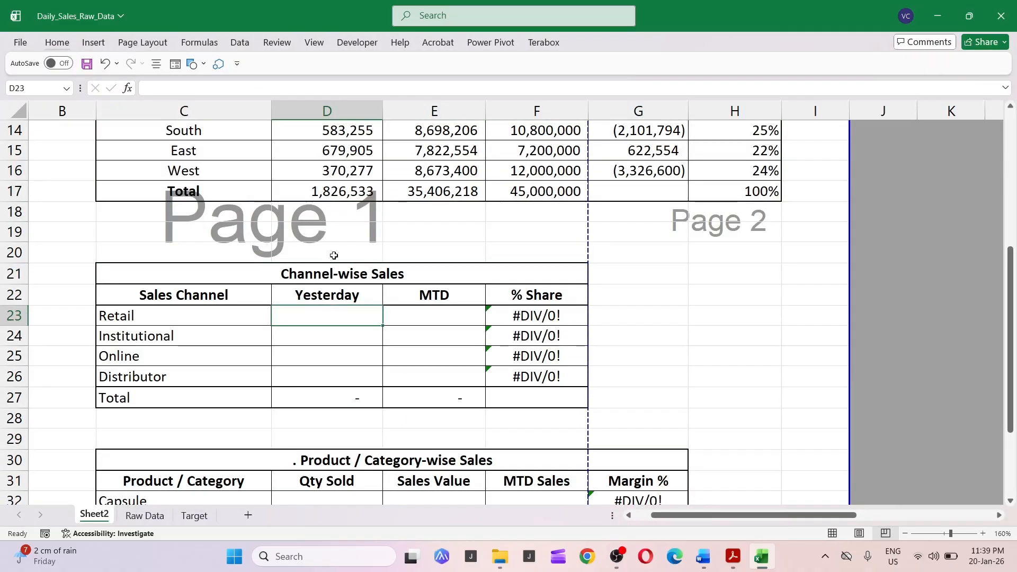
key(Left)
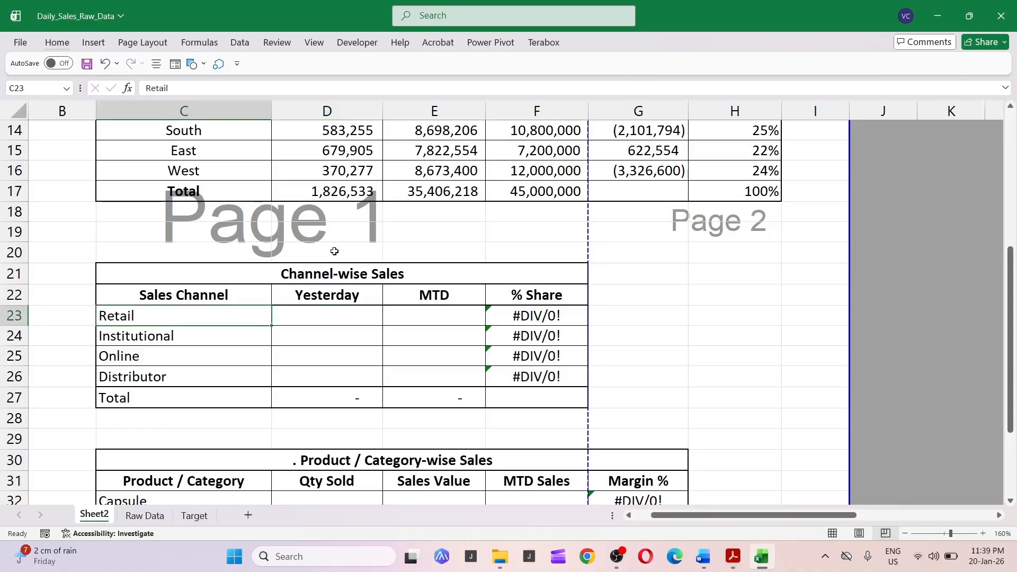
key(Right)
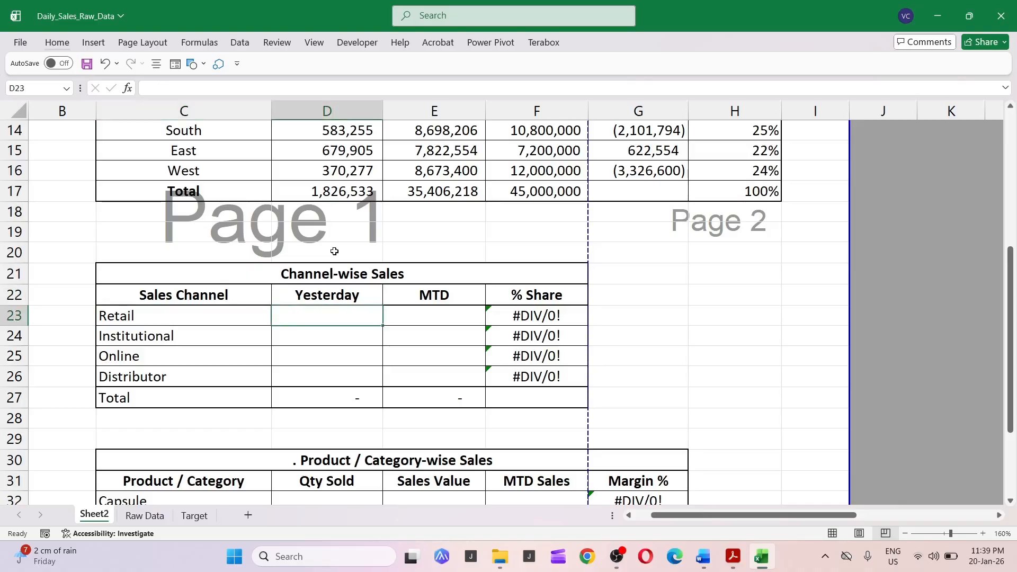
text(+)
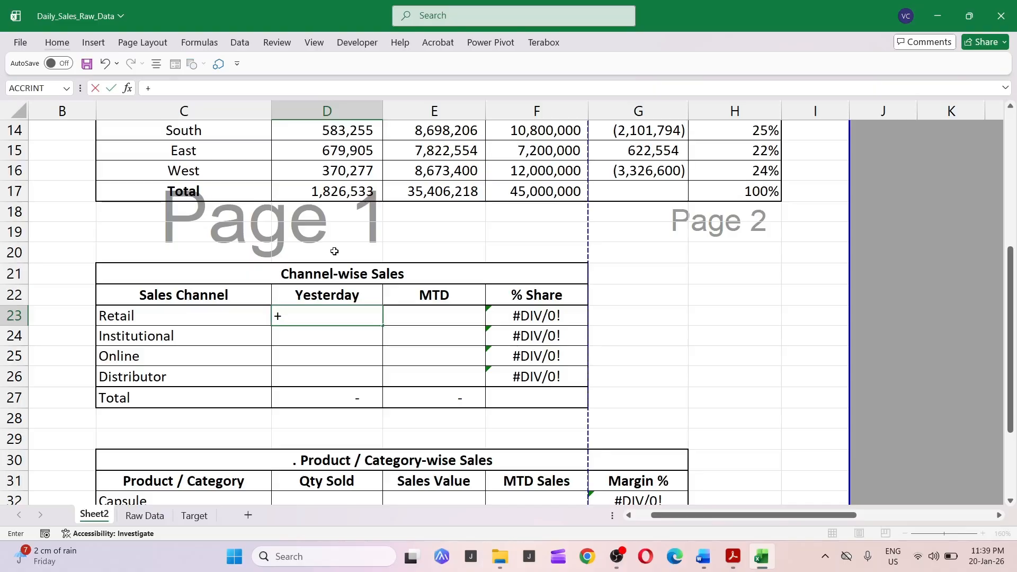
text(sumif)
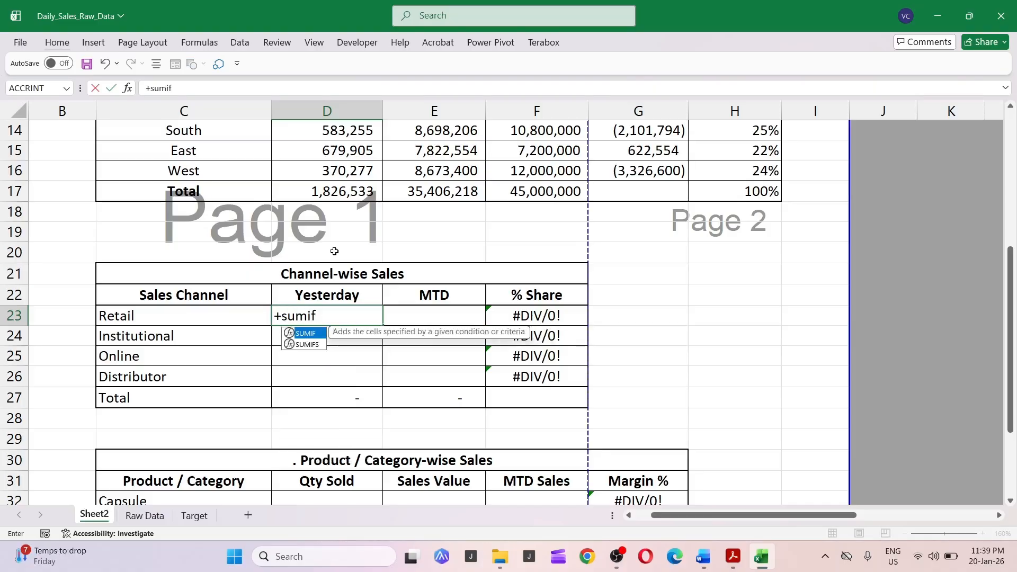
text(s()
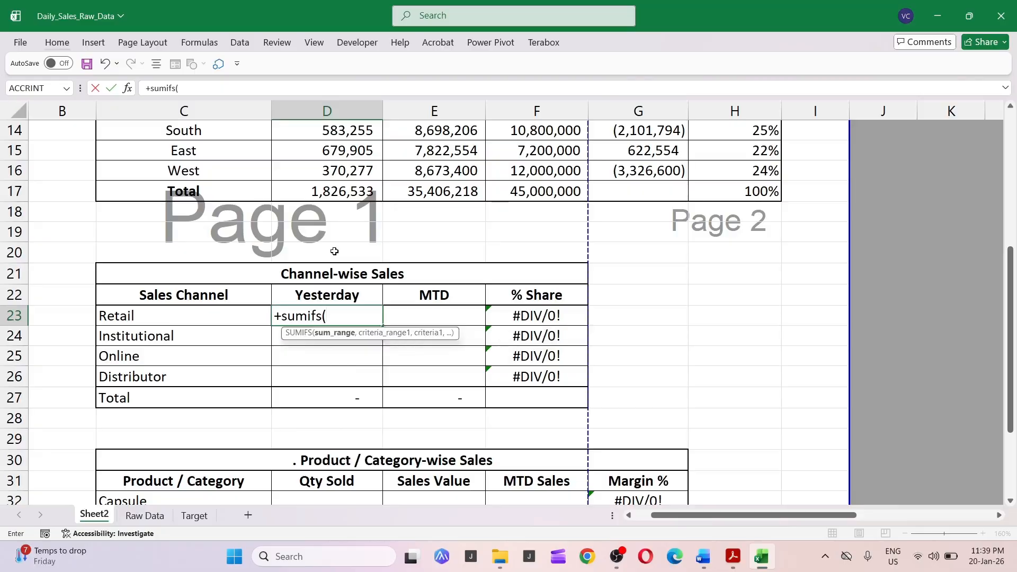
key(ctrl+Page_Down)
key(ctrl+Right)
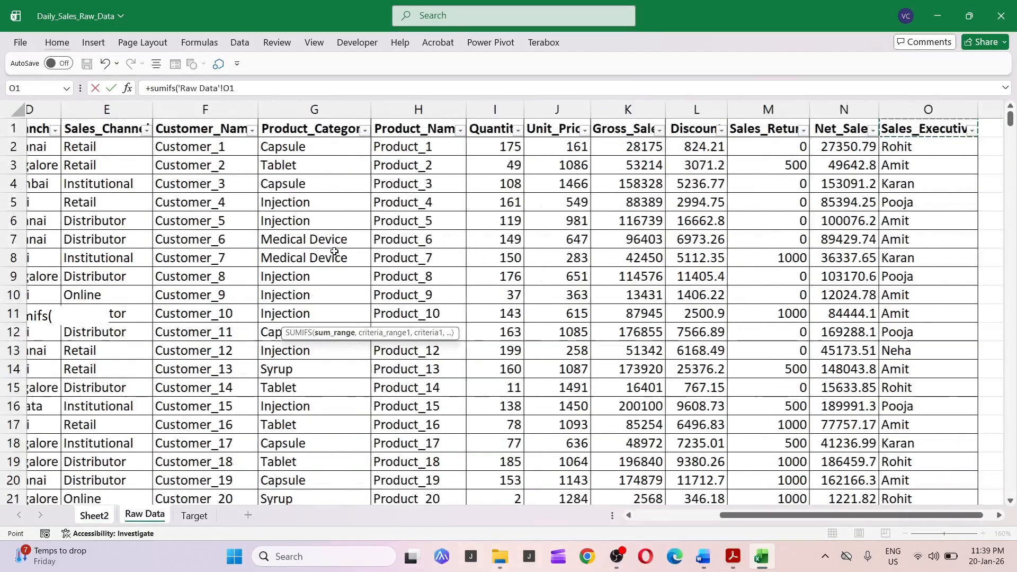
key(Left)
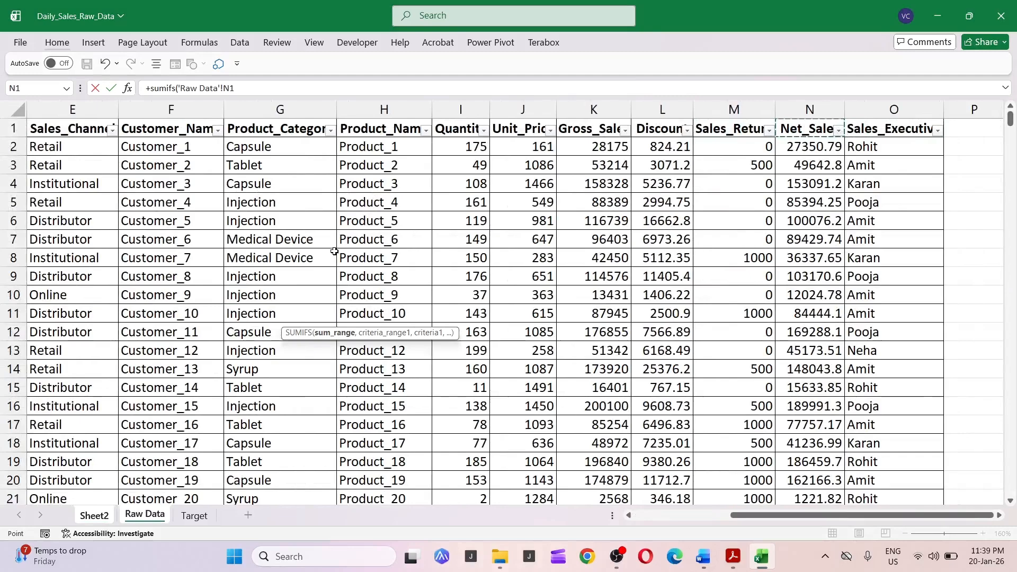
key(ctrl+space)
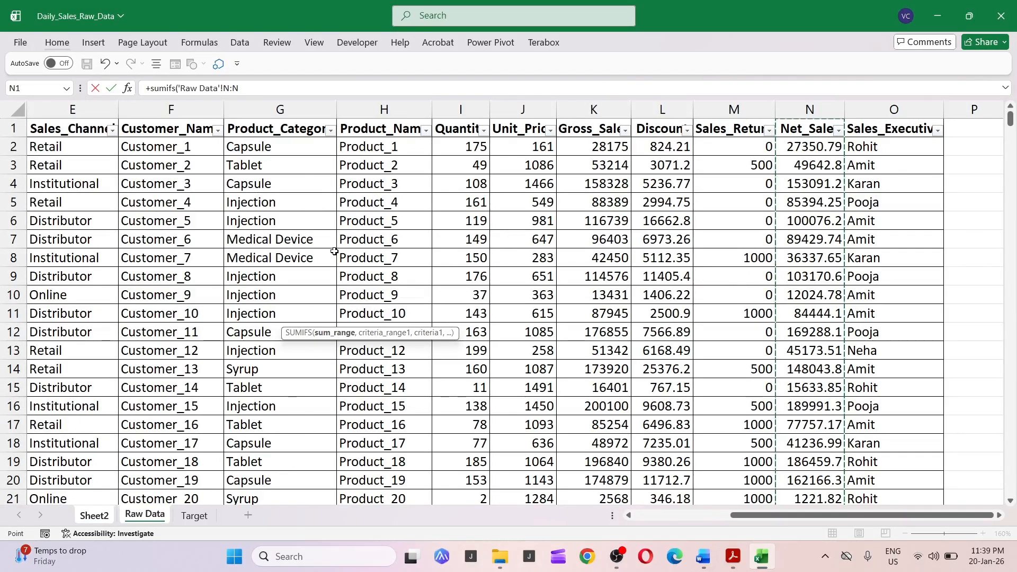
Add the Raw Data Sales_Channel column as criteria range, matched against the Retail label.
text(,)
key(Left)
key(Left)
key(Left)
key(Left)
key(Left)
key(Left)
key(Left)
key(Left)
key(Left)
key(Left)
key(Left)
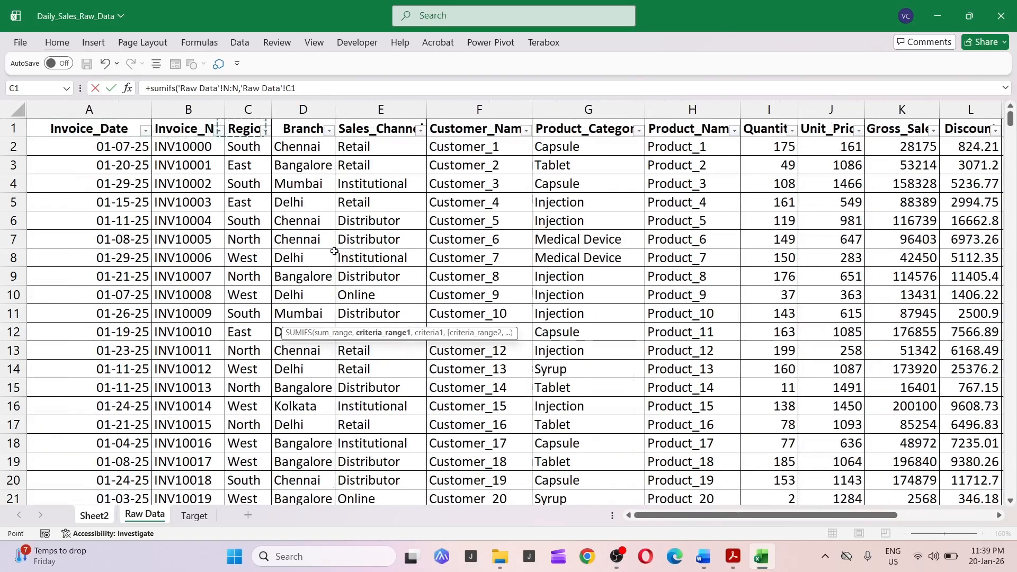
key(Right)
key(Right)
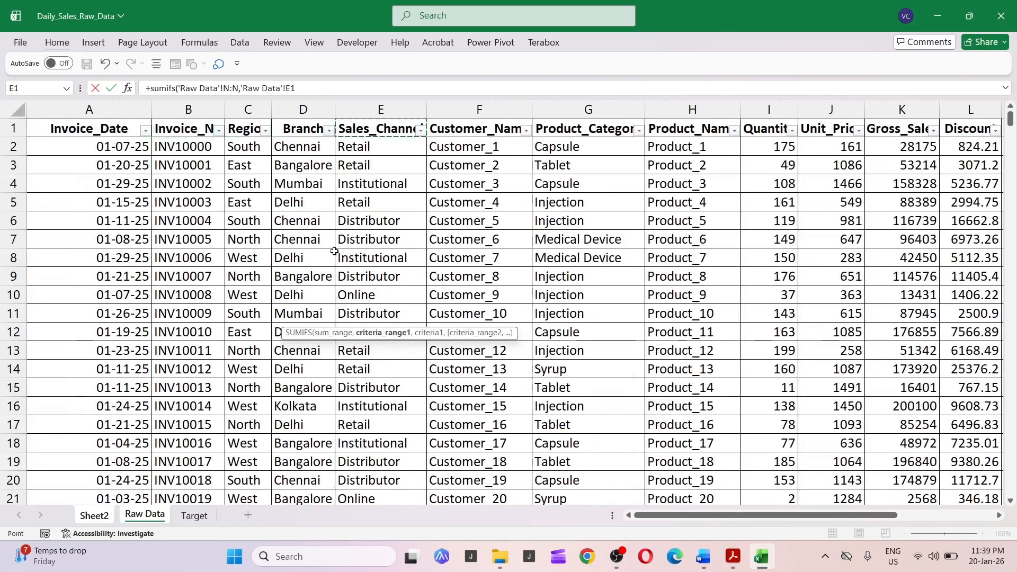
key(ctrl+space)
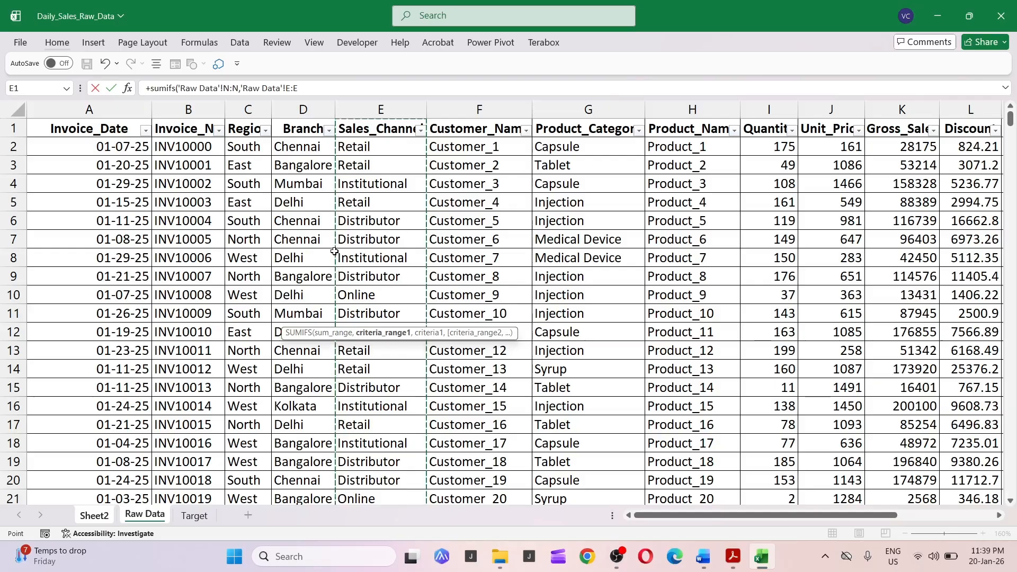
text(,)
key(ctrl+Page_Up)
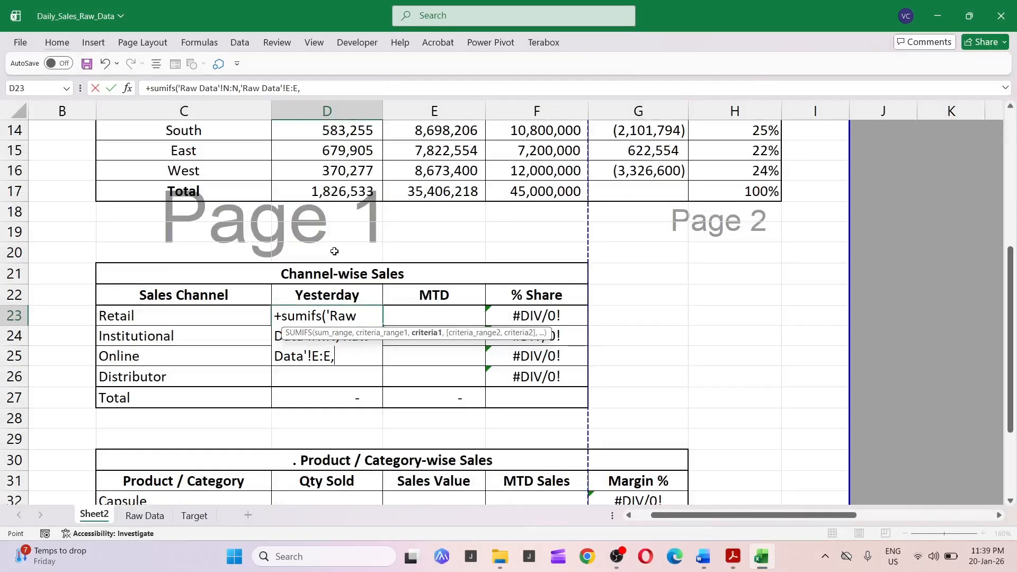
key(Left)
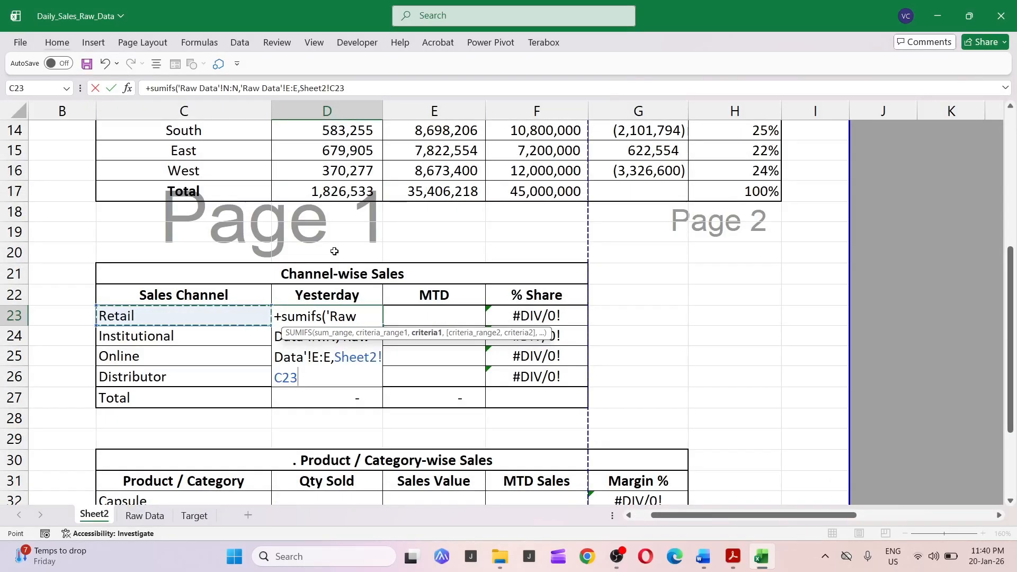
text(,)
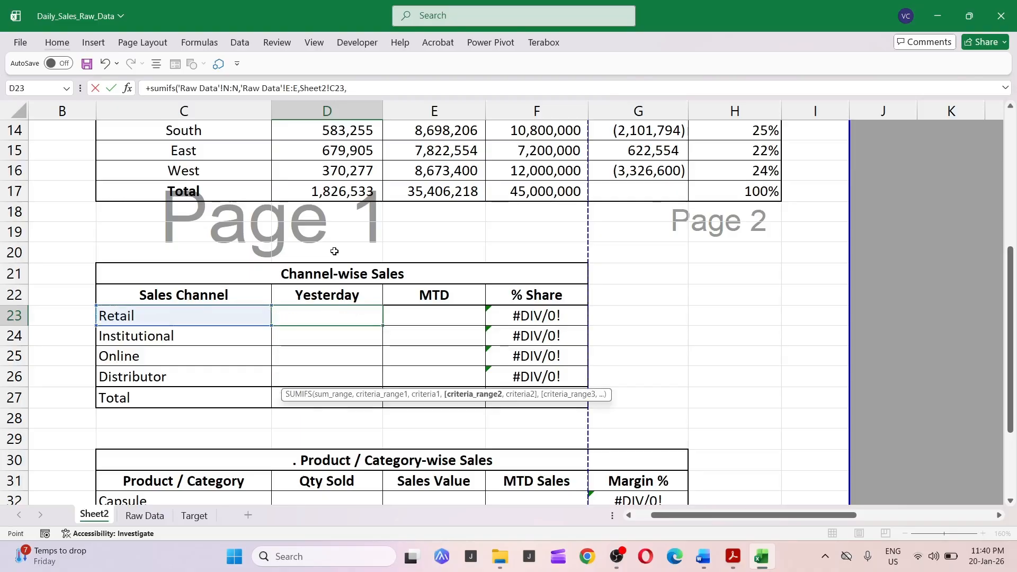
Add the Raw Data Invoice_Date column as second criteria range, matched against the report date in C1, and enter the formula.
key(ctrl+Page_Down)
key(Right)
key(Left)
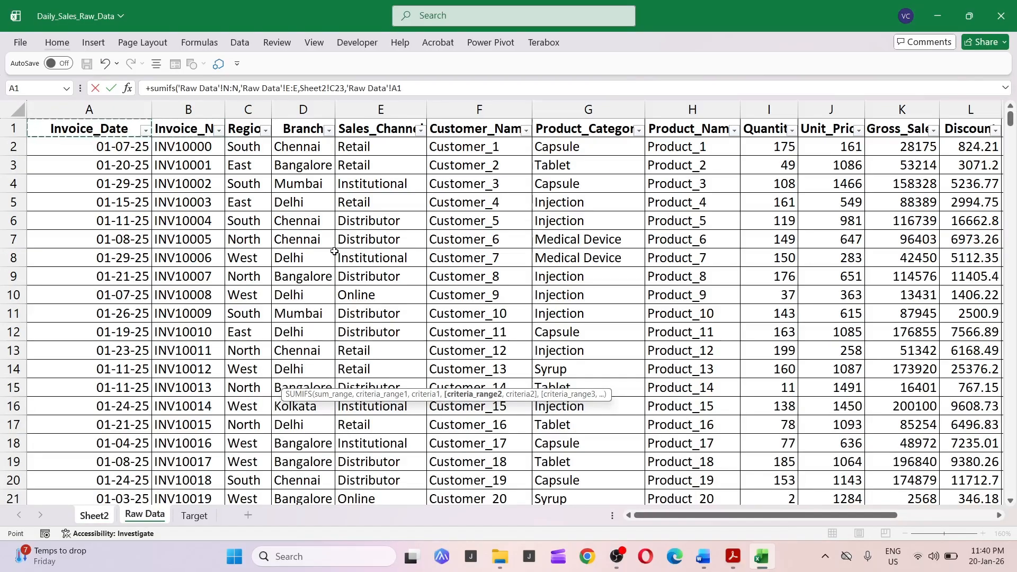
key(ctrl+space)
text(,)
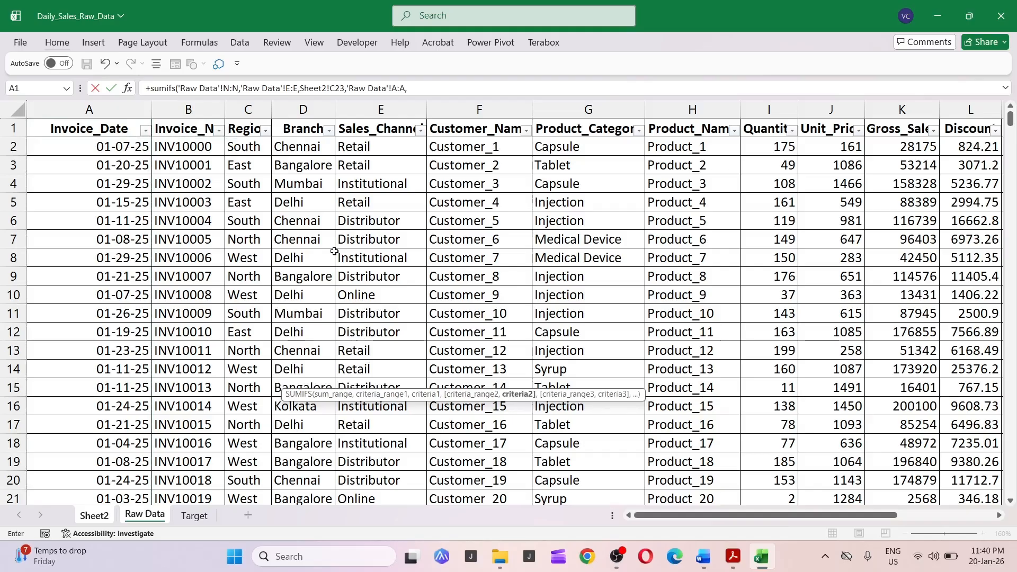
key(ctrl+Page_Up)
key(Right)
key(Up)
key(Up)
key(Up)
key(Up)
key(Up)
key(Up)
key(Up)
key(Up)
key(Up)
key(Up)
key(Up)
key(Up)
key(Up)
key(Up)
key(Up)
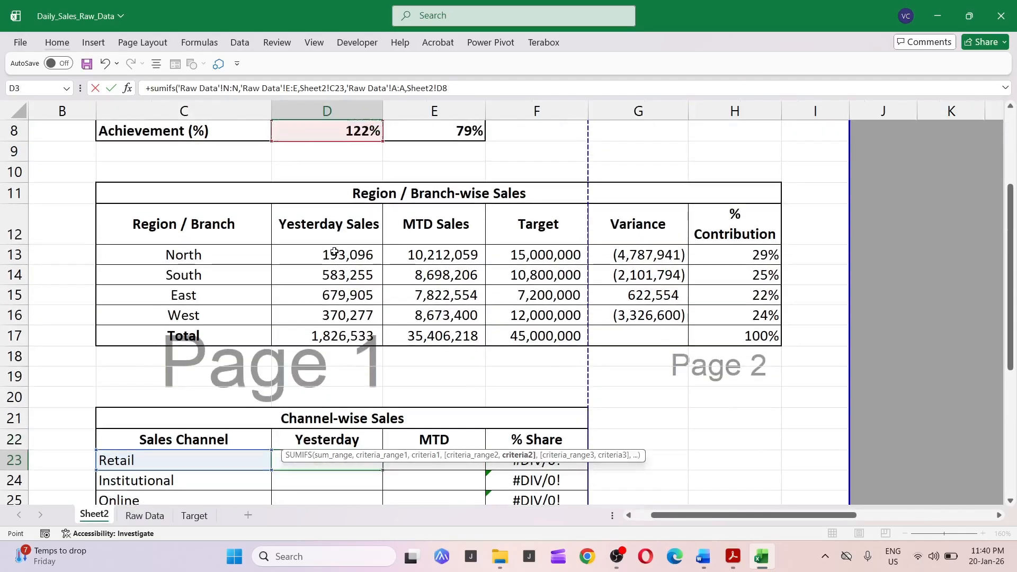
key(Up)
key(Up)
key(Up)
key(Up)
key(Up)
key(Up)
key(Up)
key(Left)
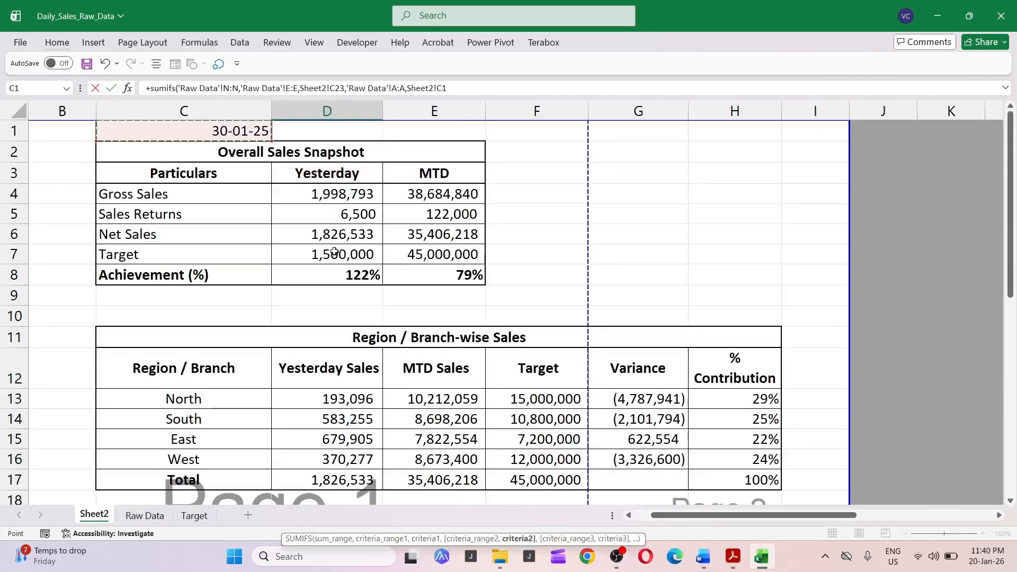
scroll(334, 252, down, 4)
key(Return)
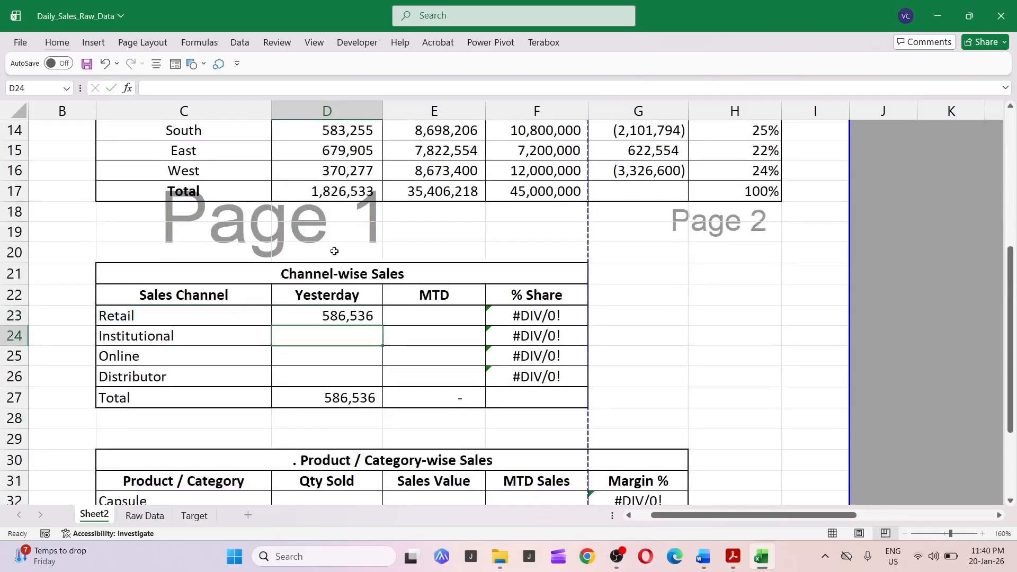
Copy the Retail Yesterday formula down to the Institutional, Online and Distributor rows as formulas only.
key(Up)
key(ctrl+c)
key(Down)
key(shift+Down)
key(shift+Down)
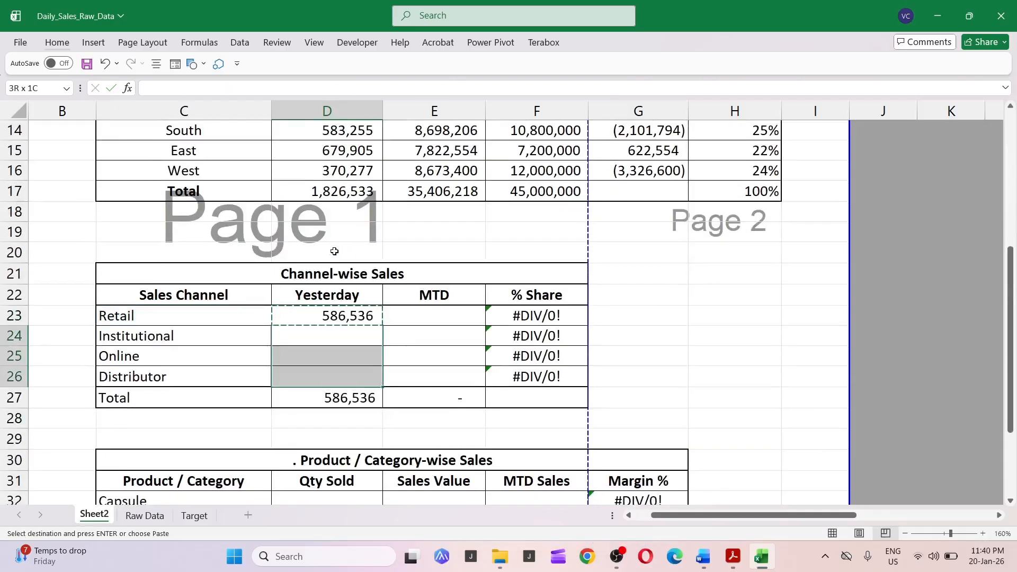
key(Return)
key(Up)
key(Right)
key(Left)
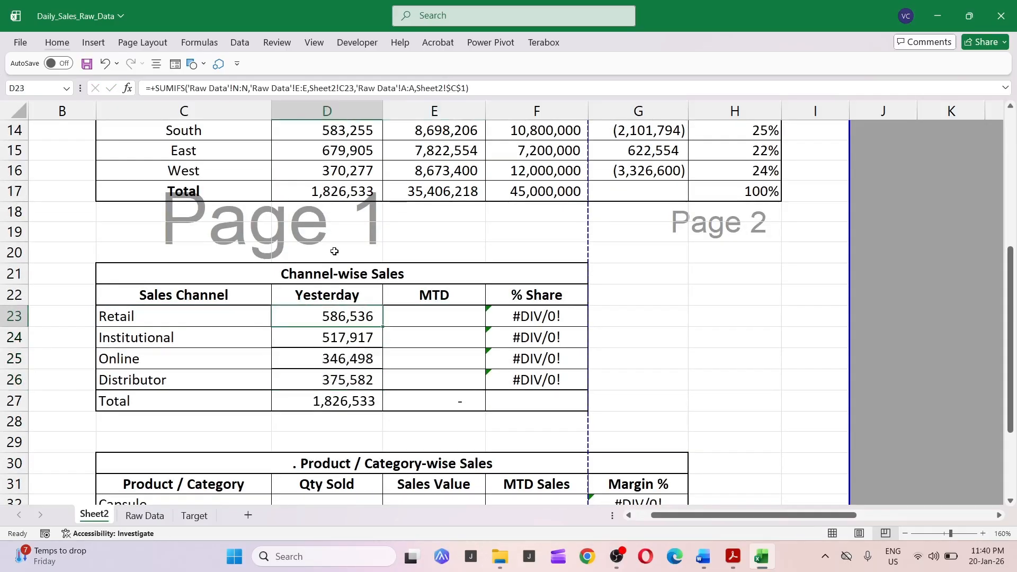
key(Right)
key(ctrl+z)
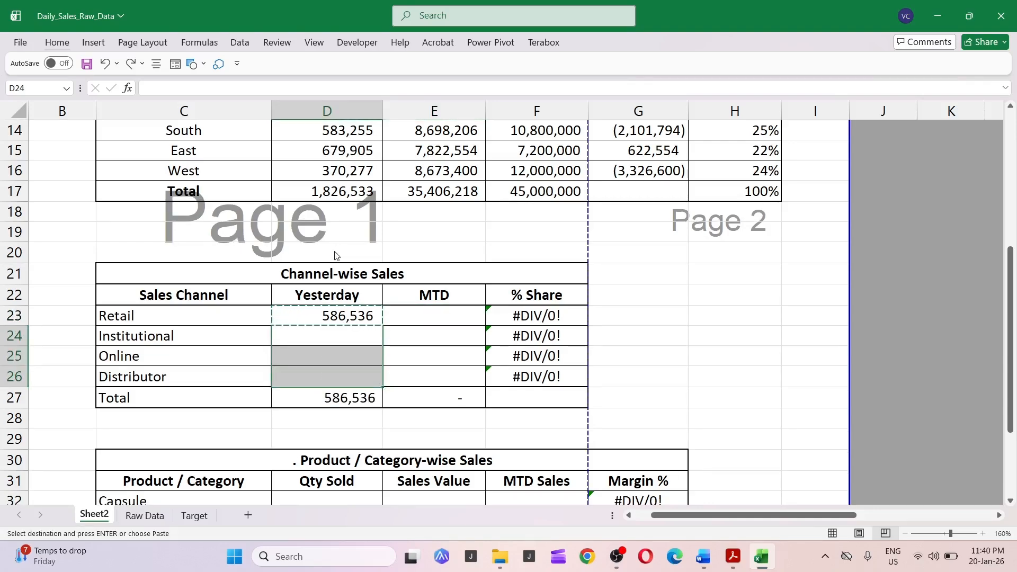
key(ctrl+alt+v)
key(f)
key(Return)
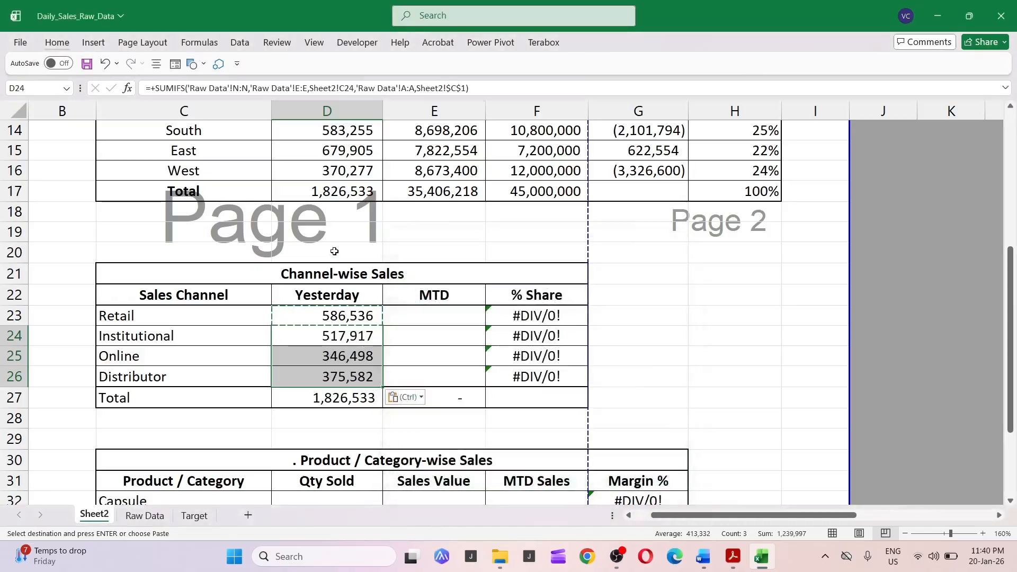
Start a SUMIF formula in the Retail MTD cell of the Channel-wise Sales table.
key(Right)
key(Up)
text(+)
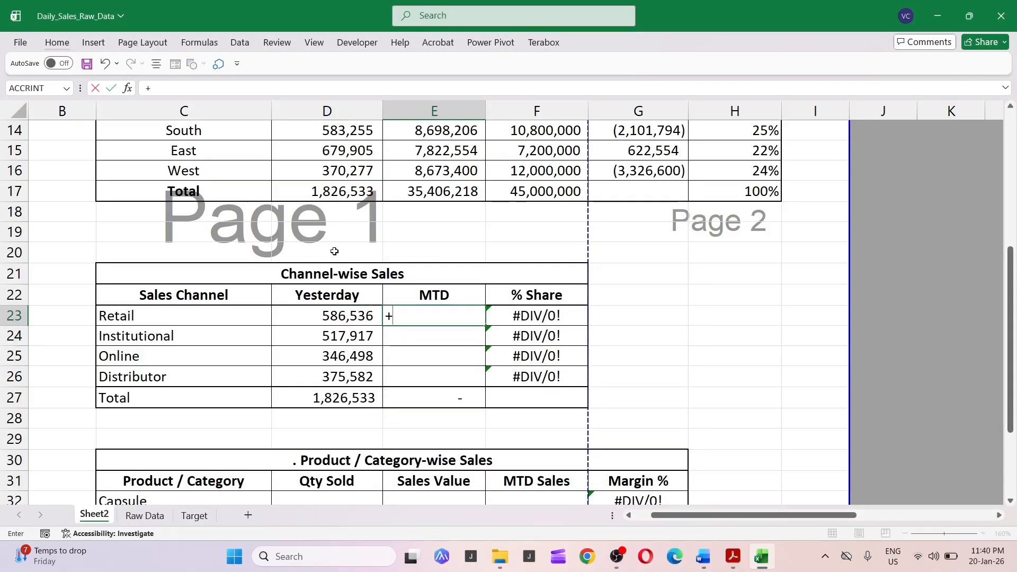
text(v)
key(BackSpace)
key(BackSpace)
text(+sumif)
key(Tab)
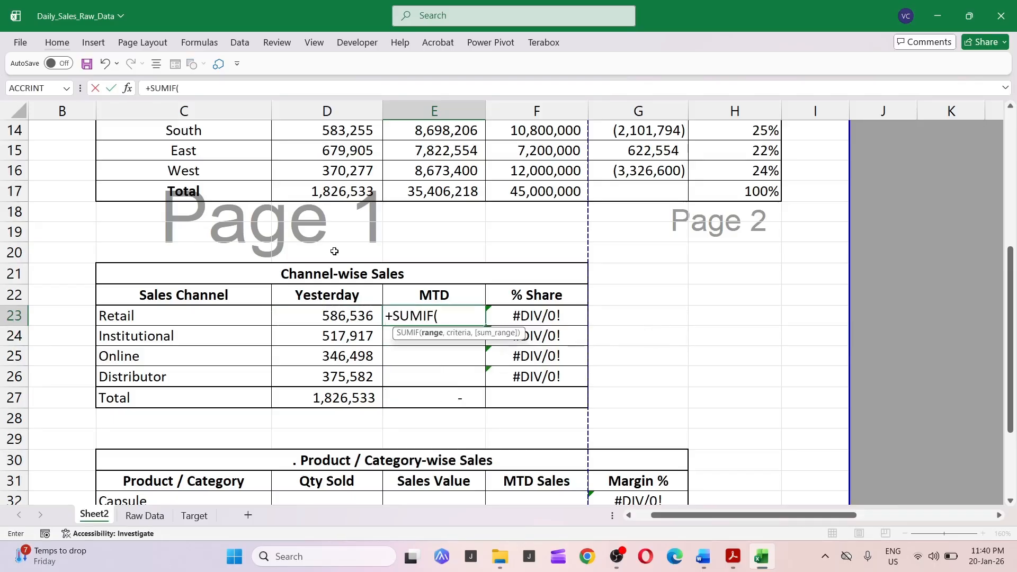
Use the Raw Data Sales_Channel column as the SUMIF range and the Retail label as its criteria.
key(ctrl+Page_Down)
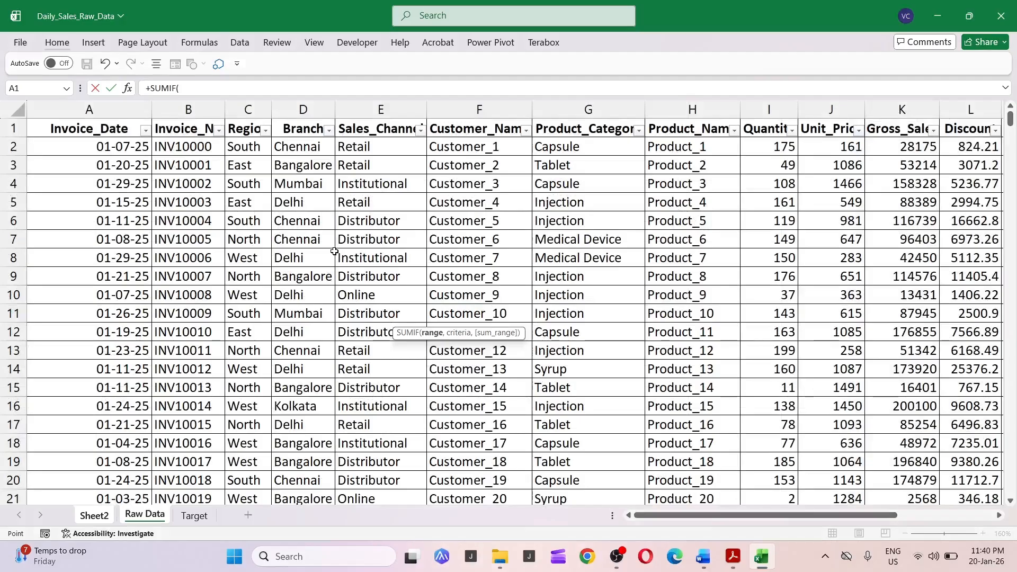
key(ctrl+Page_Up)
key(ctrl+Page_Down)
key(ctrl+Home)
key(Right)
key(Right)
key(Right)
key(Right)
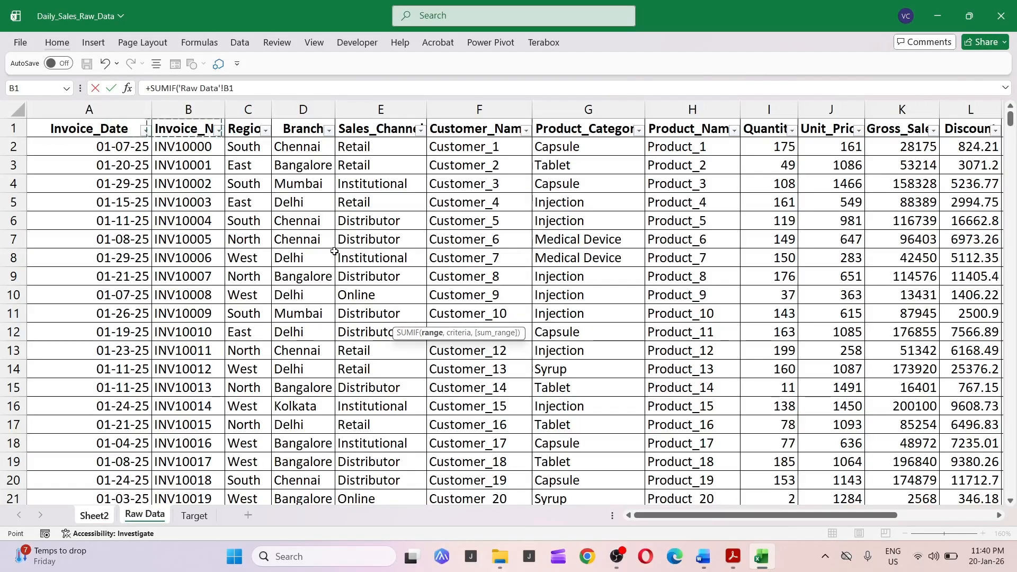
key(ctrl+space)
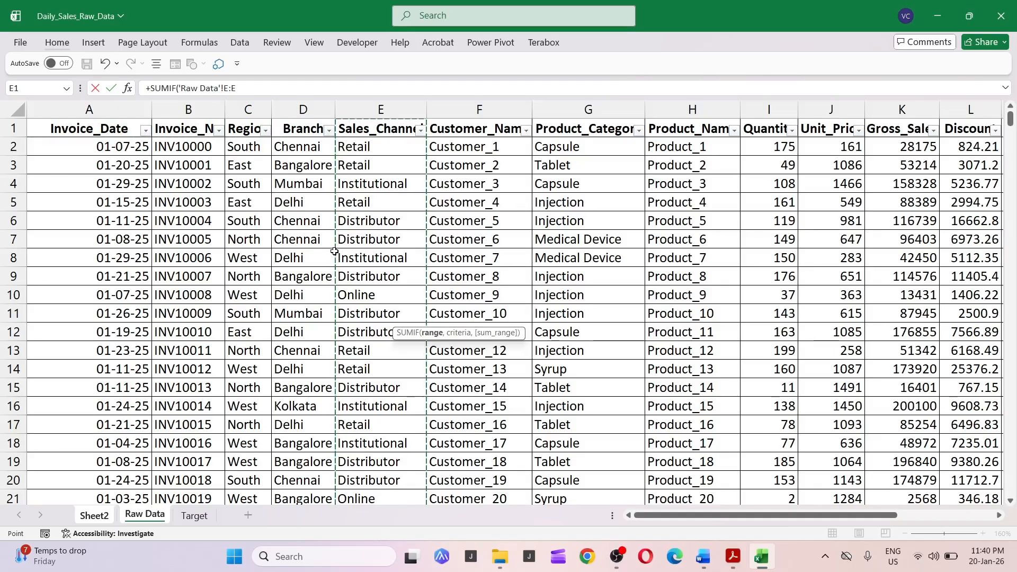
text(,)
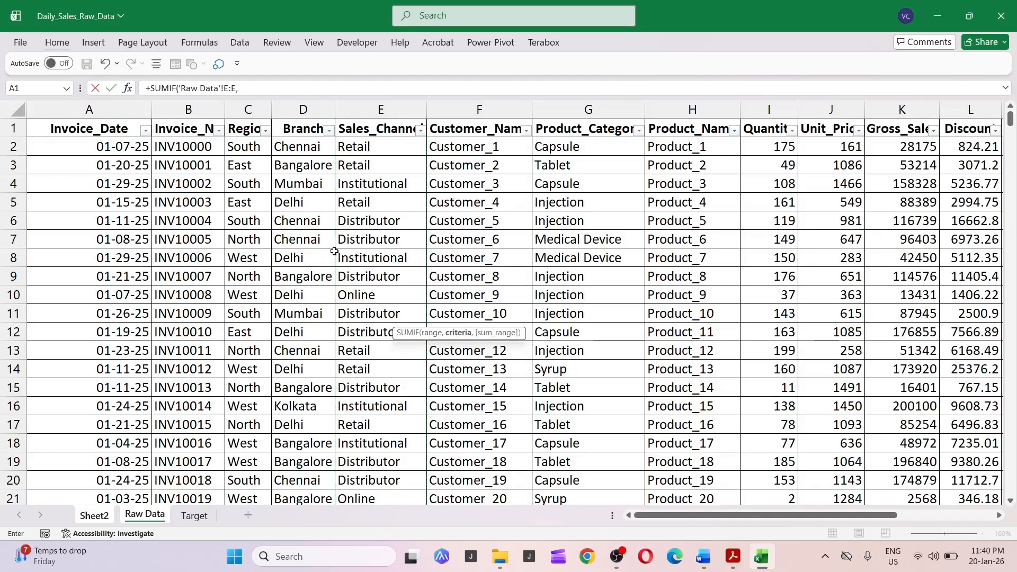
key(ctrl+Page_Up)
key(Left)
key(Left)
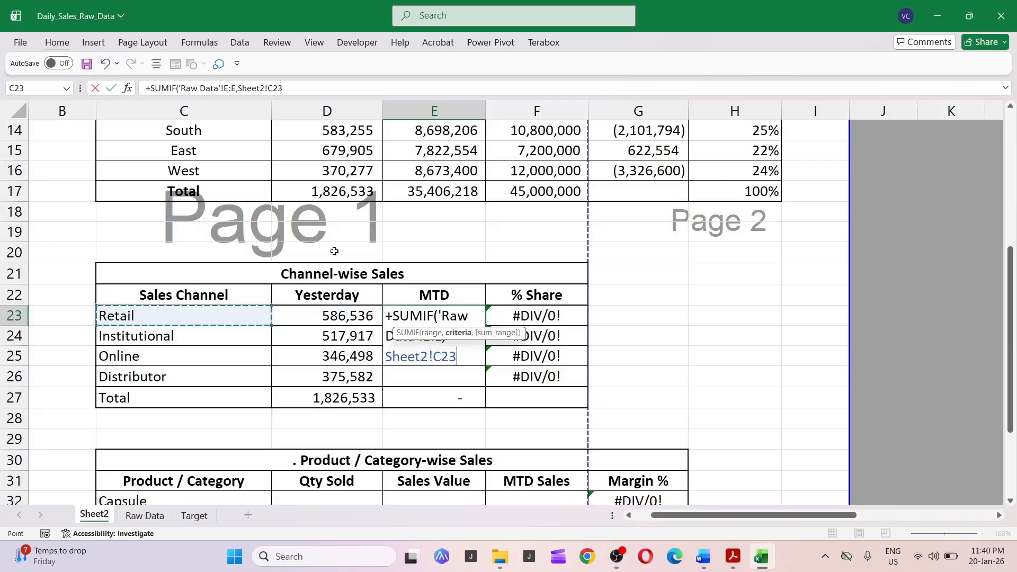
text(,)
Add the Raw Data Net_Sales column as the sum range and enter the formula.
key(ctrl+Page_Down)
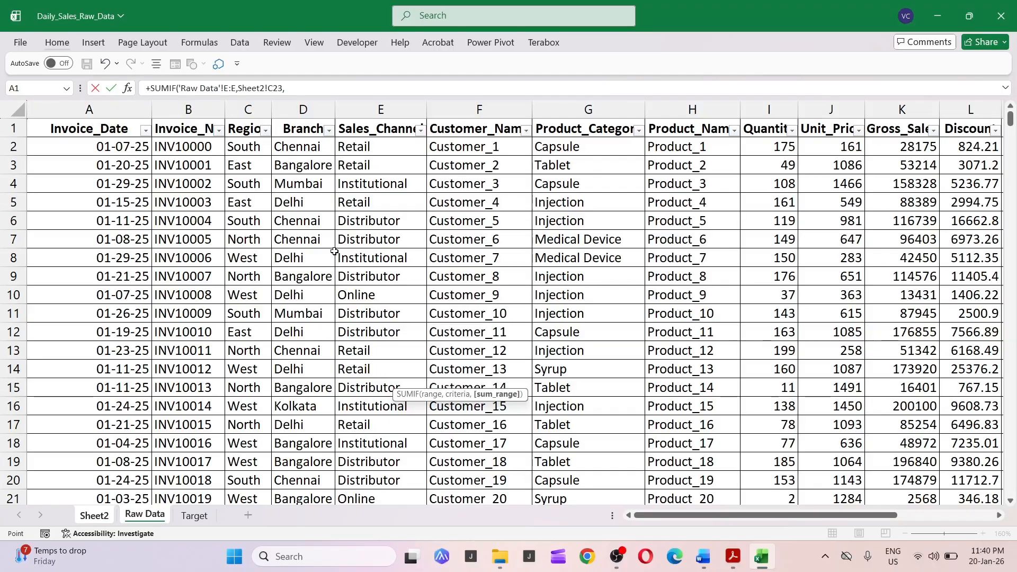
key(Right)
key(Right)
key(Right)
key(Right)
key(Right)
key(Right)
key(Right)
key(Right)
key(Right)
key(Right)
key(Right)
key(Right)
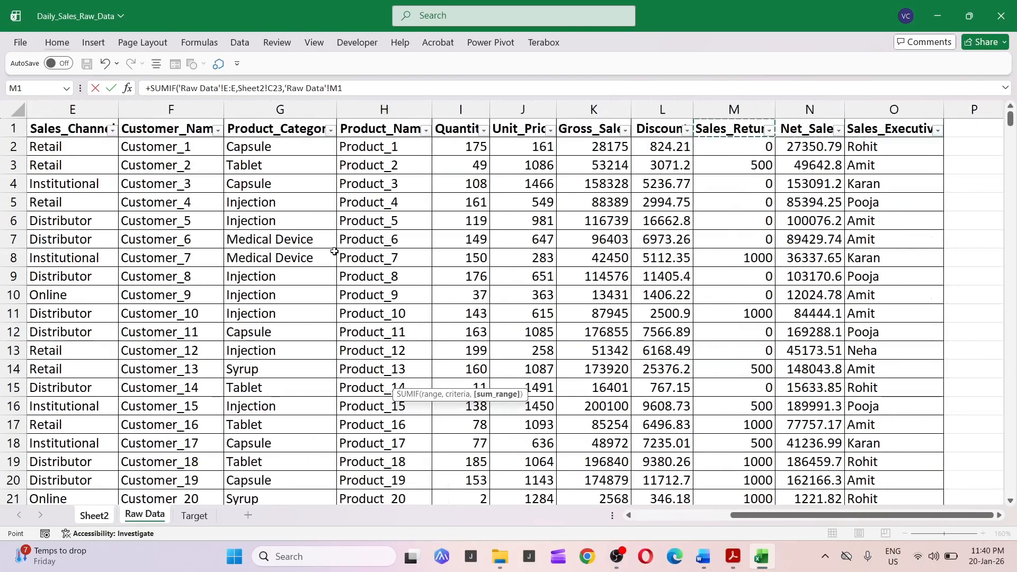
key(Right)
key(ctrl+space)
key(Return)
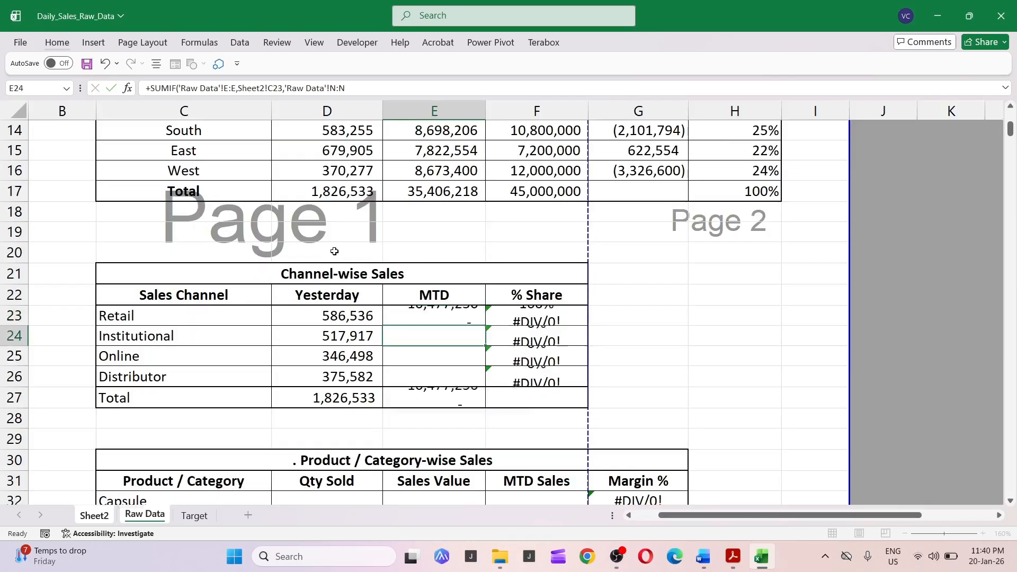
Copy the Retail MTD formula down to the Institutional, Online and Distributor rows as formulas only.
key(Up)
key(ctrl+c)
key(shift+Down)
key(shift+Down)
key(shift+Down)
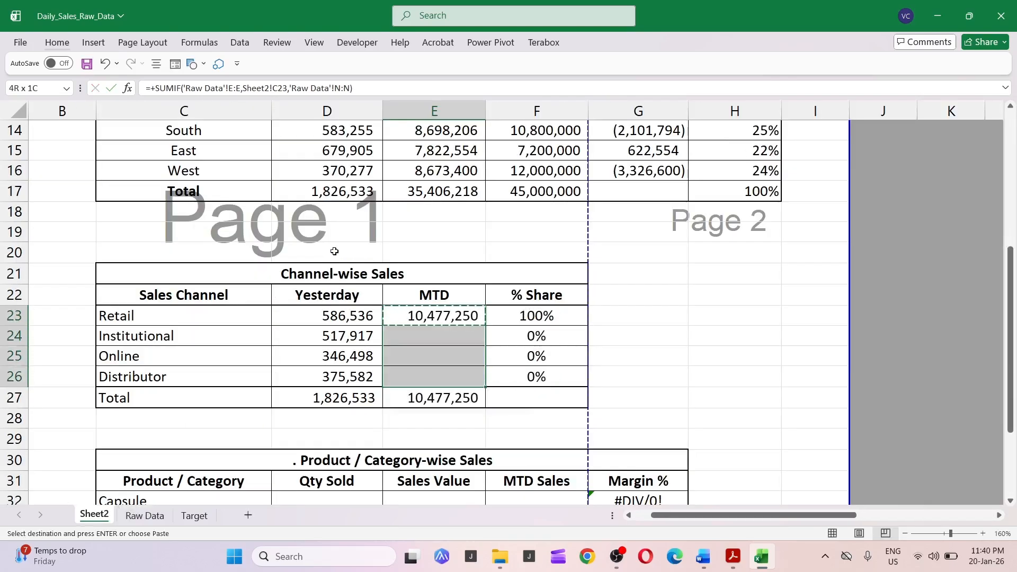
key(ctrl+alt+v)
key(f)
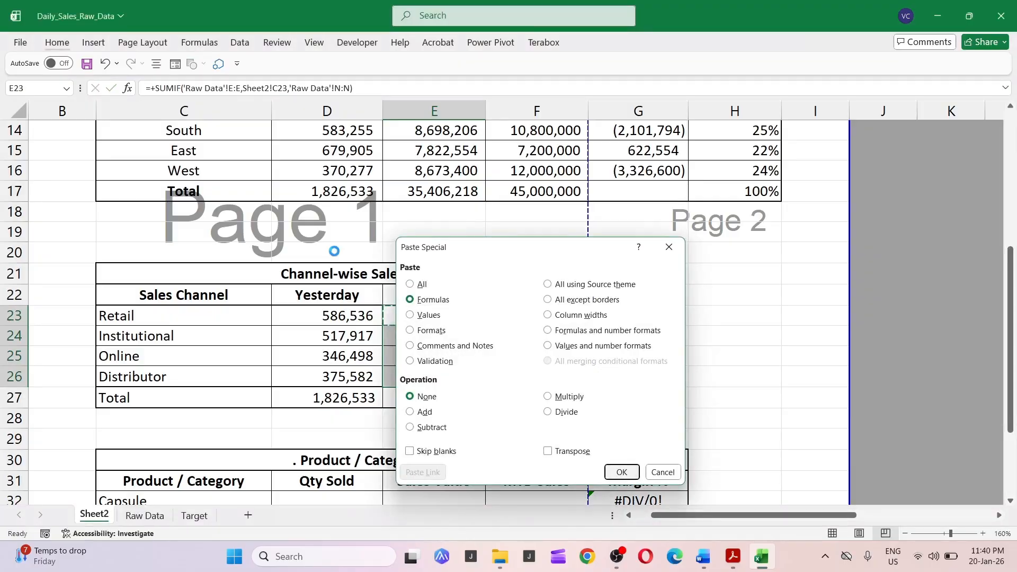
key(Return)
key(Escape)
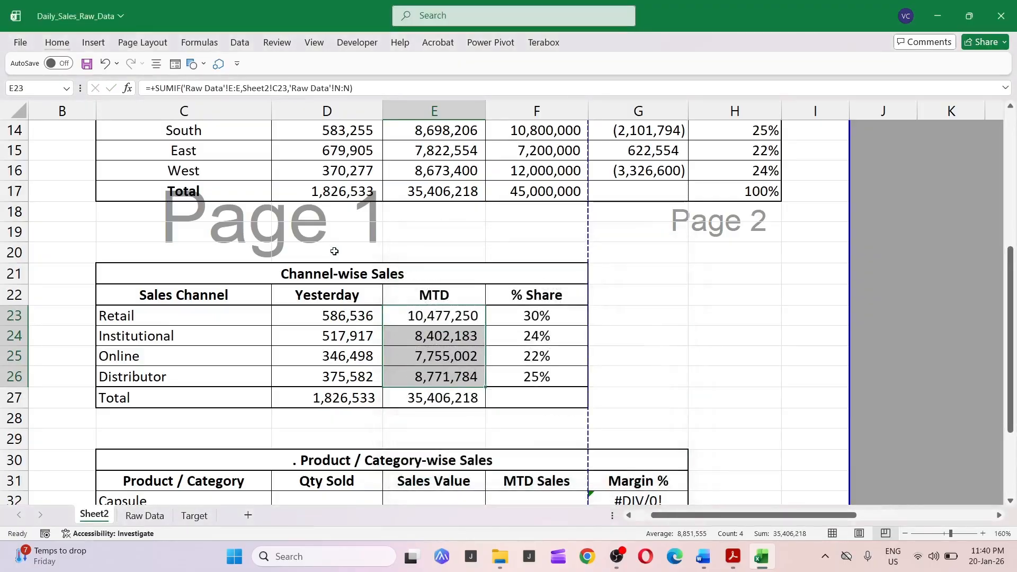
Inspect the % Share formulas for each sales channel row.
key(Right)
key(Up)
key(Down)
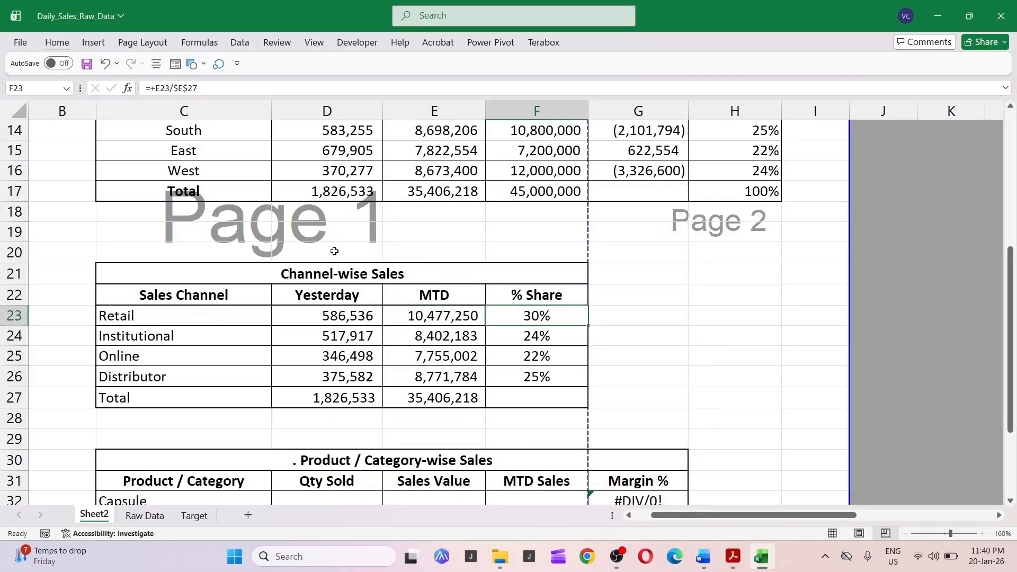
key(F2)
key(Escape)
key(Down)
key(F2)
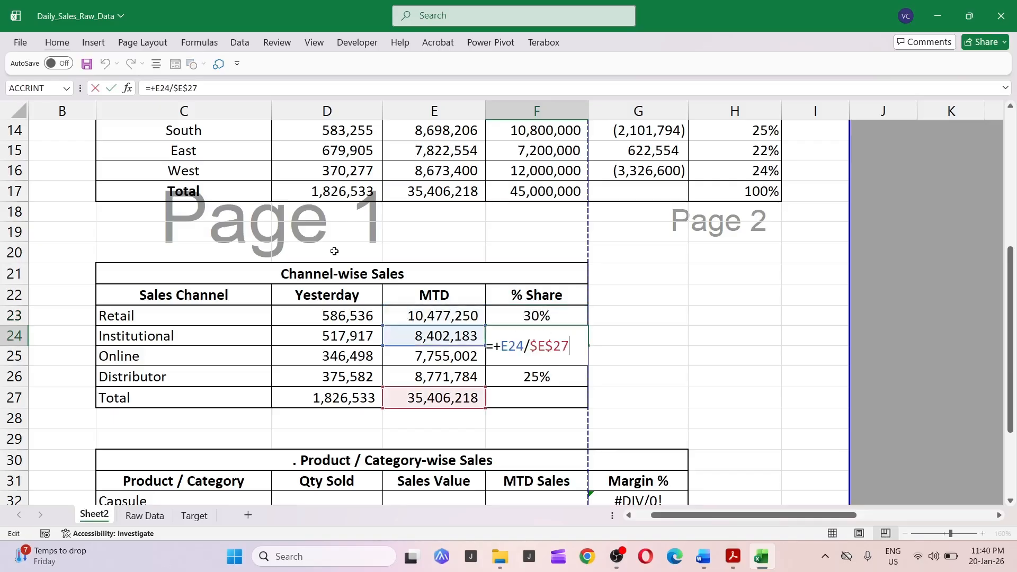
key(Escape)
key(shift+space)
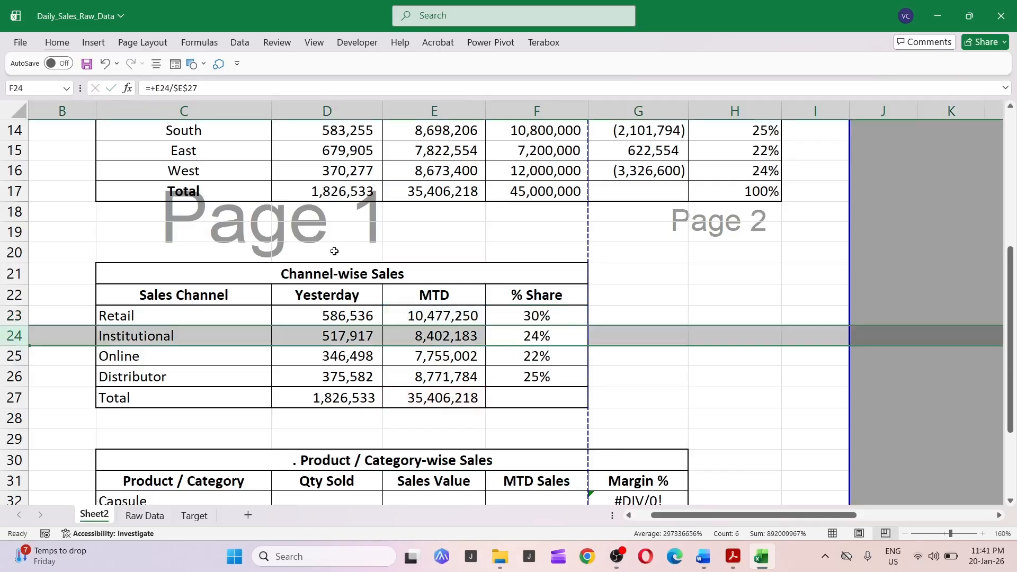
key(Down)
key(shift+space)
key(Down)
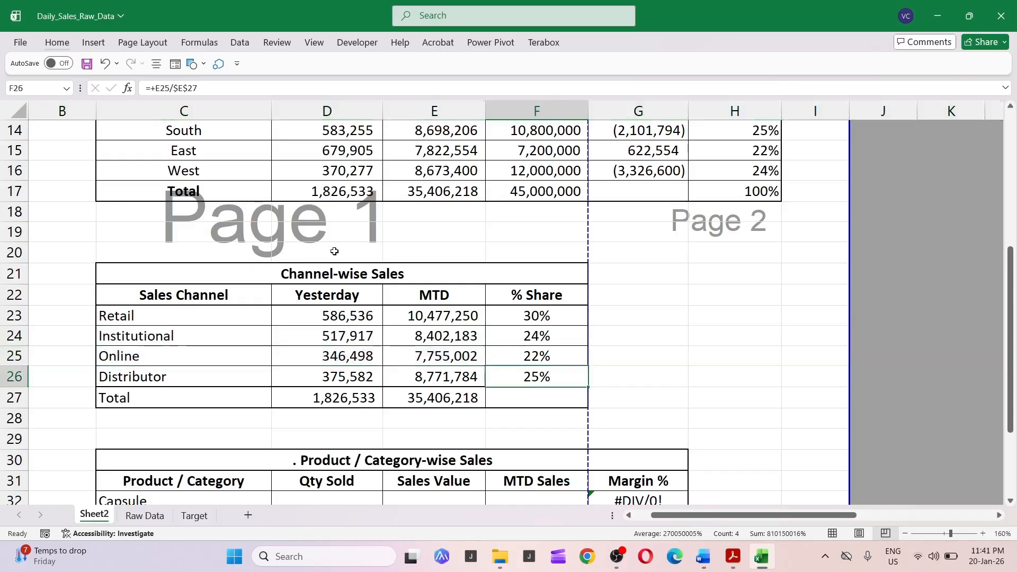
key(shift+space)
Examine the empty Product / Category-wise Sales table.
key(Down)
key(Down)
key(Down)
key(Down)
key(Down)
key(Down)
key(Down)
key(Down)
key(Down)
key(Down)
key(Down)
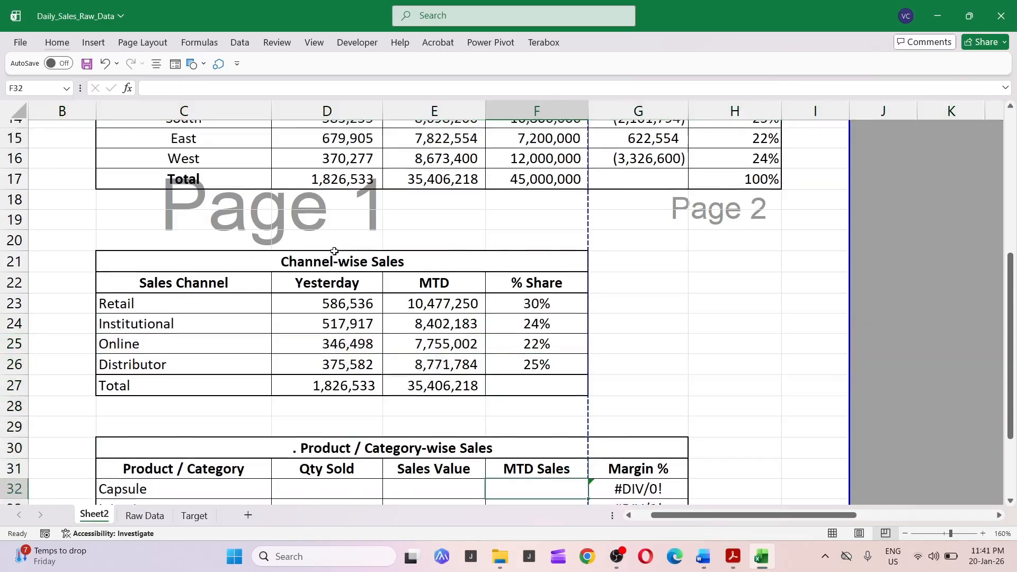
key(Up)
key(Up)
key(Up)
key(Up)
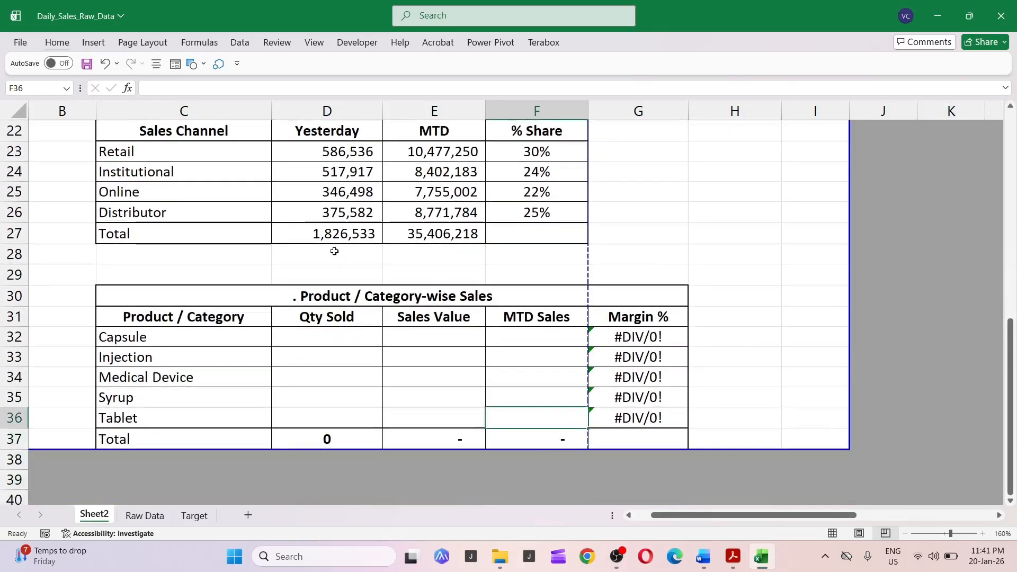
key(Up)
key(Left)
key(Left)
key(Left)
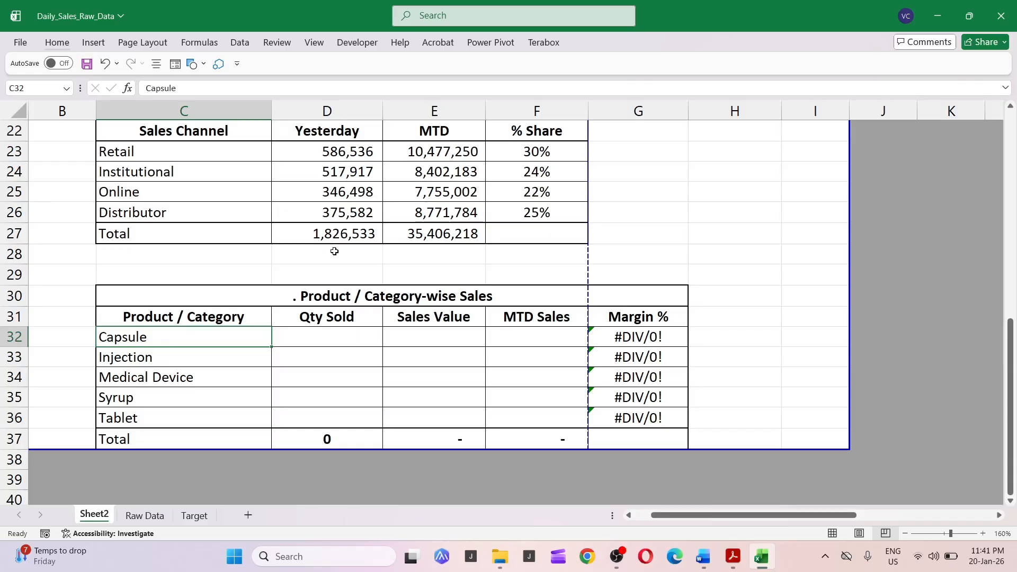
Move the MTD Sales chart down so it no longer covers the product pivot table.
key(Right)
key(Right)
key(Right)
key(Right)
key(Right)
key(Right)
key(Right)
key(Right)
key(Right)
key(Right)
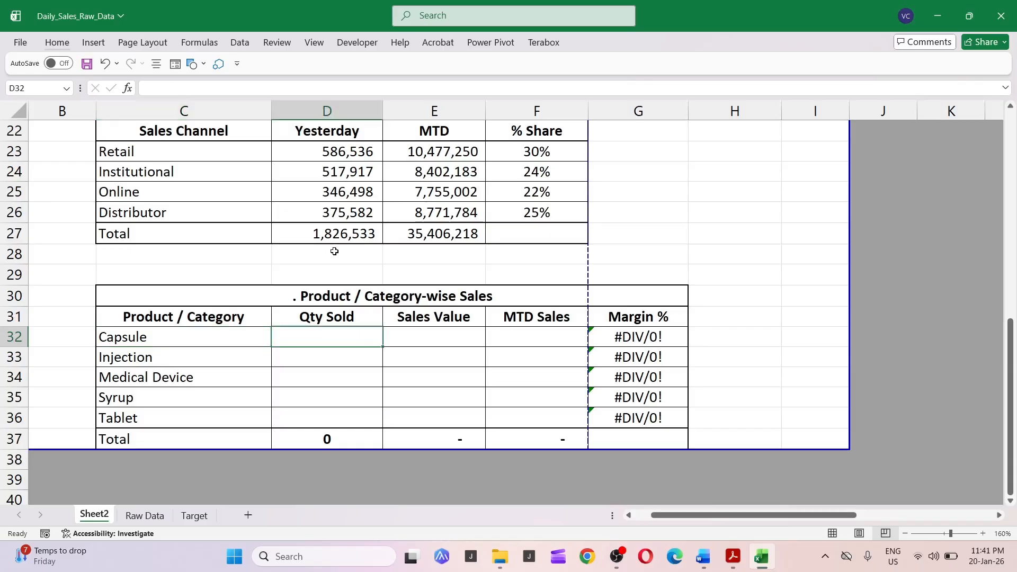
key(Up)
key(Up)
key(Up)
key(Up)
key(Up)
key(Up)
key(Up)
key(Up)
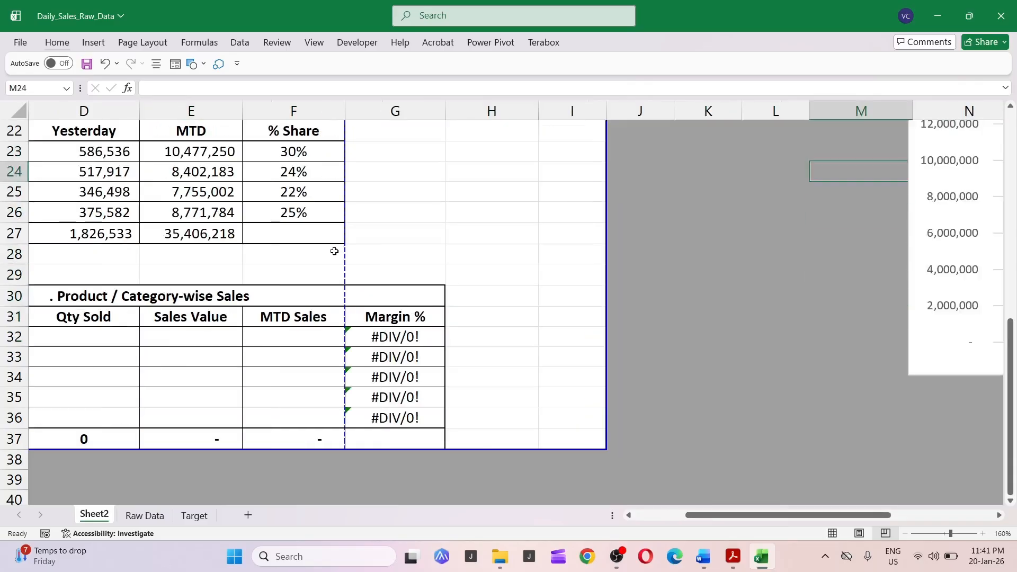
key(Right)
key(Right)
key(Right)
key(Right)
key(Right)
key(Right)
key(Down)
key(Right)
key(Right)
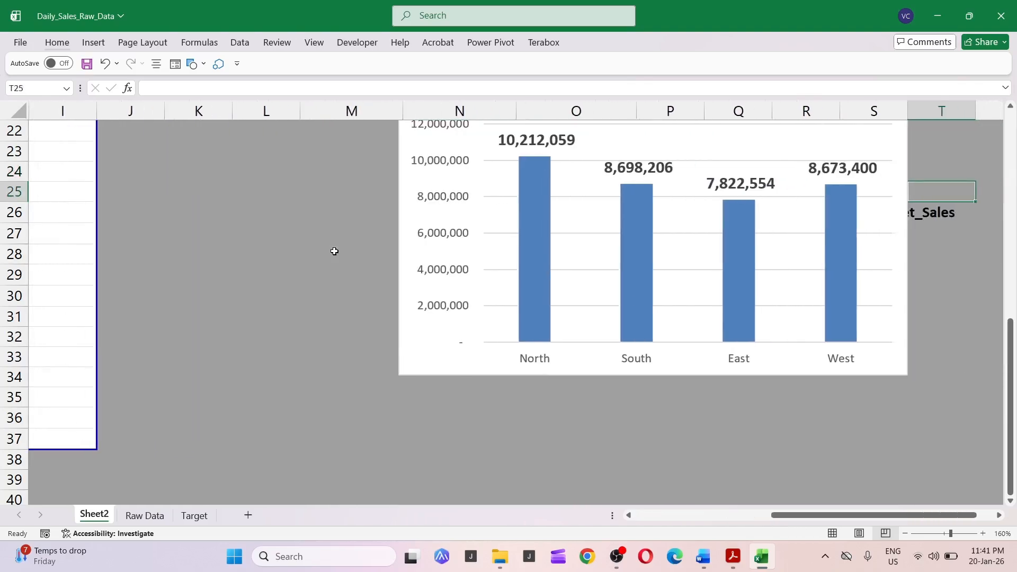
key(Down)
key(Left)
key(Left)
key(Left)
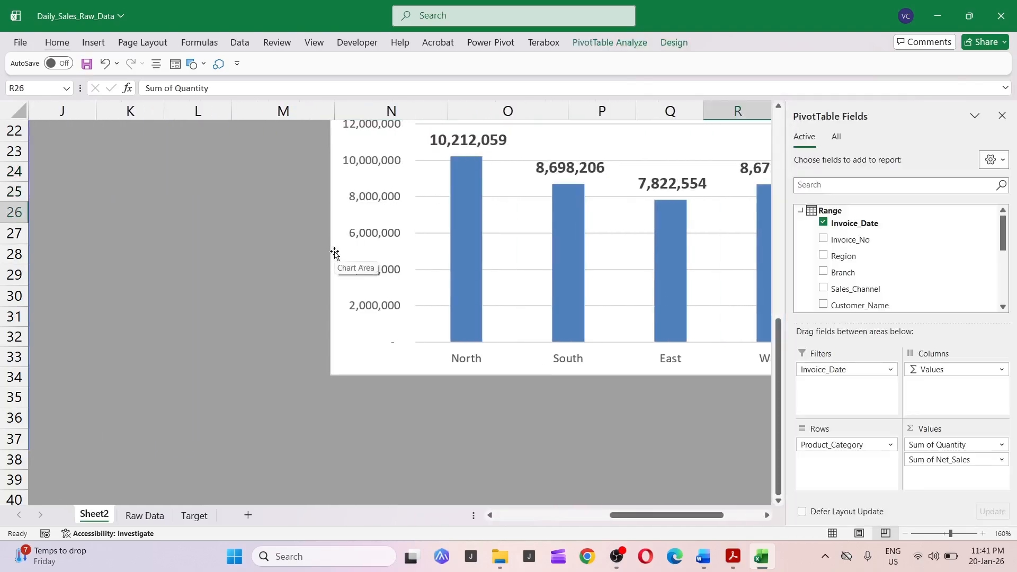
click(346, 144)
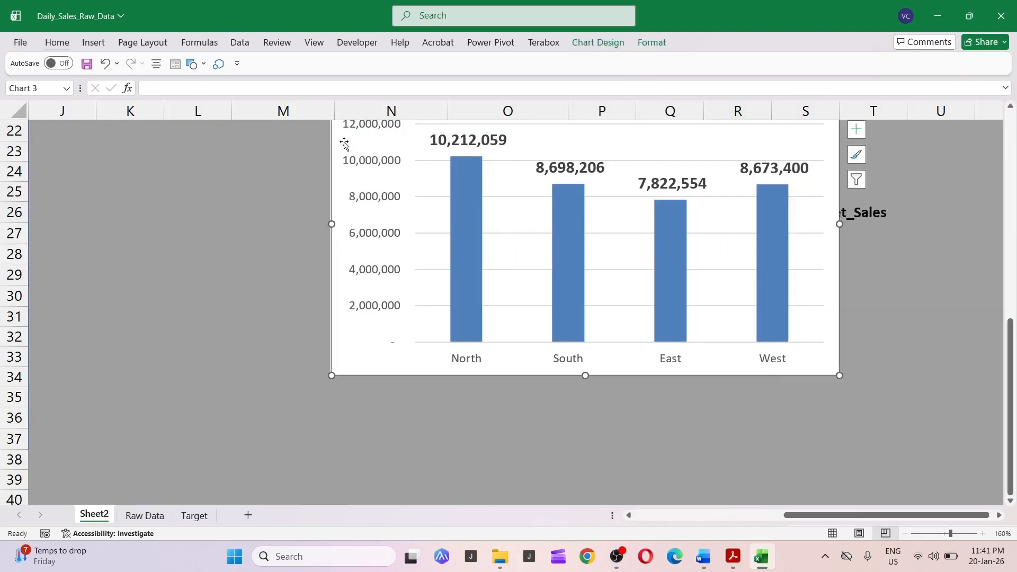
drag(341, 147, 202, 487)
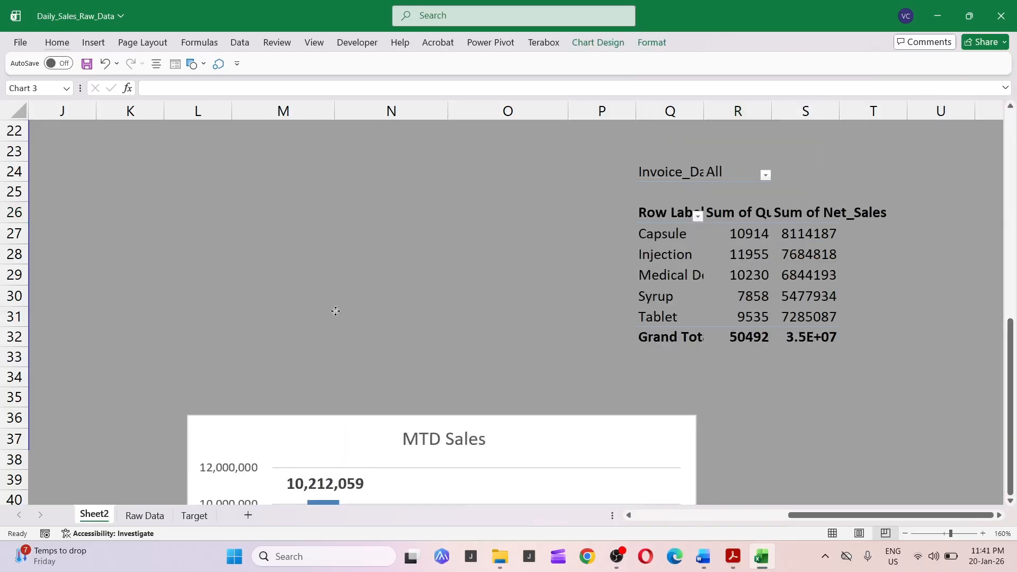
Compare the product pivot table's quantity and net sales values with the Product / Category-wise Sales table.
click(637, 204)
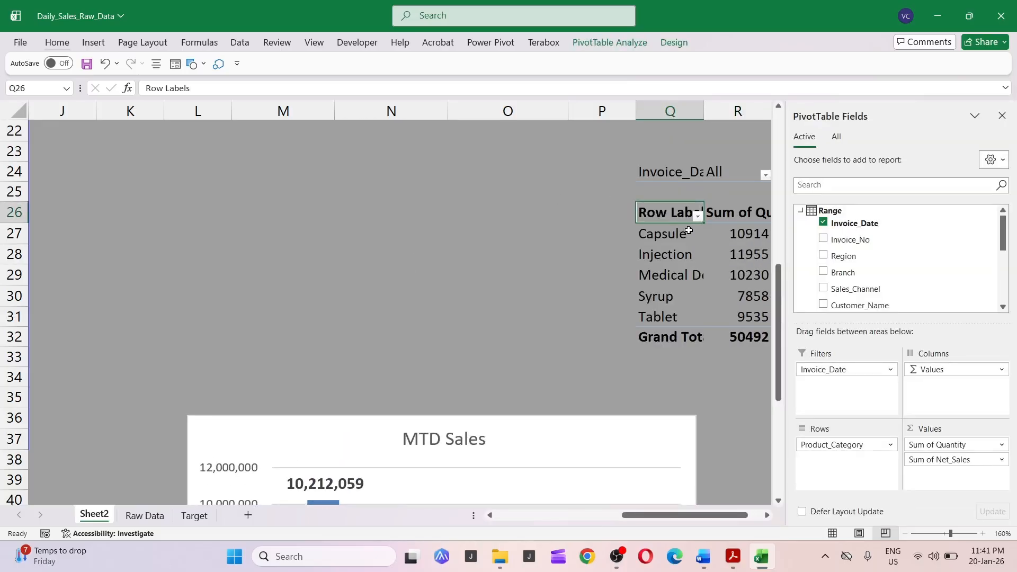
key(Right)
key(Right)
key(Right)
key(Left)
key(Left)
key(Down)
key(Left)
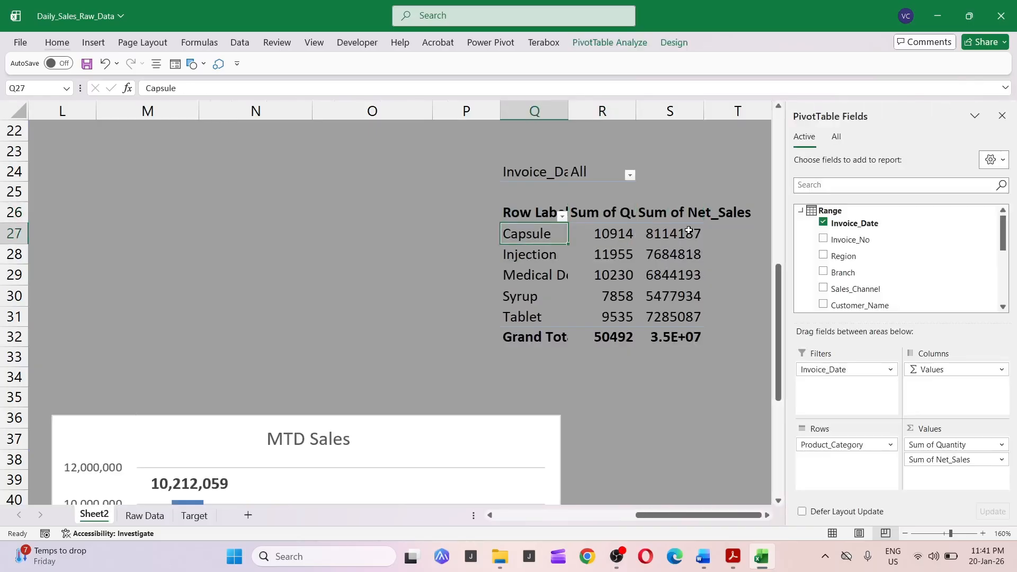
key(Right)
key(Up)
key(Left)
key(Left)
key(Left)
key(Left)
key(Left)
key(Left)
key(Left)
key(Left)
key(Left)
key(Left)
key(Left)
key(Left)
key(Left)
key(Left)
key(Left)
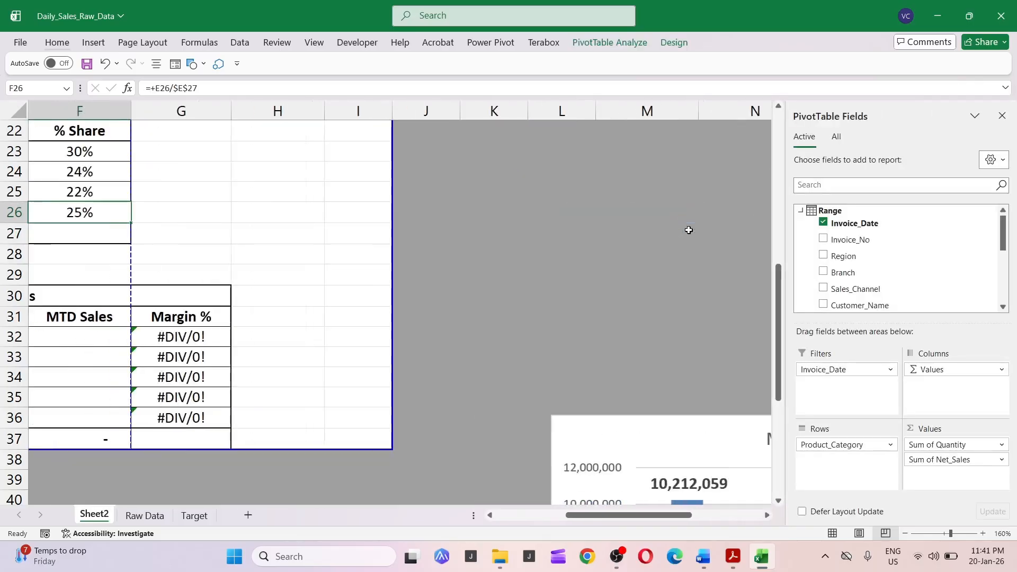
key(Down)
key(Down)
key(Down)
key(Down)
key(Right)
key(Right)
key(Right)
key(Right)
key(Right)
key(Right)
key(Right)
key(Right)
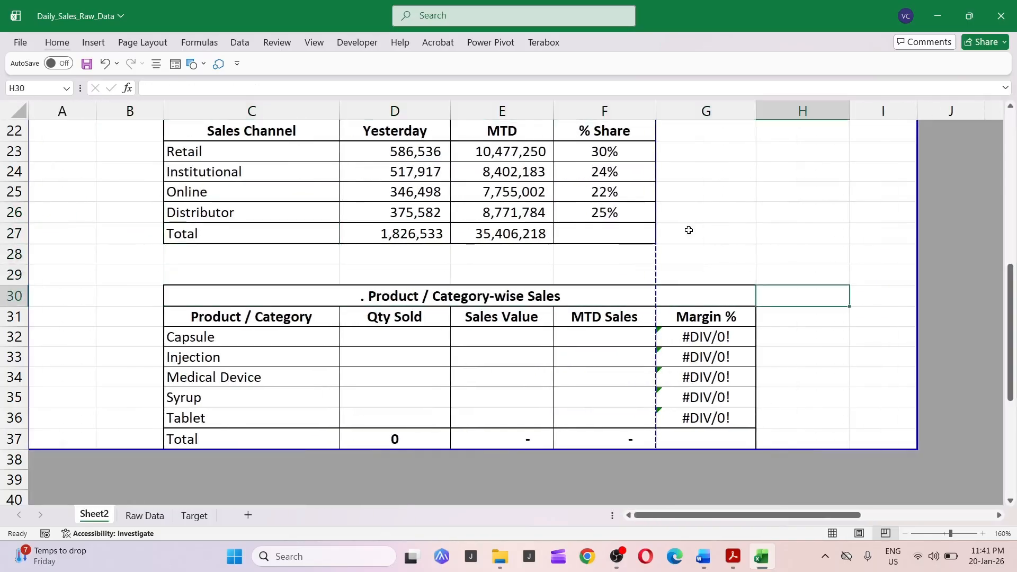
key(Right)
key(Right)
key(Right)
key(Right)
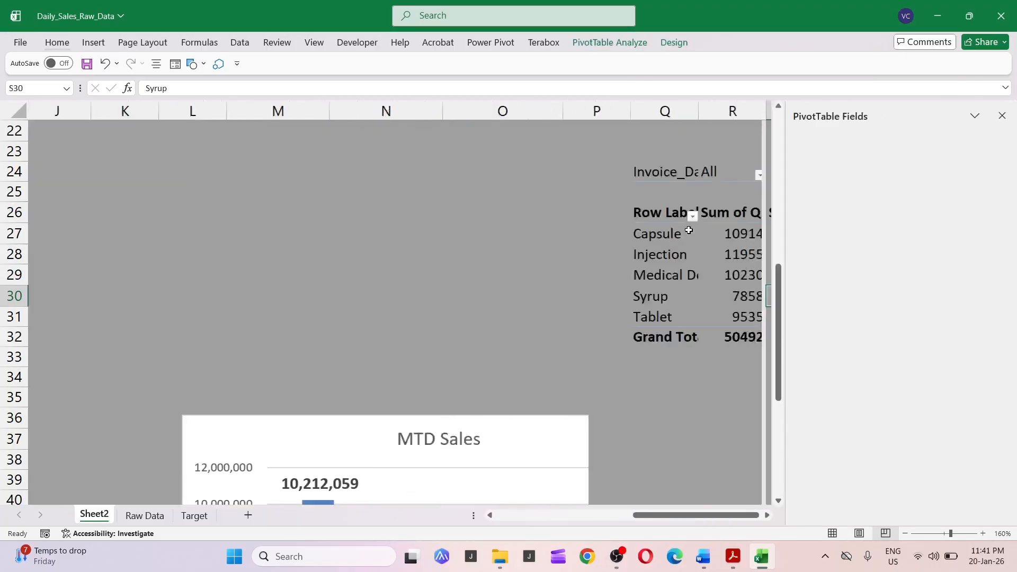
key(Left)
key(Right)
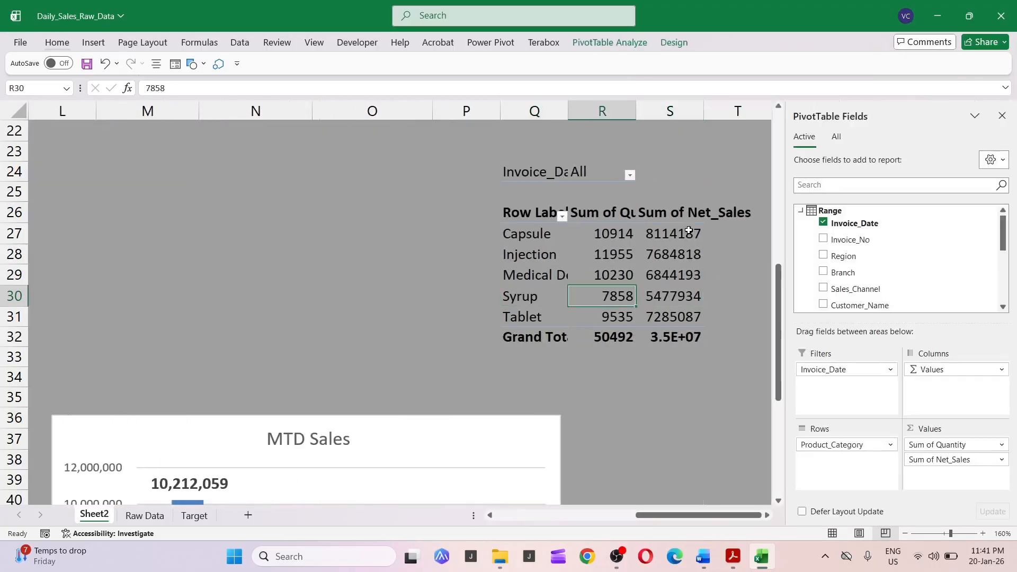
key(Right)
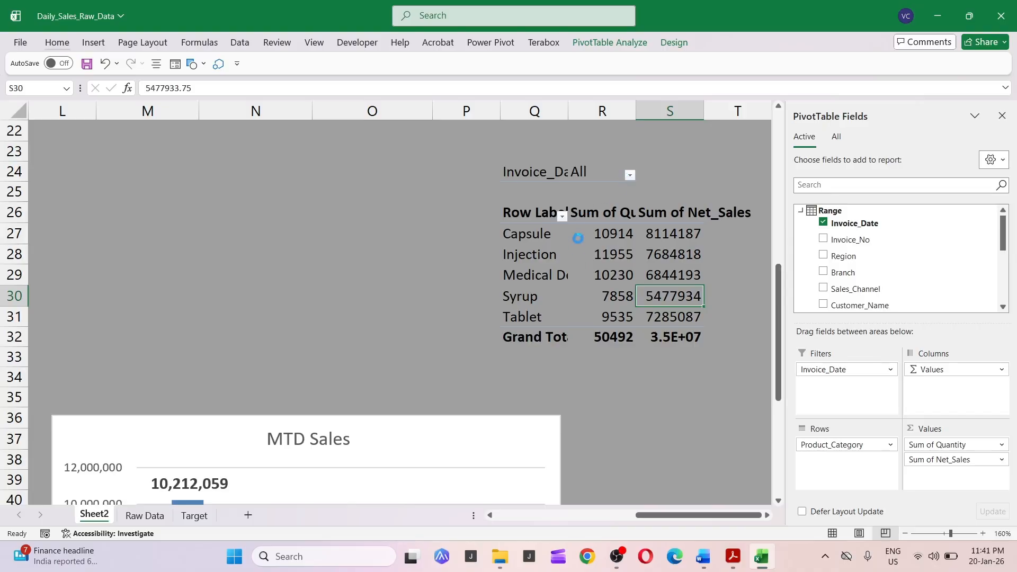
Filter the product pivot table's Invoice_Date to 30-Jan-26 only.
click(630, 175)
click(484, 213)
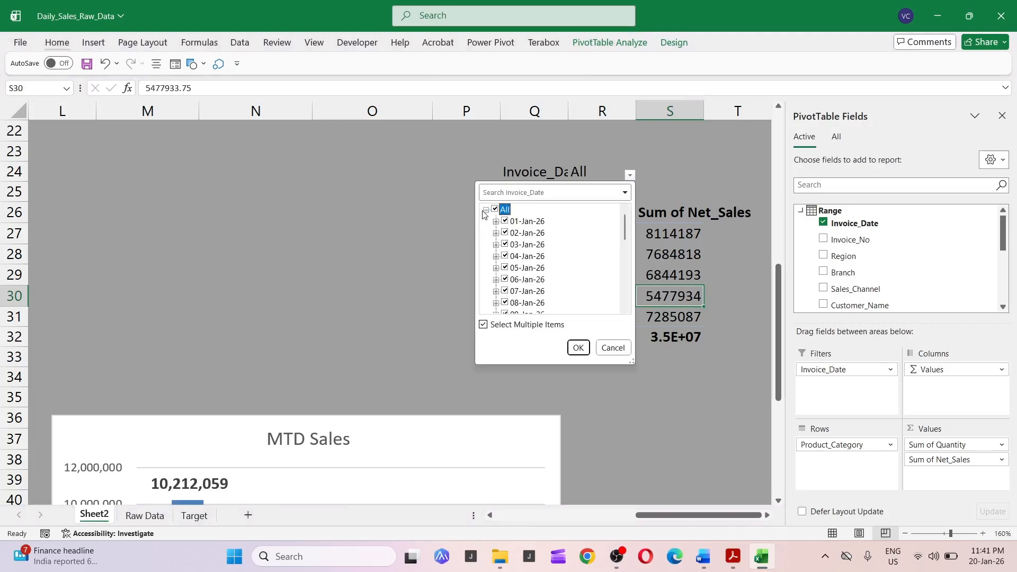
click(495, 211)
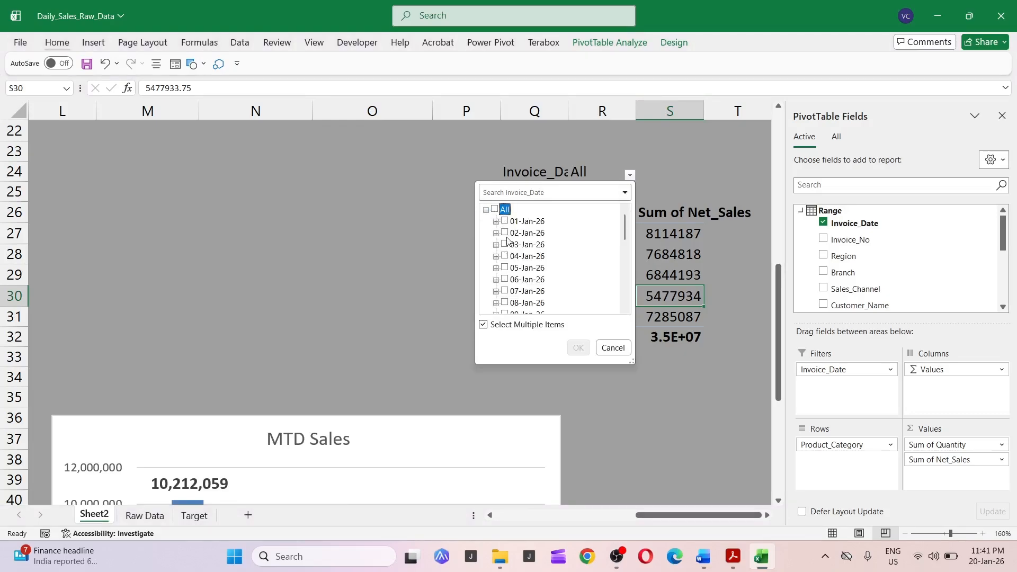
scroll(510, 260, down, 7)
click(506, 302)
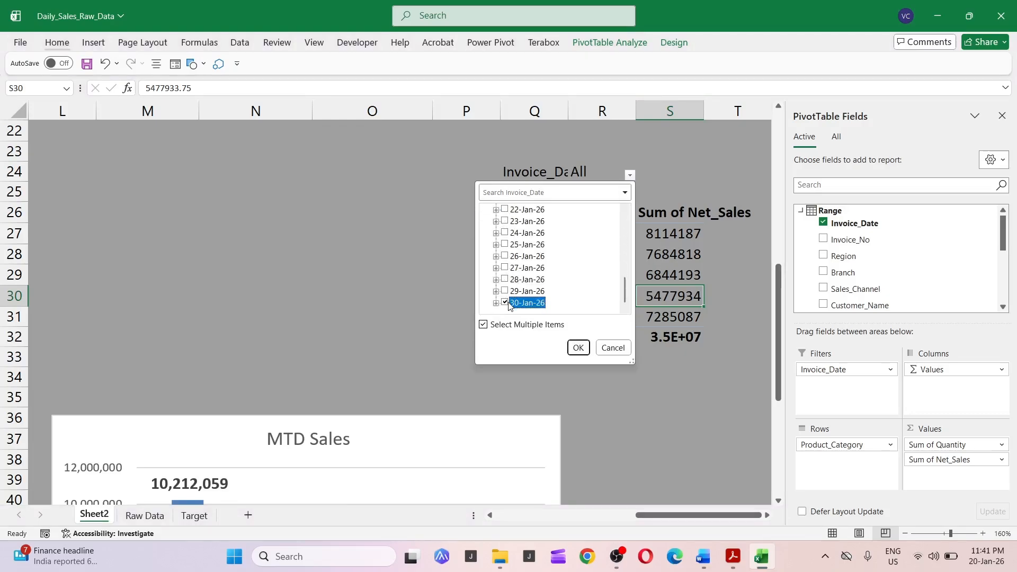
click(580, 353)
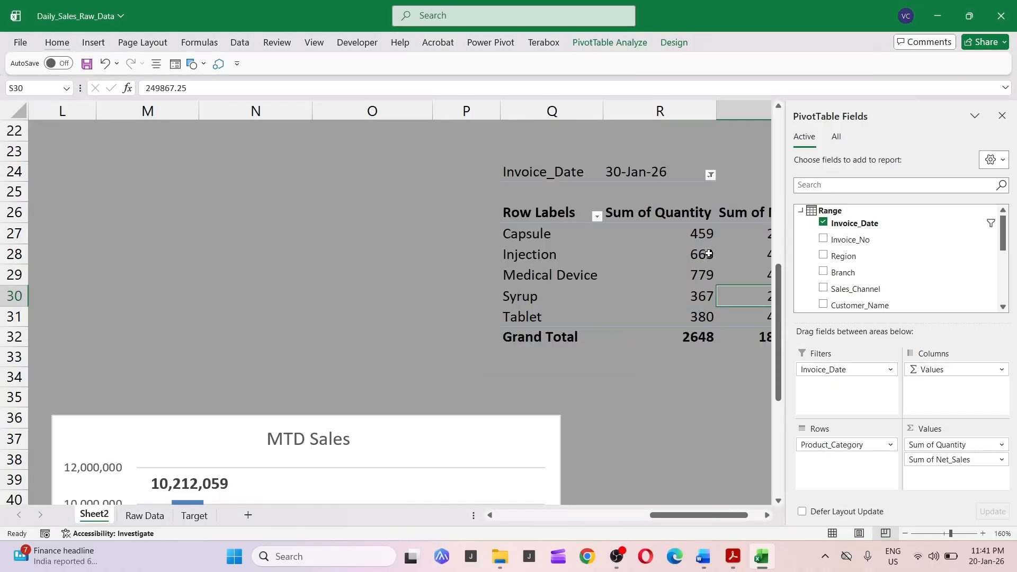
Copy the pivot table's Sum of Quantity values for the five product categories.
click(728, 218)
key(Down)
key(Left)
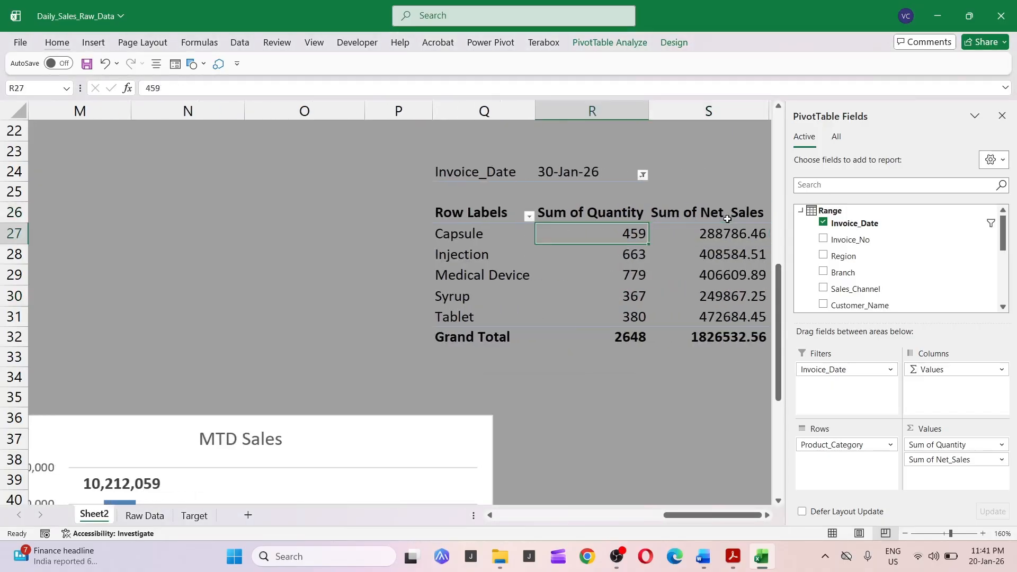
key(ctrl+shift+Down)
key(shift+Up)
key(shift+Right)
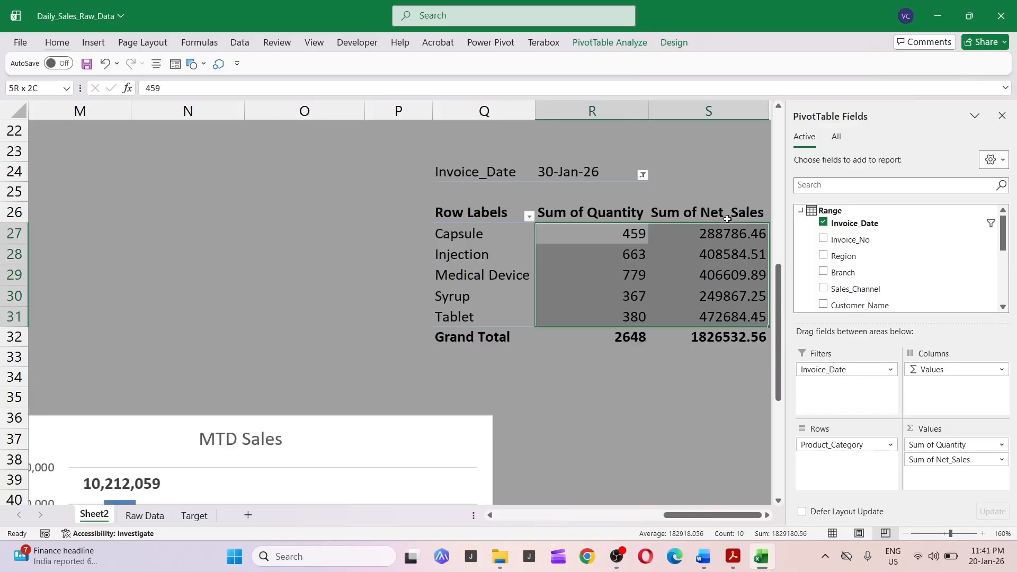
key(shift+Left)
key(ctrl+c)
Paste the quantities as values into the Qty Sold column of the Product / Category-wise Sales table.
key(Home)
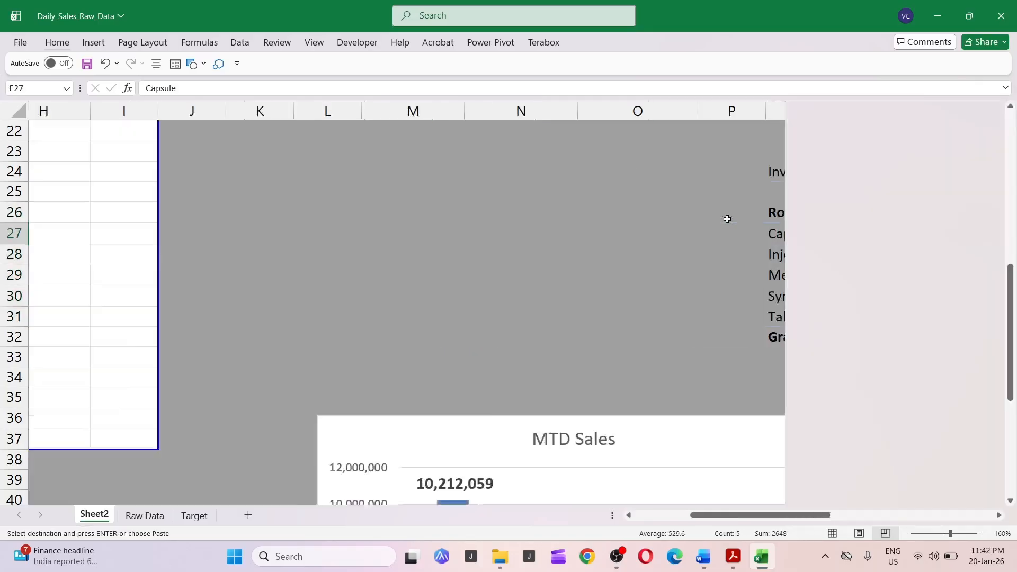
key(Right)
key(Right)
key(Right)
key(Down)
key(Down)
key(Down)
key(Down)
key(Down)
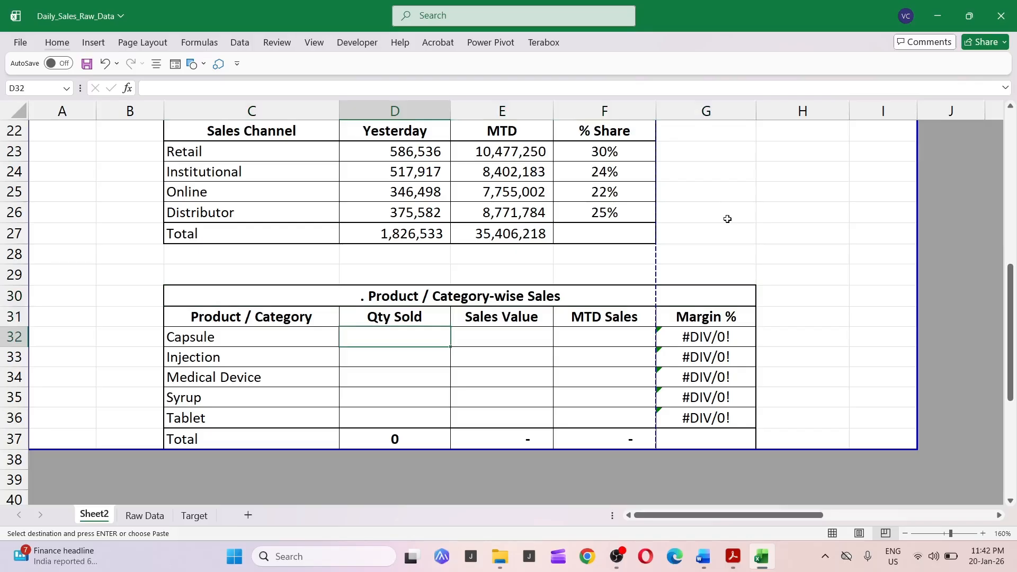
key(ctrl+alt+v)
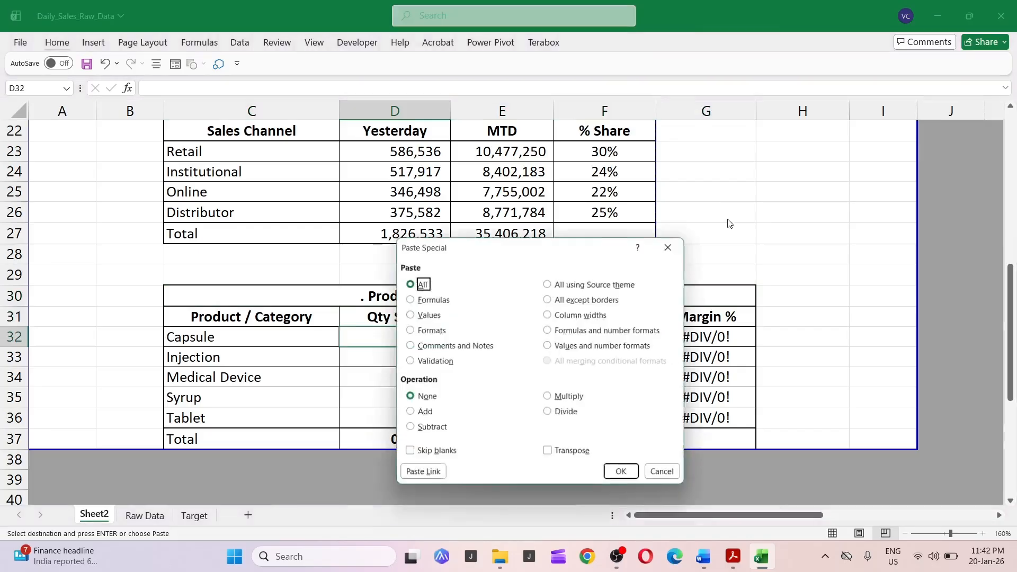
key(v)
key(Return)
Copy the pivot table's Sum of Net_Sales values for the five product categories.
key(Right)
key(Right)
key(Right)
key(Right)
key(Right)
key(Right)
key(Right)
key(Right)
key(Right)
key(Right)
key(Right)
key(Right)
key(Right)
key(Right)
key(Right)
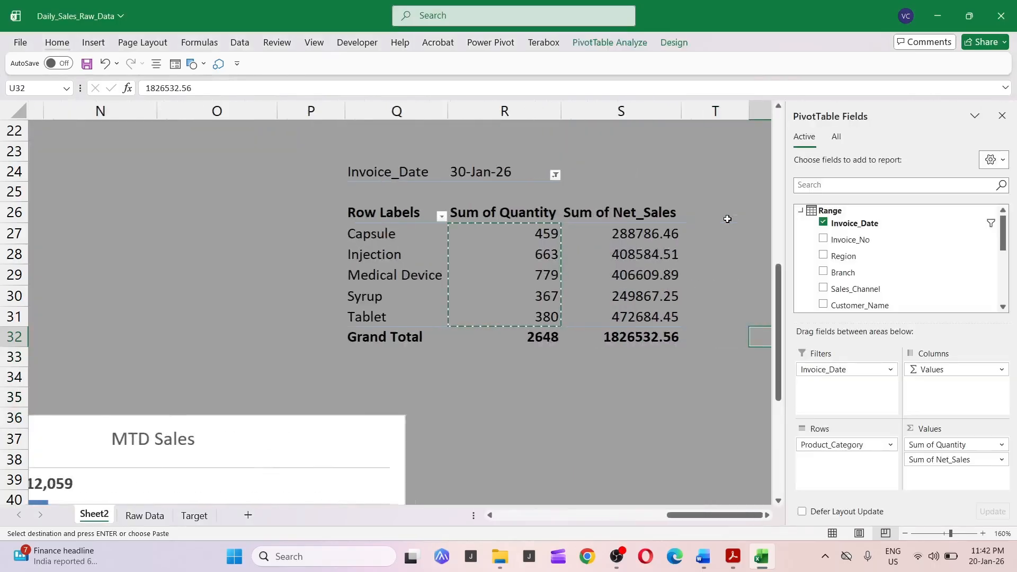
key(Right)
key(Right)
key(Left)
key(Left)
key(Up)
key(Up)
key(Up)
key(Up)
key(Up)
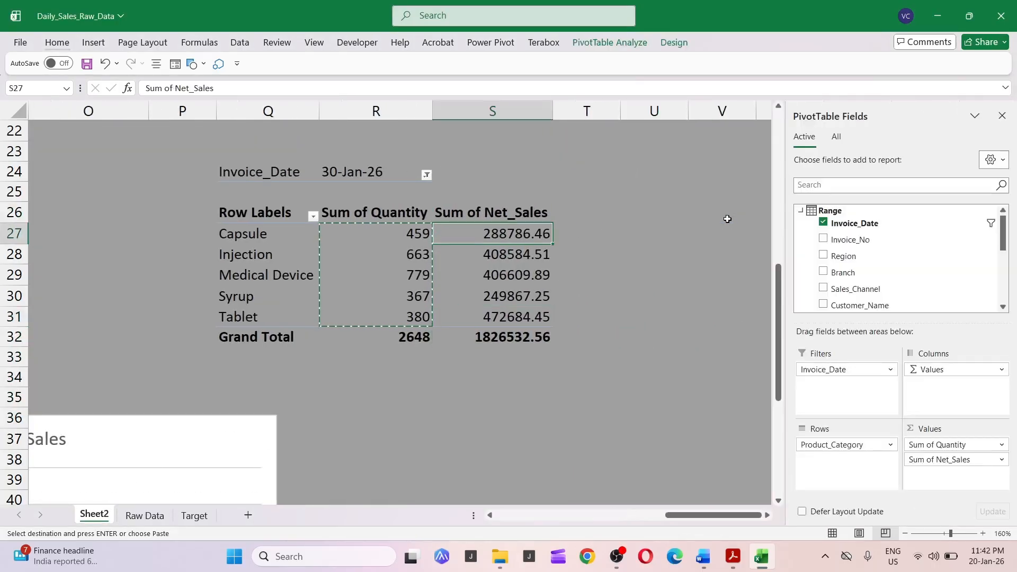
key(ctrl+shift+Down)
key(shift+Up)
Paste the net sales as values into the Sales Value column of the product table.
key(Left)
key(Left)
key(Left)
key(Left)
key(Left)
key(Left)
key(Left)
key(Left)
key(Left)
key(Left)
key(Left)
key(Left)
key(Left)
key(Left)
key(Left)
key(Left)
key(Left)
key(Left)
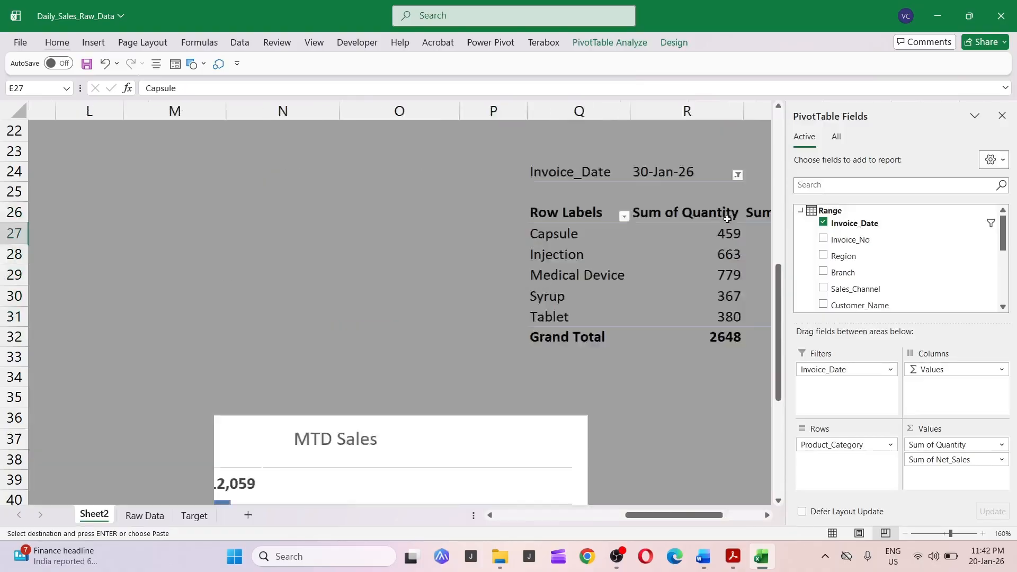
key(Right)
key(Right)
key(Right)
key(Down)
key(Down)
key(Right)
key(Down)
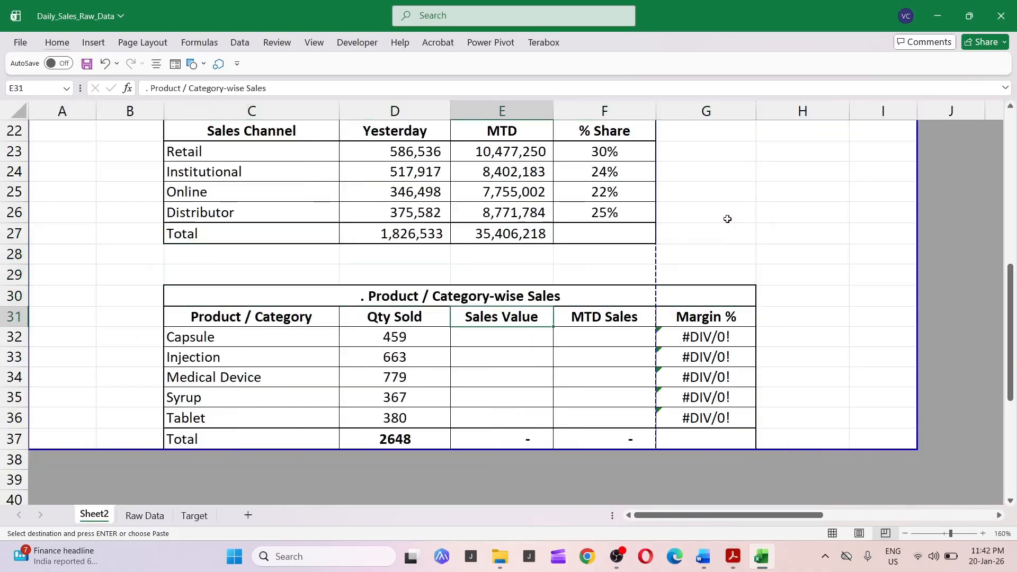
key(Down)
key(Down)
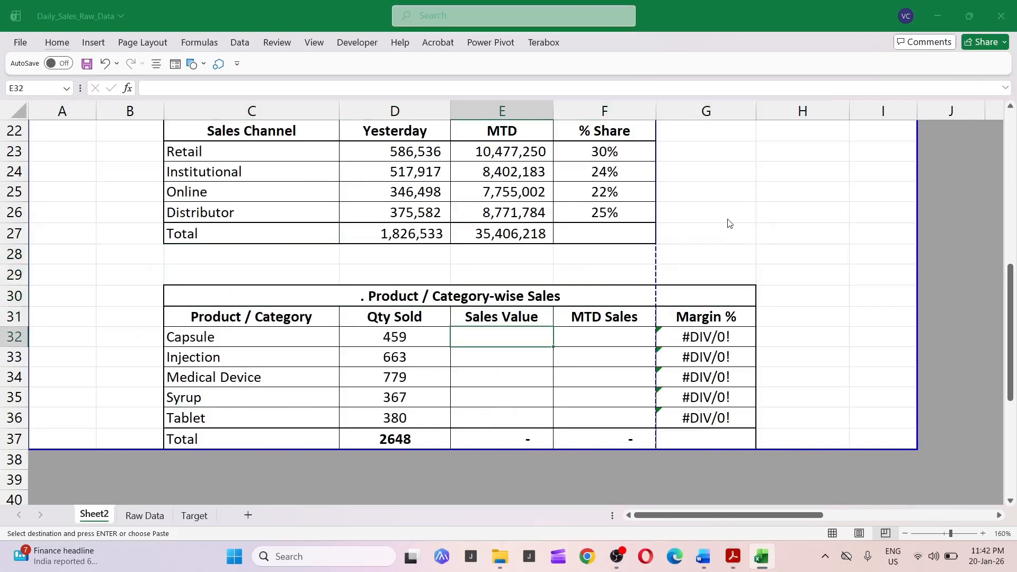
key(ctrl+alt+v)
key(v)
key(Return)
Reset the pivot table's Invoice_Date filter to All and copy the category net sales values.
key(Right)
key(Up)
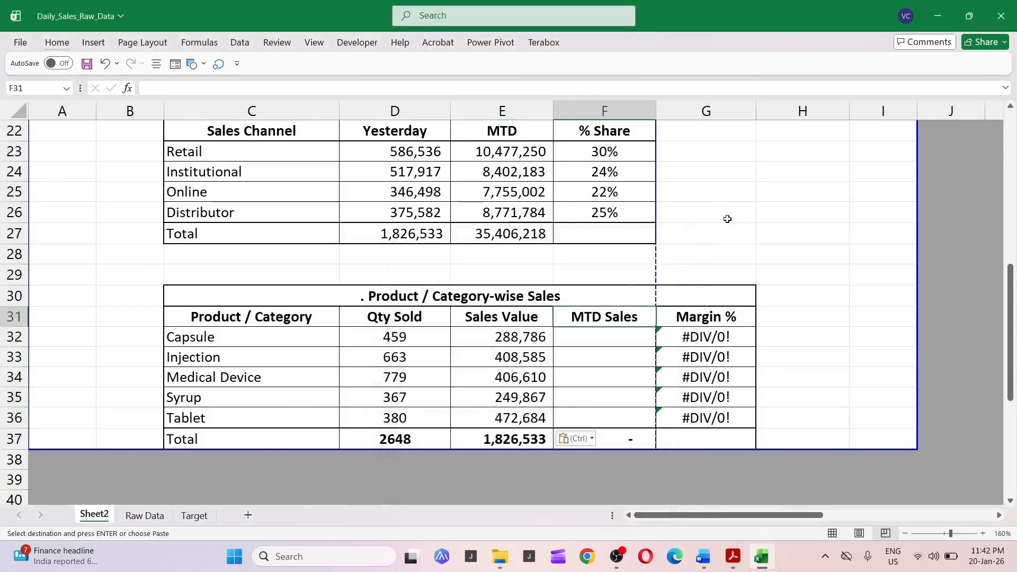
key(Right)
key(Right)
key(Right)
key(Right)
key(Right)
key(Right)
key(Right)
key(Right)
key(Right)
key(Right)
key(Right)
key(Right)
key(Right)
key(Right)
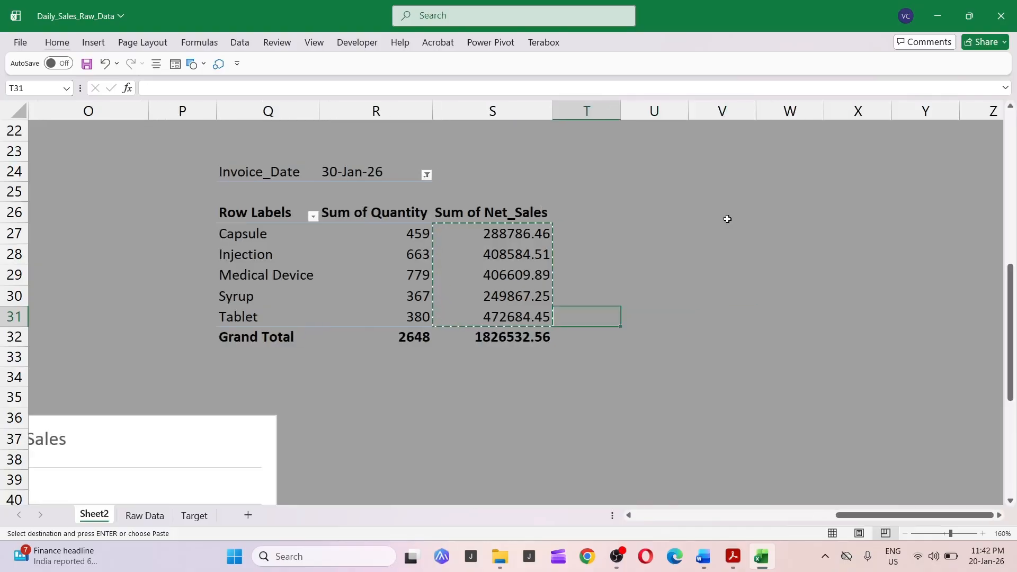
scroll(542, 170, up, 2)
click(427, 300)
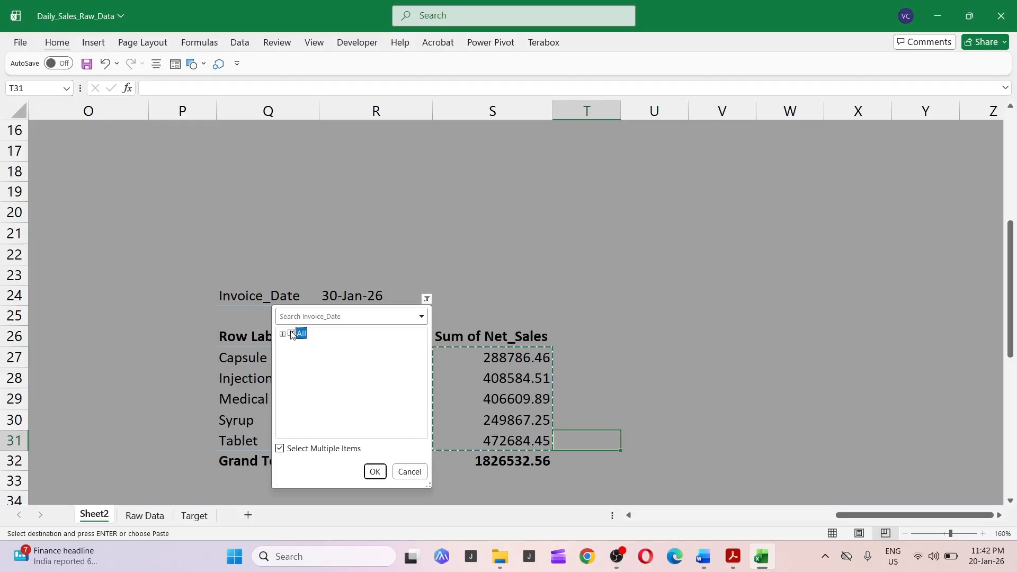
click(375, 472)
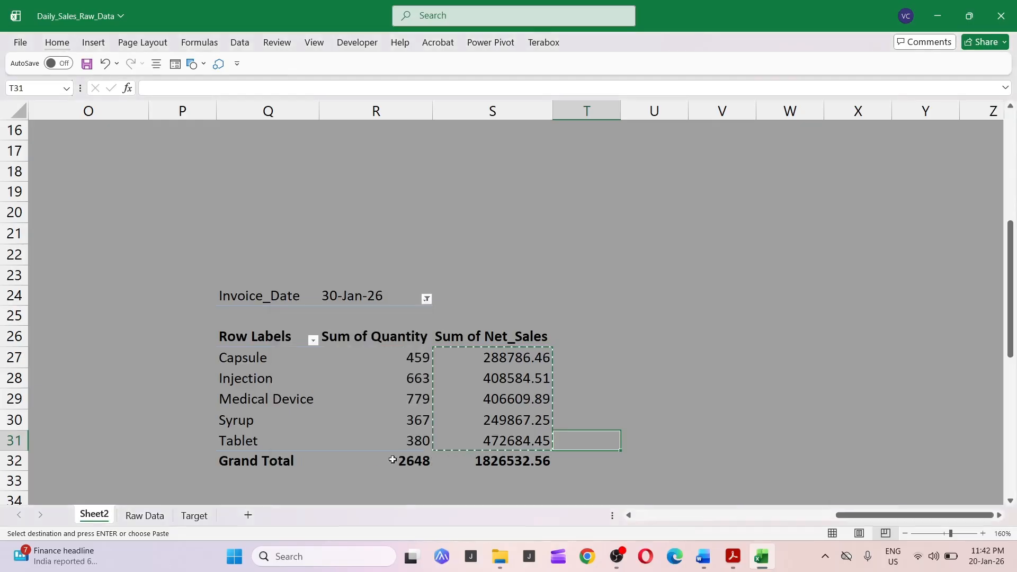
click(493, 370)
click(493, 356)
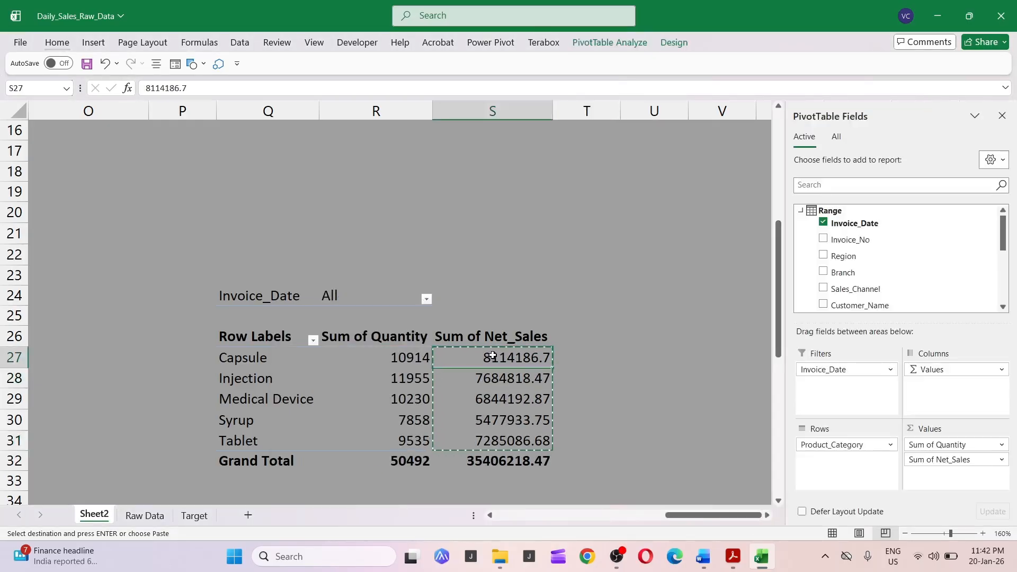
key(ctrl+shift+Down)
key(shift+Up)
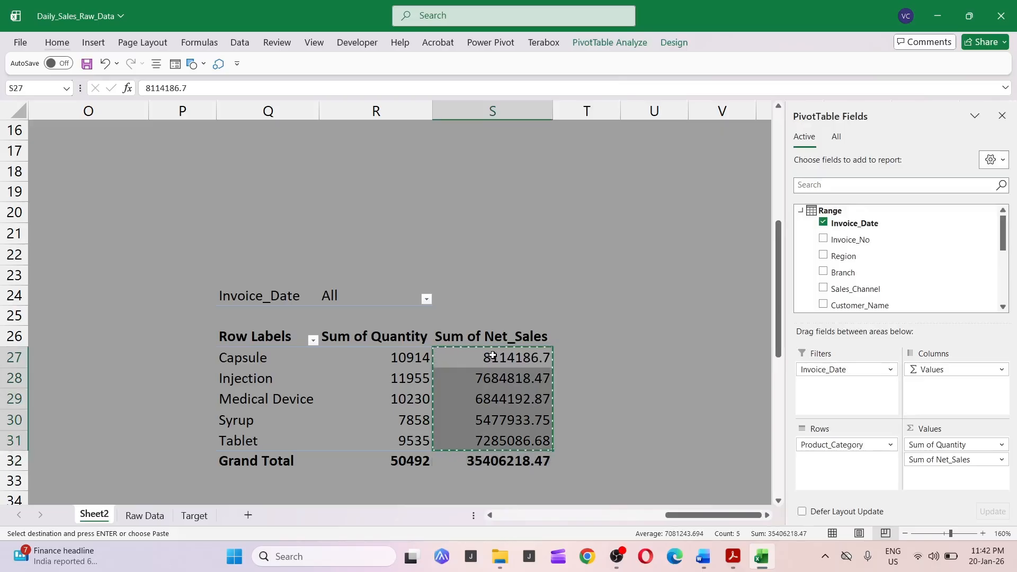
Paste the all-dates net sales as values into the MTD Sales column of the product table.
key(ctrl+Left)
key(ctrl+Left)
key(ctrl+Left)
key(ctrl+Left)
key(Down)
key(Down)
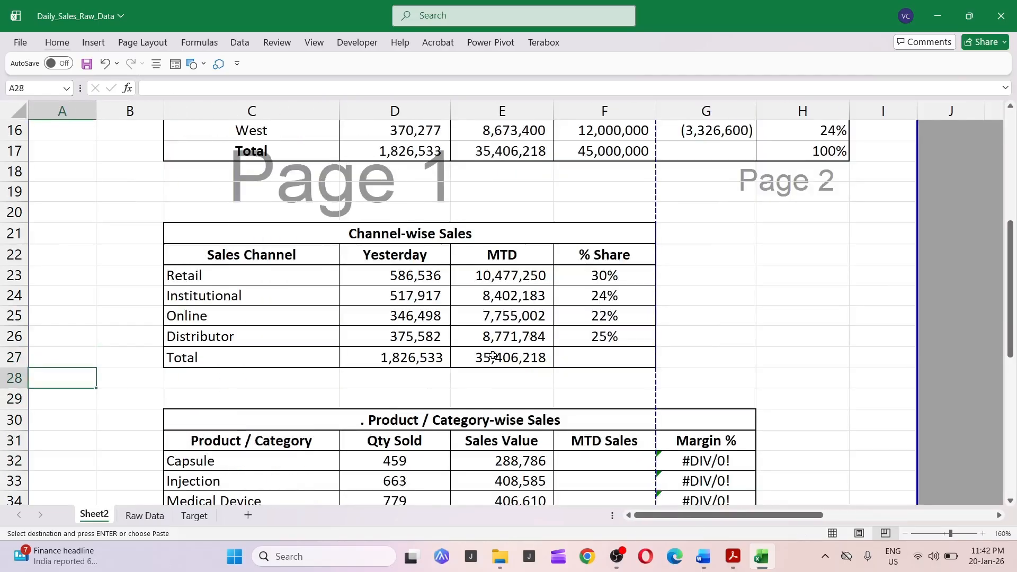
key(Right)
key(Right)
key(Right)
key(Down)
key(Down)
key(Down)
key(Down)
key(Down)
key(Down)
key(Down)
key(Down)
key(Down)
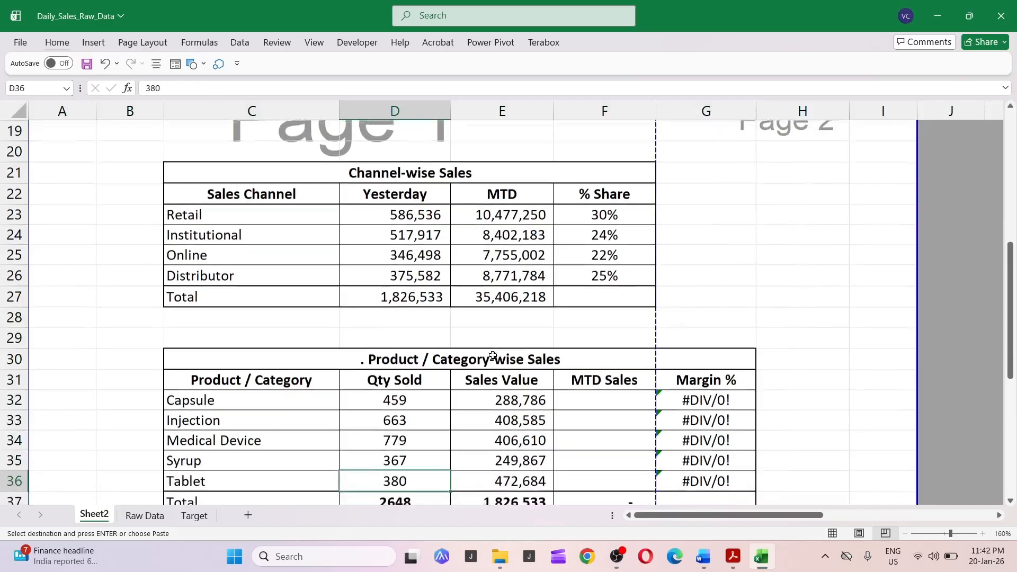
key(Up)
key(Up)
key(Up)
key(Up)
key(Right)
key(Right)
key(Up)
key(Up)
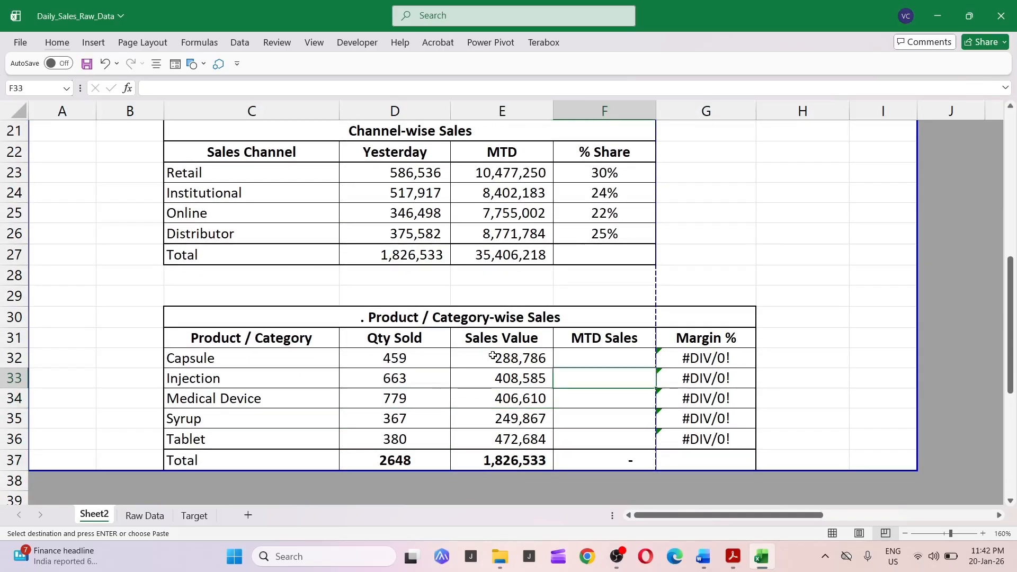
key(Down)
key(Up)
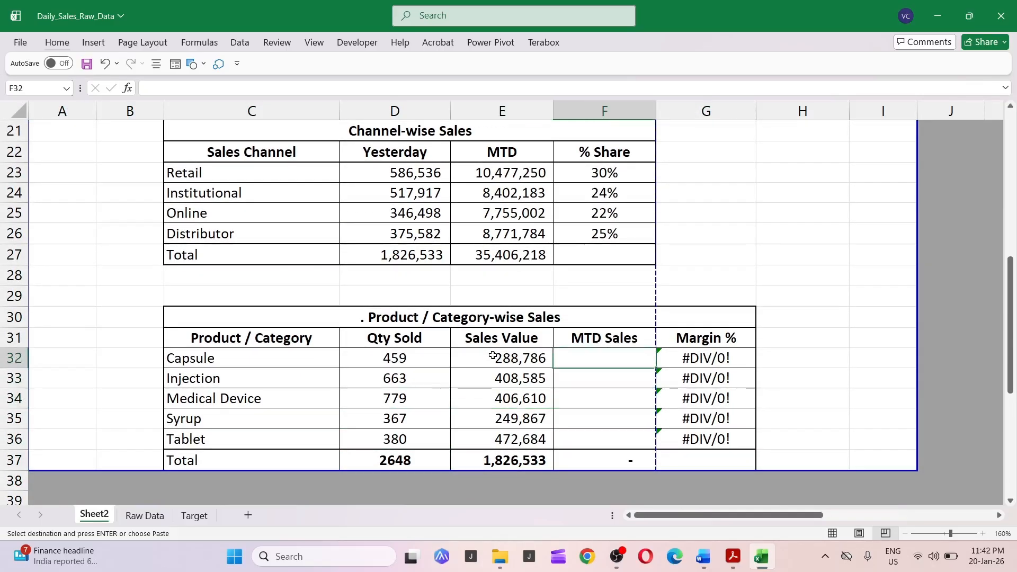
key(ctrl+alt+v)
key(v)
key(Return)
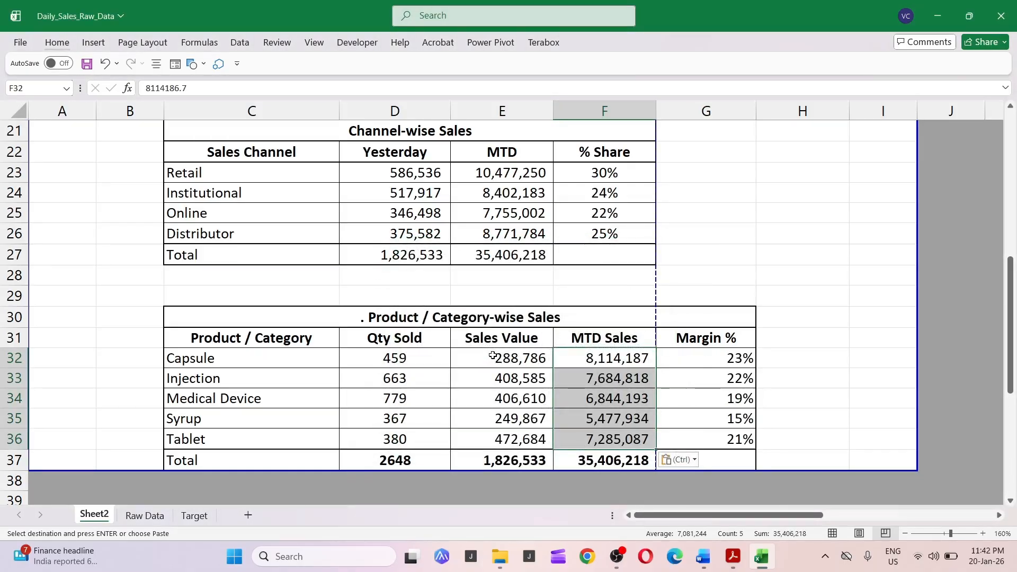
Clear the pasted values from the Qty Sold, Sales Value and MTD Sales columns of the product table.
key(Left)
key(Left)
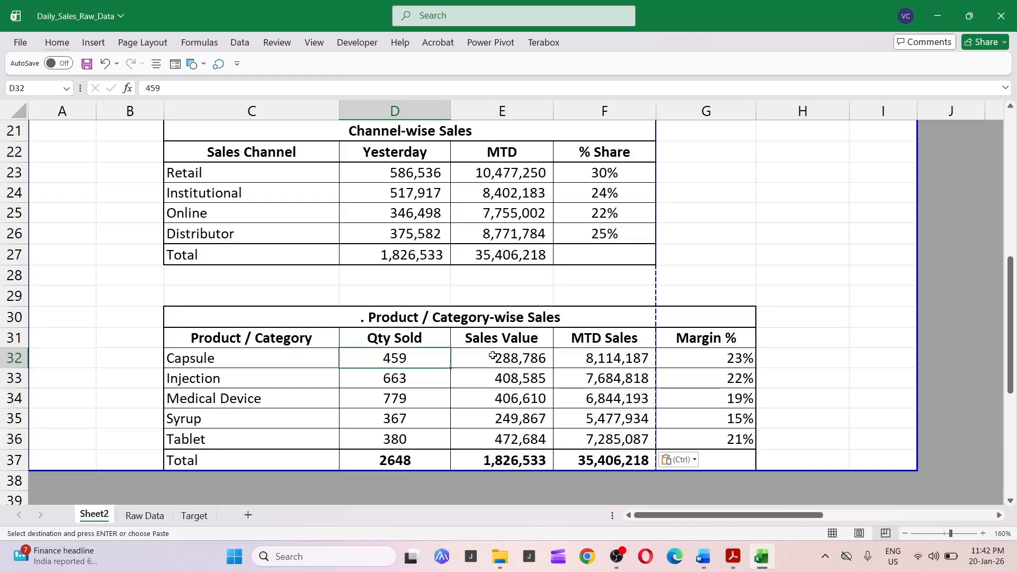
key(ctrl+Page_Down)
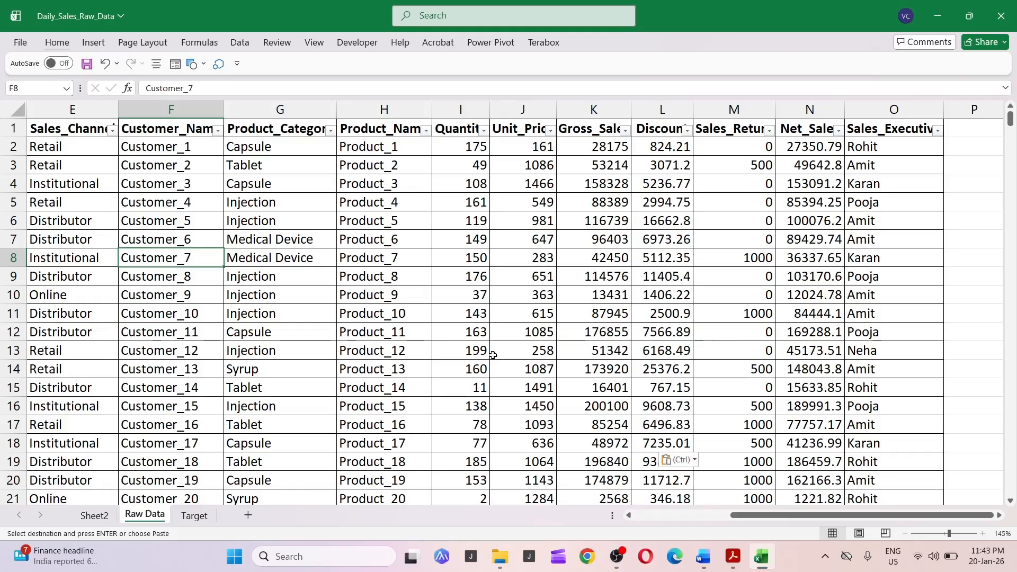
key(ctrl+Page_Up)
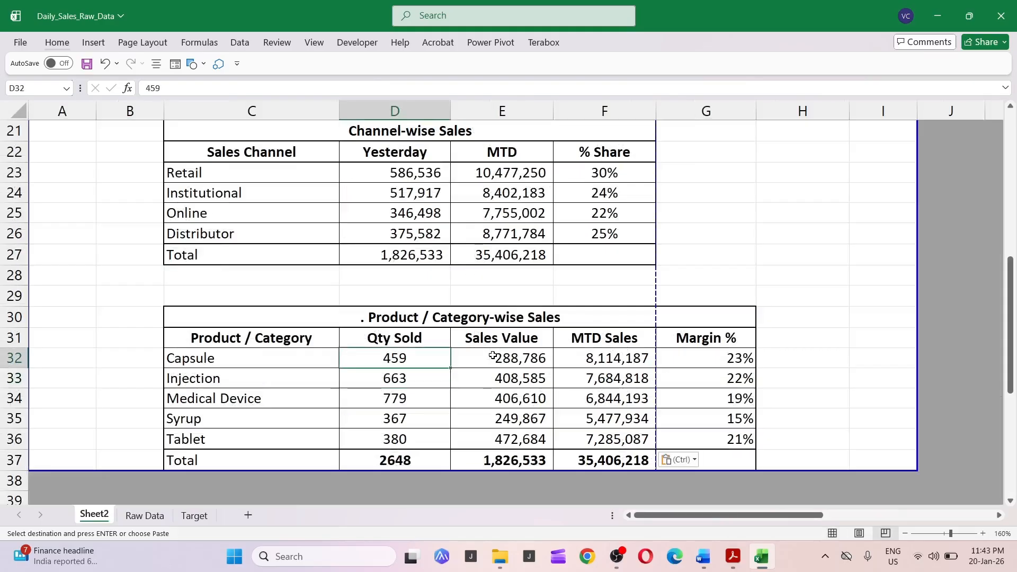
key(shift+Down)
key(shift+Down)
key(shift+Down)
key(shift+Down)
key(shift+Down)
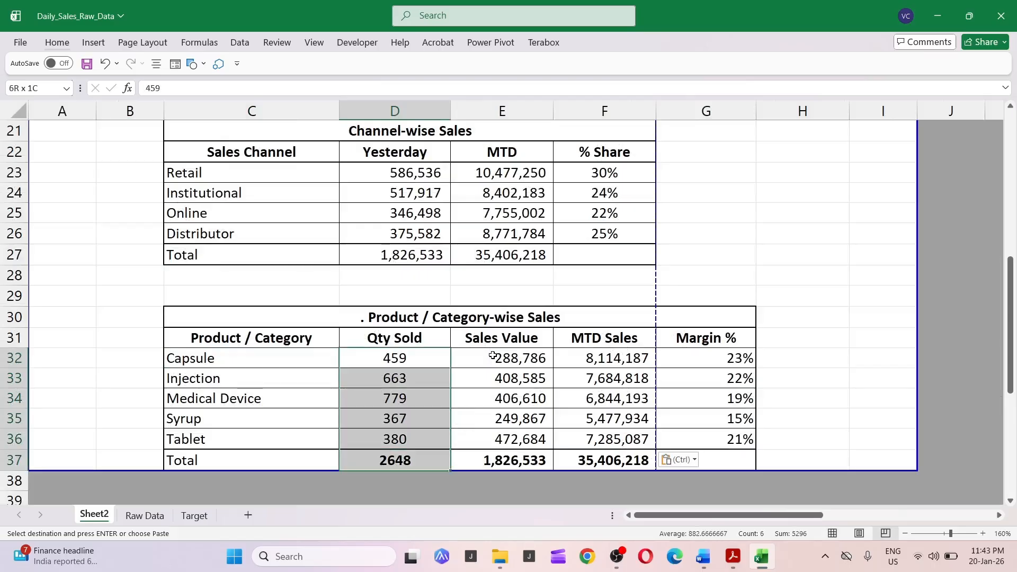
key(shift+Up)
key(shift+Right)
key(shift+Right)
key(shift+Right)
key(shift+Left)
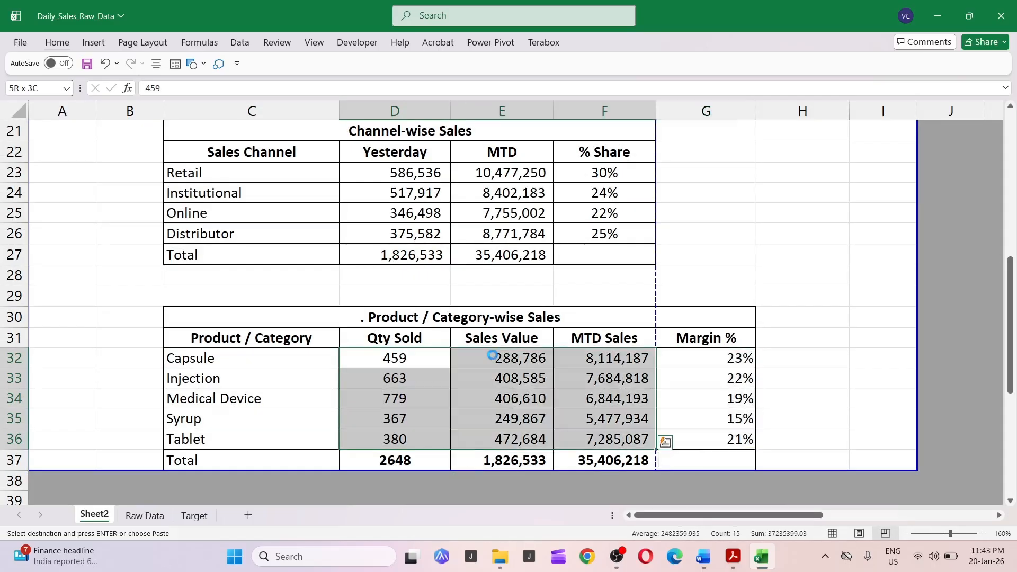
key(Delete)
Begin a SUMIFS formula in the Capsule Qty Sold cell summing the Raw Data Net_Sales column by the Product_Category column.
key(shift+BackSpace)
text(+sumif)
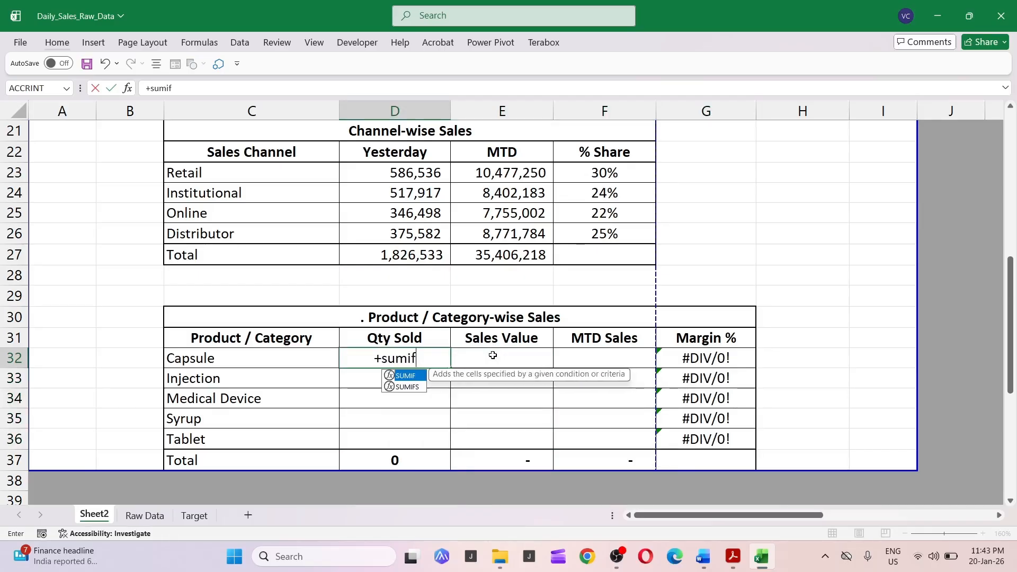
text(s()
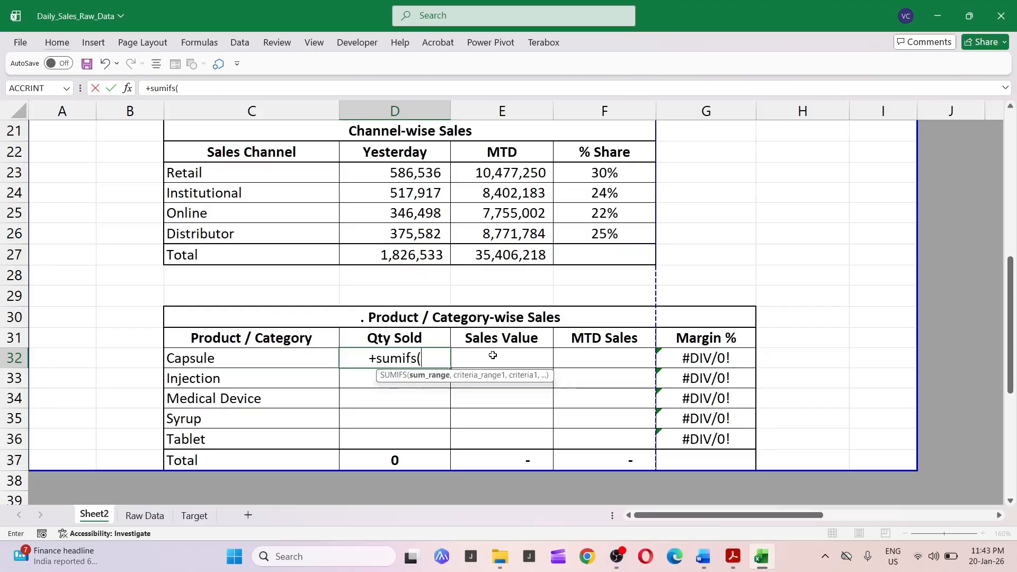
key(ctrl+Page_Down)
key(Right)
key(Right)
key(Right)
key(Right)
key(Right)
key(Right)
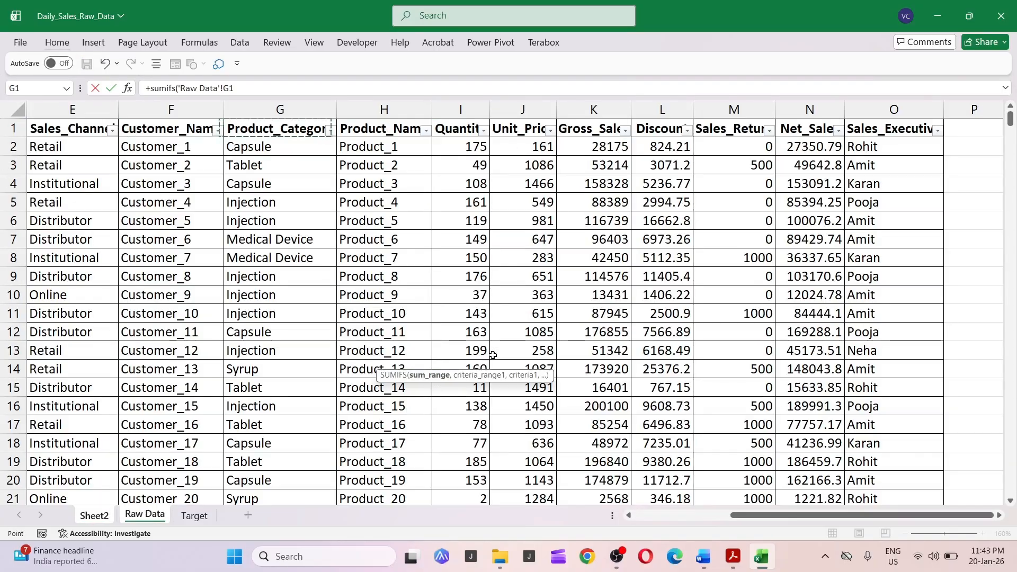
key(Right)
key(Right)
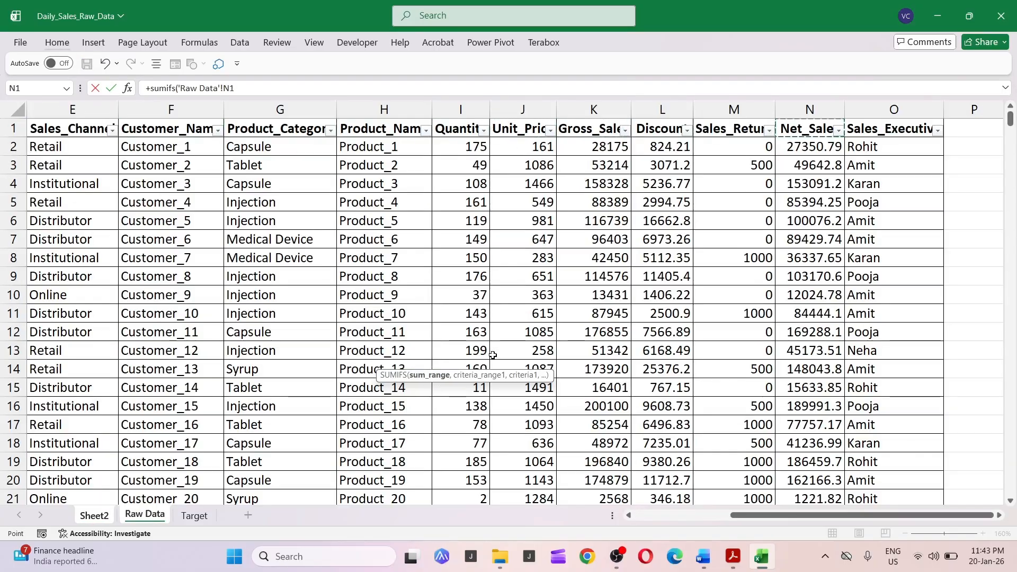
key(ctrl+space)
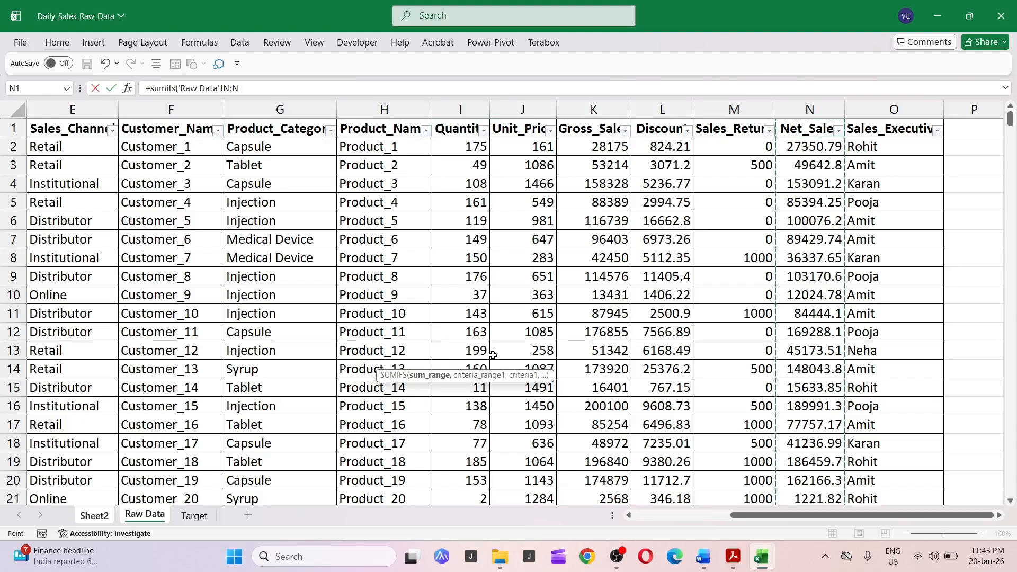
text(,)
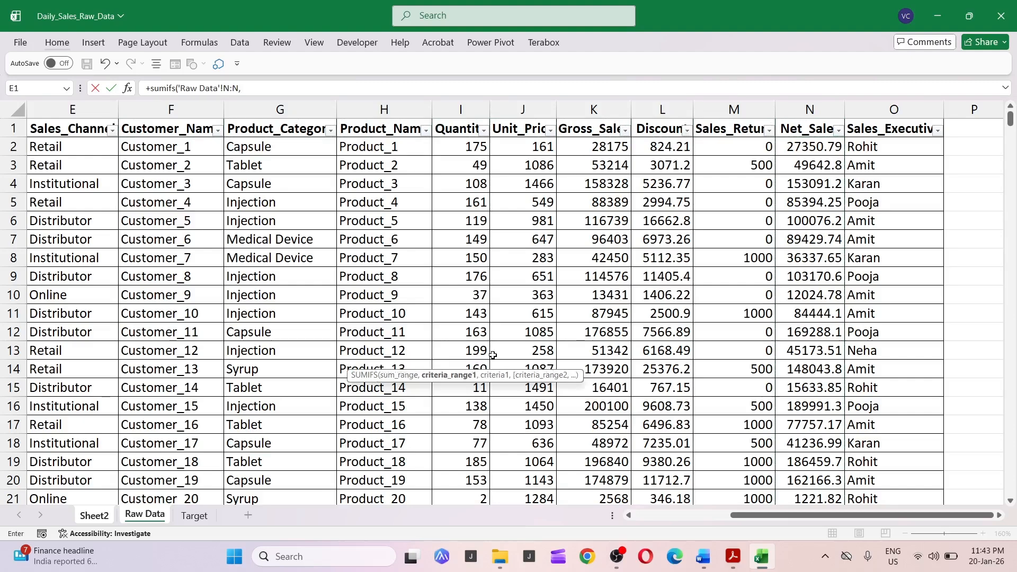
key(ctrl+Left)
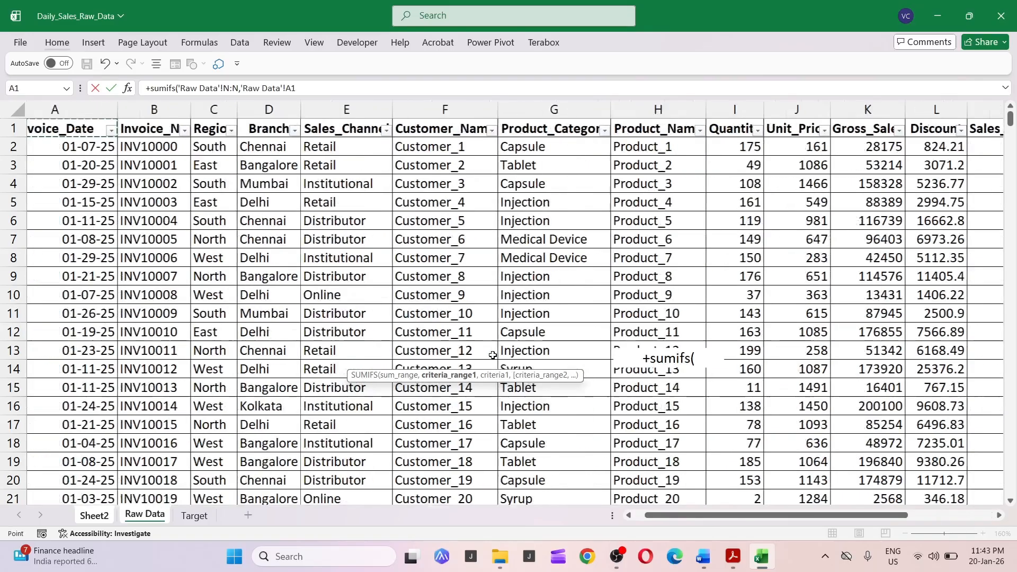
key(Right)
key(Right)
key(Right)
key(Right)
key(Right)
key(Right)
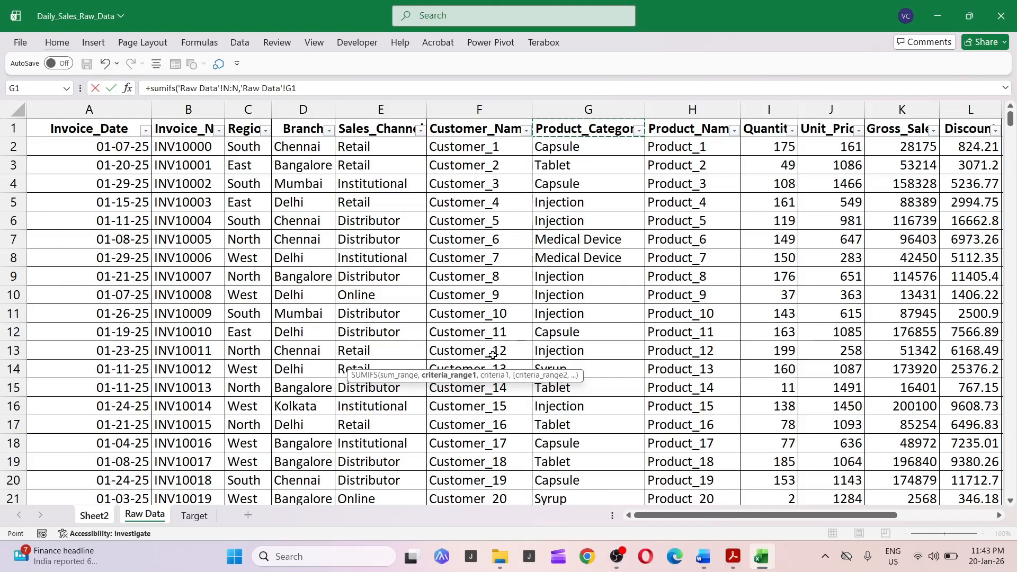
key(ctrl+space)
text(,)
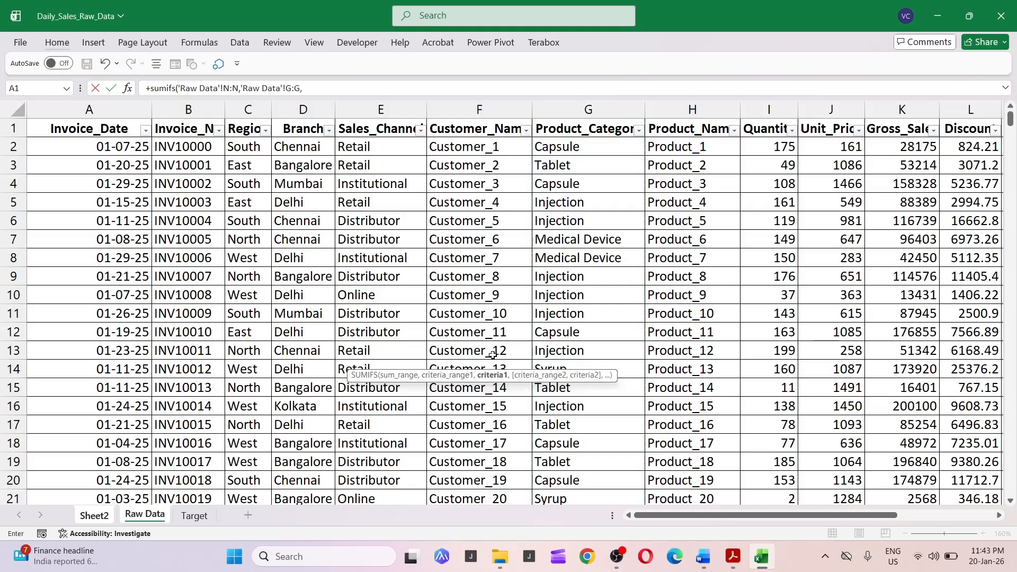
Complete the formula with the Capsule category criterion and an Invoice_Date criterion equal to the absolute report date in C1.
key(ctrl+Page_Up)
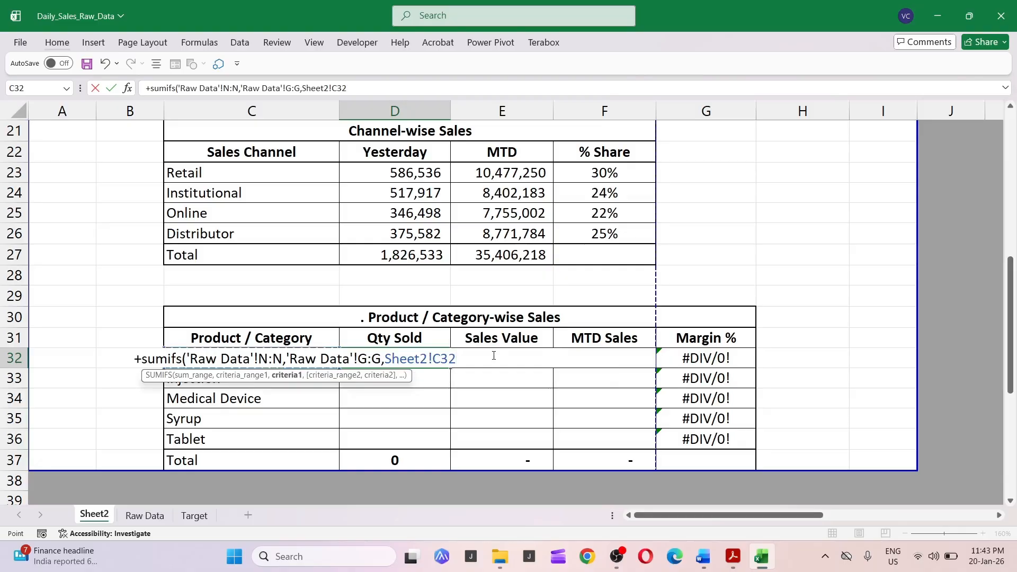
text(,)
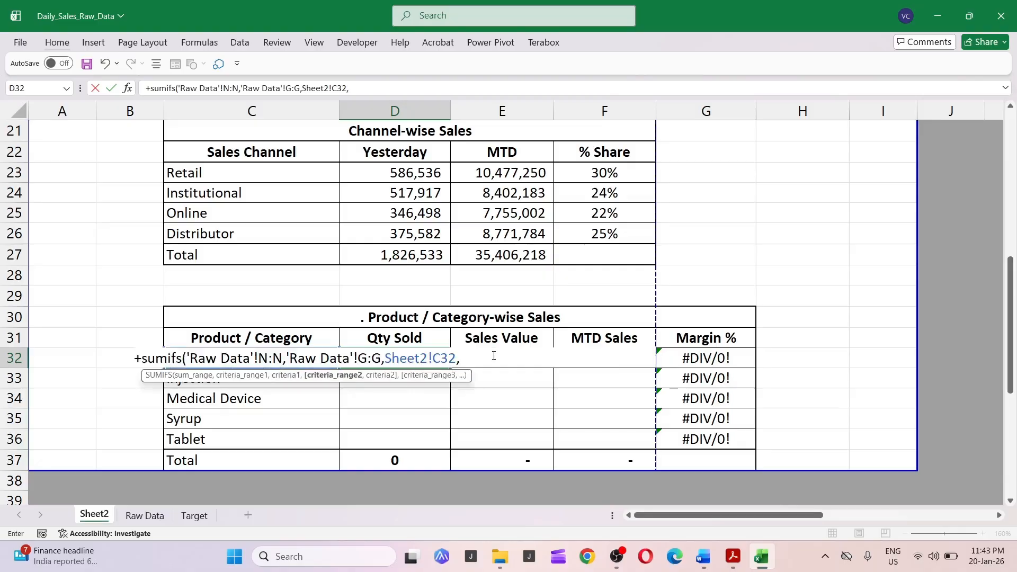
key(ctrl+Page_Down)
key(ctrl+space)
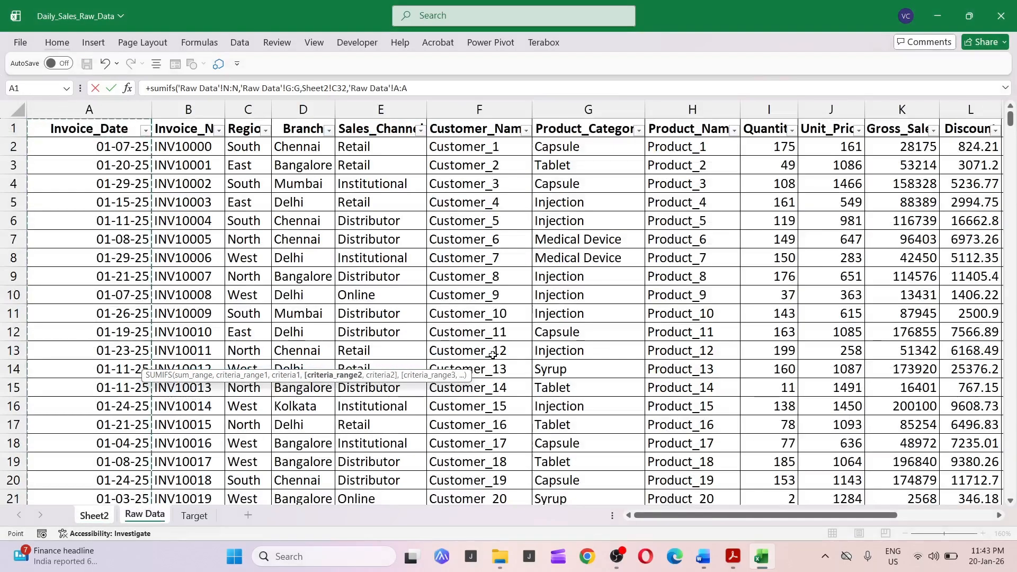
text(,)
key(ctrl+Page_Up)
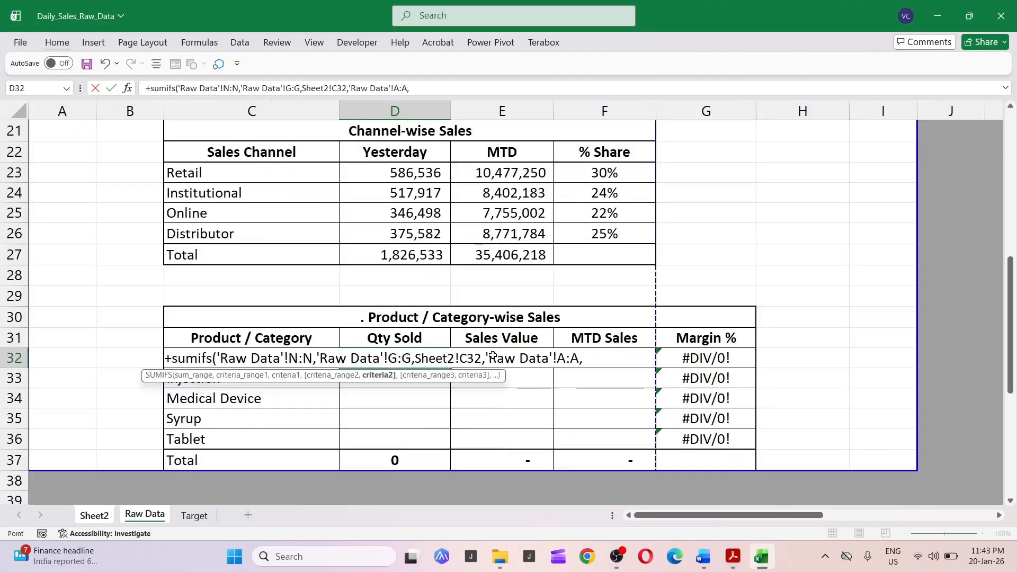
key(Up)
key(Up)
key(Up)
key(Up)
key(Up)
key(Up)
key(Up)
key(Up)
key(Up)
key(Up)
key(Up)
key(Up)
key(Up)
key(Up)
key(Up)
key(Up)
key(Up)
key(Up)
key(Up)
key(Up)
key(Up)
key(Up)
key(Up)
key(Up)
key(Up)
key(Up)
key(Up)
key(Up)
key(Up)
key(Up)
key(Up)
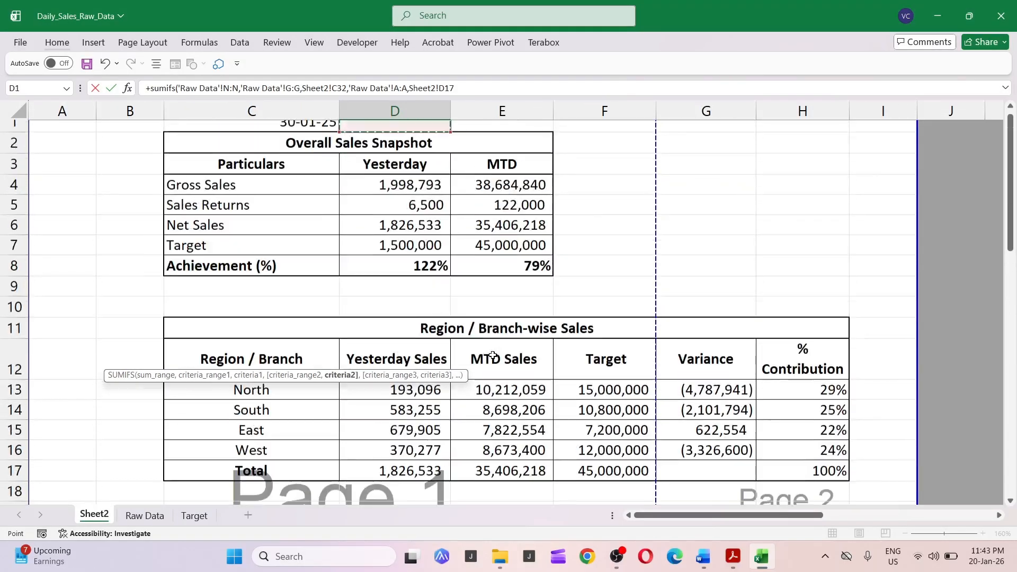
key(Left)
key(F4)
text())
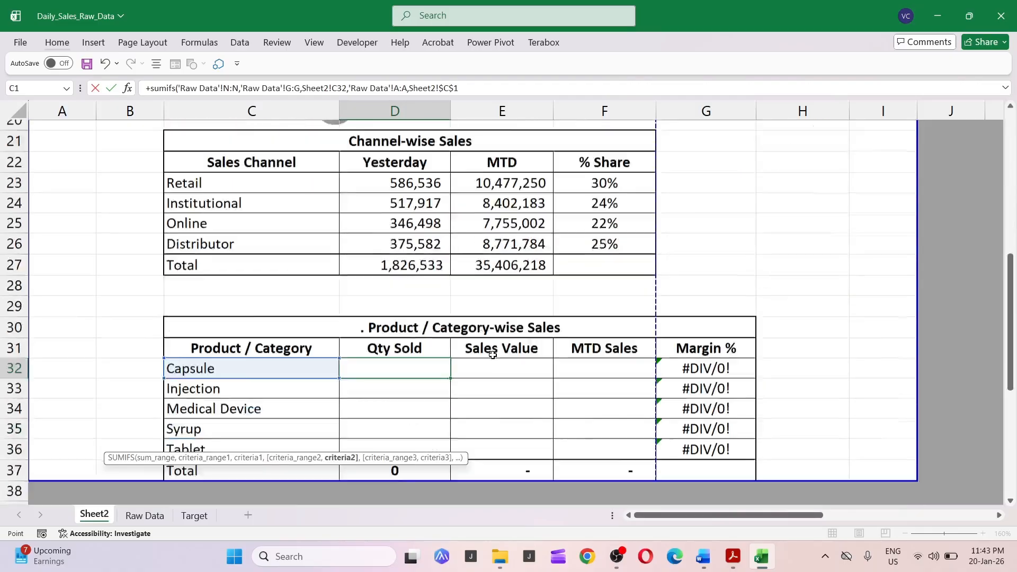
key(ctrl+Return)
key(F2)
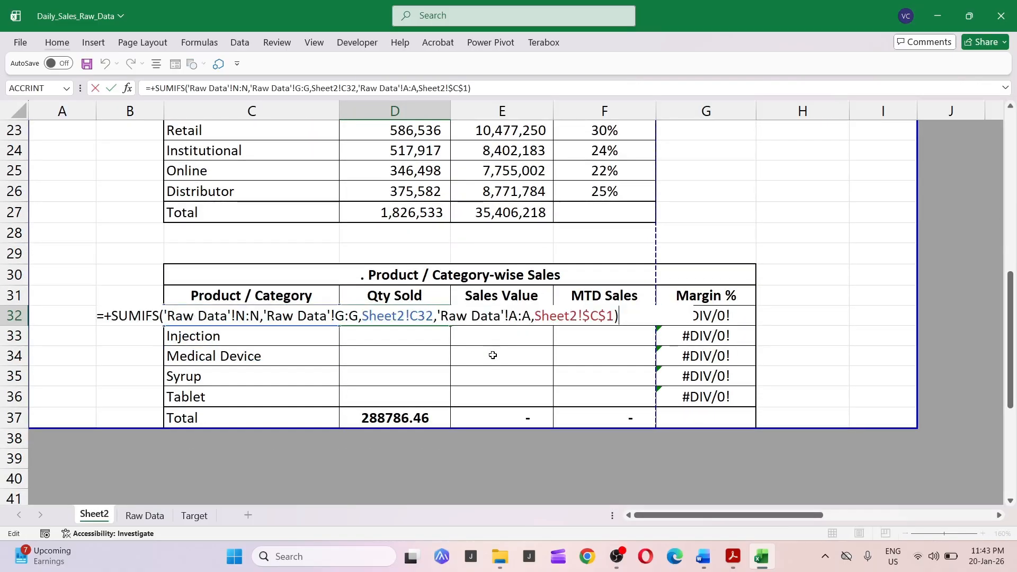
key(Escape)
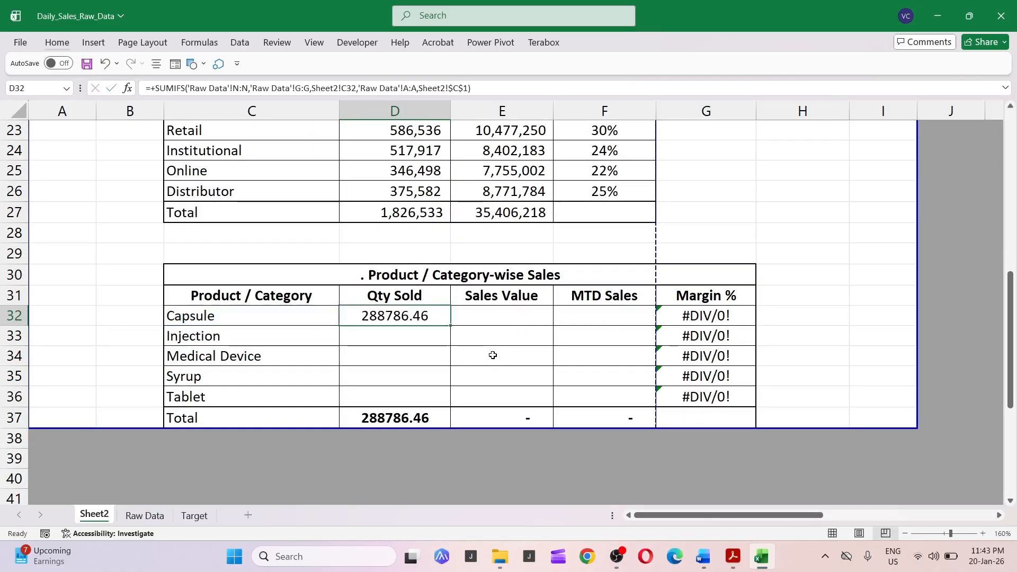
key(ctrl+c)
key(Down)
key(shift+Down)
key(shift+Down)
key(shift+Down)
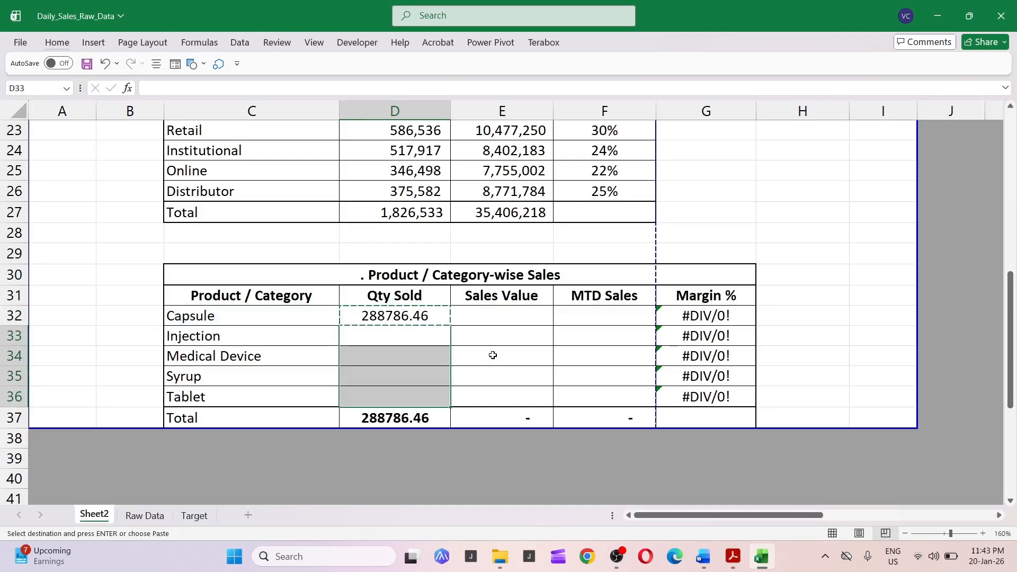
text(vf)
key(Up)
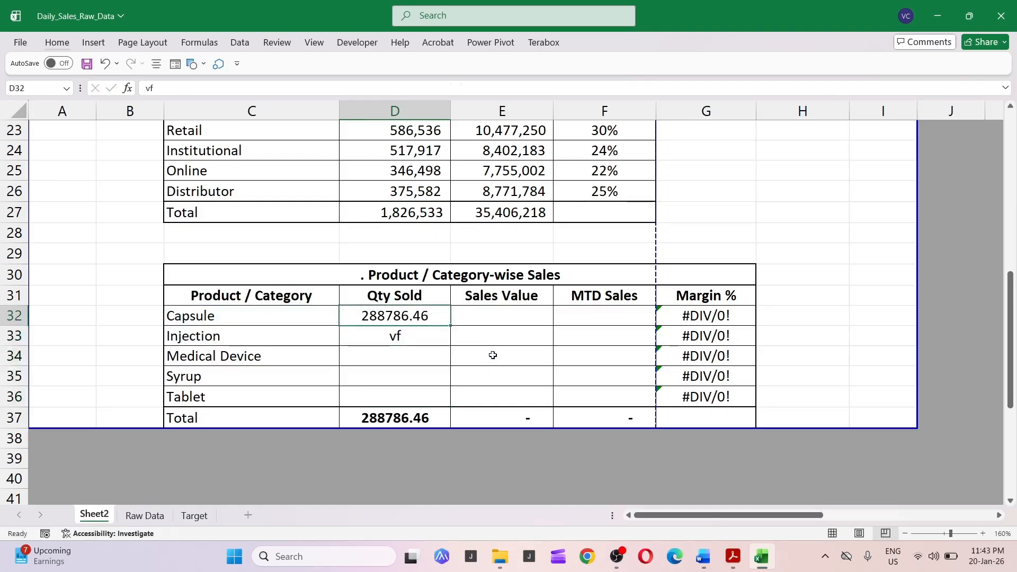
Copy the Capsule formula down as formulas to the remaining category cells of the Qty Sold column.
key(ctrl+c)
key(Down)
key(ctrl+shift+Down)
key(shift+Up)
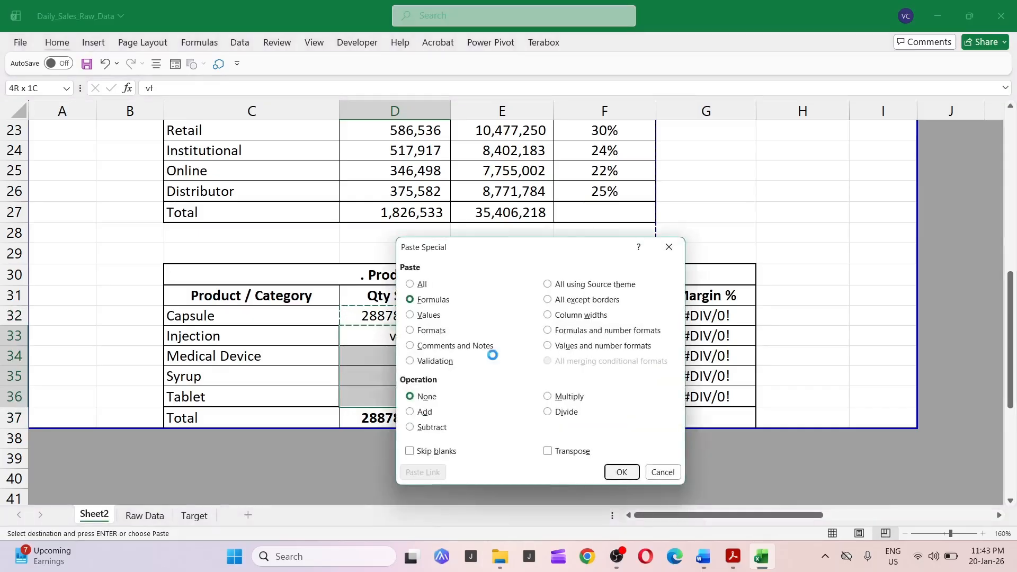
key(Return)
key(Down)
key(Down)
key(Down)
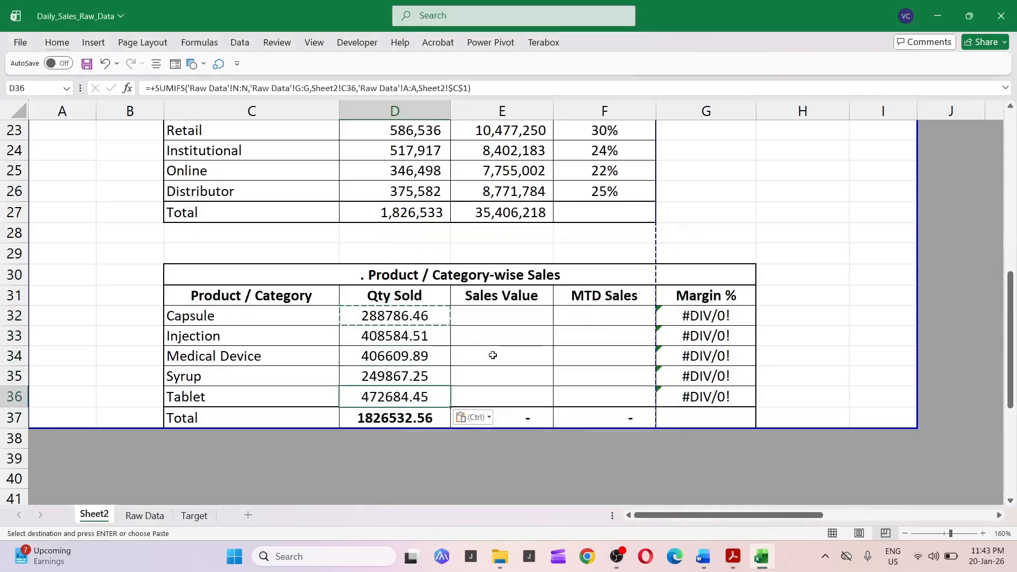
Inspect the copied SUMIFS formulas in the Qty Sold column.
key(Escape)
key(F2)
key(Escape)
key(Up)
key(Up)
key(Up)
key(Up)
key(Right)
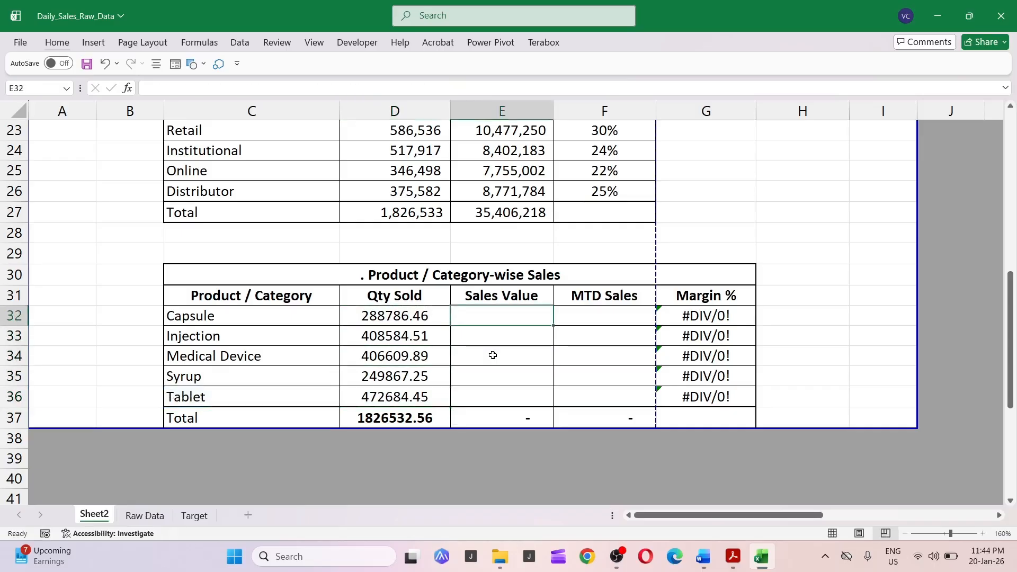
key(Left)
key(F2)
key(Escape)
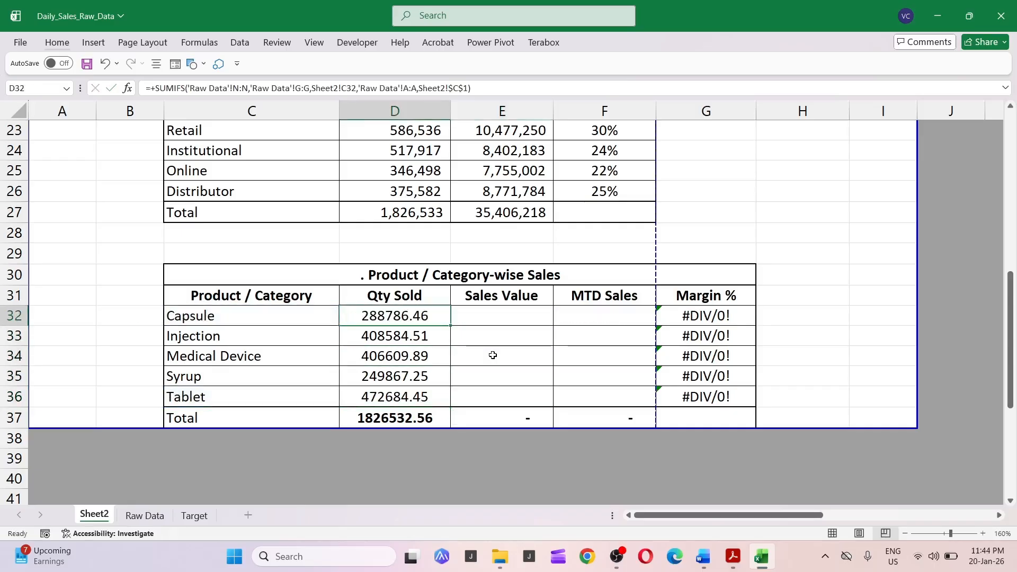
key(F2)
key(Escape)
Review the Raw Data column layout and the Capsule SUMIFS formula again.
key(ctrl+Page_Down)
key(Up)
key(Right)
key(Right)
key(Right)
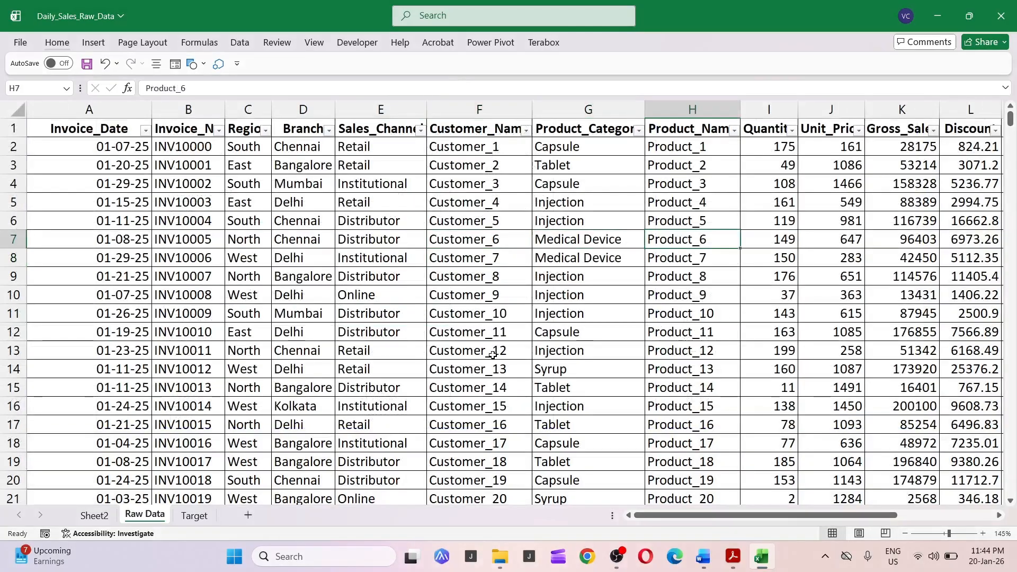
key(ctrl+Page_Up)
key(F2)
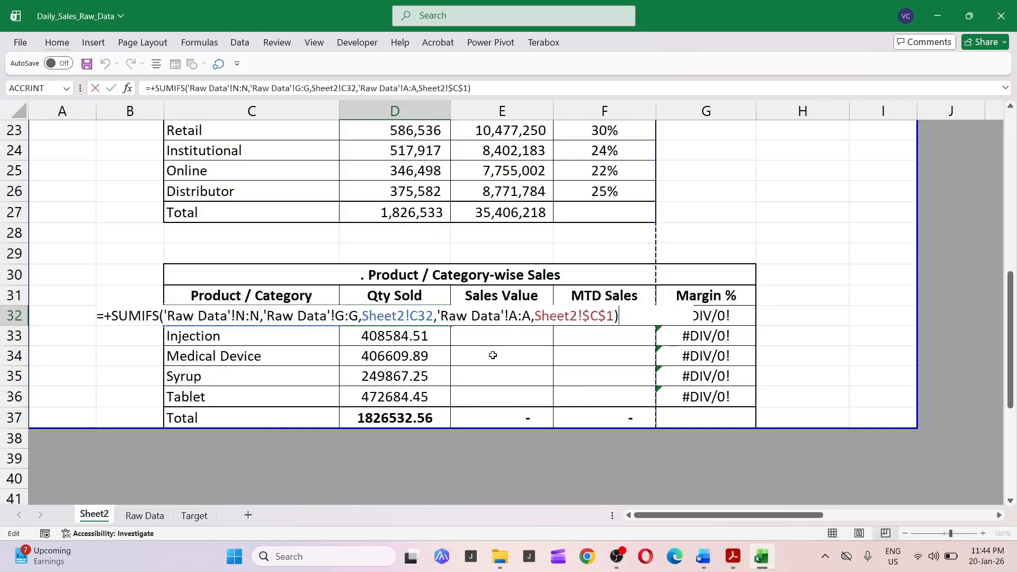
scroll(492, 355, up, 3)
text(+)
key(shift+Home)
key(Escape)
key(Down)
key(Down)
key(Down)
key(Down)
key(Down)
key(Down)
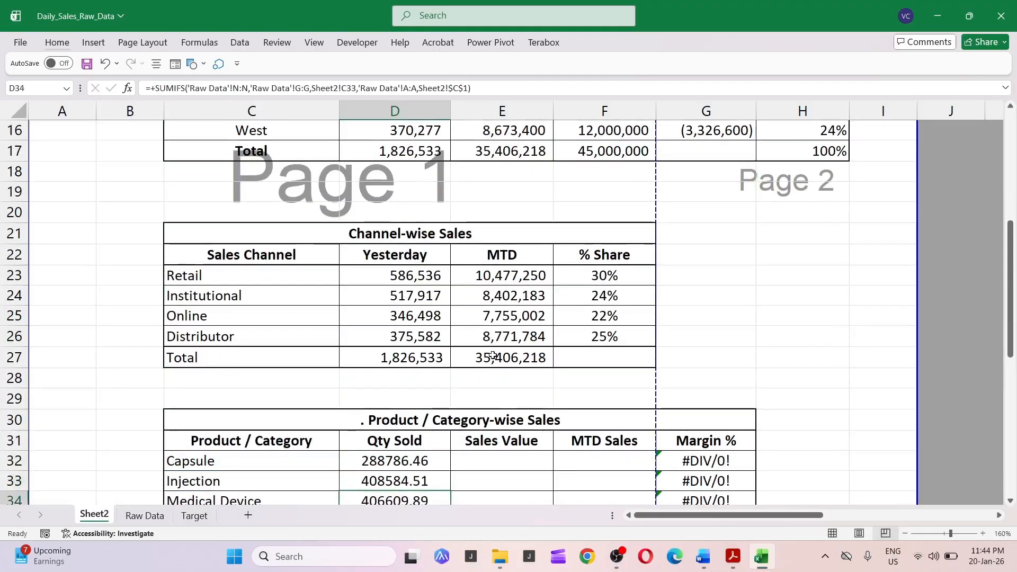
key(Up)
key(Up)
key(Up)
key(Up)
key(Up)
key(Up)
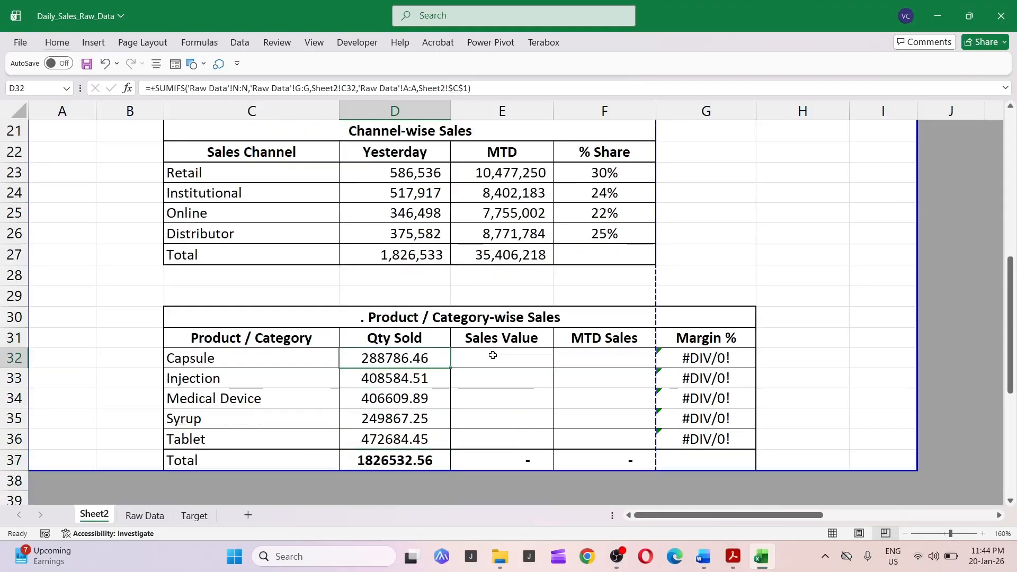
Move the Capsule net sales SUMIFS formula into the Sales Value cell and restore the Qty Sold cell's formula.
key(F2)
key(shift+Home)
key(Delete)
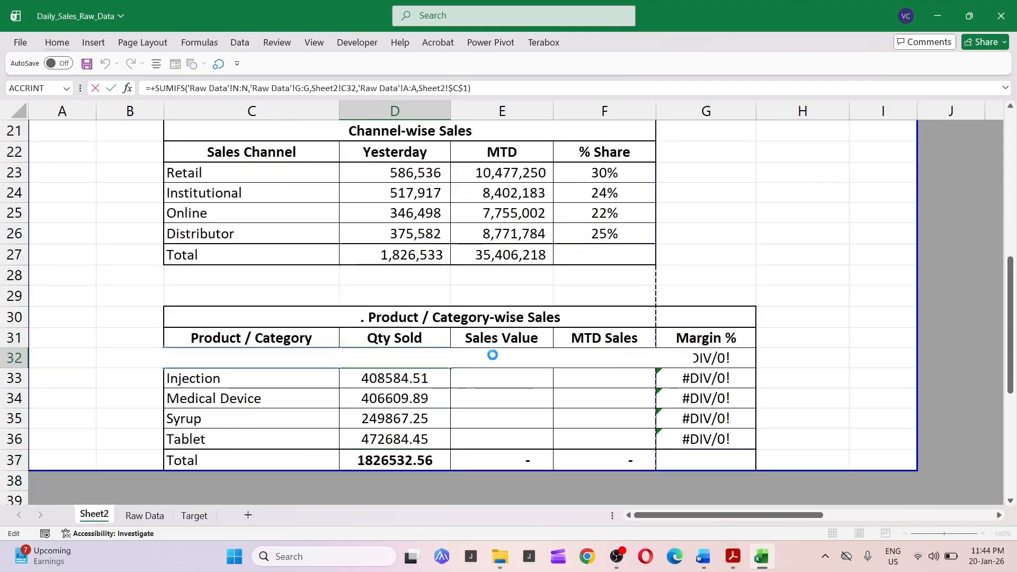
key(Tab)
key(ctrl+v)
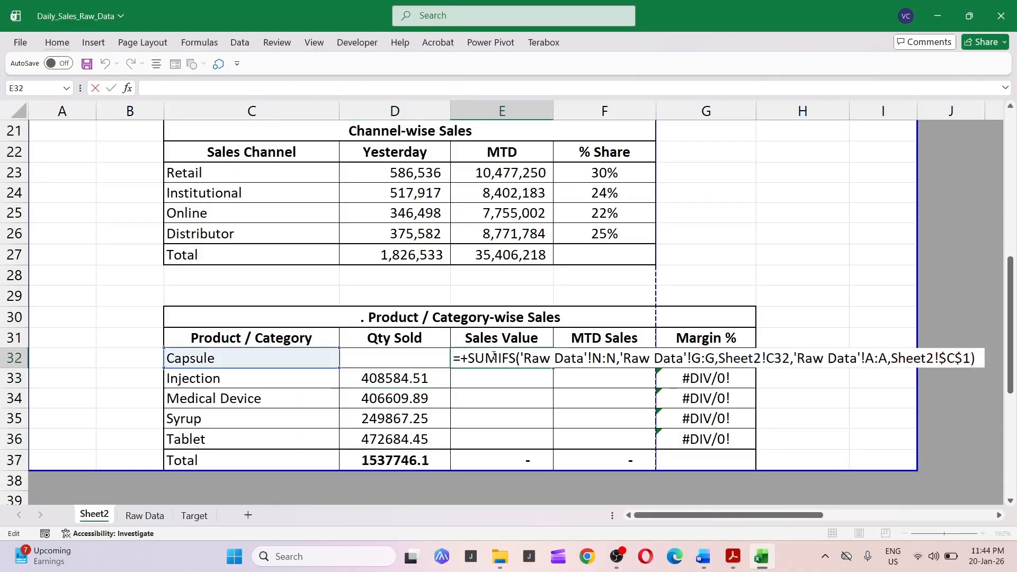
key(Return)
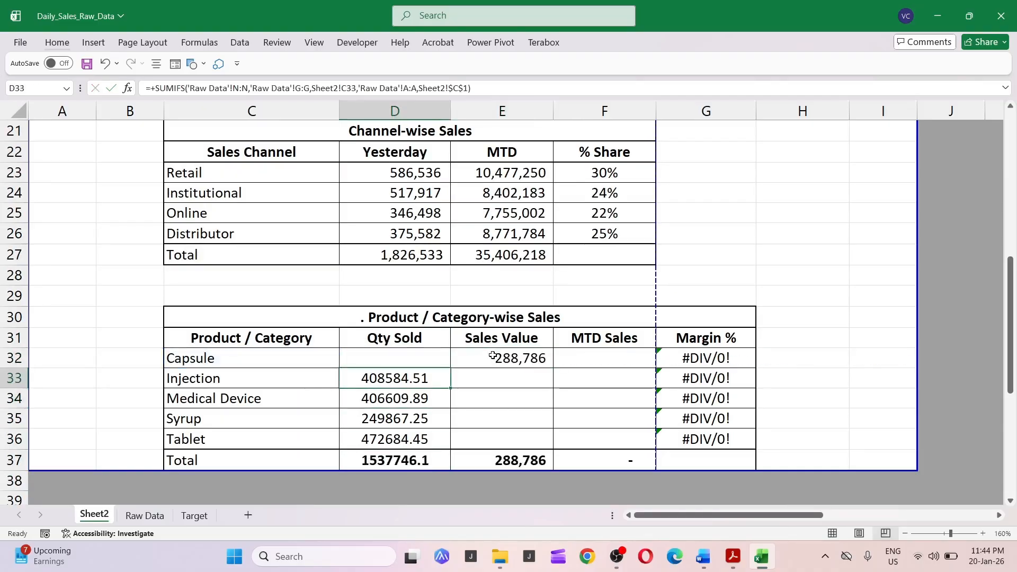
key(ctrl+c)
key(Up)
key(ctrl+v)
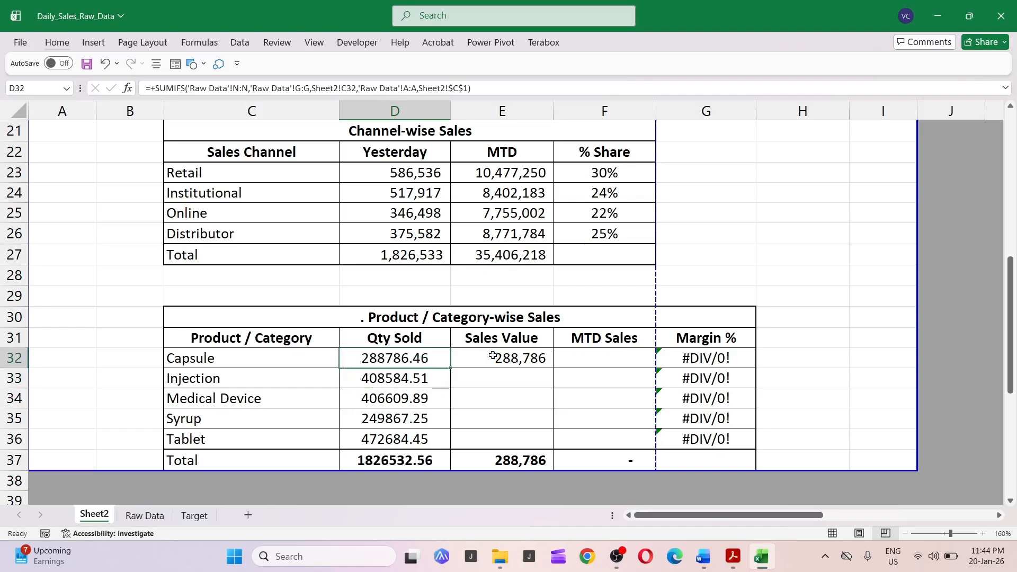
Change the sum range of the Capsule Qty Sold SUMIFS formula to the Raw Data Quantity column I:I.
key(ctrl+Page_Down)
key(ctrl+space)
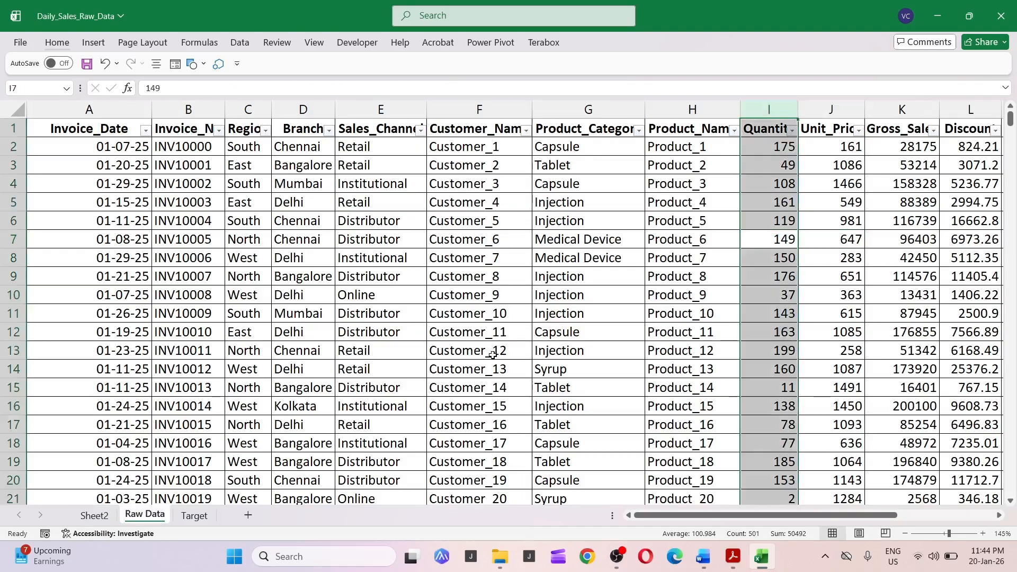
key(ctrl+Page_Up)
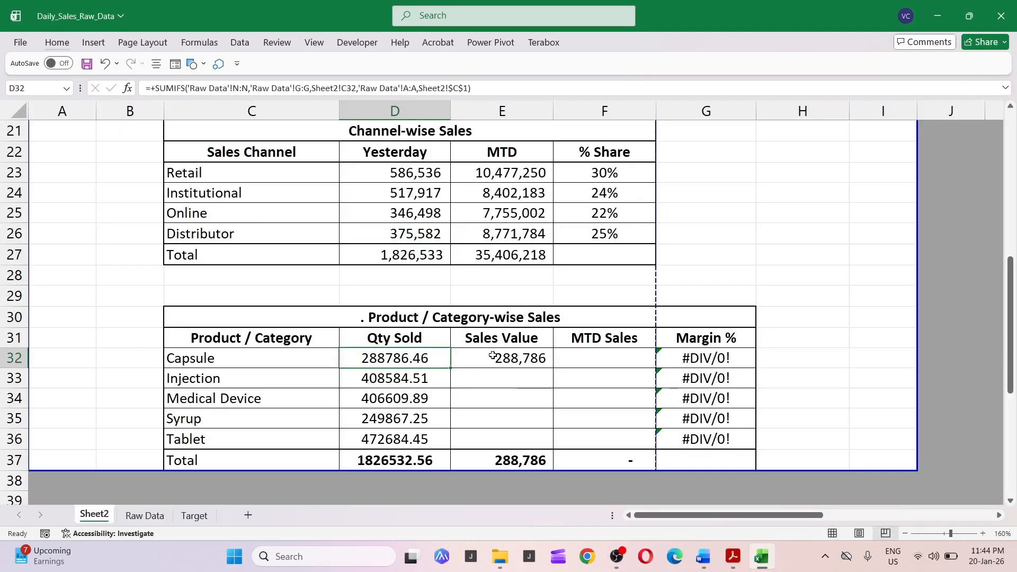
key(F2)
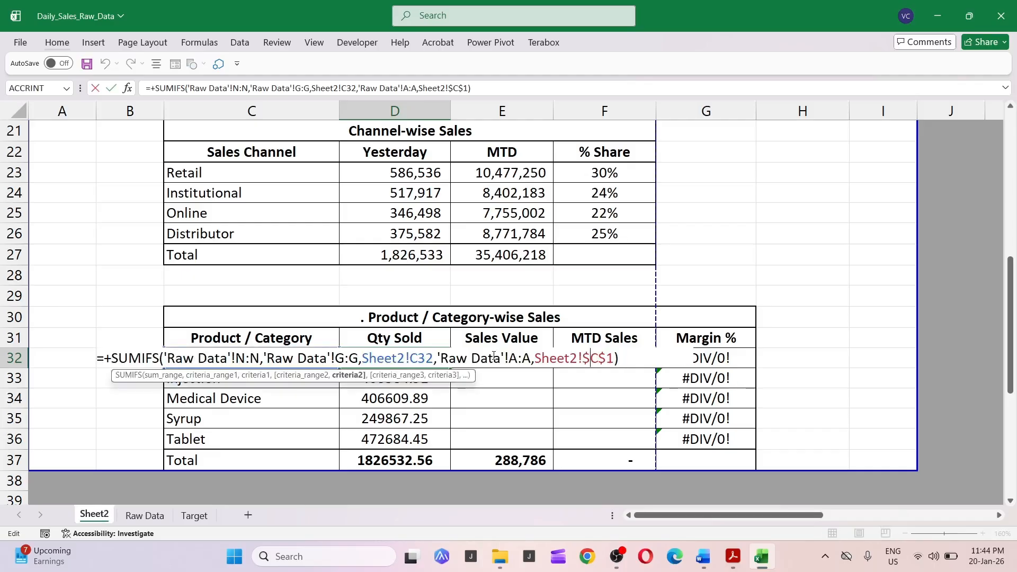
key(Left)
key(Left)
key(Left)
key(Left)
key(Left)
key(Left)
key(Left)
key(Left)
key(Left)
key(Left)
key(Left)
key(Left)
key(Left)
key(Left)
key(Left)
key(Left)
key(Left)
key(Left)
key(Left)
key(Left)
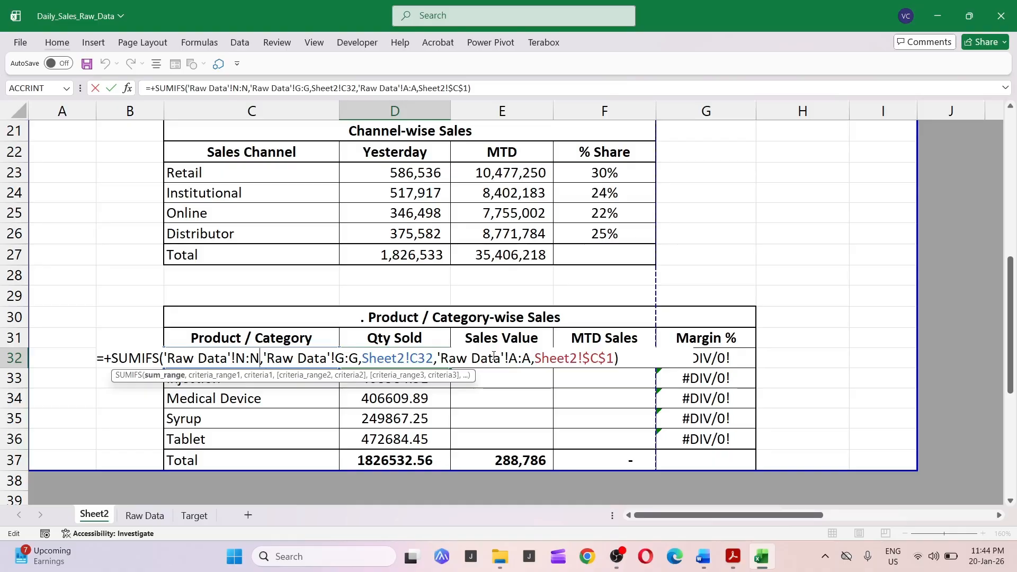
key(BackSpace)
text(i)
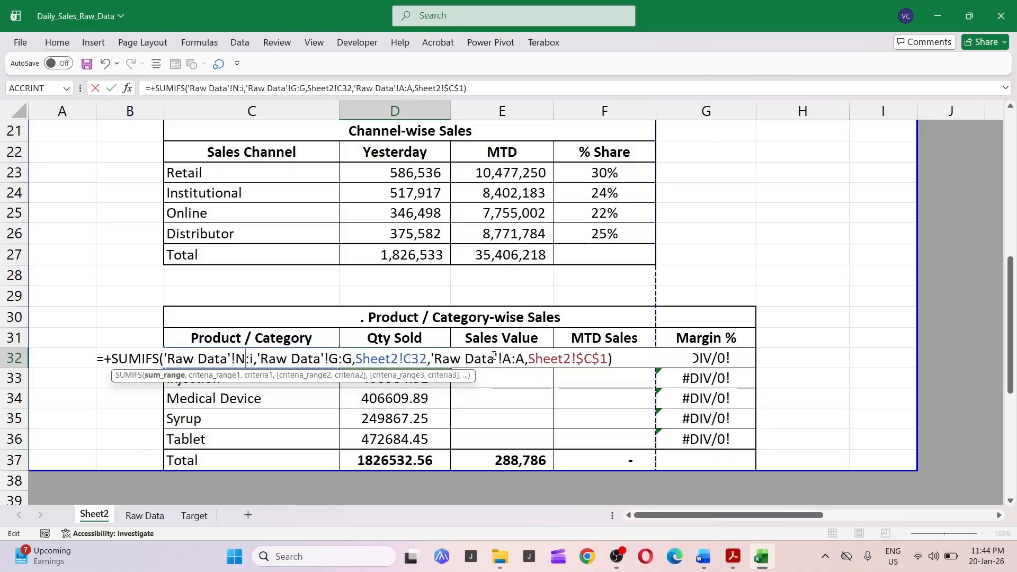
key(BackSpace)
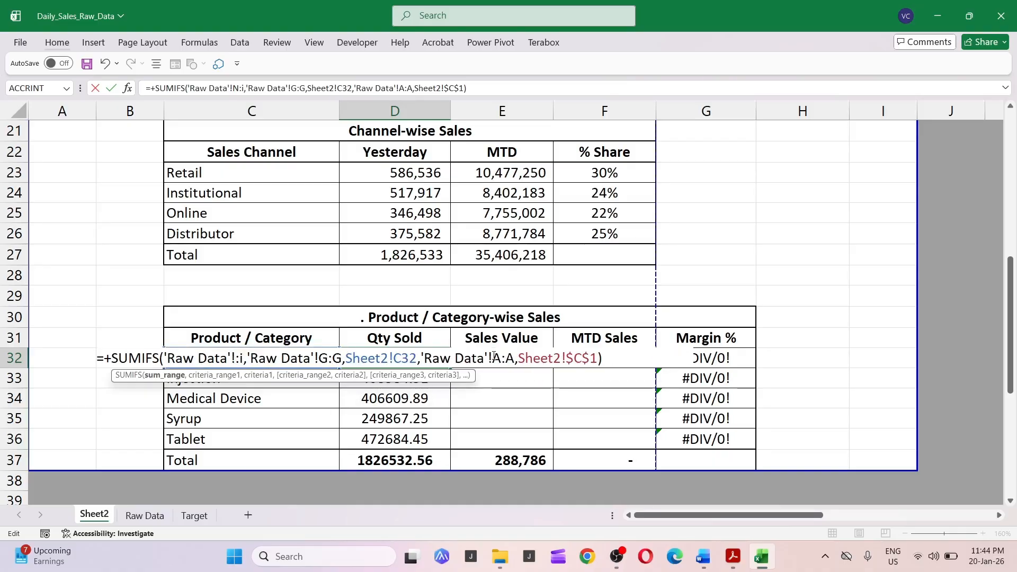
text(i)
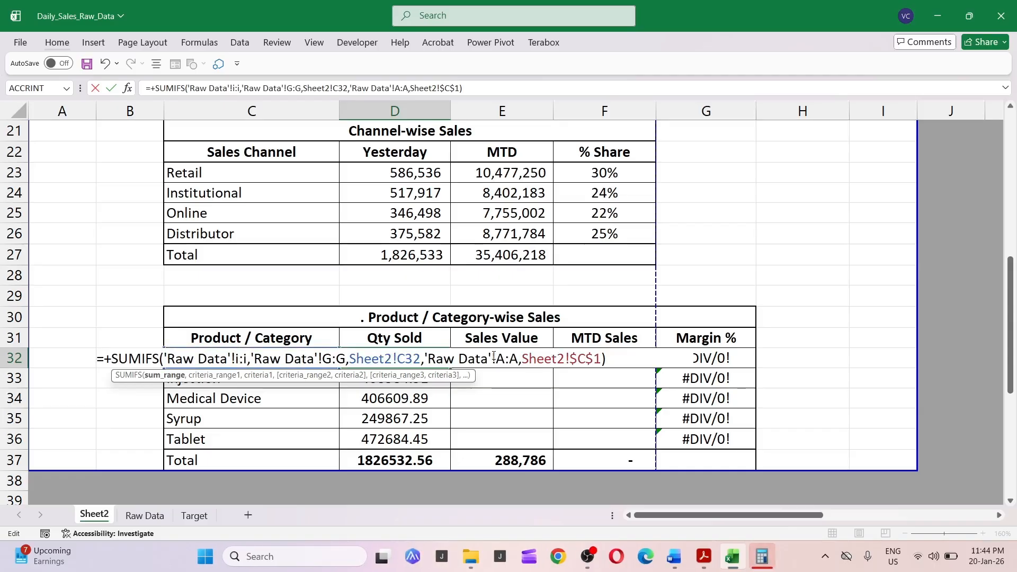
key(Return)
Copy the Capsule Qty Sold formula and paste it as formulas into the remaining category cells of Qty Sold.
key(Up)
key(ctrl+c)
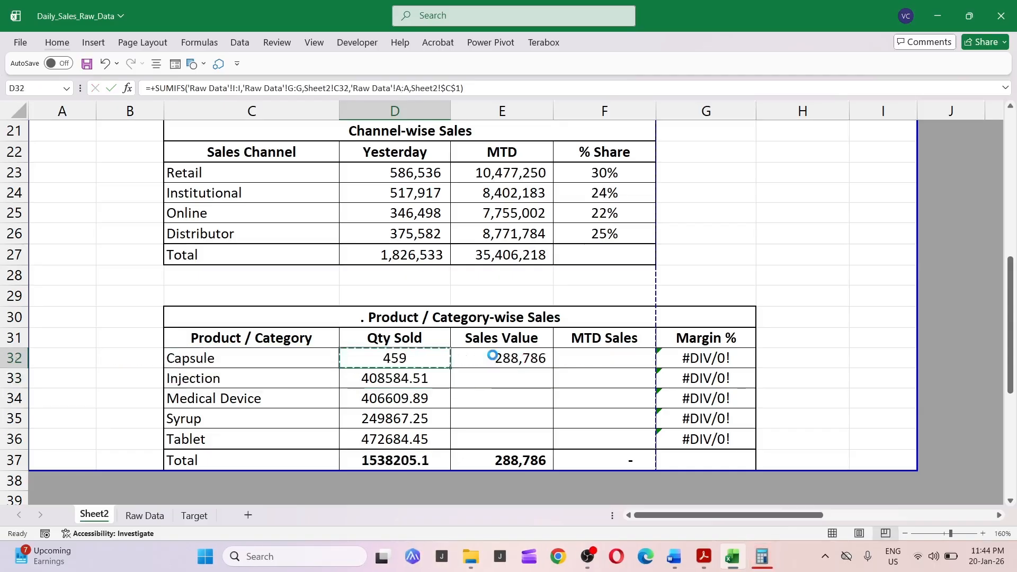
key(Down)
key(shift+Down)
key(shift+Down)
key(shift+Down)
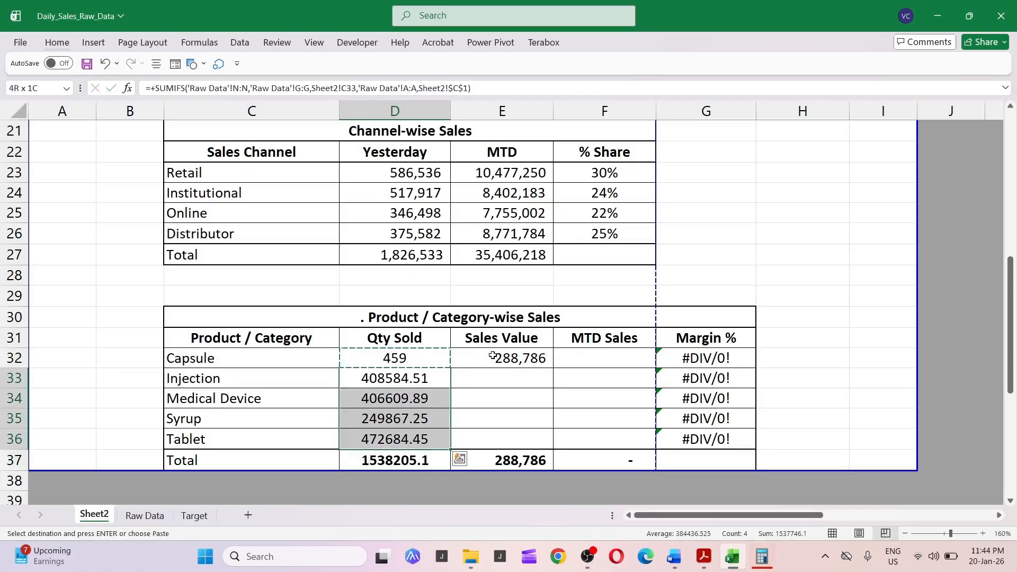
key(ctrl+alt+v)
key(f)
key(Return)
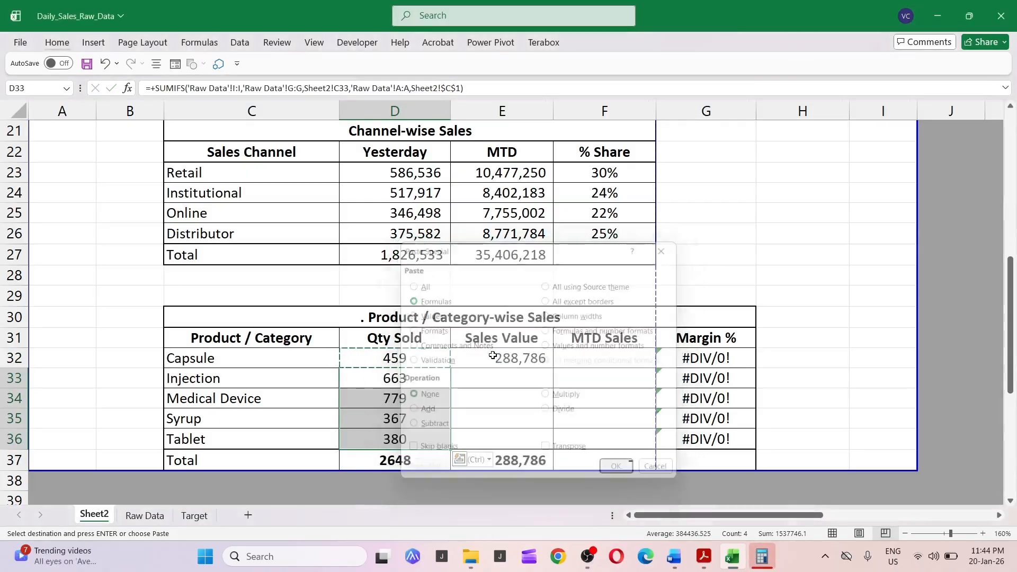
Copy the Capsule Sales Value formula and paste it as formulas into the remaining category cells of Sales Value.
click(493, 355)
key(ctrl+c)
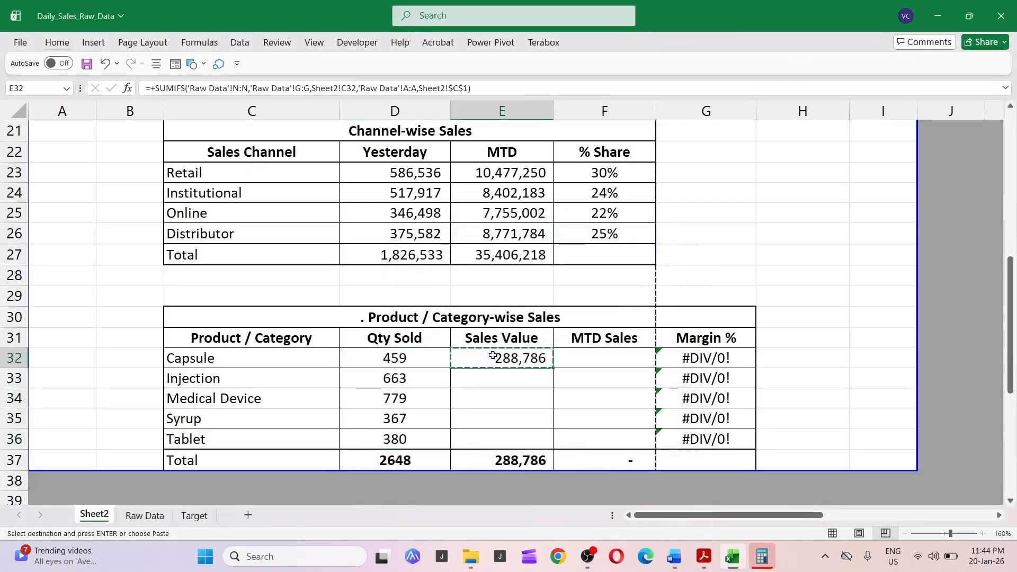
key(Down)
key(ctrl+shift+Down)
key(shift+Up)
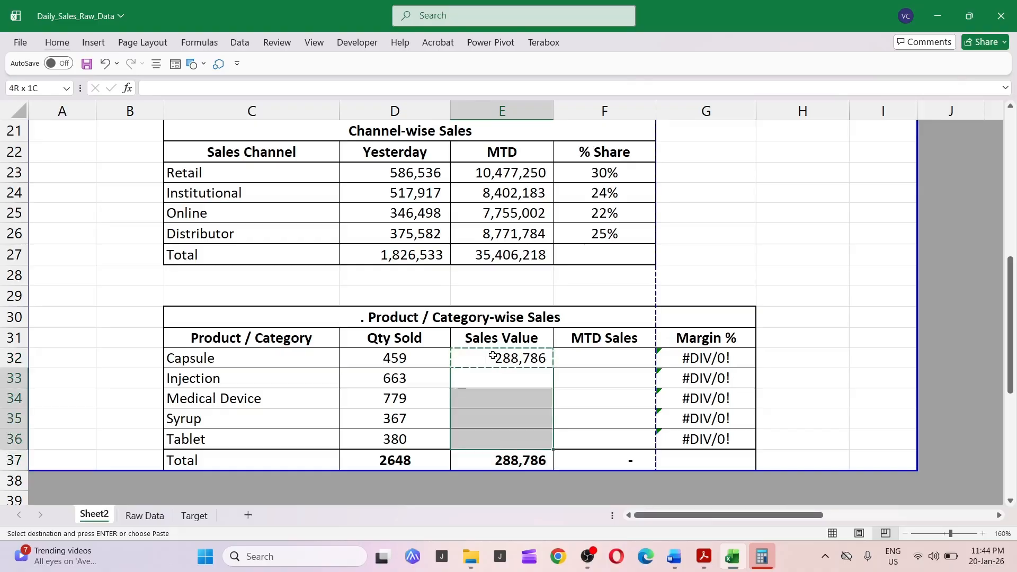
key(ctrl+alt+v)
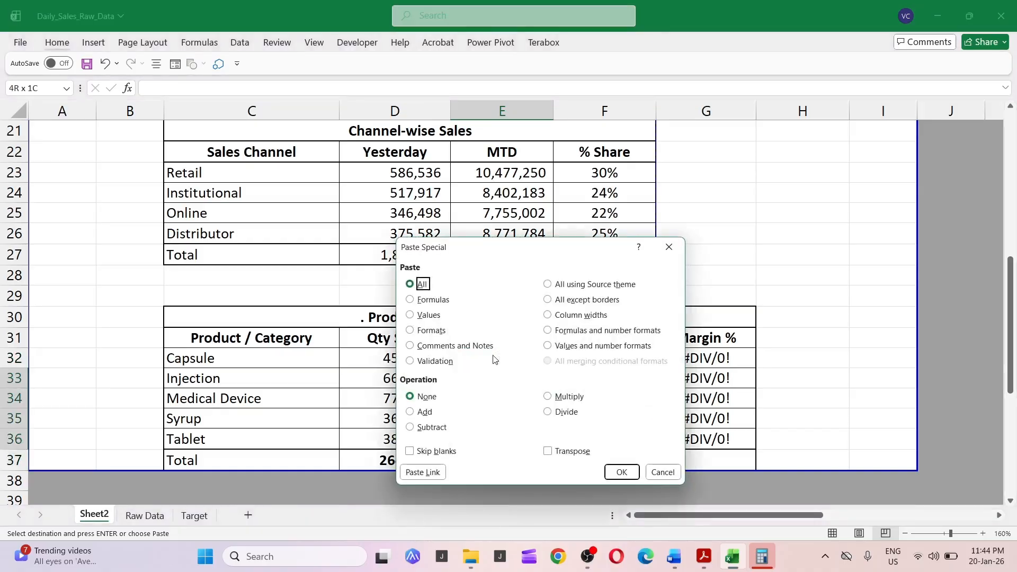
key(f)
key(Return)
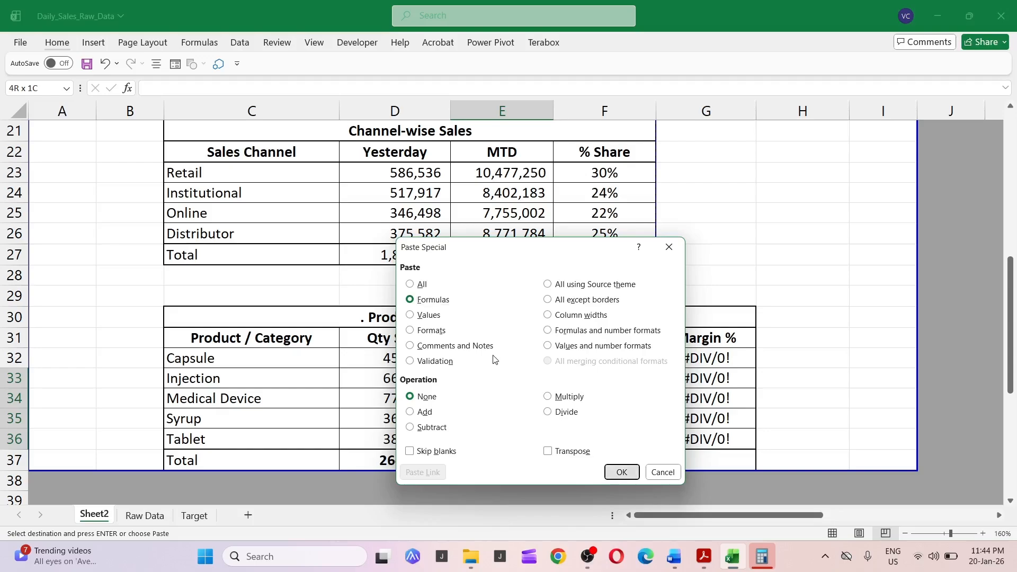
key(Down)
key(Down)
key(Escape)
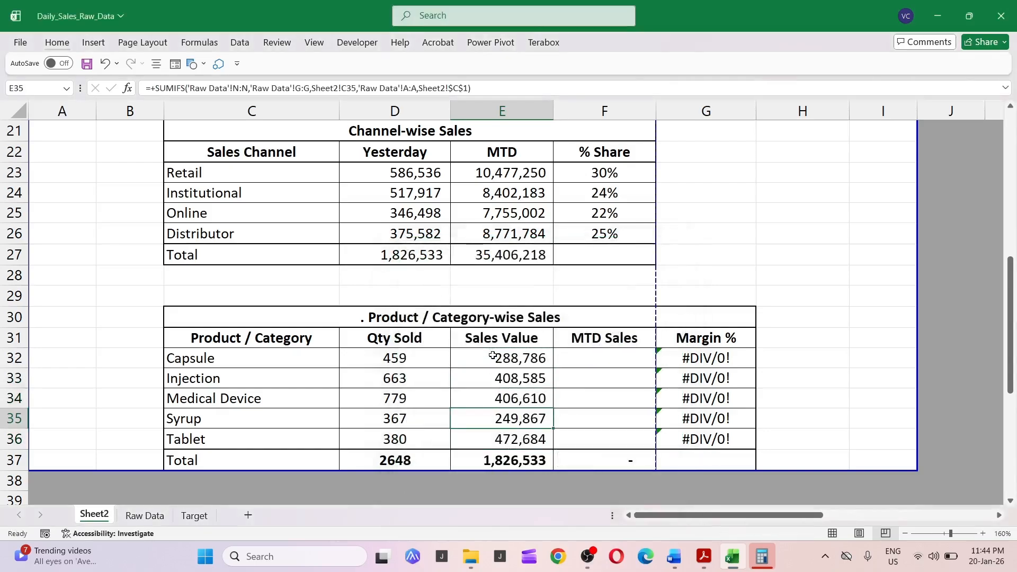
Enter the Capsule MTD Sales formula =+SUMIF('Raw Data'!G:G,Sheet2!C32,'Raw Data'!N:N).
key(Right)
key(Left)
key(Up)
key(Up)
key(Up)
key(Right)
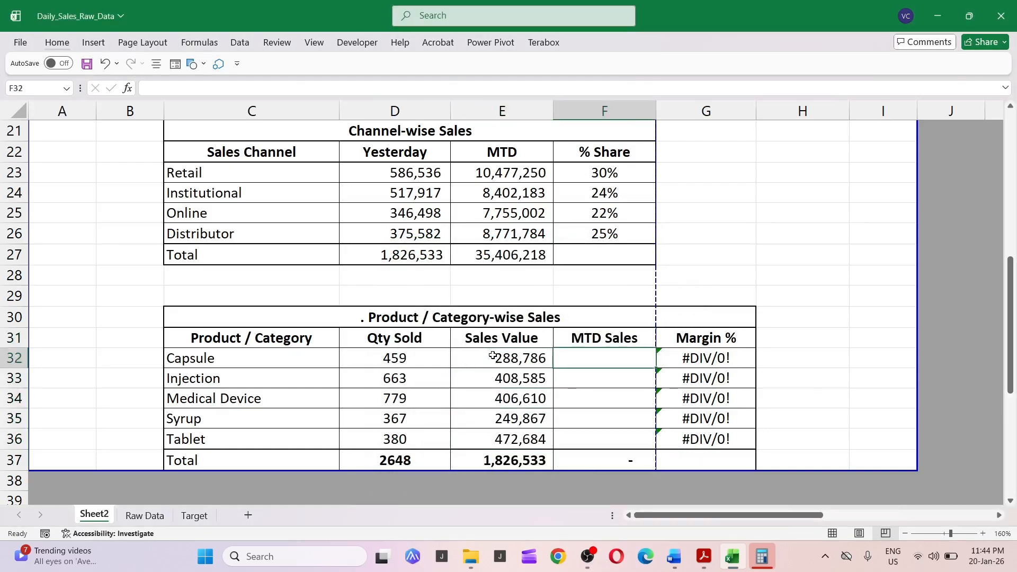
text(+sumif)
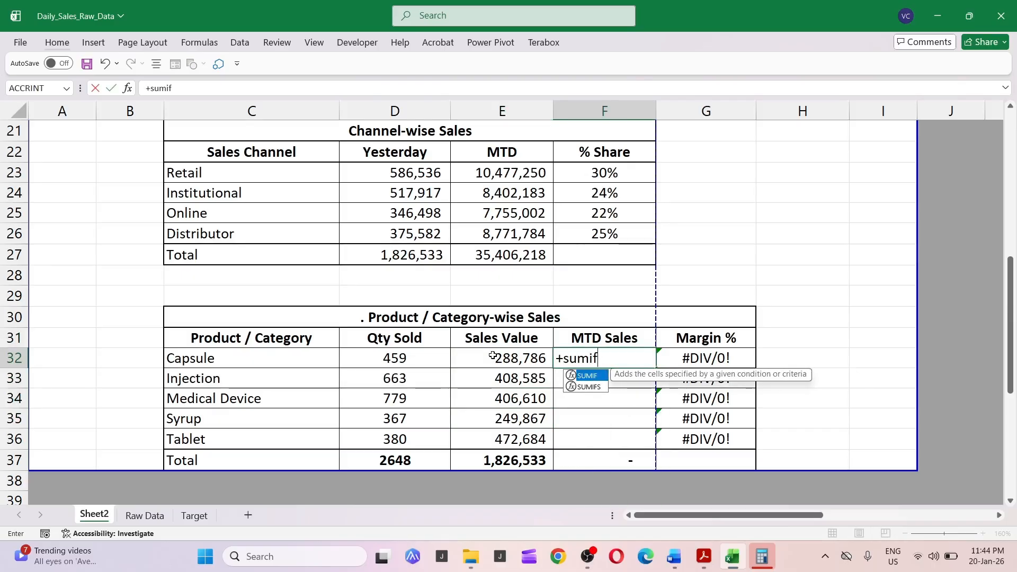
key(Tab)
key(ctrl+Page_Down)
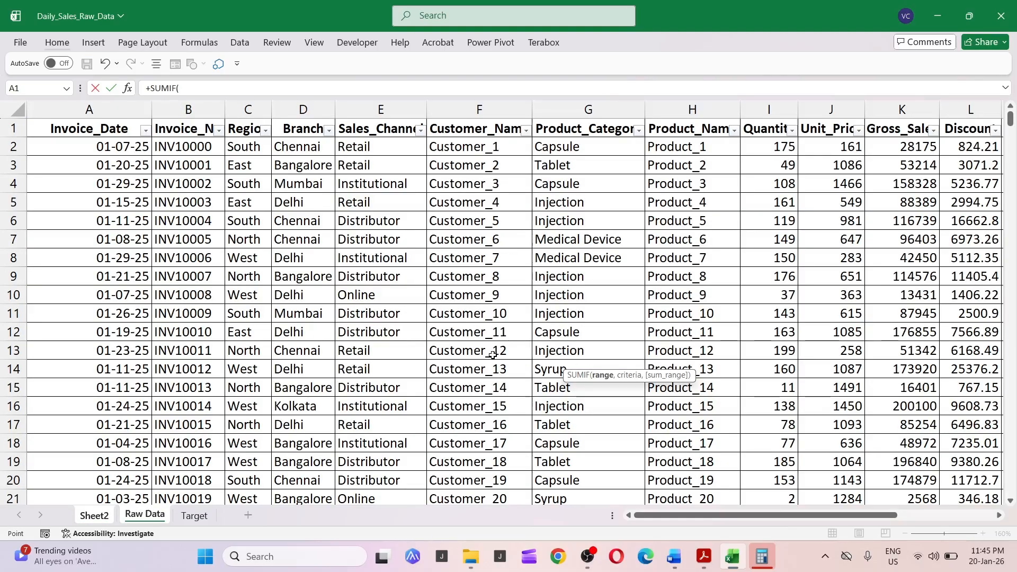
key(Right)
key(Right)
key(Right)
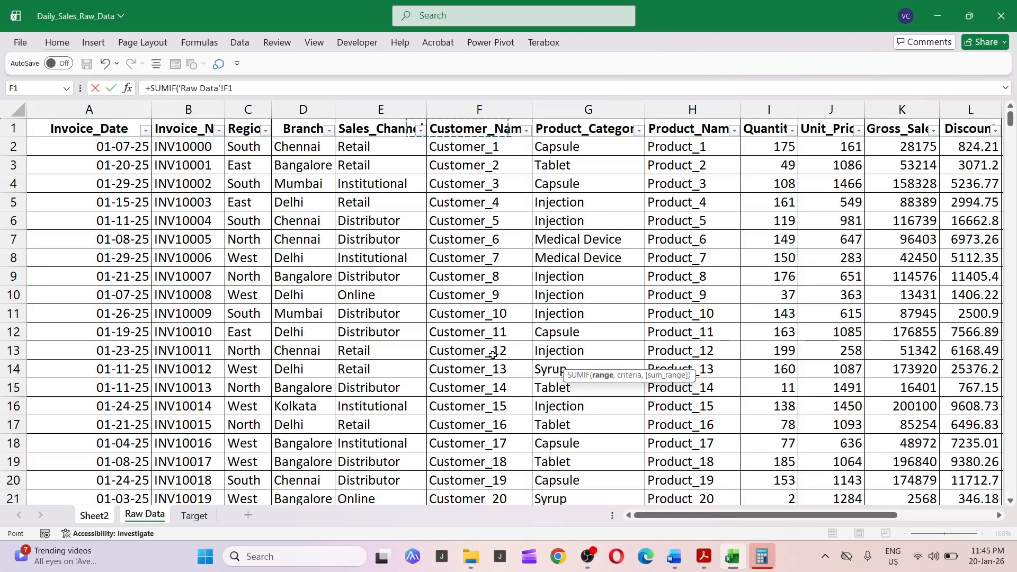
key(Right)
key(Right)
key(Right)
key(ctrl+space)
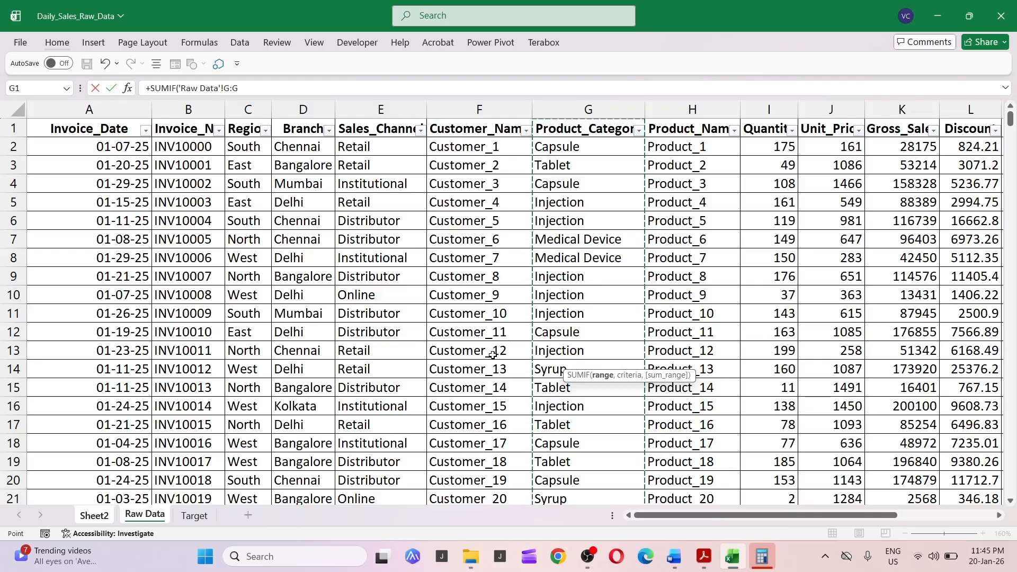
text(,)
key(ctrl+Page_Up)
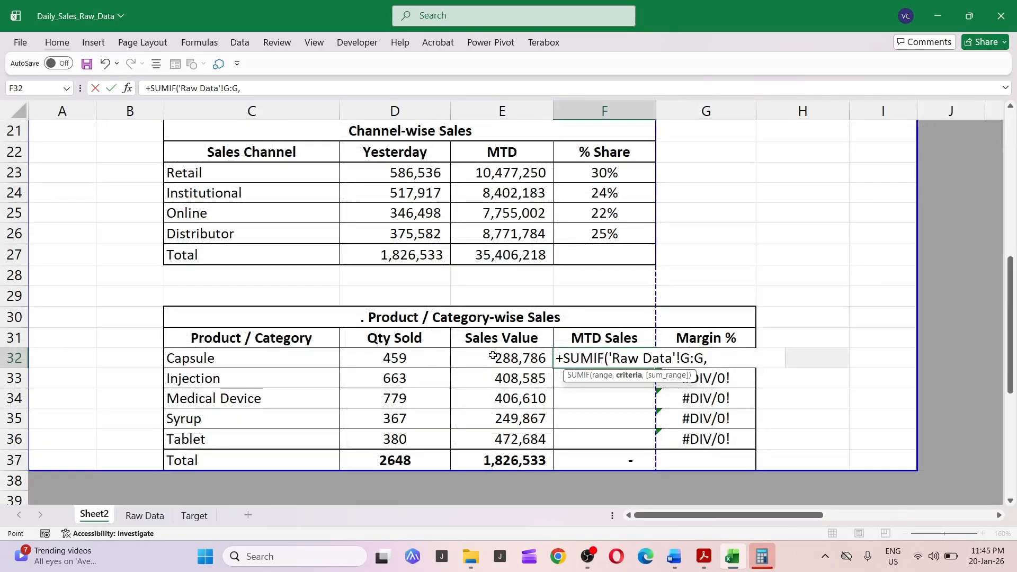
key(Left)
key(Left)
key(Left)
key(Left)
key(Right)
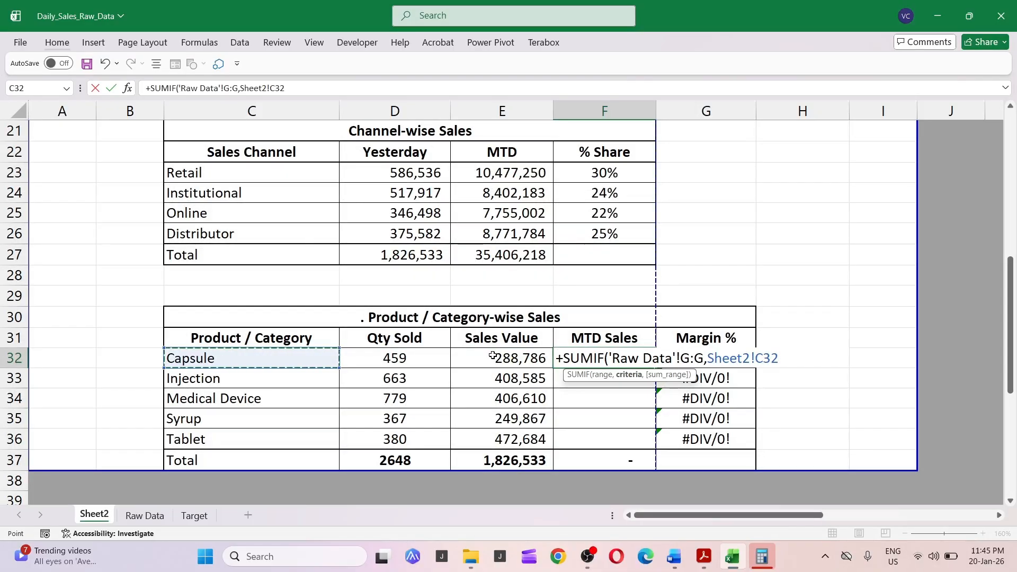
text(,)
key(ctrl+Page_Down)
key(Right)
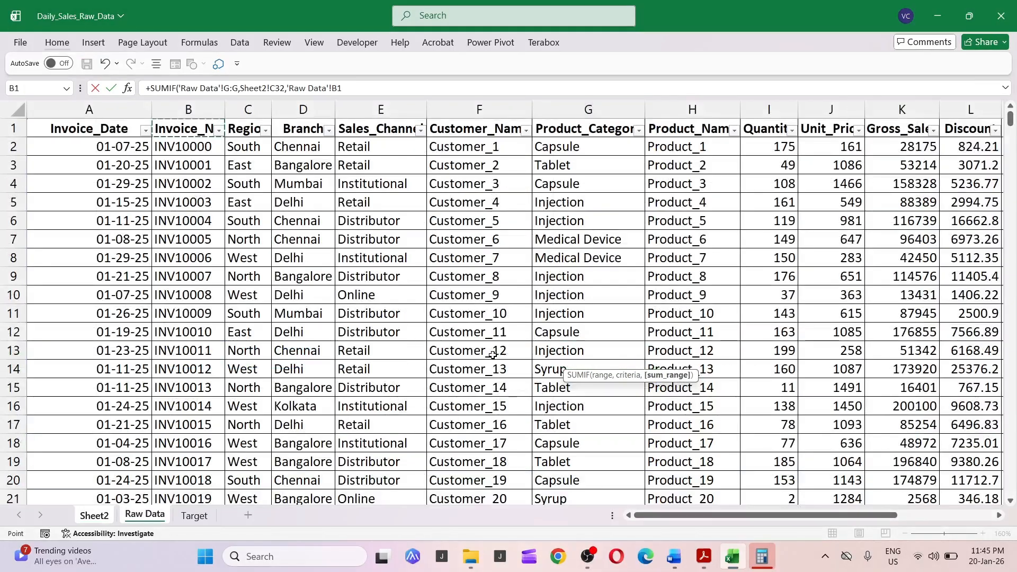
key(Right)
key(Right)
key(Right)
key(Right)
key(Right)
key(Right)
key(Right)
key(Right)
key(Right)
key(Right)
key(Right)
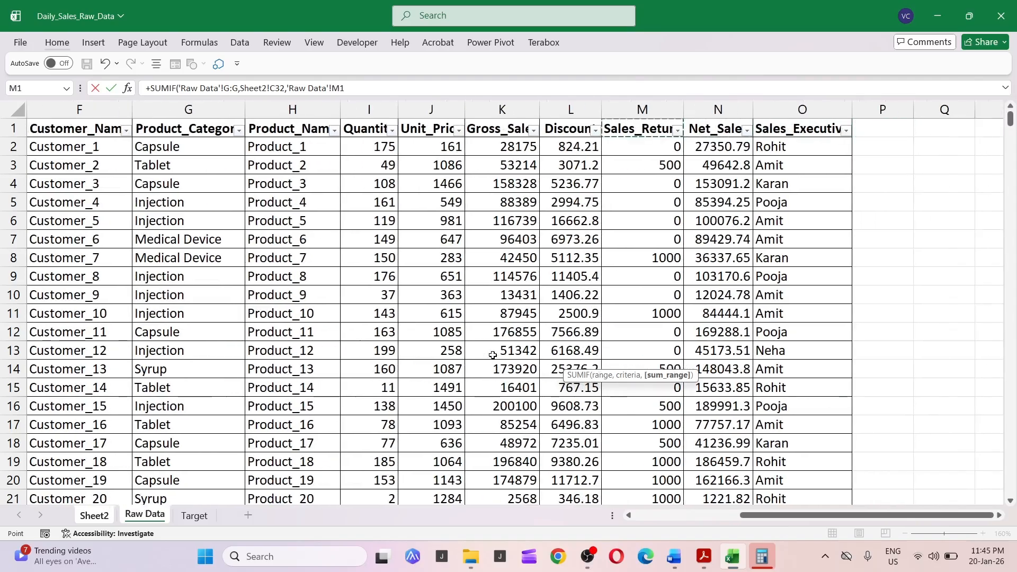
key(Right)
key(ctrl+space)
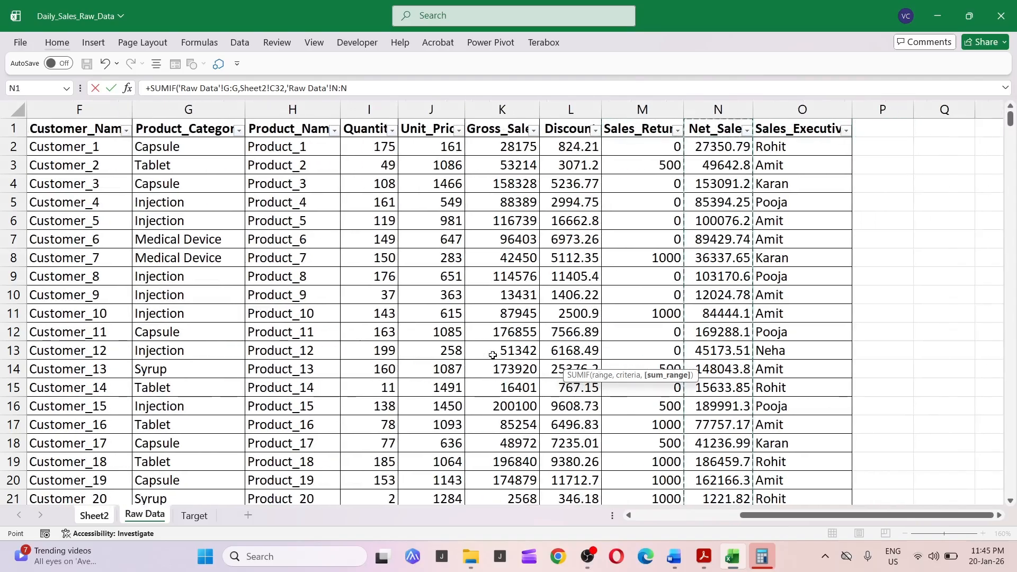
key(Return)
Copy the Capsule MTD Sales formula and paste it as formulas into the remaining category cells of MTD Sales.
key(Up)
key(ctrl+c)
key(Down)
key(shift+Down)
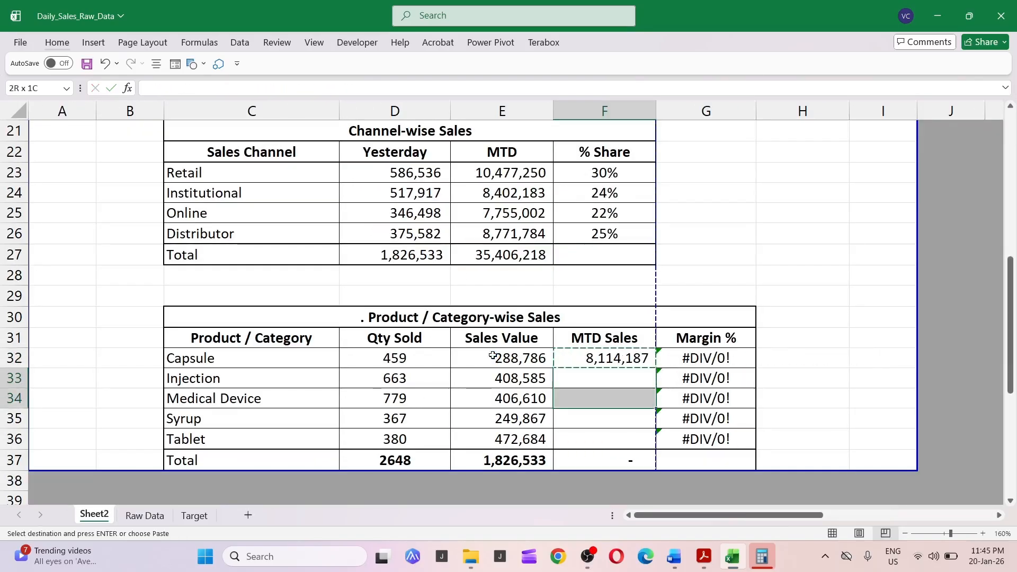
key(shift+Down)
key(shift+Down)
key(ctrl+alt+v)
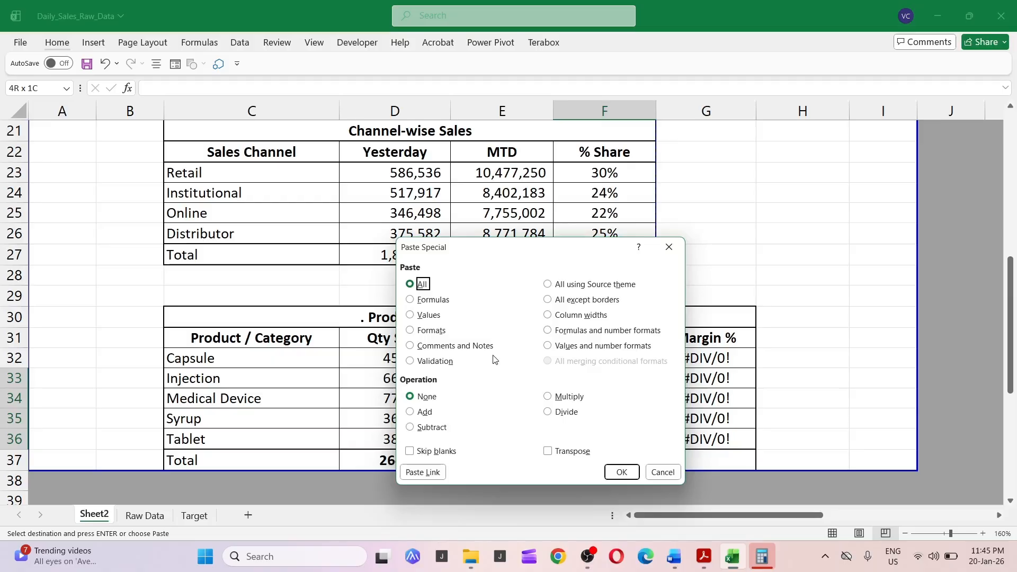
key(f)
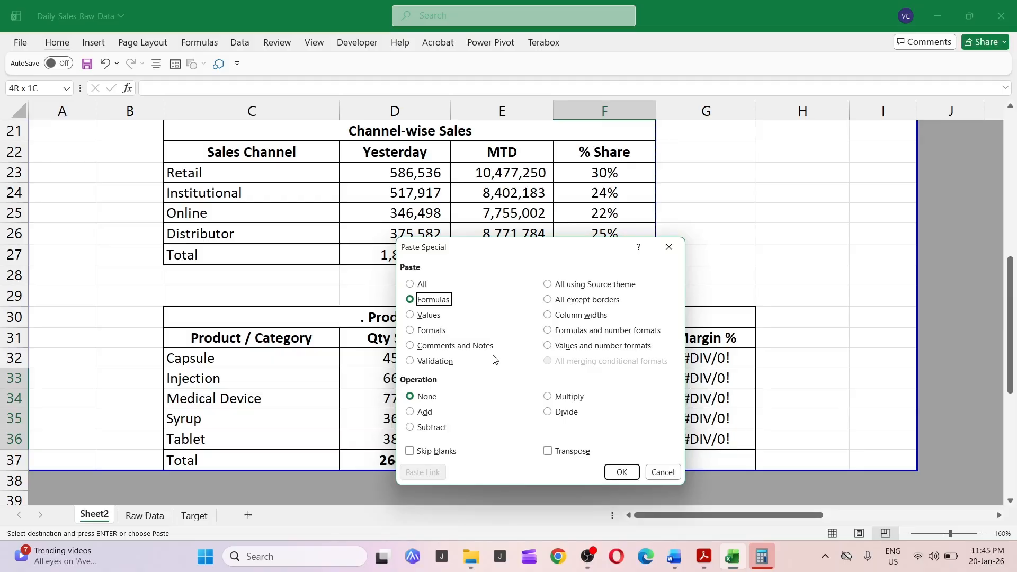
key(Return)
key(Down)
key(Down)
key(Down)
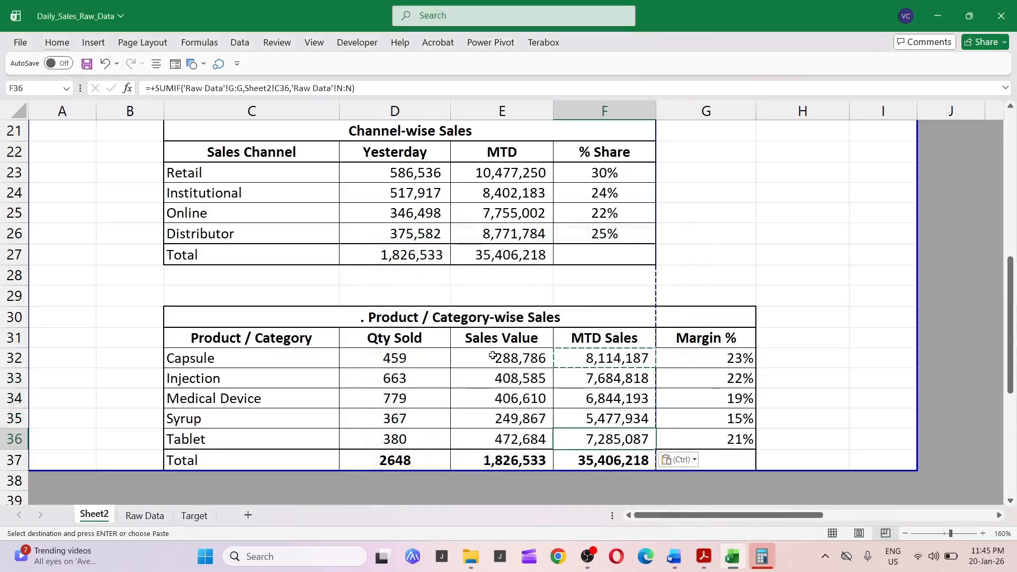
Inspect the MTD Sales total and the Margin % formulas in the product table.
key(Down)
key(F2)
key(Escape)
key(Right)
key(Up)
key(F2)
key(Escape)
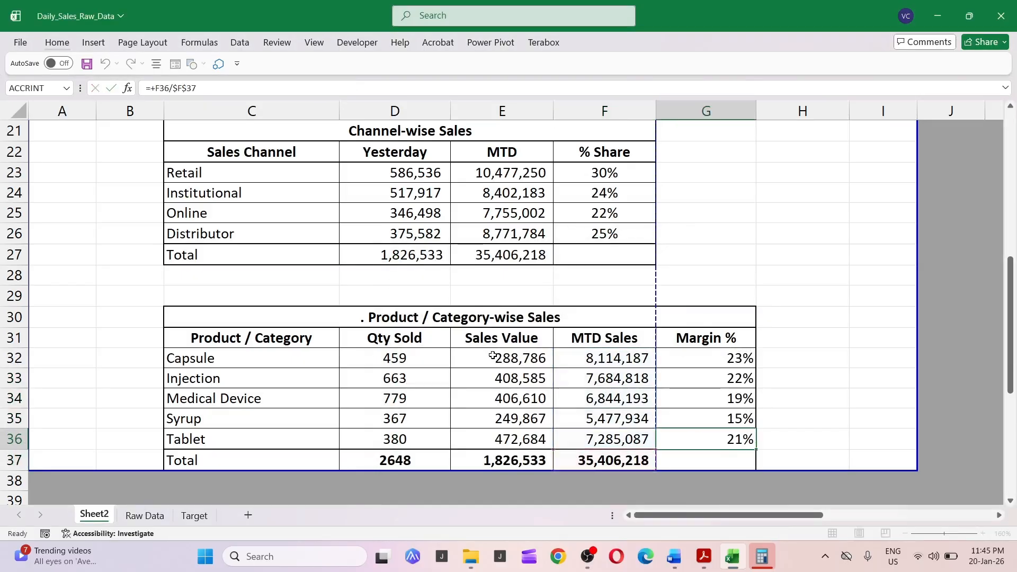
Browse the charts and pivot table placed beside the report on the sheet.
key(Up)
key(Up)
key(Right)
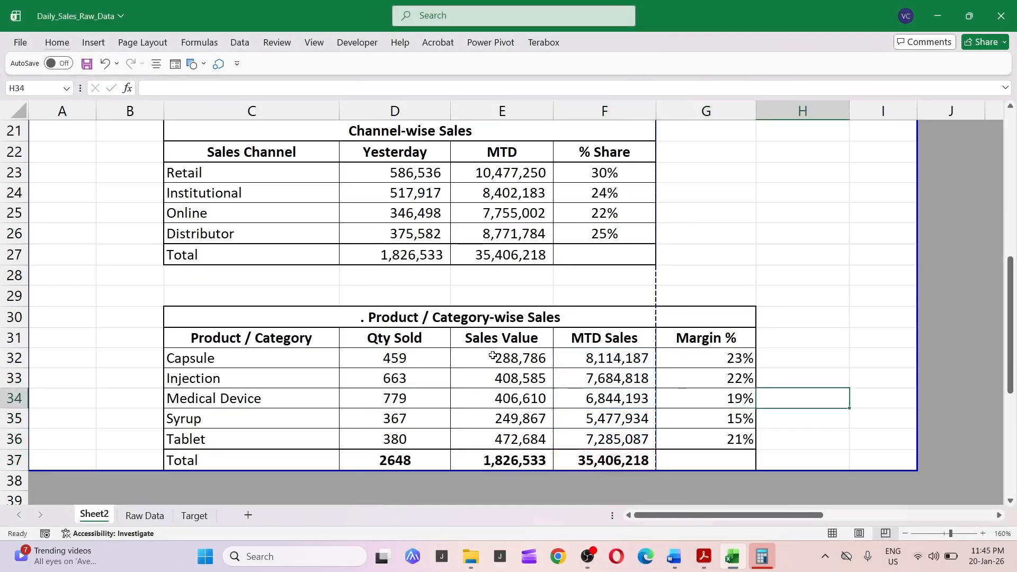
key(ctrl+Up)
key(Right)
key(Right)
key(Right)
key(Right)
key(Right)
key(Right)
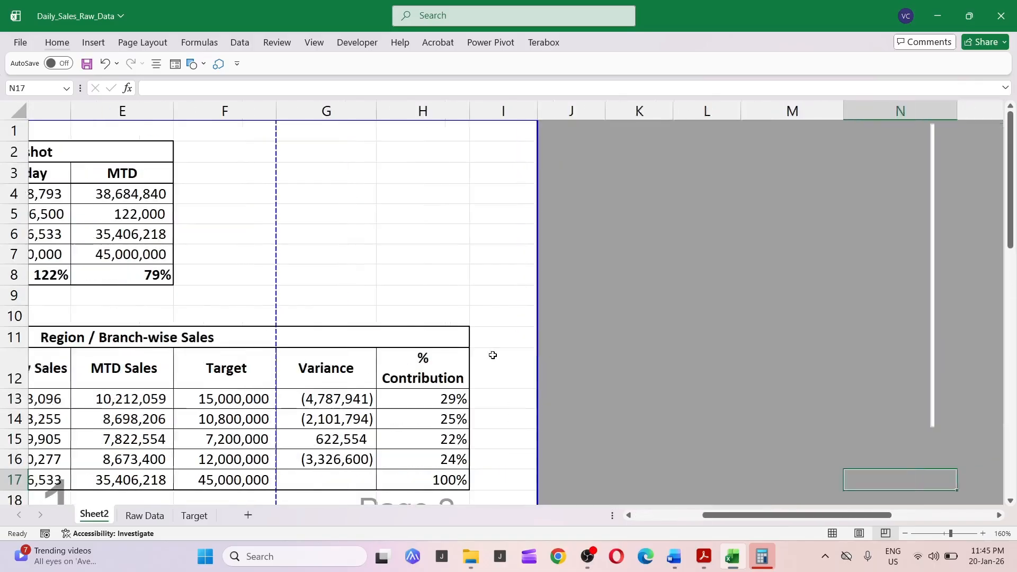
key(Right)
key(Right)
key(Right)
key(Right)
key(Right)
key(Right)
key(Right)
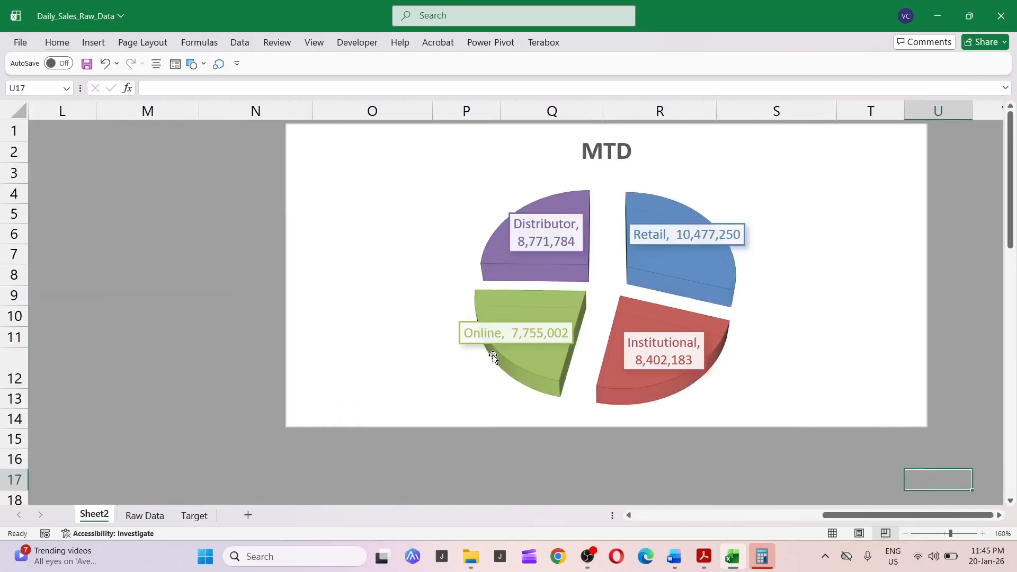
key(Right)
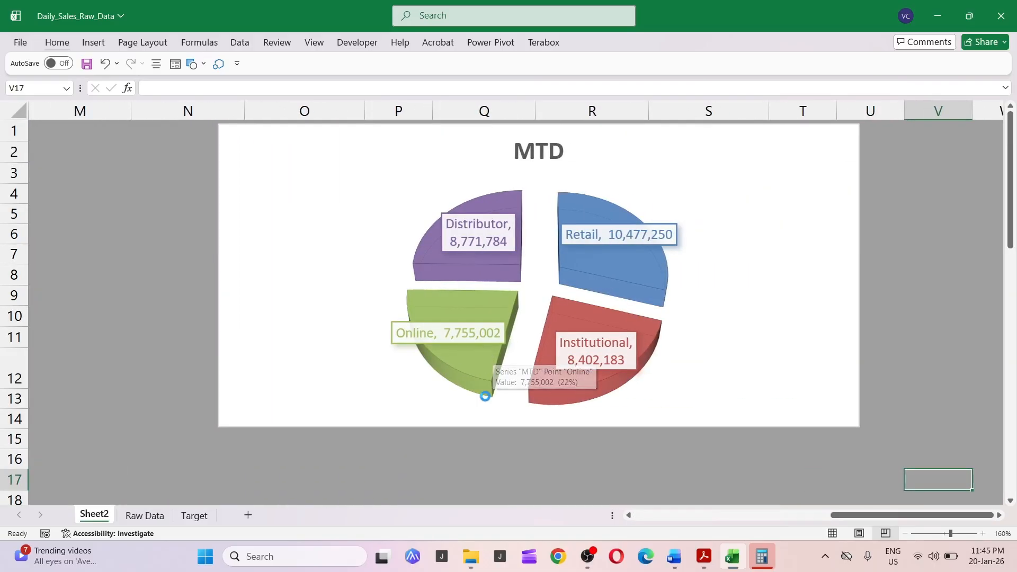
scroll(493, 356, down, 3)
scroll(482, 353, down, 8)
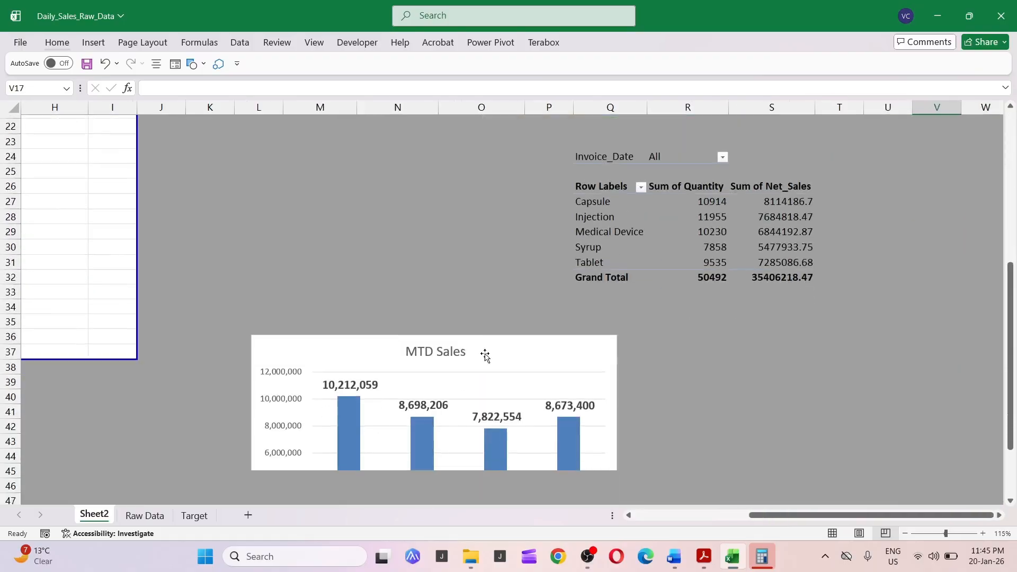
Move the MTD Sales column chart up beside the Region / Branch-wise Sales table.
click(504, 205)
click(477, 198)
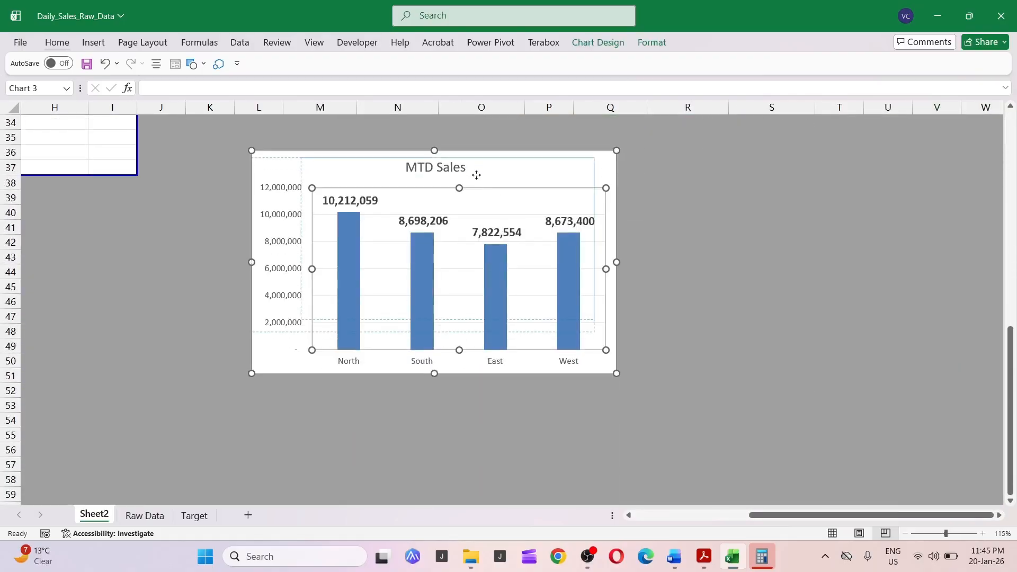
scroll(490, 217, up, 1)
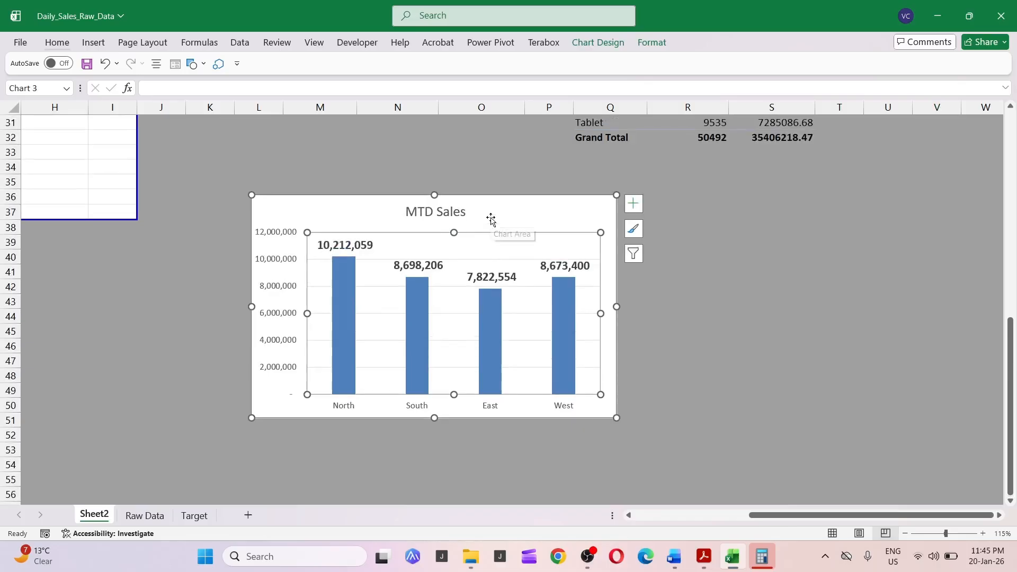
scroll(491, 218, down, 2)
scroll(525, 302, down, 2)
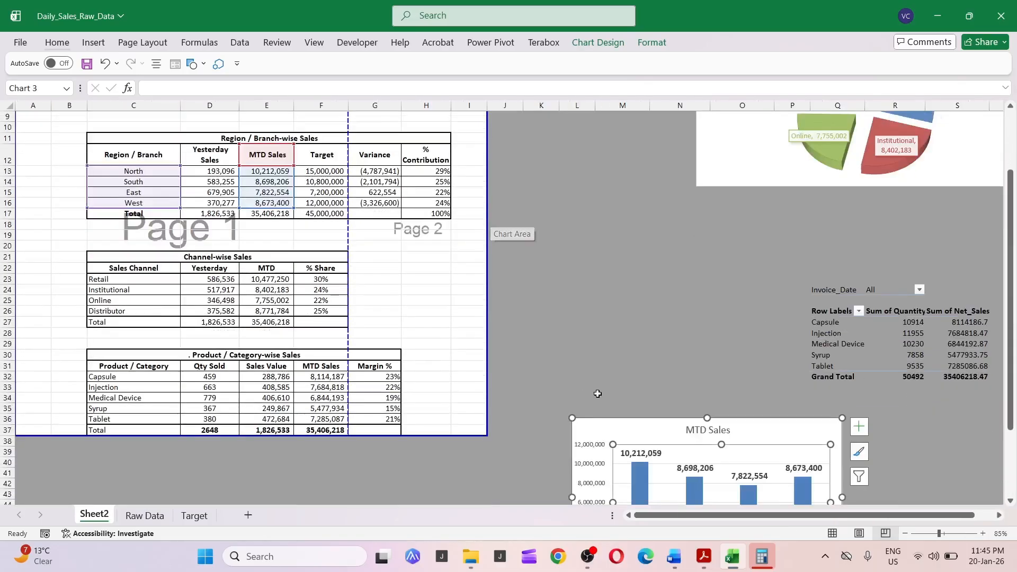
drag(621, 420, 533, 216)
click(576, 249)
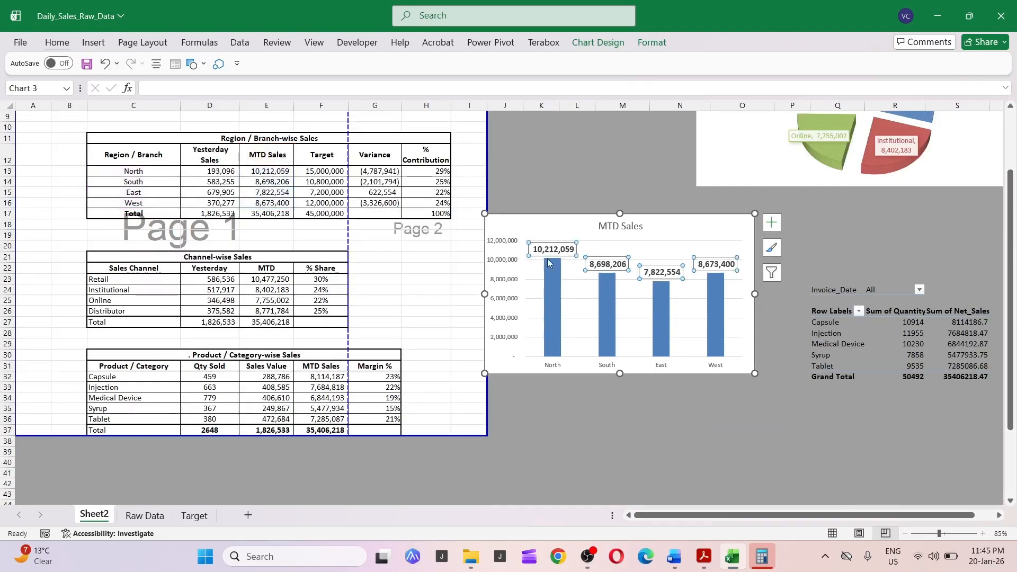
Examine the MTD Sales chart's data series settings in its formatting pane.
click(555, 274)
double_click(555, 274)
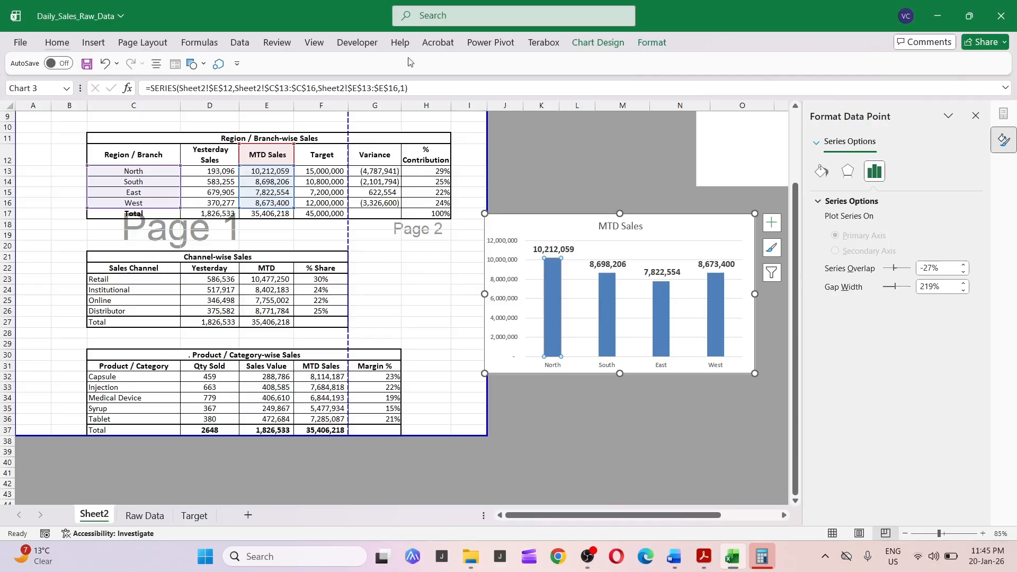
key(Escape)
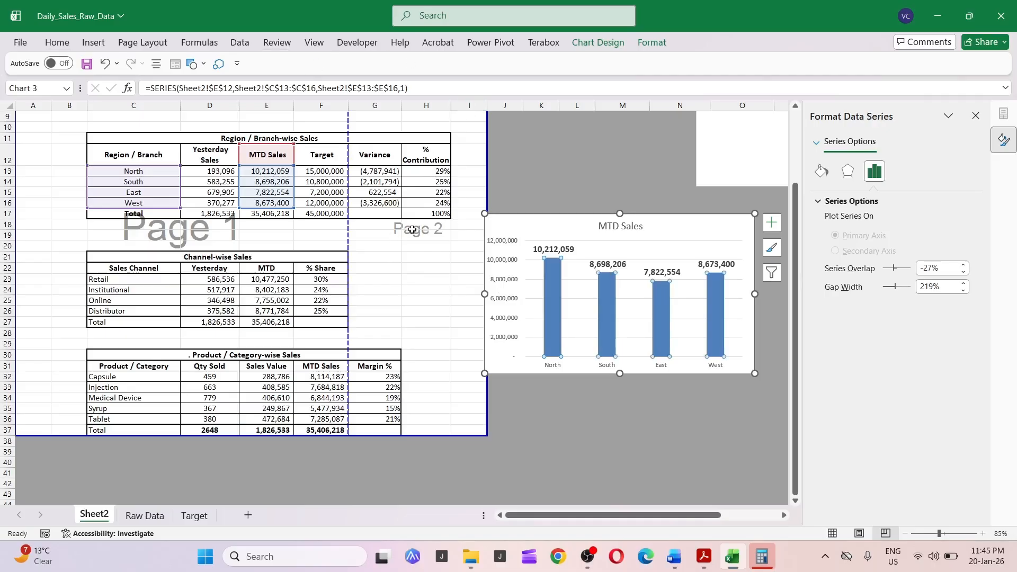
key(Escape)
click(427, 257)
click(162, 271)
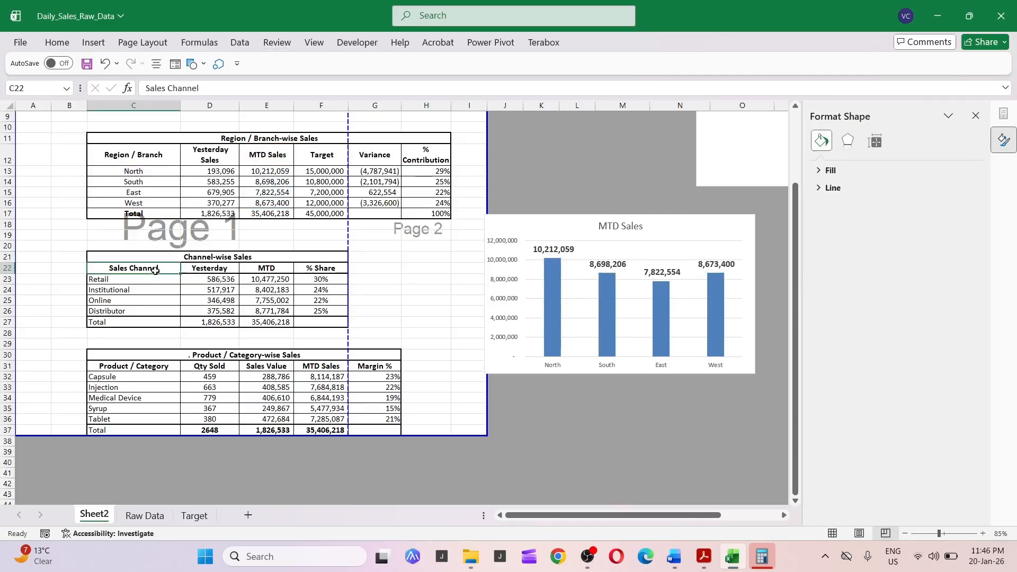
scroll(247, 266, up, 3)
drag(164, 243, 156, 291)
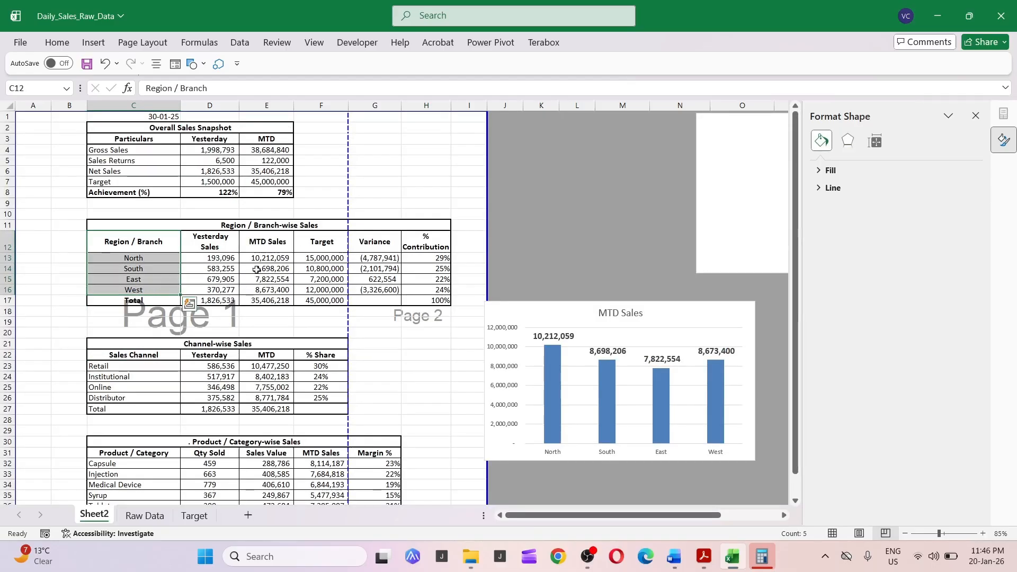
drag(316, 250, 320, 291)
click(299, 265)
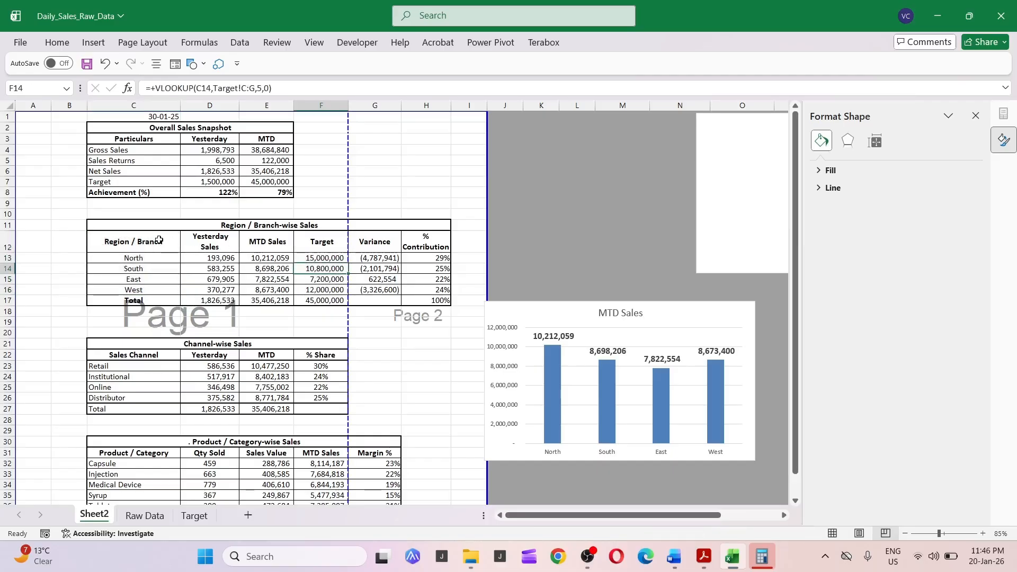
drag(158, 240, 156, 288)
ctrl+drag(267, 243, 259, 287)
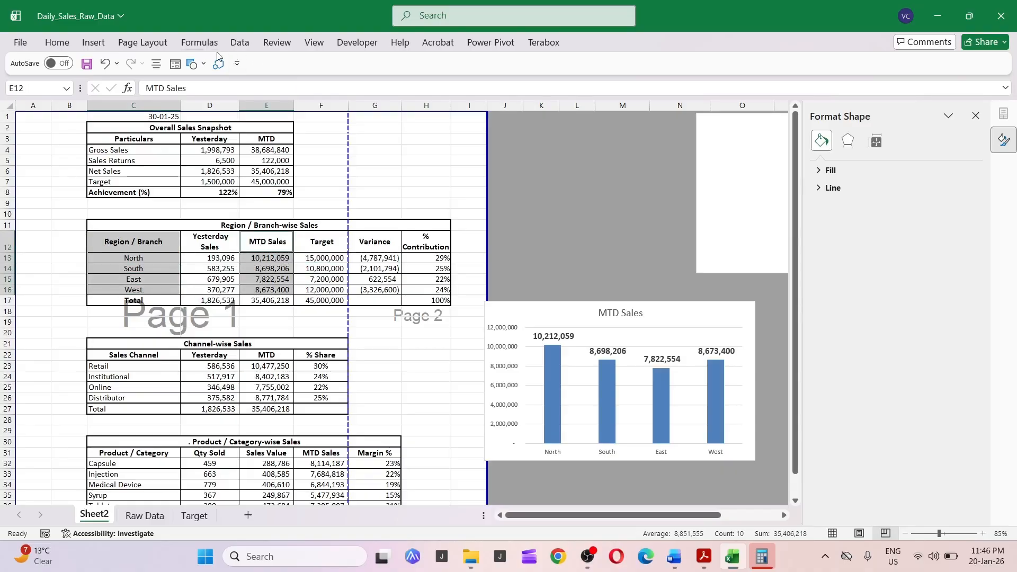
click(95, 44)
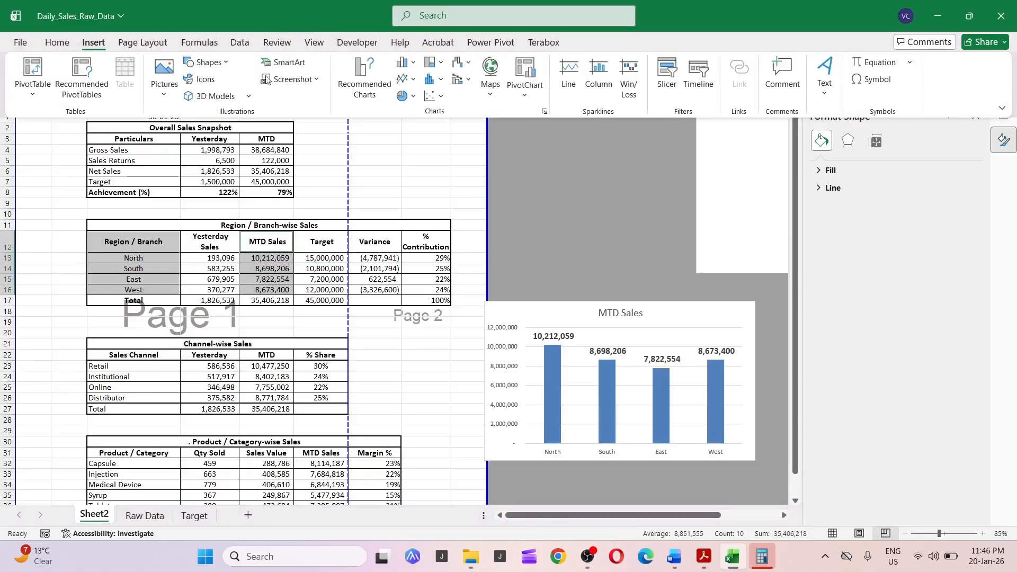
click(380, 91)
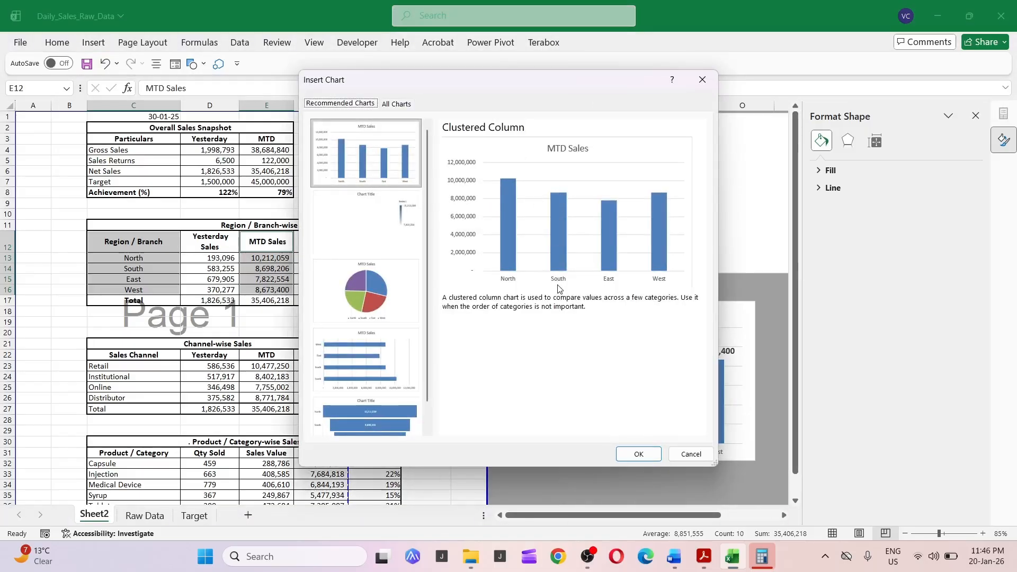
click(685, 455)
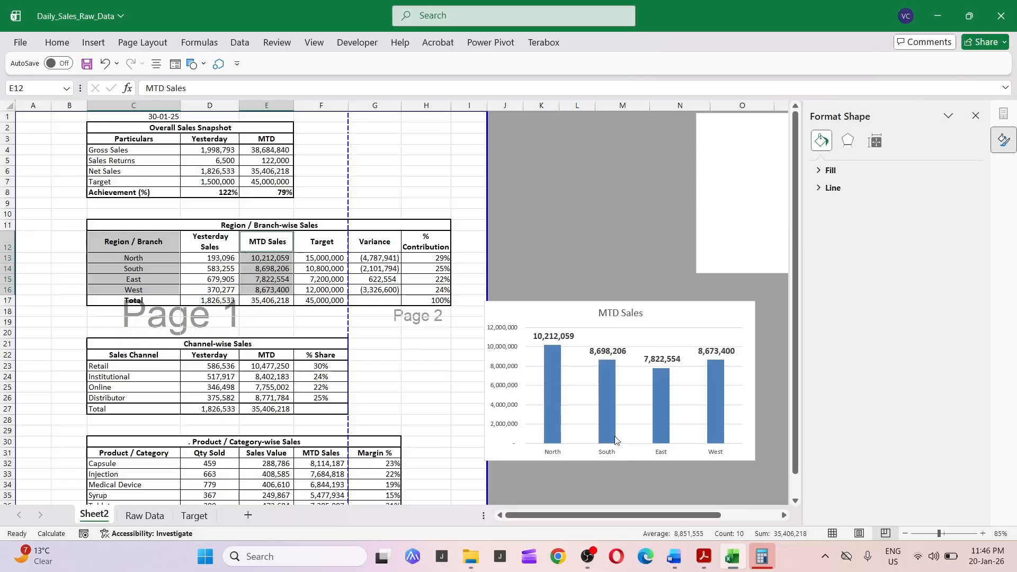
Review the channel-wise MTD pie chart placed beside the report.
drag(634, 521, 692, 521)
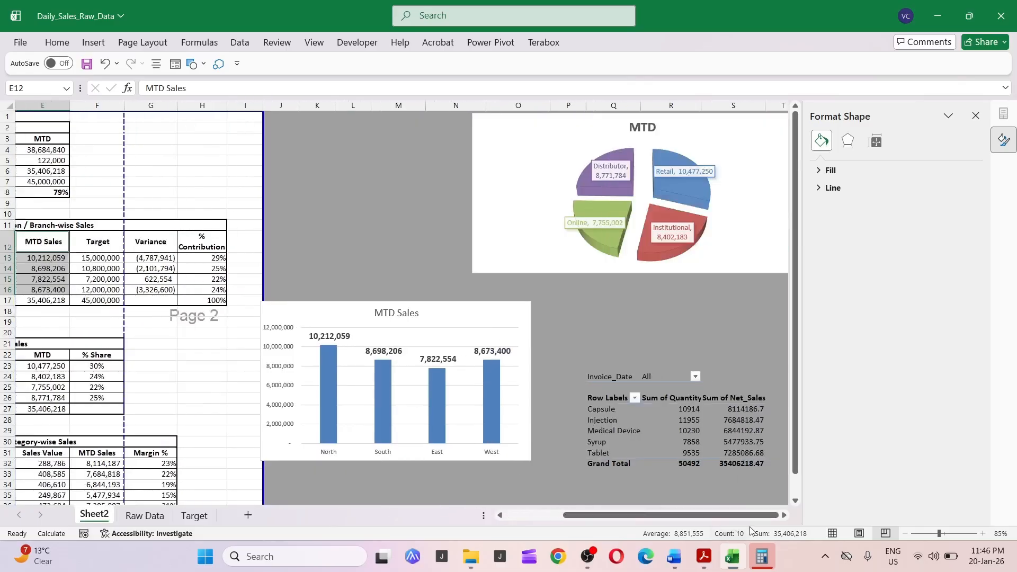
click(594, 208)
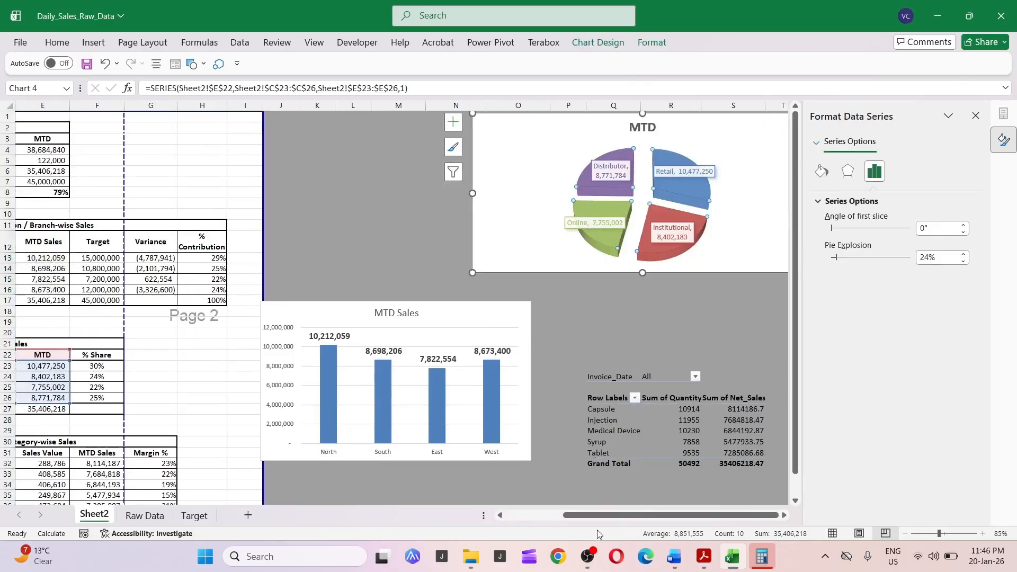
drag(578, 515, 520, 513)
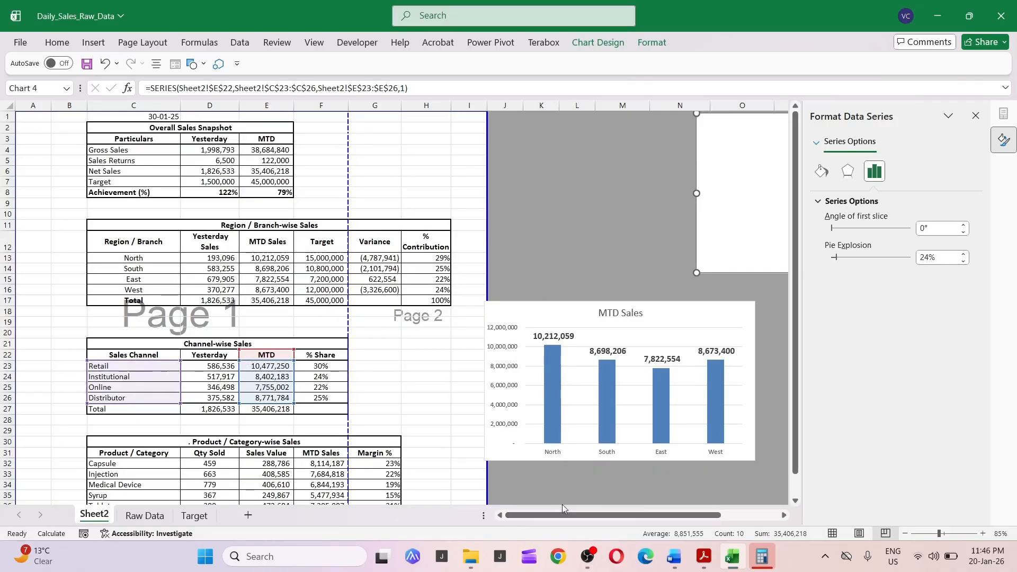
key(Left)
Minimize the open windows and close the Calculator.
key(alt+Tab)
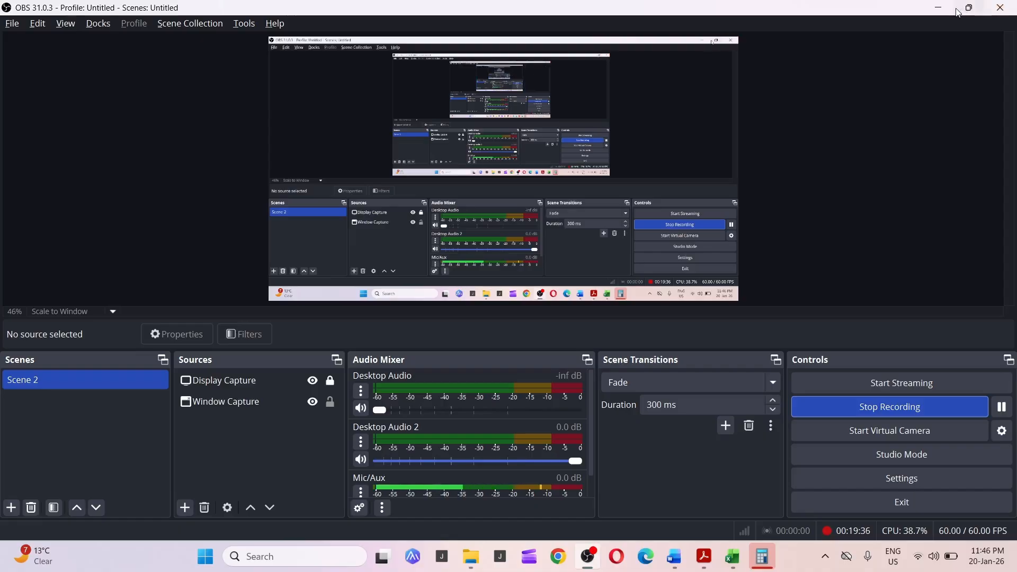
click(942, 7)
click(939, 9)
click(939, 8)
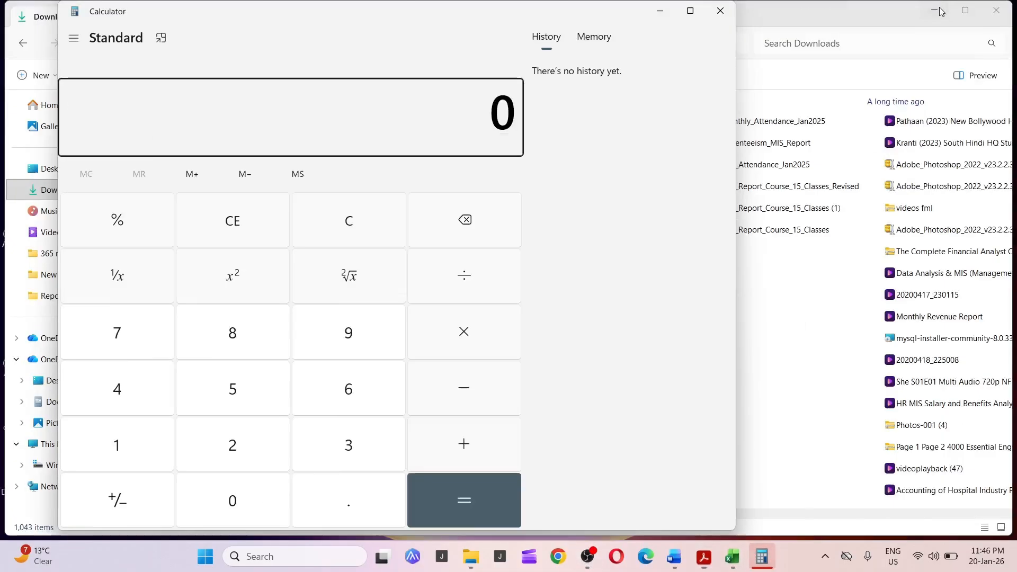
click(939, 8)
click(940, 11)
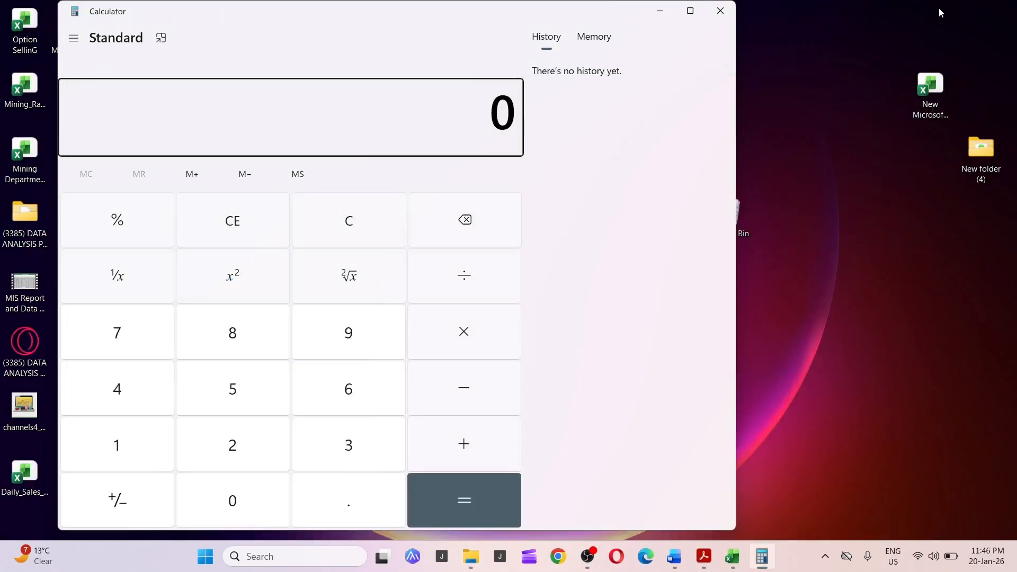
click(721, 11)
Open the New Microsoft Word Document and close it, saving its changes.
click(142, 214)
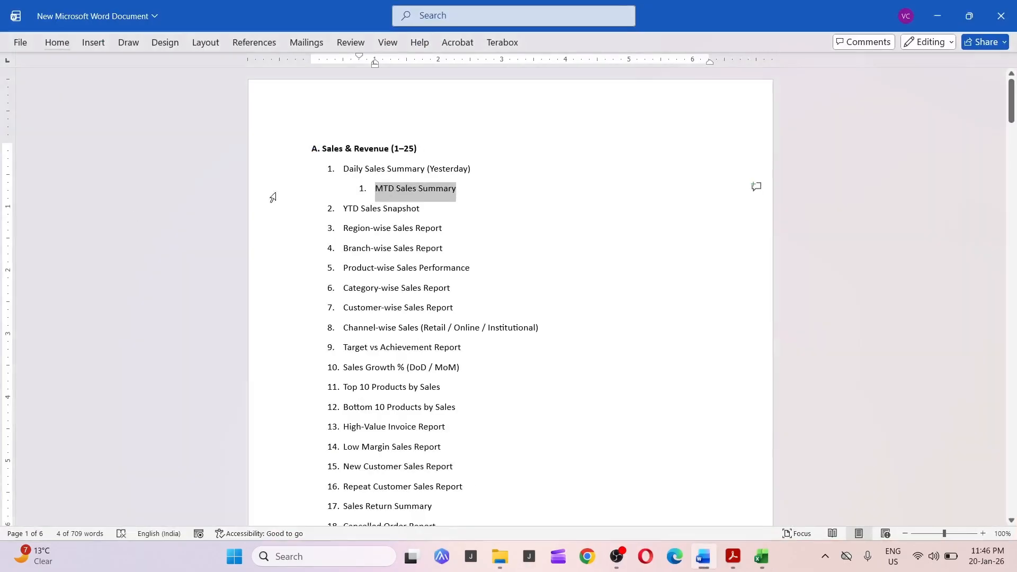
click(1000, 16)
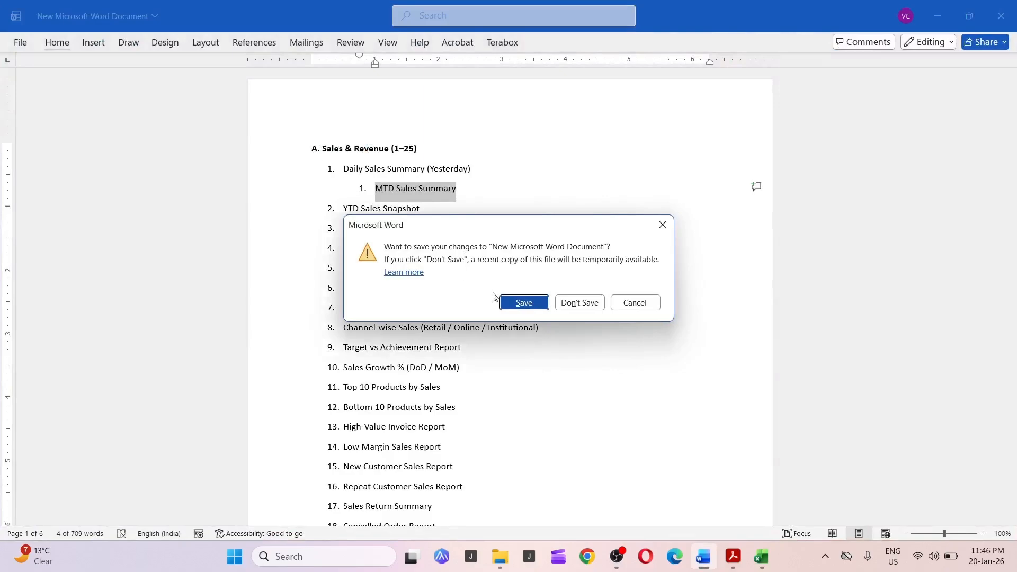
click(510, 301)
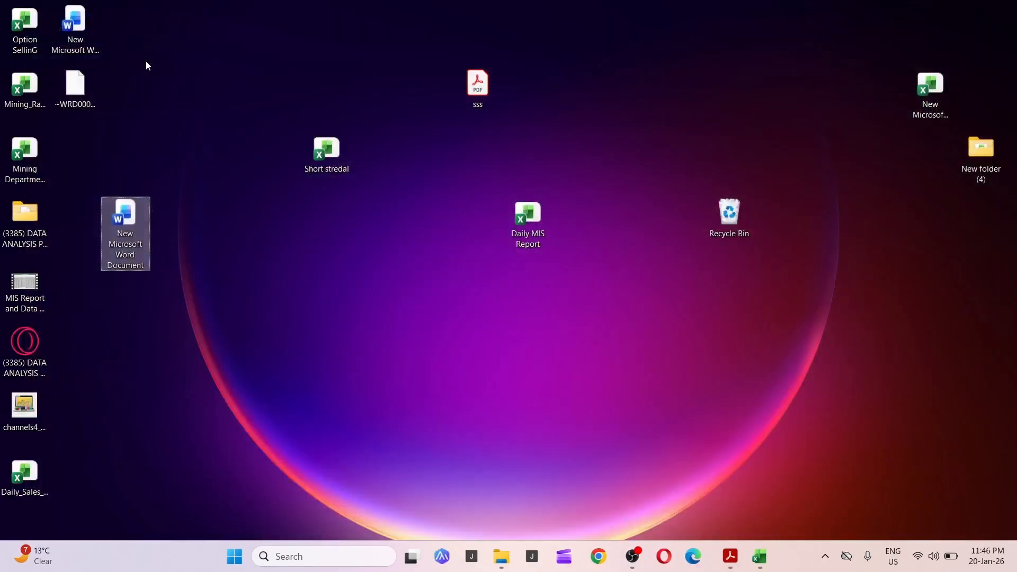
Open the Daily Morning Sales Report Word document and compare its Overall Sales Snapshot with the Excel sheet.
click(83, 29)
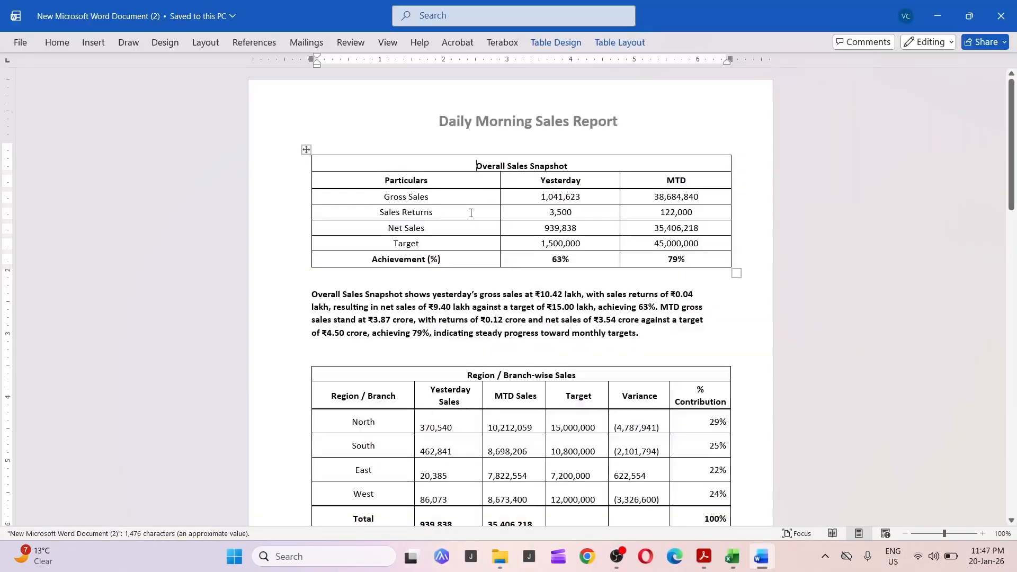
scroll(470, 212, up, 3)
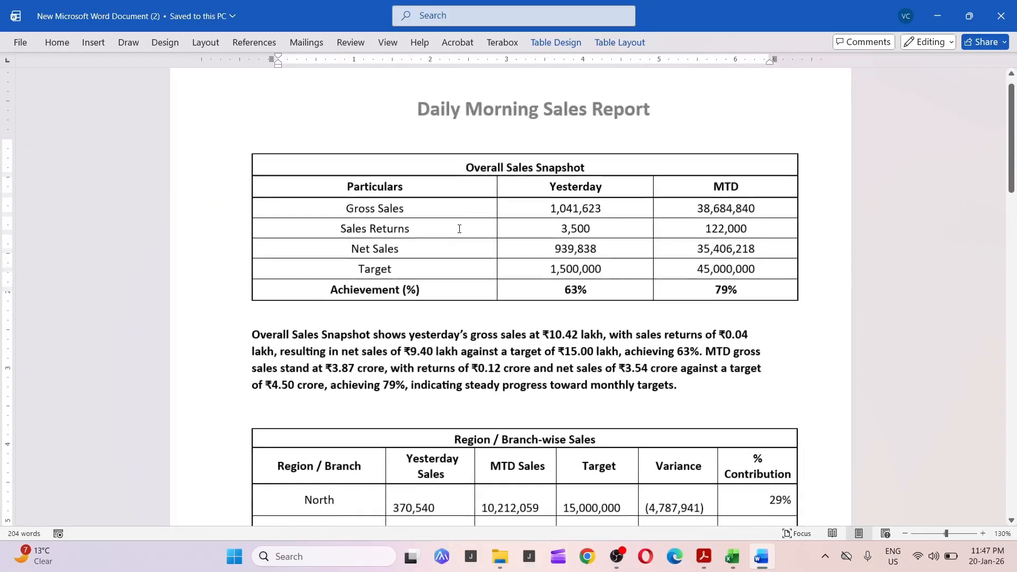
key(alt+Tab)
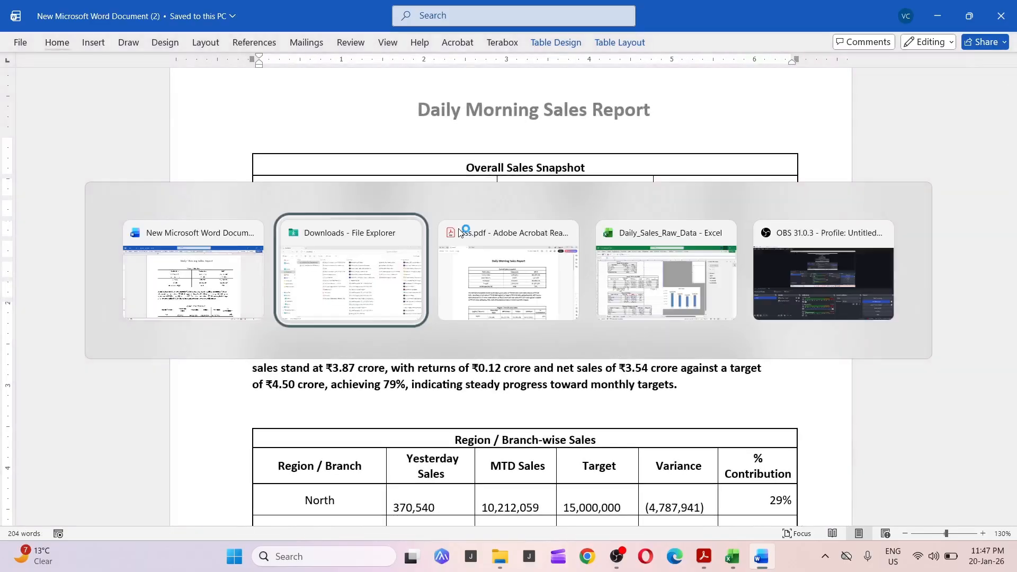
key(alt+Tab)
key(alt+Tab)
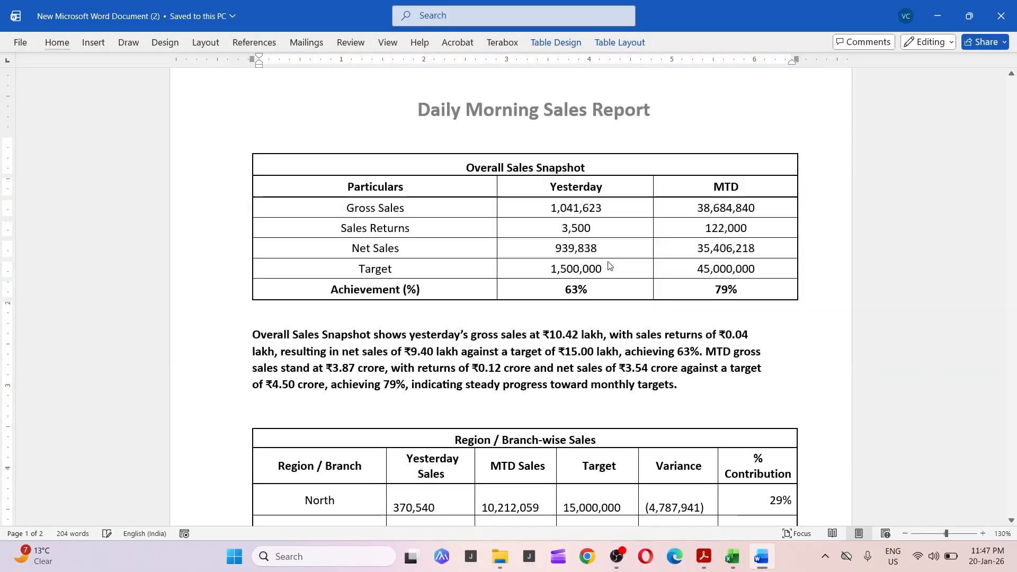
scroll(295, 250, up, 3)
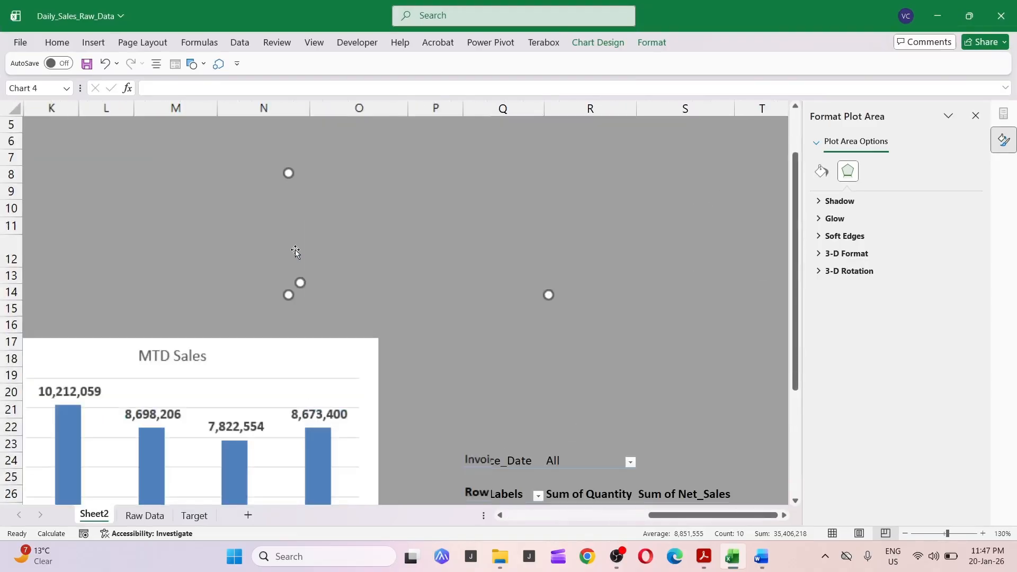
click(546, 520)
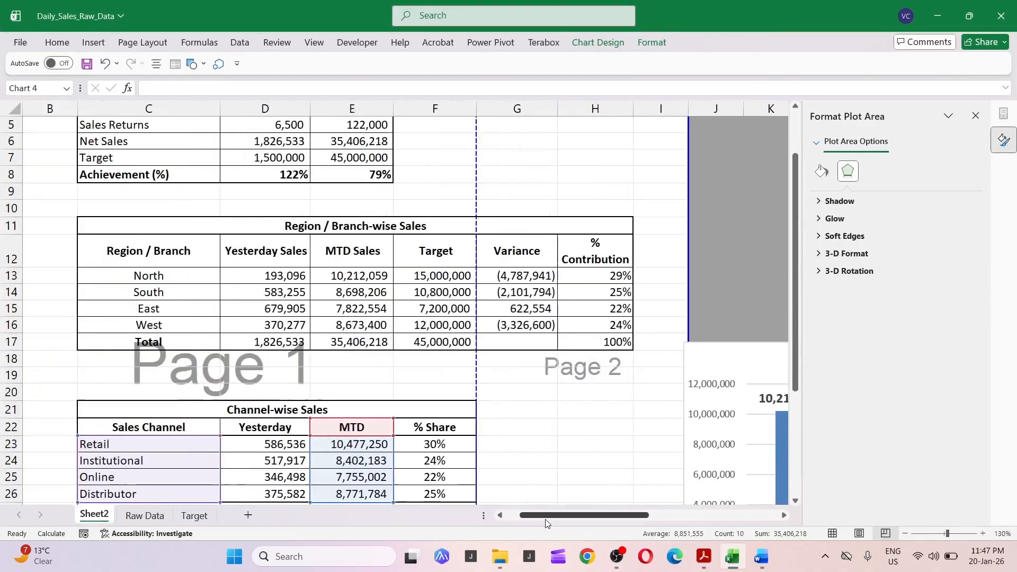
scroll(256, 345, up, 2)
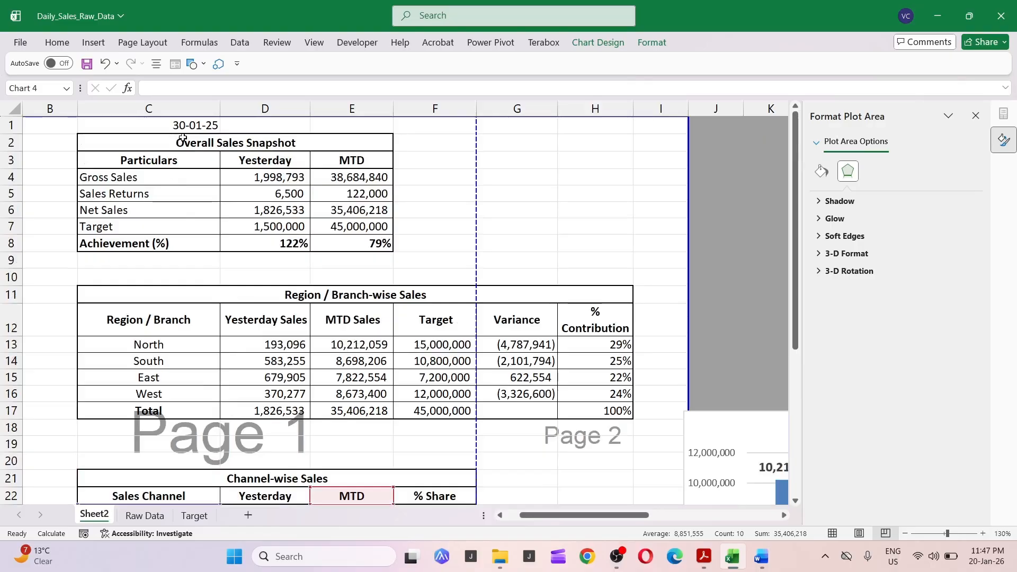
click(182, 139)
key(alt+Tab)
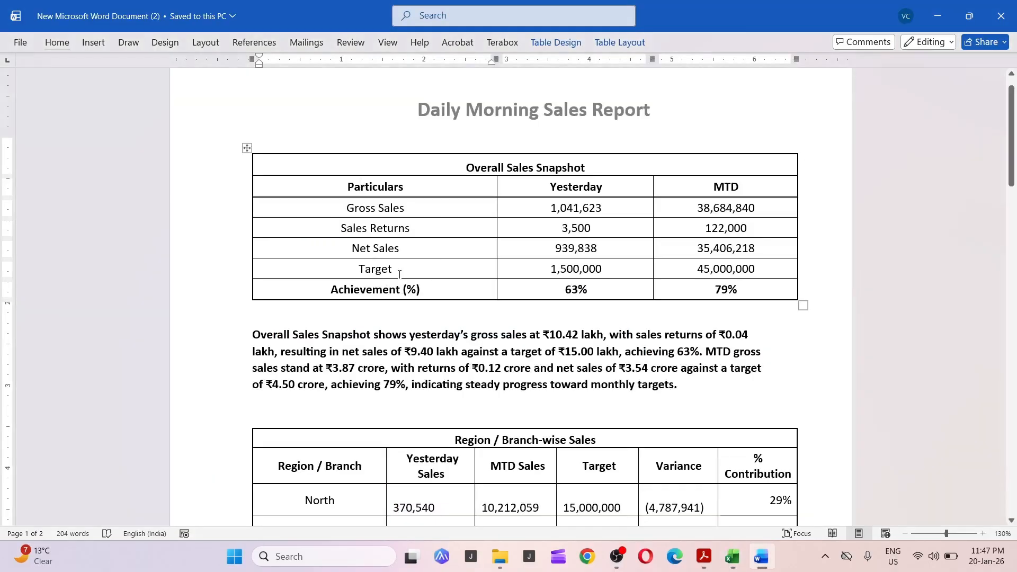
ctrl+scroll(496, 233, up, 1)
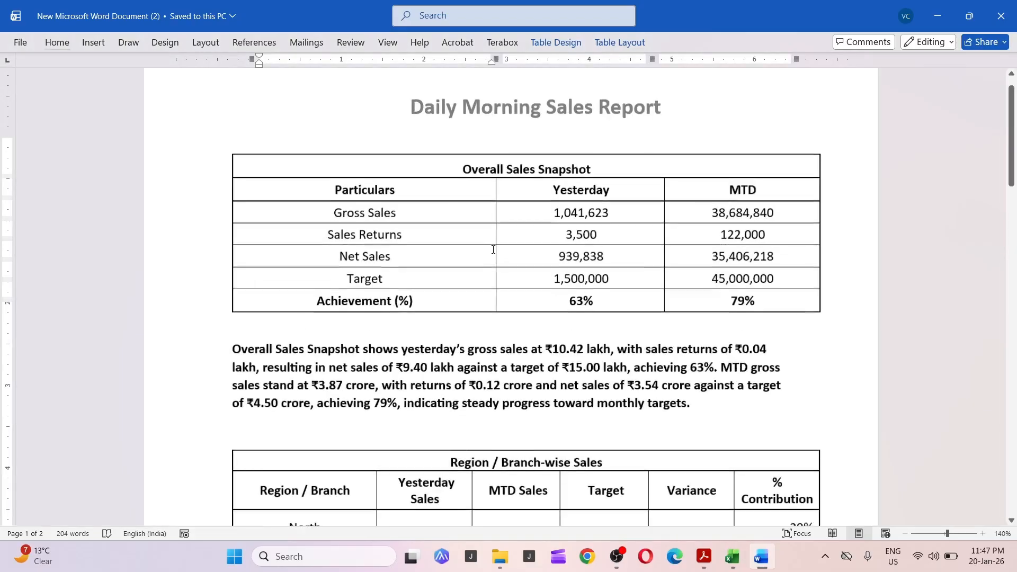
ctrl+scroll(495, 261, up, 1)
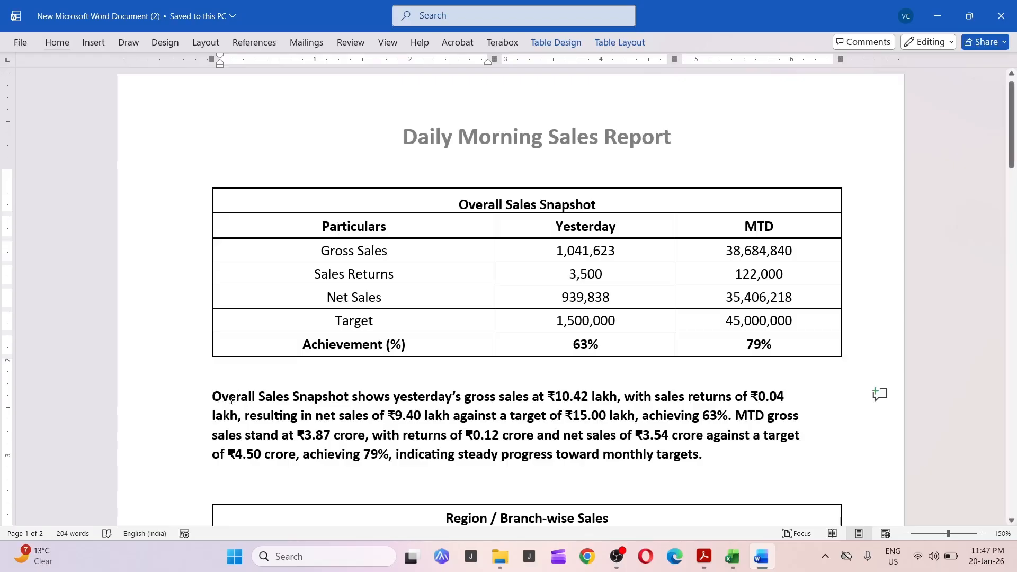
Read through the Overall Sales Snapshot summary paragraph, selecting its key figures.
drag(248, 400, 617, 399)
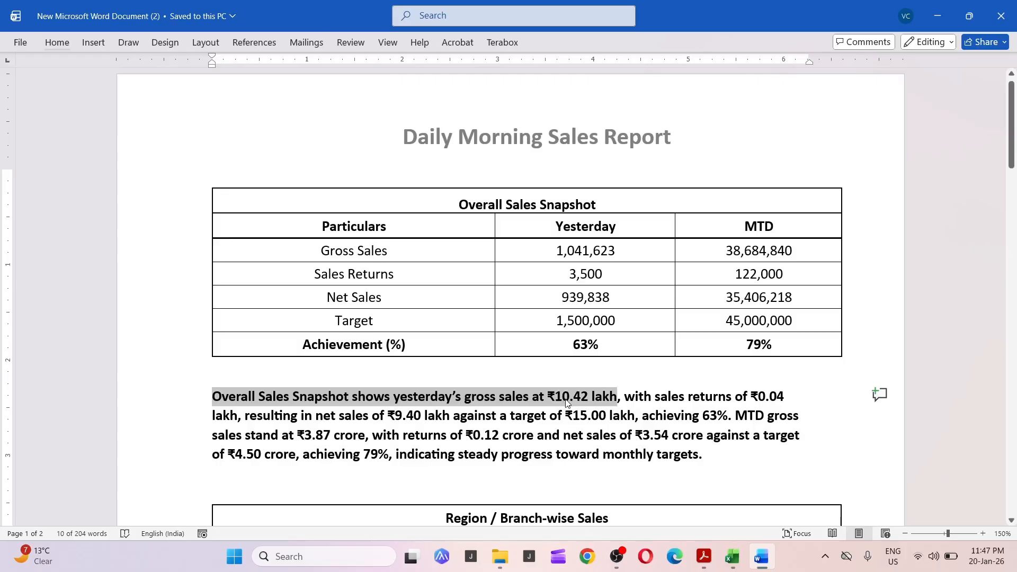
click(625, 403)
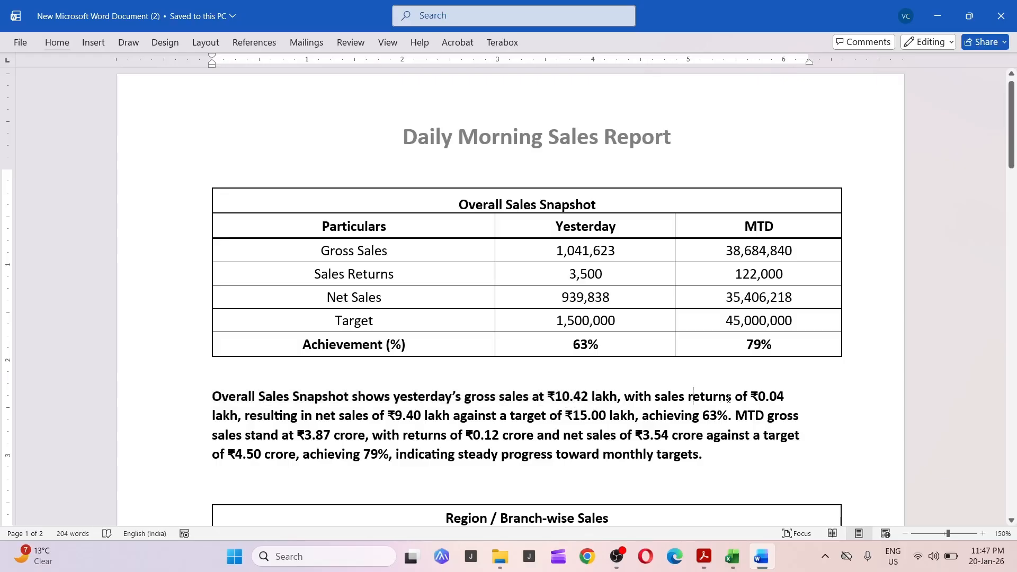
click(787, 398)
drag(249, 418, 421, 417)
click(454, 418)
scroll(422, 419, down, 1)
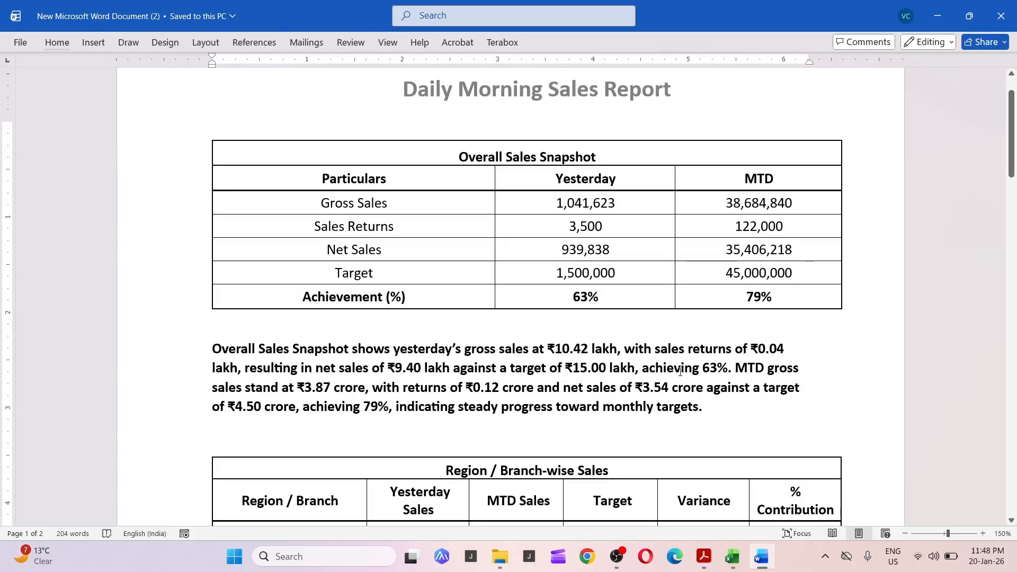
drag(700, 371, 716, 367)
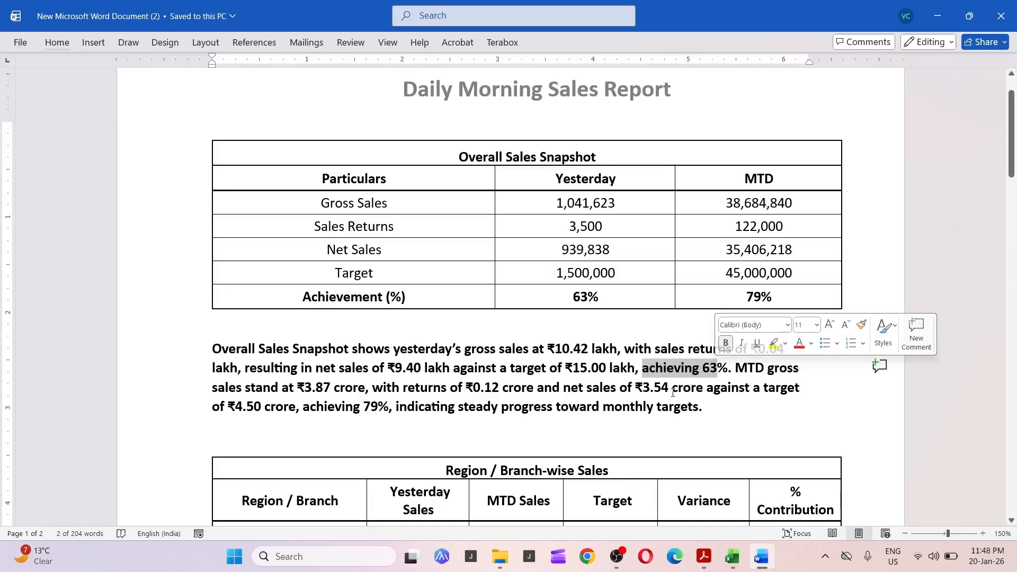
click(722, 404)
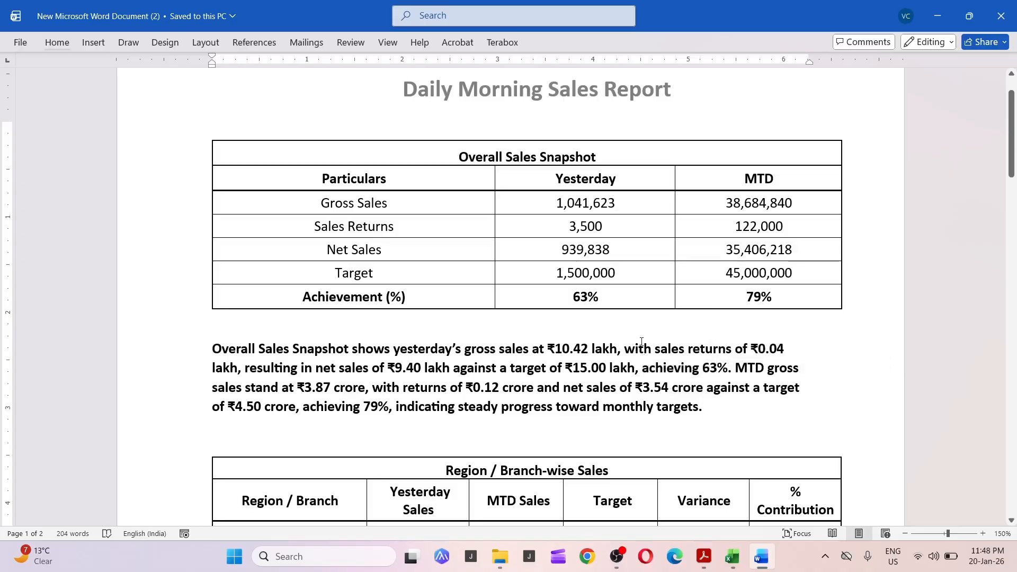
drag(554, 348, 587, 350)
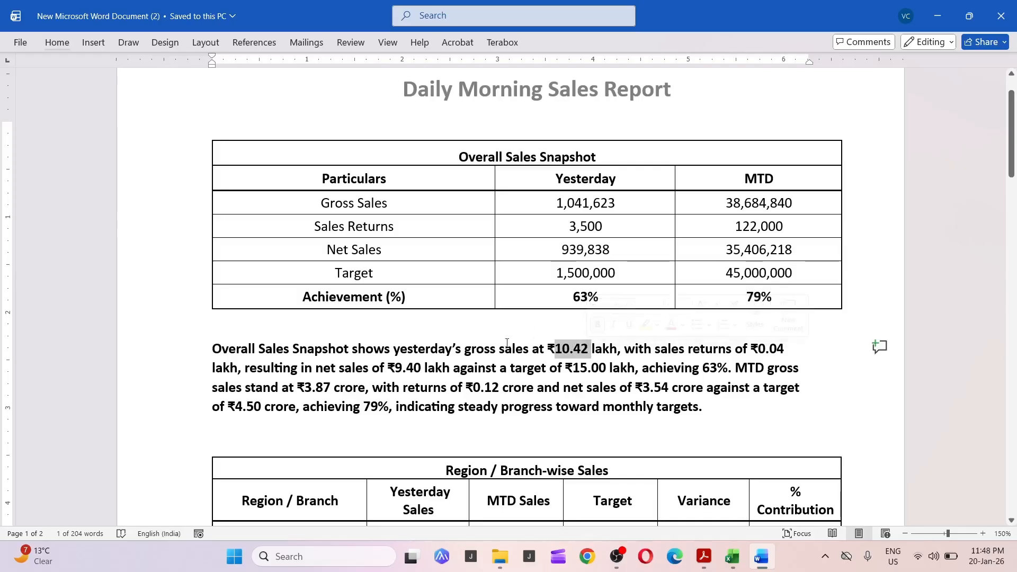
click(523, 348)
drag(550, 349, 585, 349)
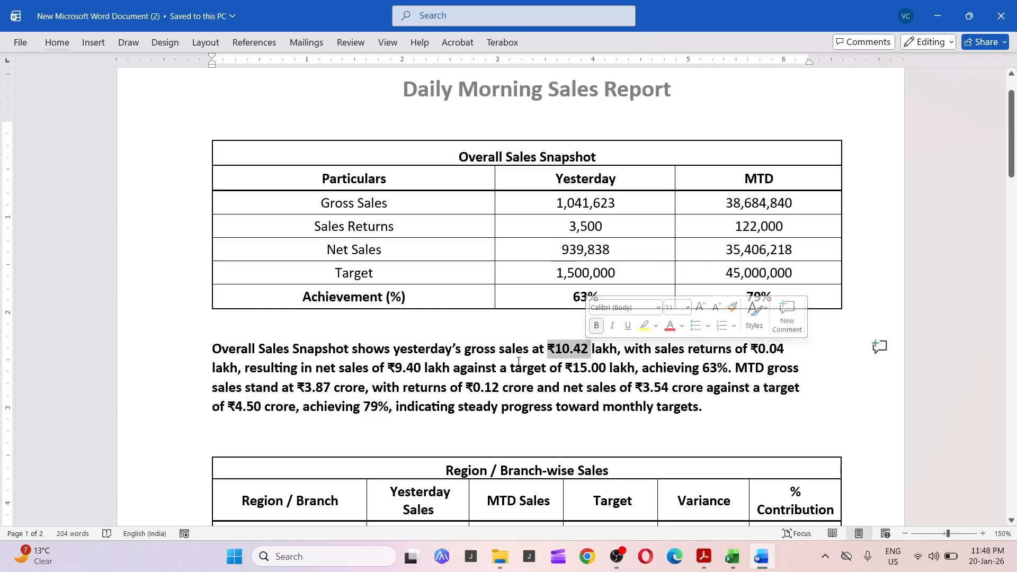
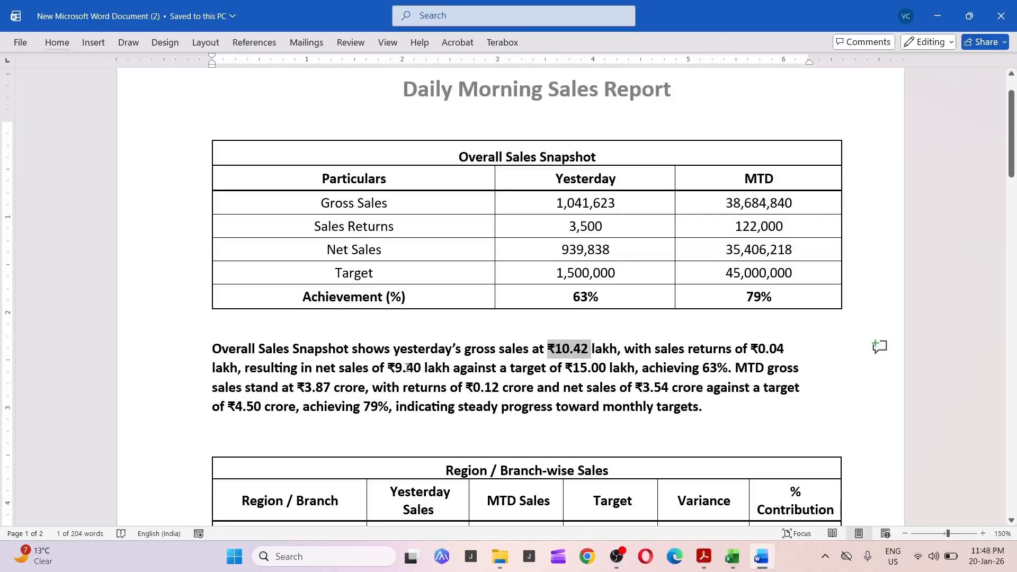
Select the ₹9.40 net sales figure in the summary paragraph and return to the Excel workbook.
drag(388, 368, 402, 367)
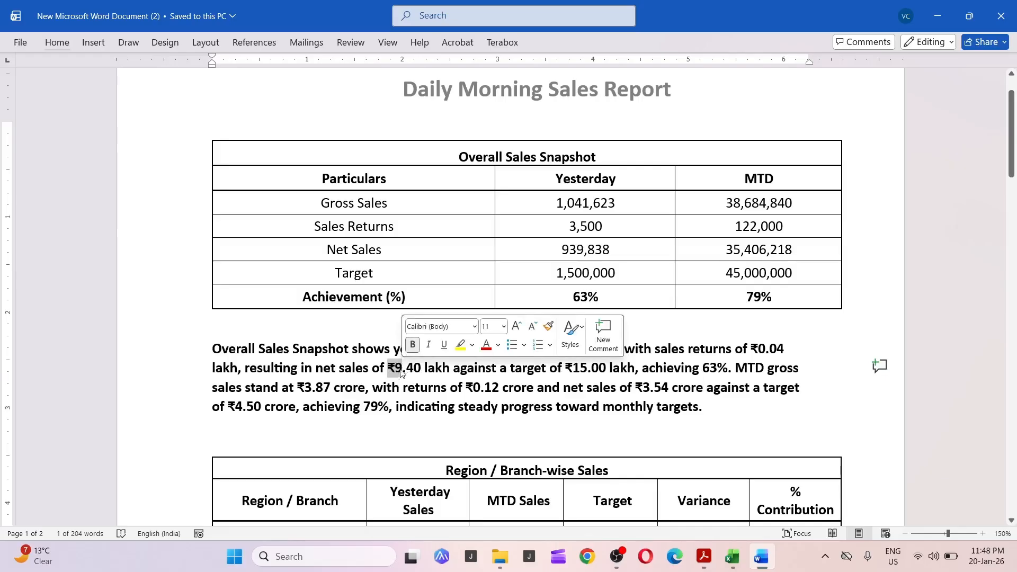
click(395, 368)
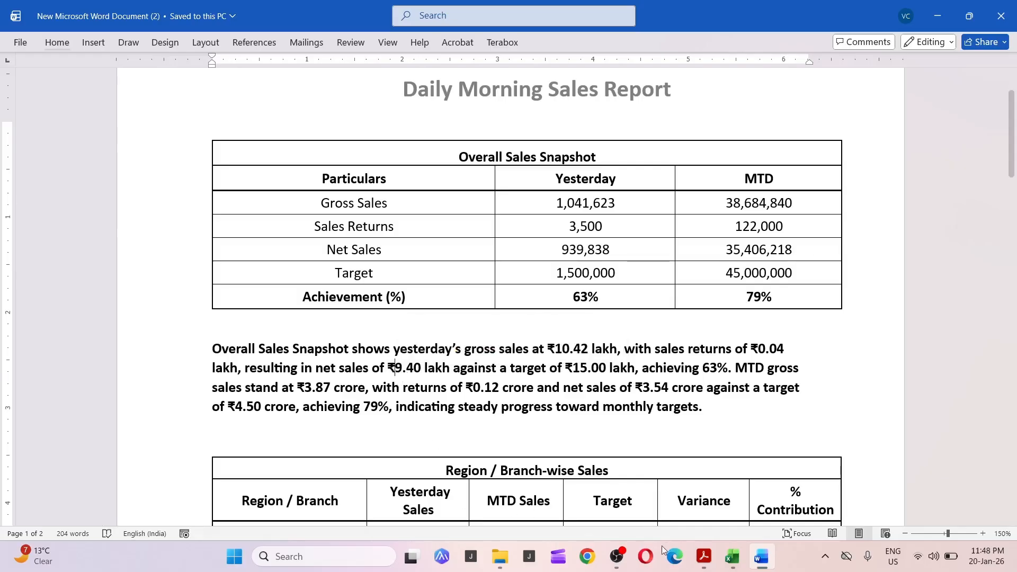
click(732, 556)
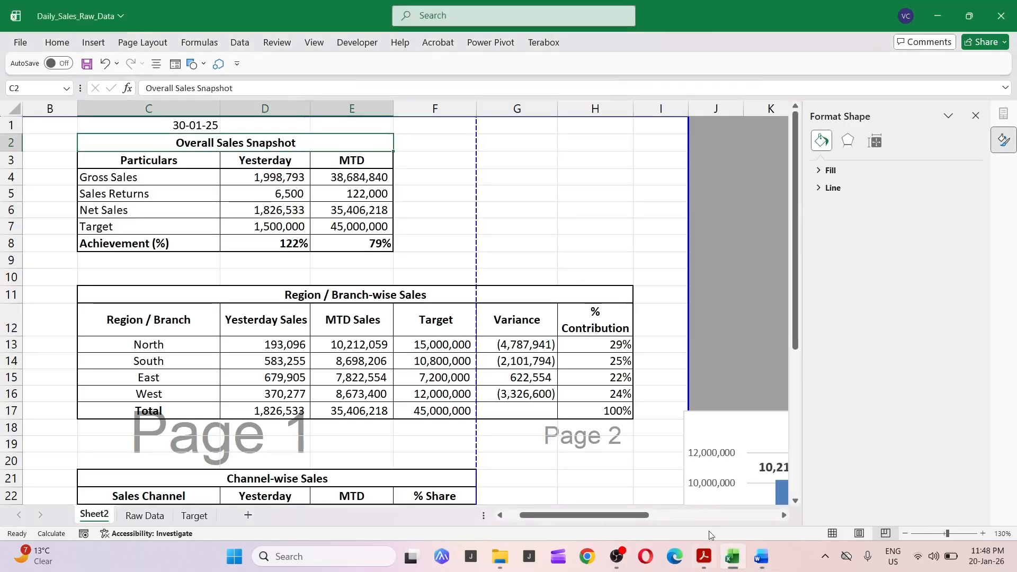
Browse the Raw Data sheet's columns and the Invoice_Date filter options before returning to the report sheet.
click(432, 456)
click(163, 519)
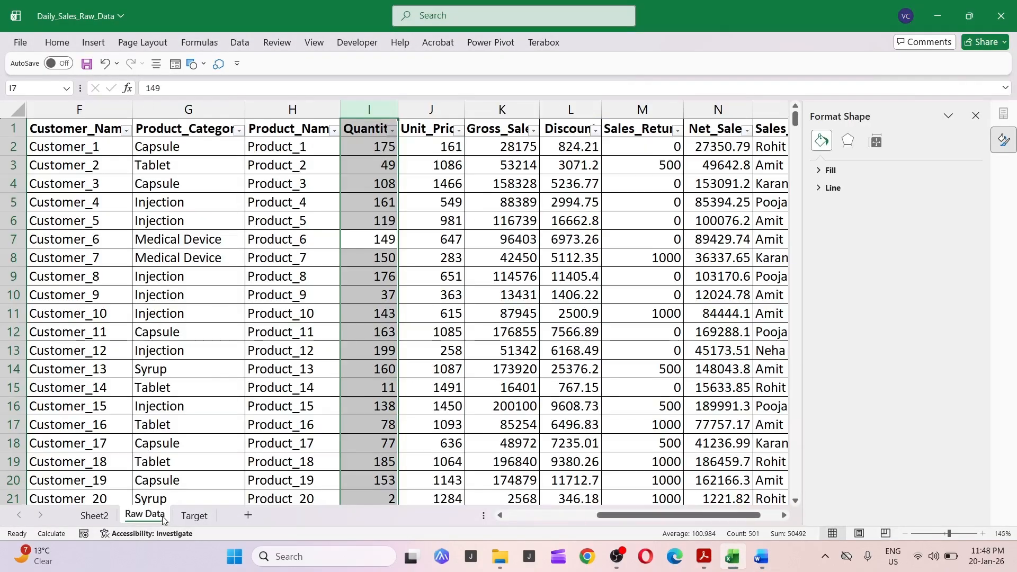
click(370, 369)
key(ctrl+Up)
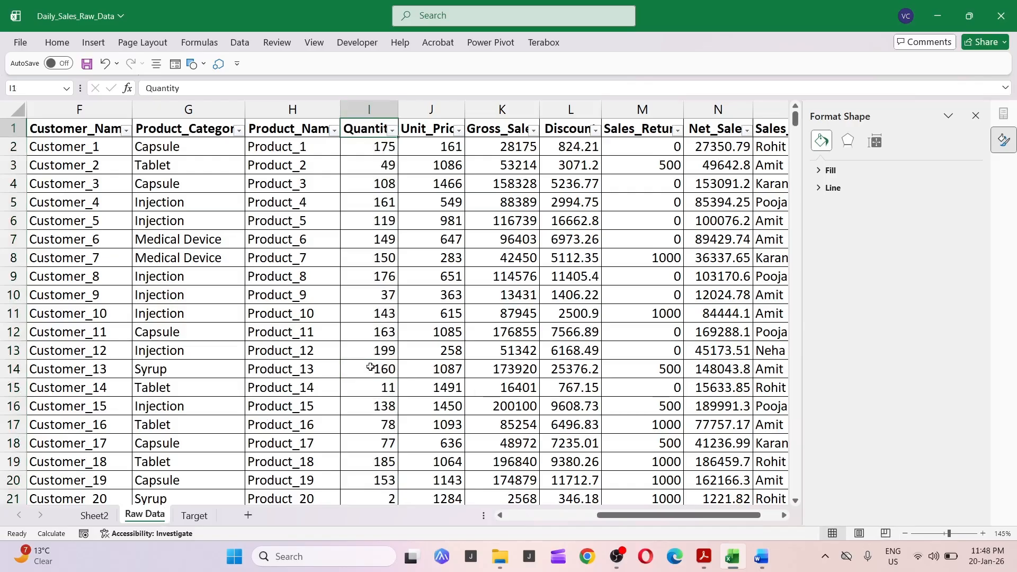
key(ctrl+Left)
key(Right)
key(Left)
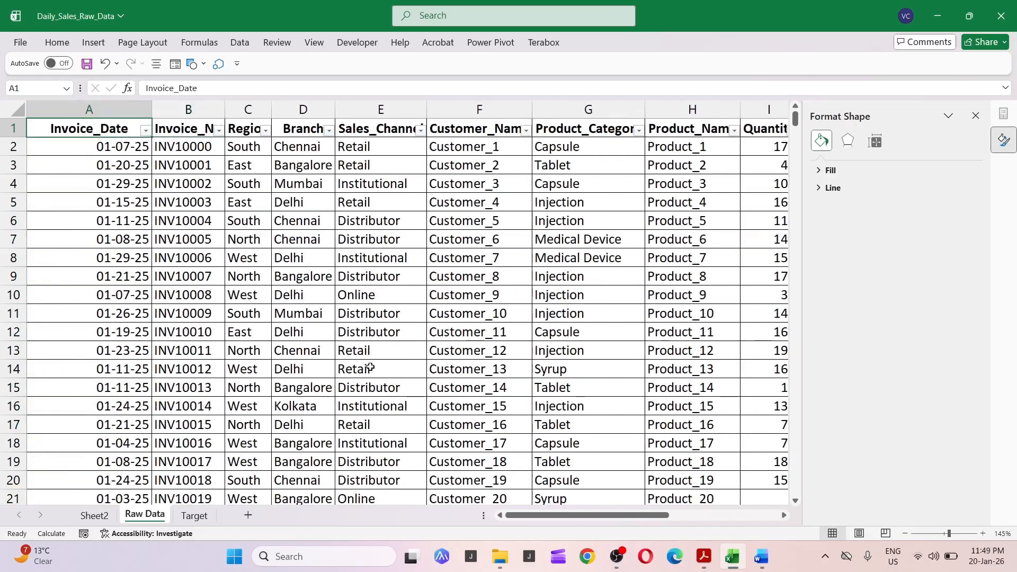
key(ctrl+Right)
key(Left)
key(Left)
key(Left)
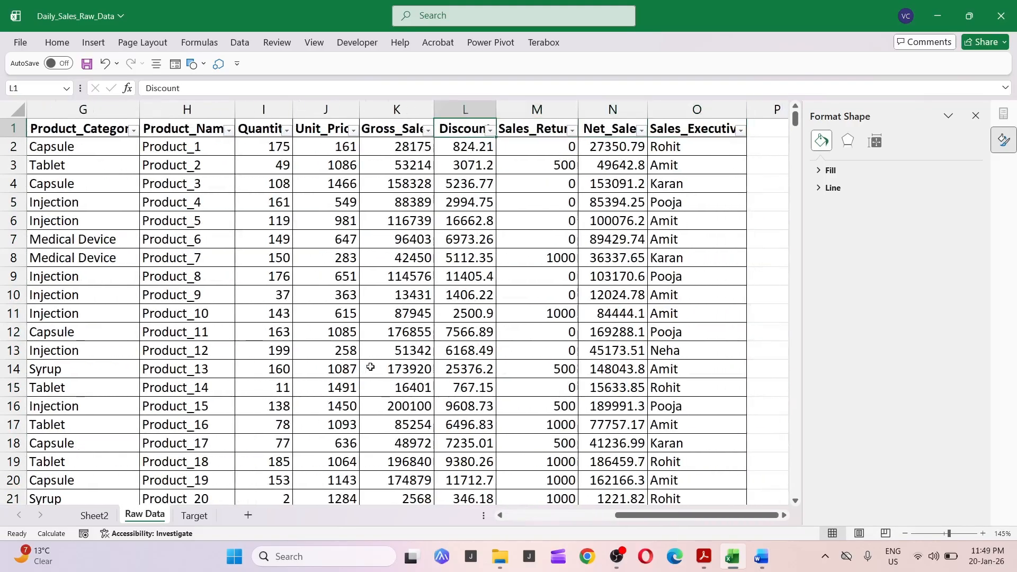
key(Left)
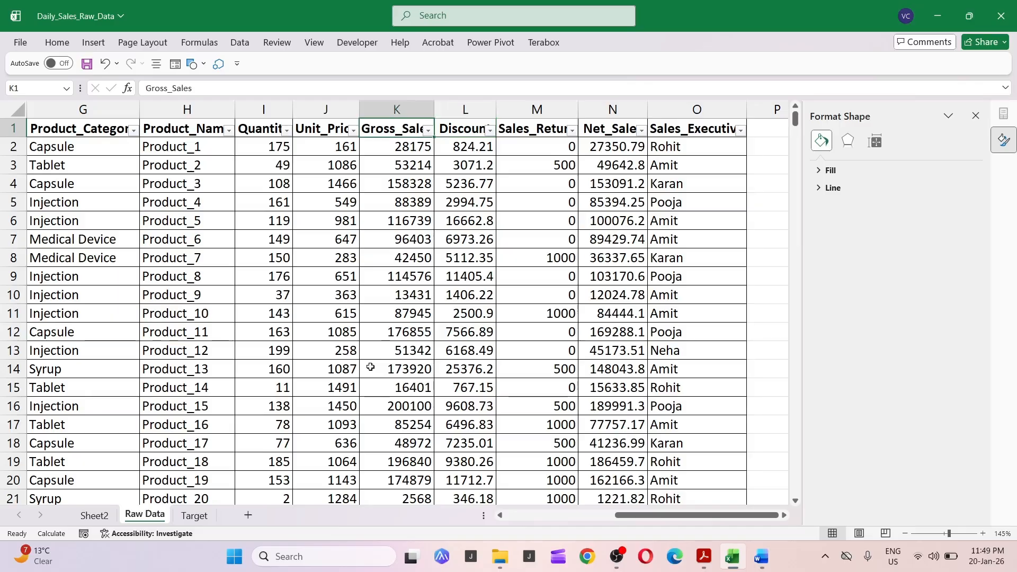
key(ctrl+Left)
key(Right)
key(Left)
key(alt+Down)
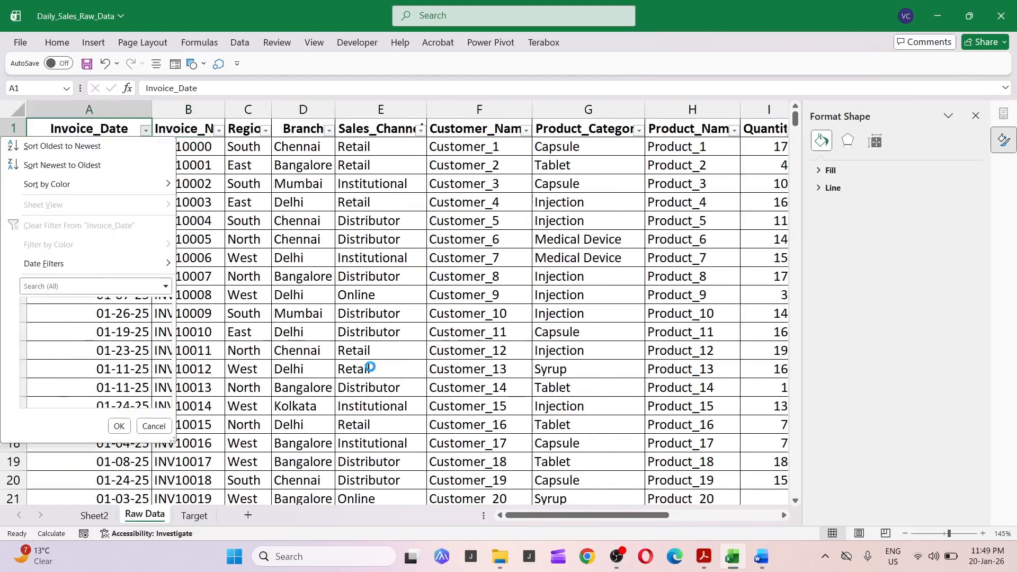
key(Escape)
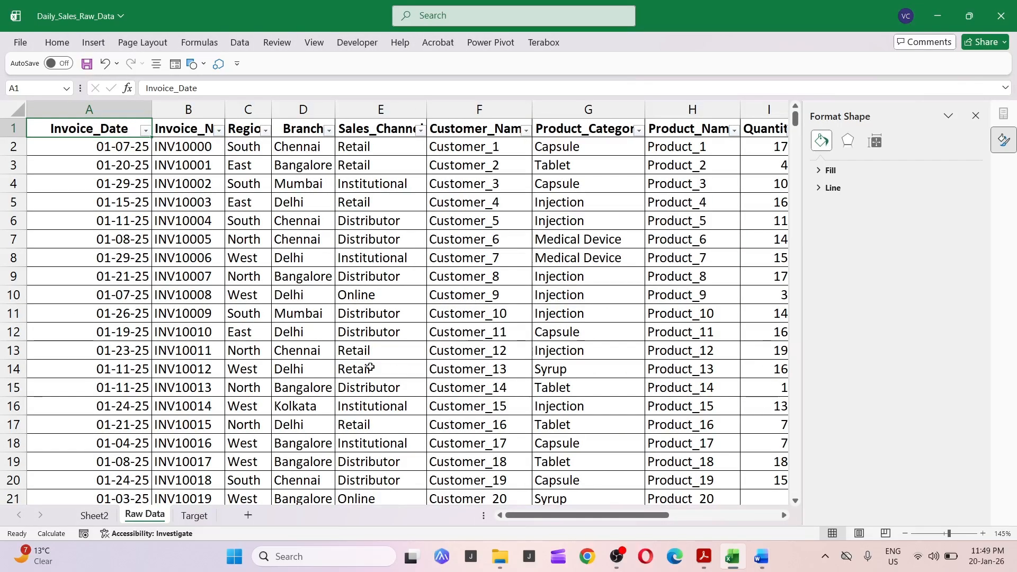
key(ctrl+Right)
key(ctrl+Page_Up)
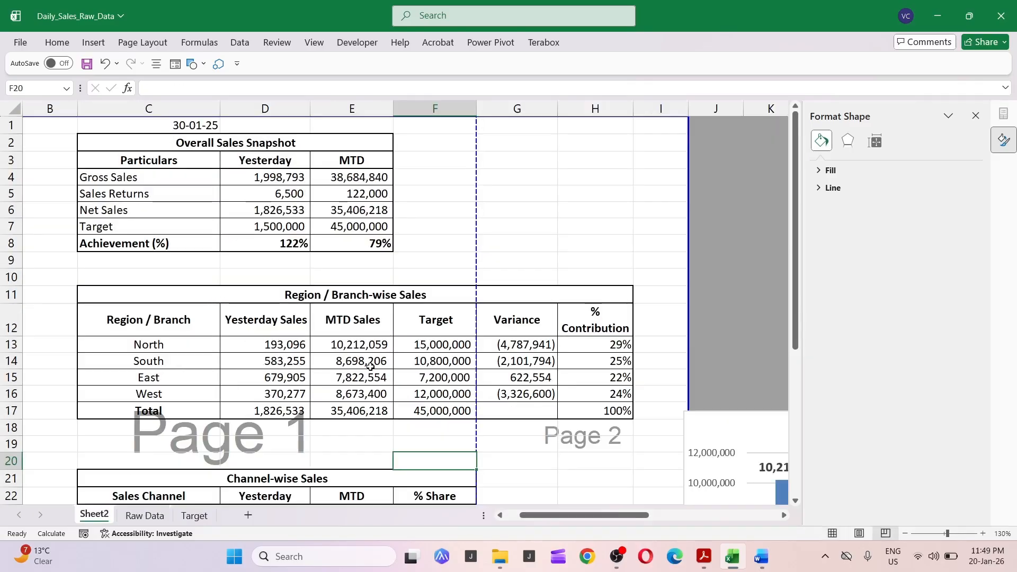
Compare the Excel report sheet with the Word report and scroll through its lower tables.
key(alt+Tab)
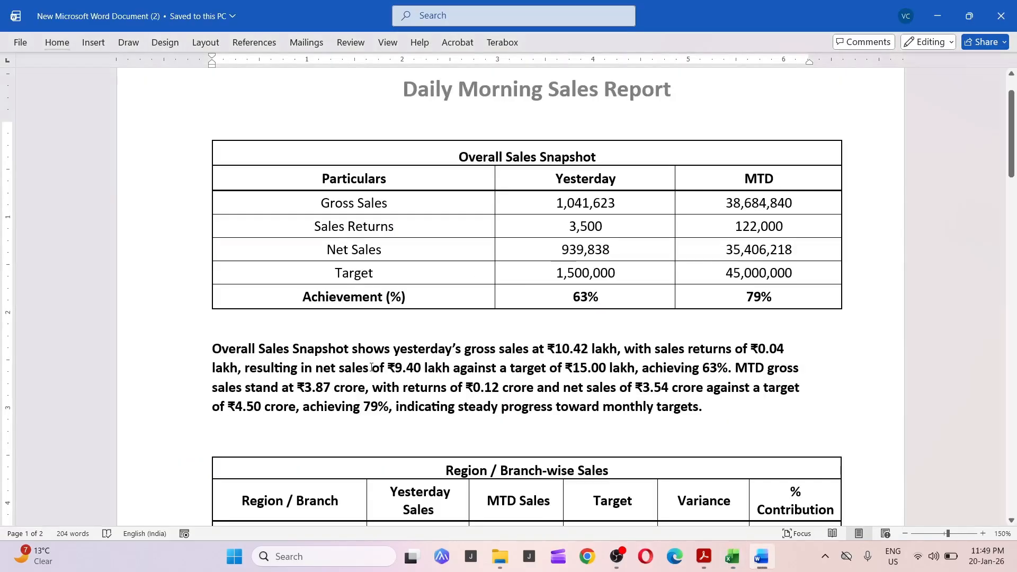
key(alt+Tab)
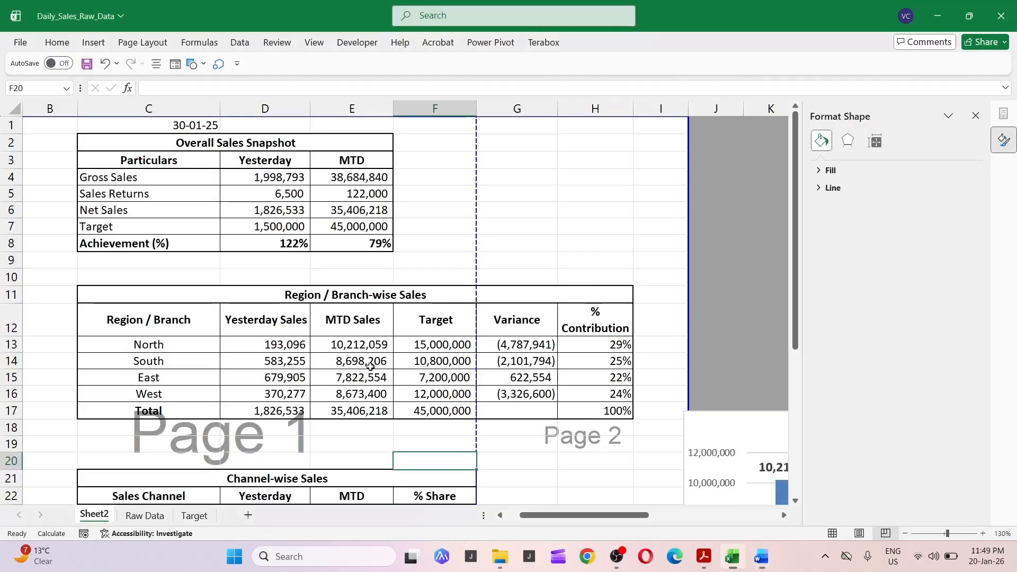
key(Page_Down)
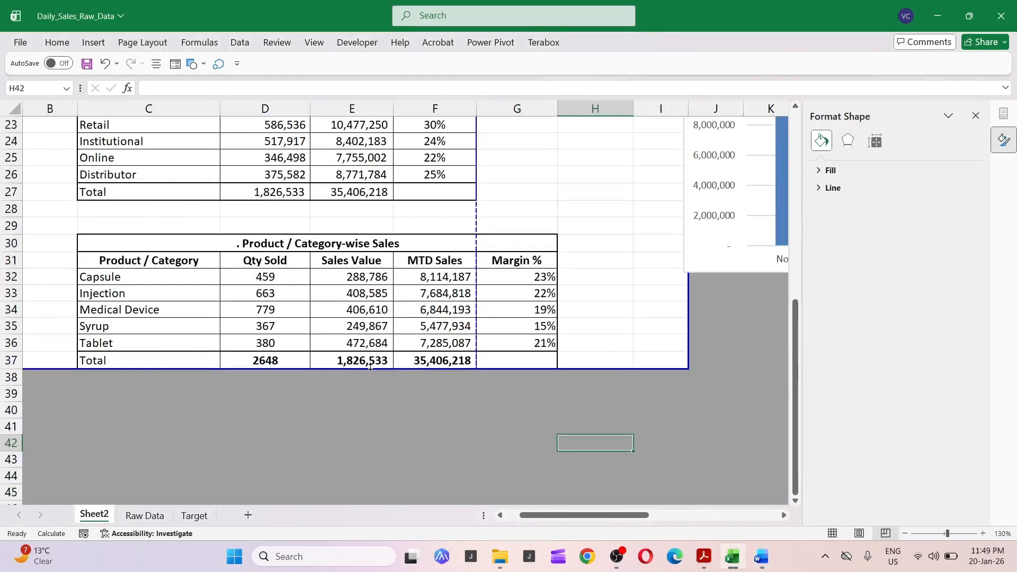
key(ctrl+Page_Down)
key(ctrl+Home)
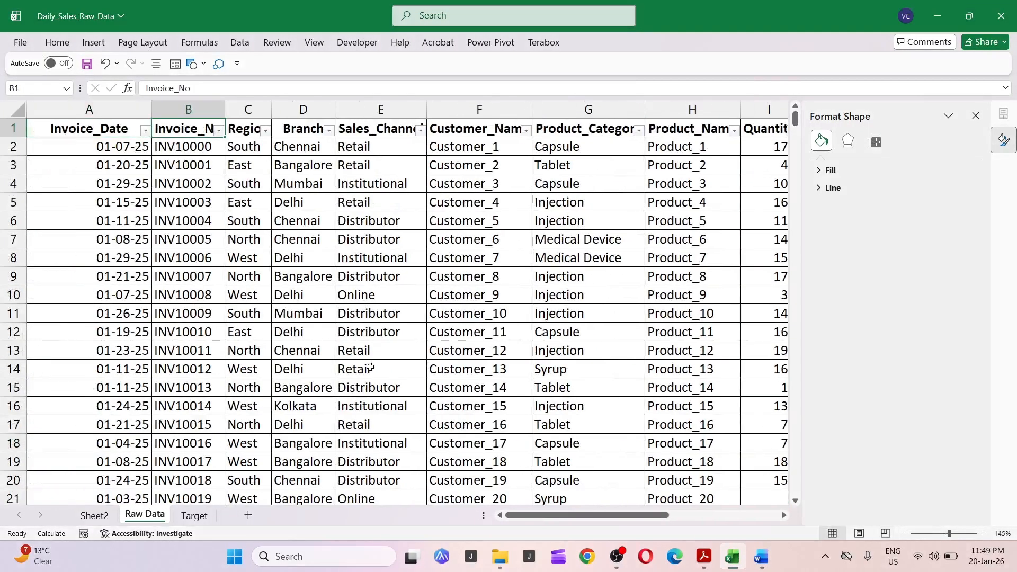
Filter the Raw Data Invoice_Date column to show only 01 January 2025.
key(alt+Down)
key(Down)
key(Down)
key(Down)
key(Down)
key(Down)
key(Down)
key(Down)
key(Down)
key(Down)
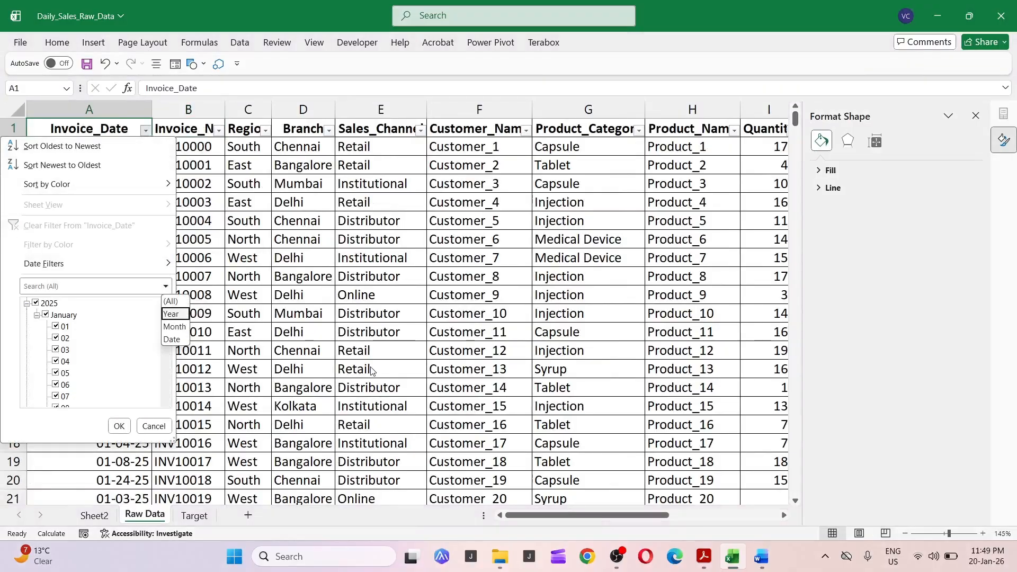
key(Escape)
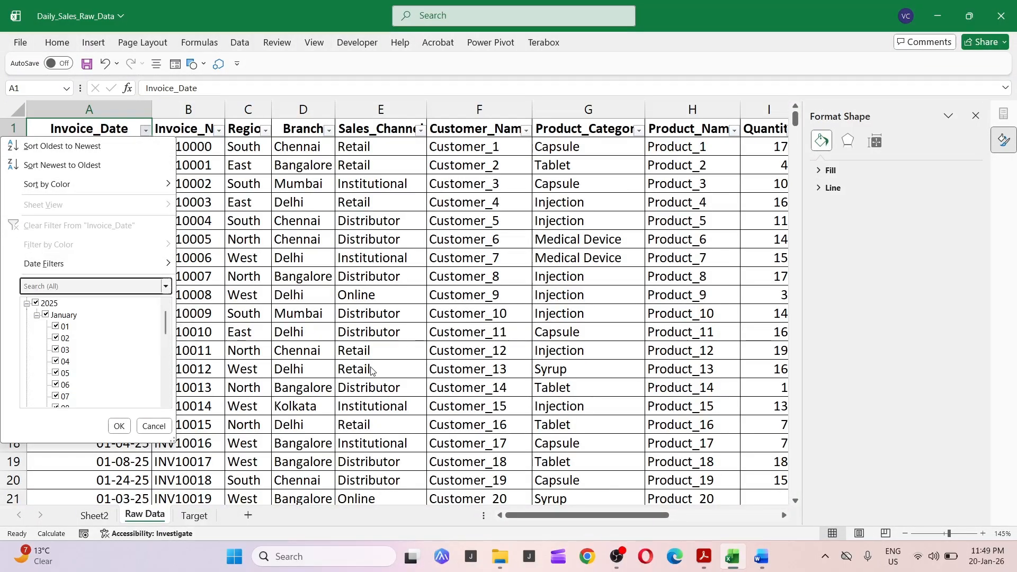
key(Tab)
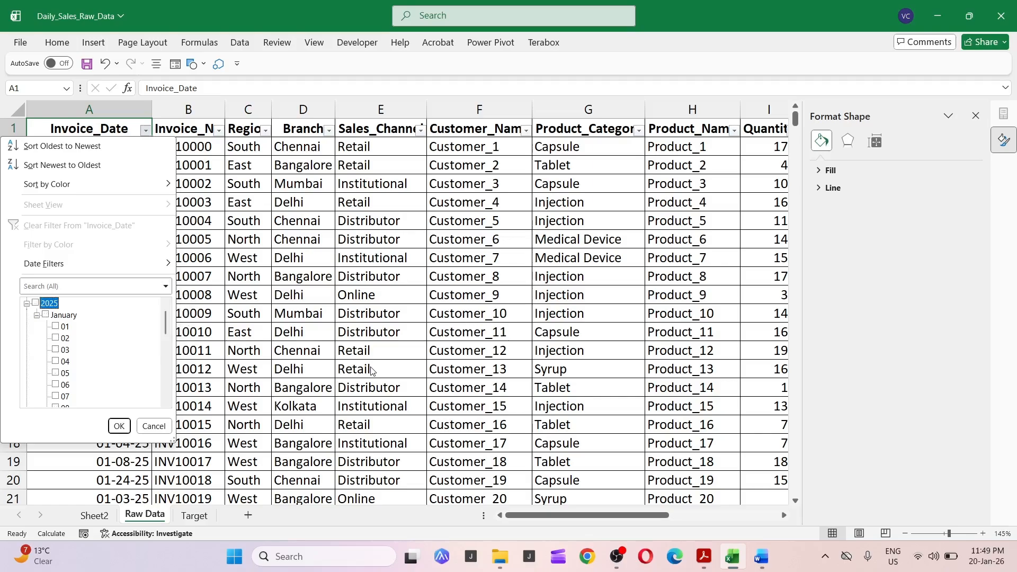
key(Down)
key(Down)
key(space)
key(Return)
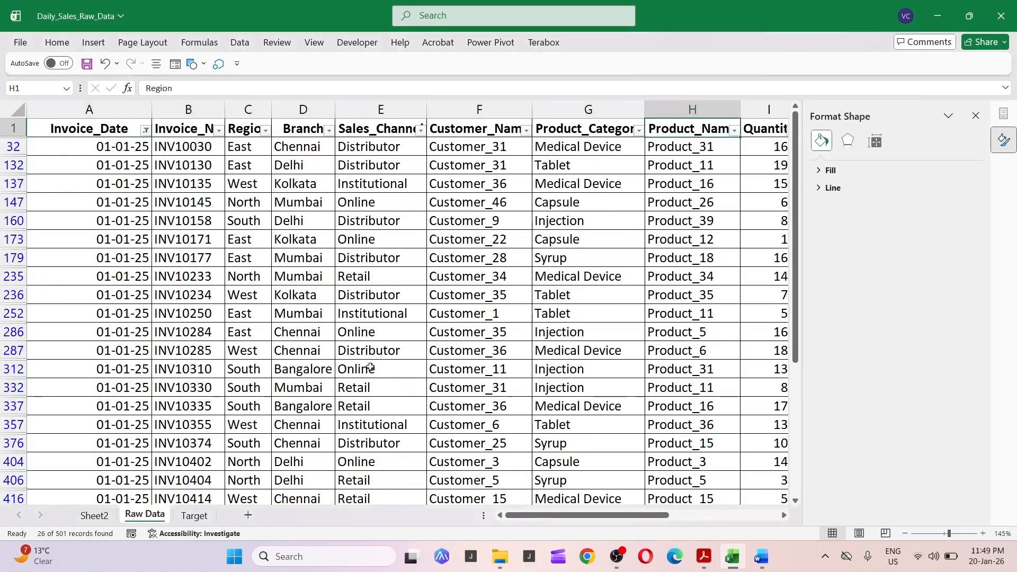
Replace the Gross_Sales column total with a SUBTOTAL of visible rows and copy it to the Discount, Sales_Returns and Net_Sales totals.
key(Right)
key(Right)
key(Right)
key(Right)
key(Right)
key(Left)
key(Left)
key(Down)
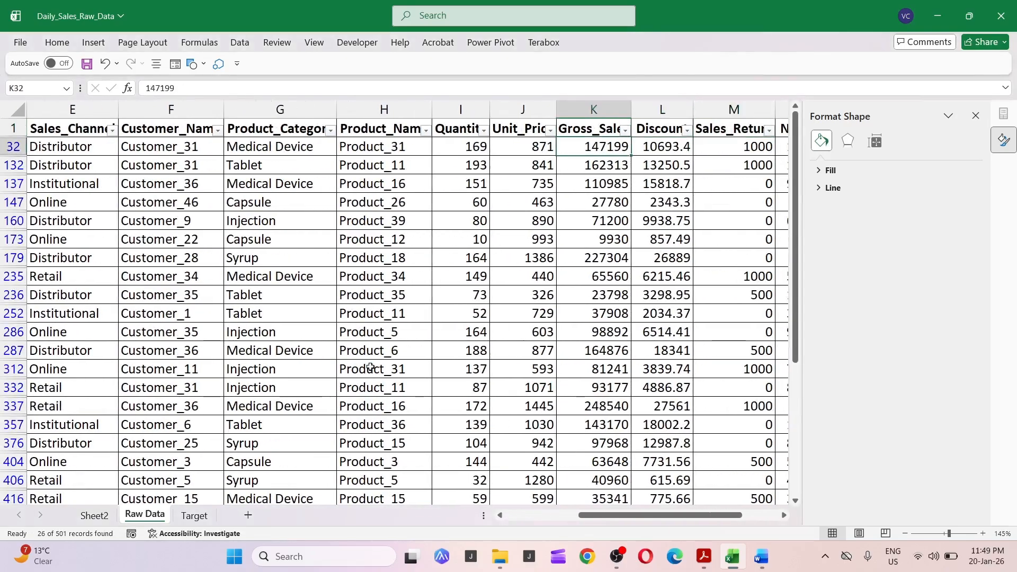
key(ctrl+shift+Down)
key(shift+Up)
key(ctrl+Down)
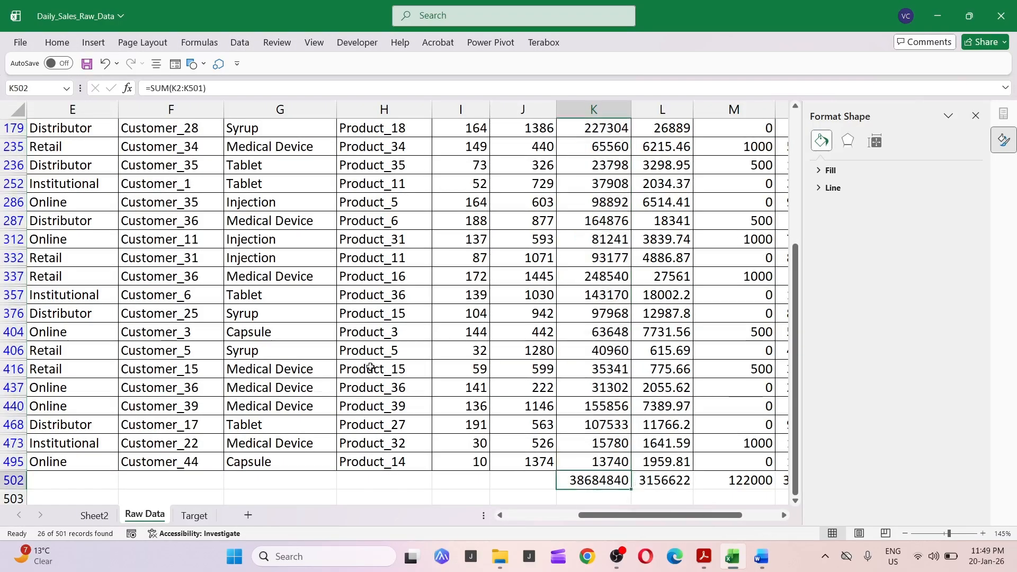
key(alt+equal)
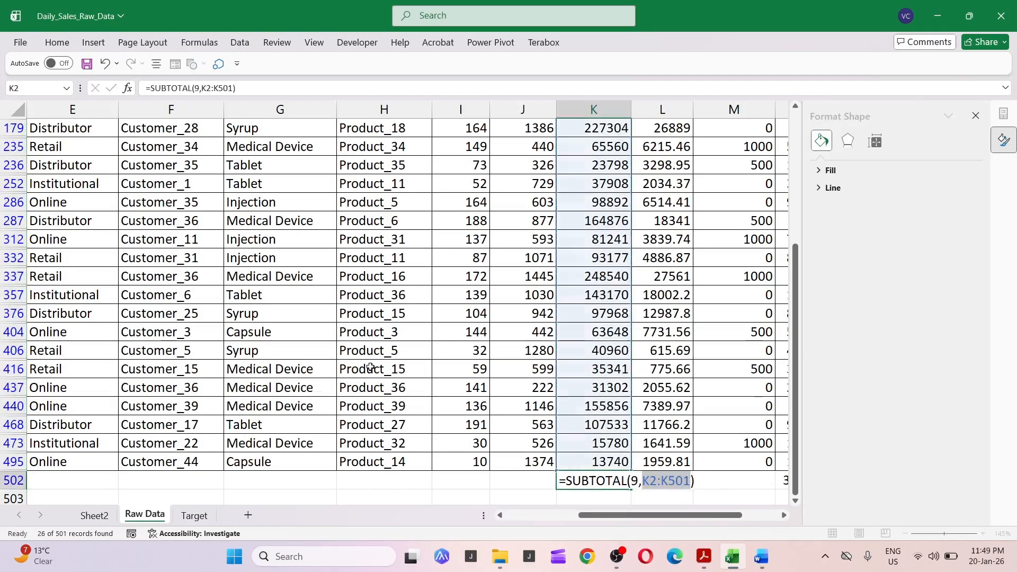
key(Return)
key(Up)
key(ctrl+c)
key(Right)
key(shift+Right)
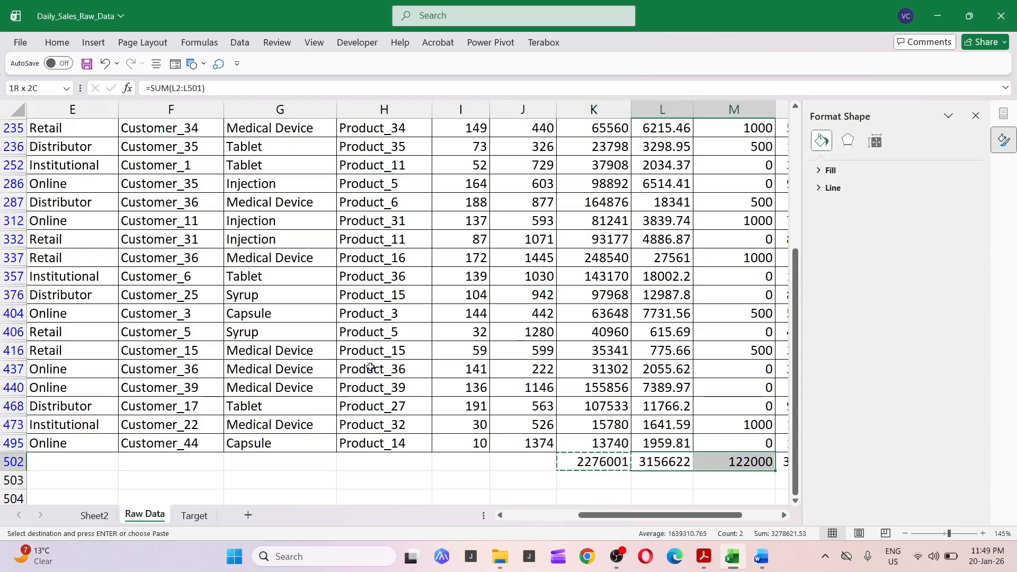
key(shift+Right)
key(Return)
key(Left)
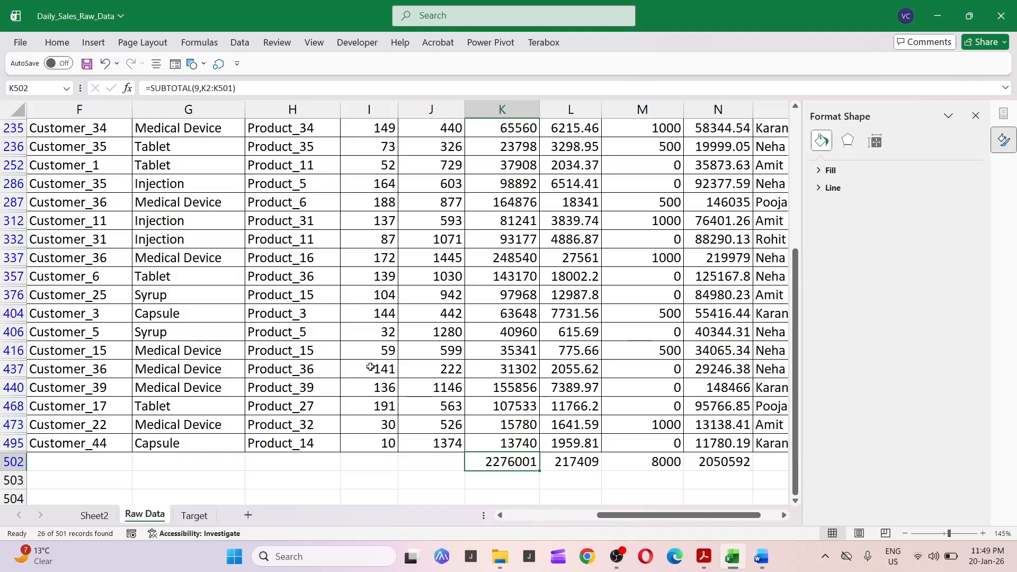
key(Right)
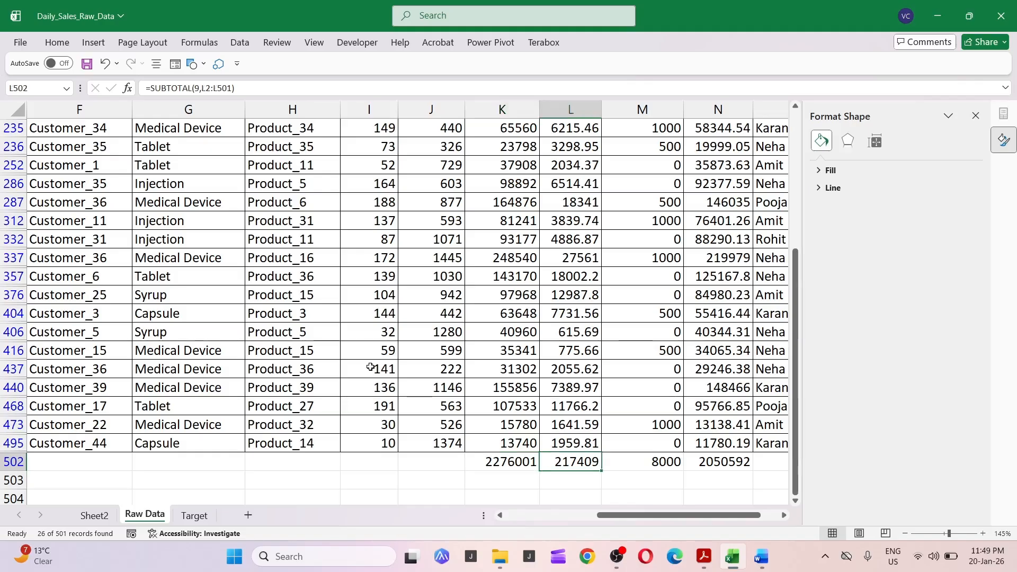
key(Left)
key(Right)
key(Down)
key(Down)
text(+)
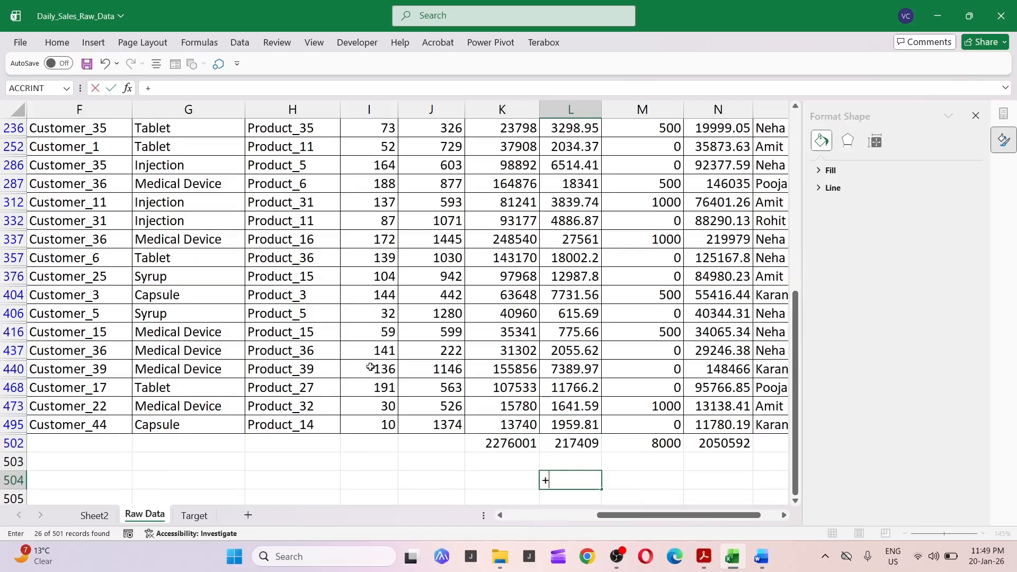
key(Up)
key(Up)
key(Left)
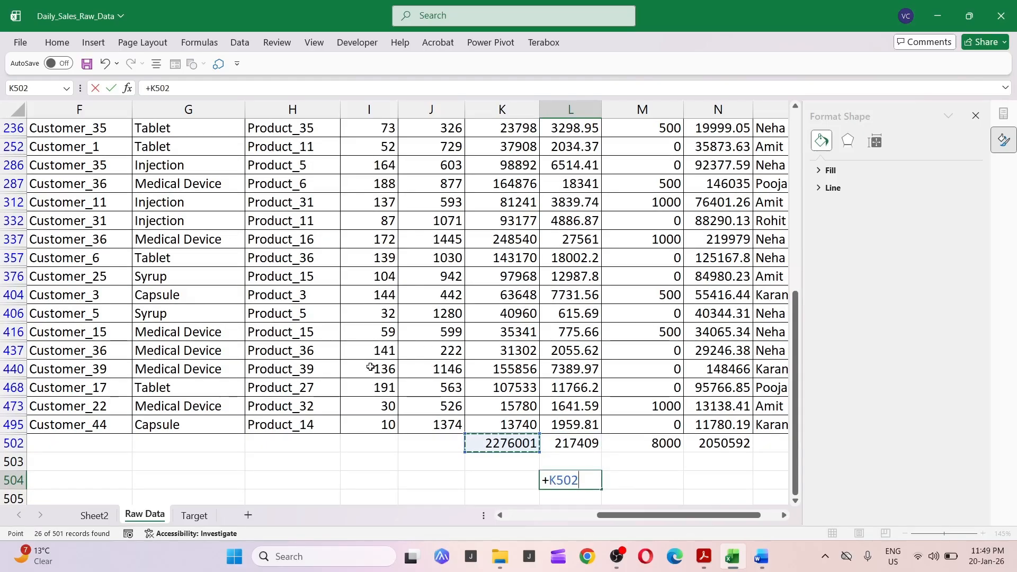
key(Escape)
key(Up)
key(Up)
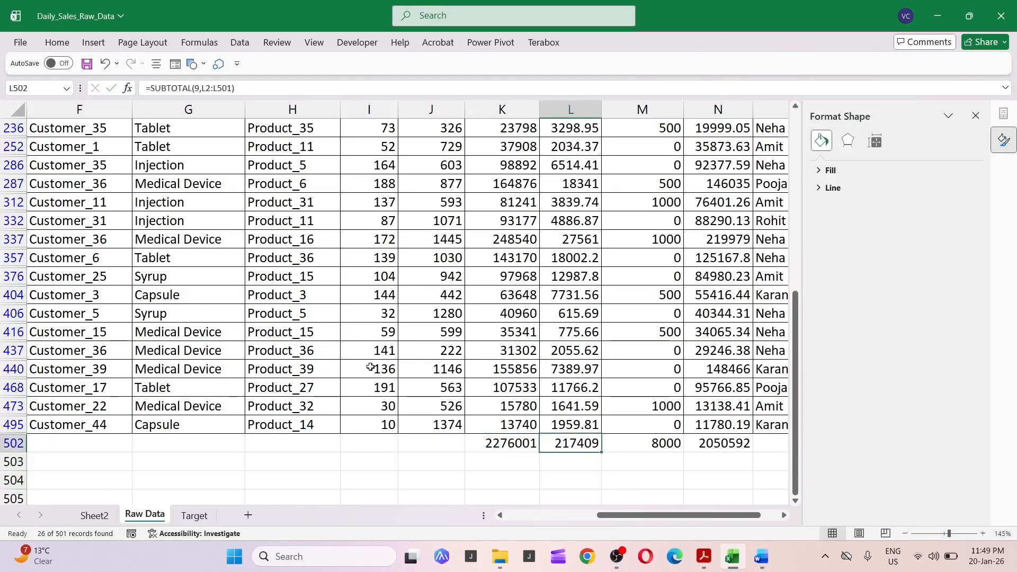
Calculate net sales below the totals as the gross sales total minus the sales returns total.
key(Right)
key(Down)
key(Down)
key(Left)
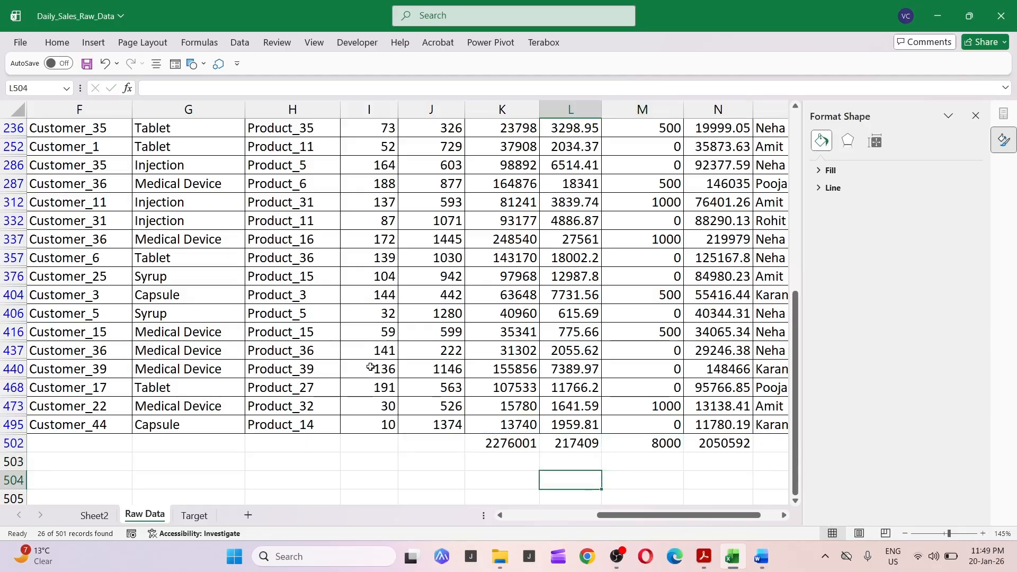
text(+)
key(Up)
key(Up)
key(Left)
text(-)
key(Up)
key(Up)
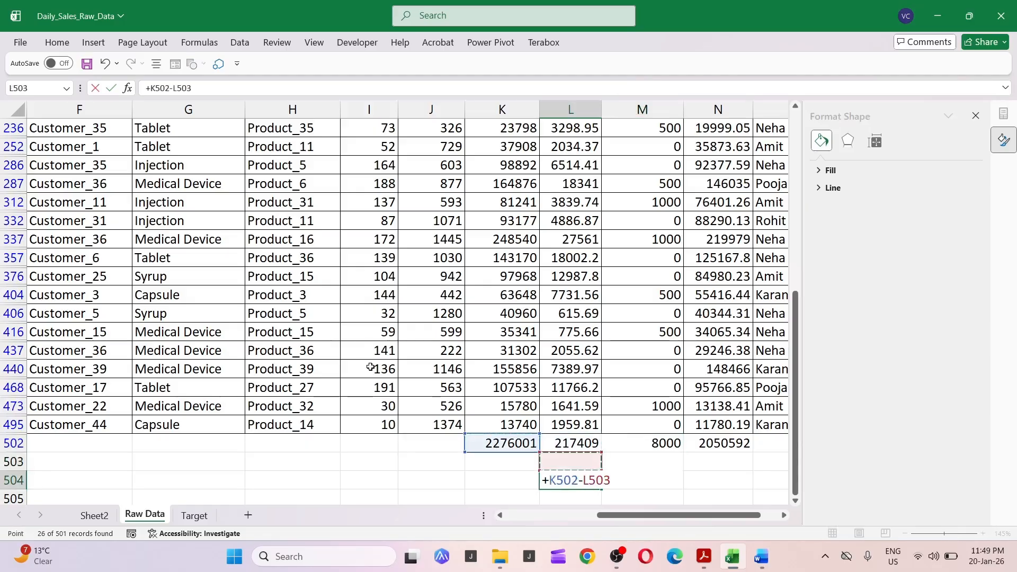
key(Right)
key(Return)
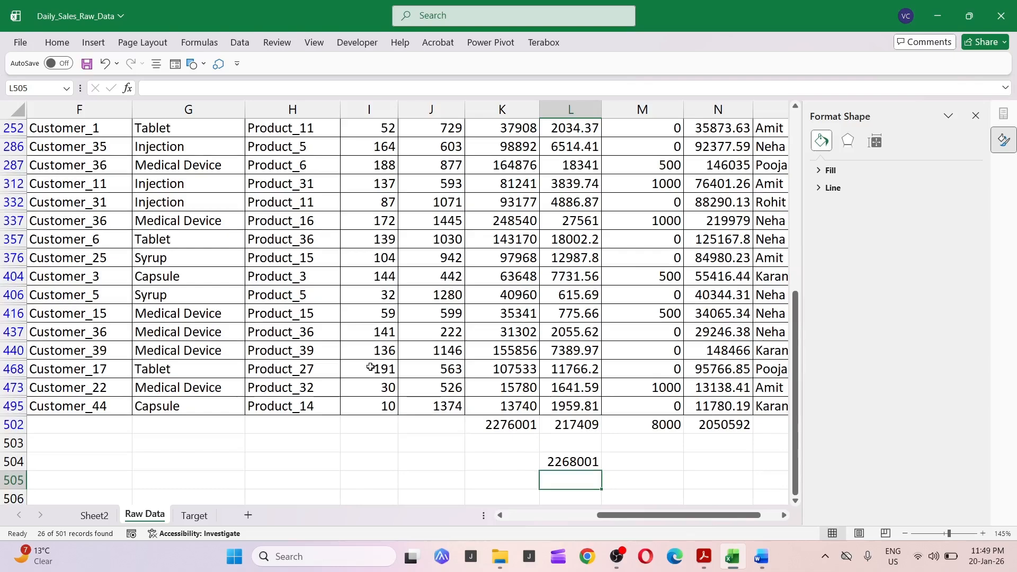
key(Up)
key(Right)
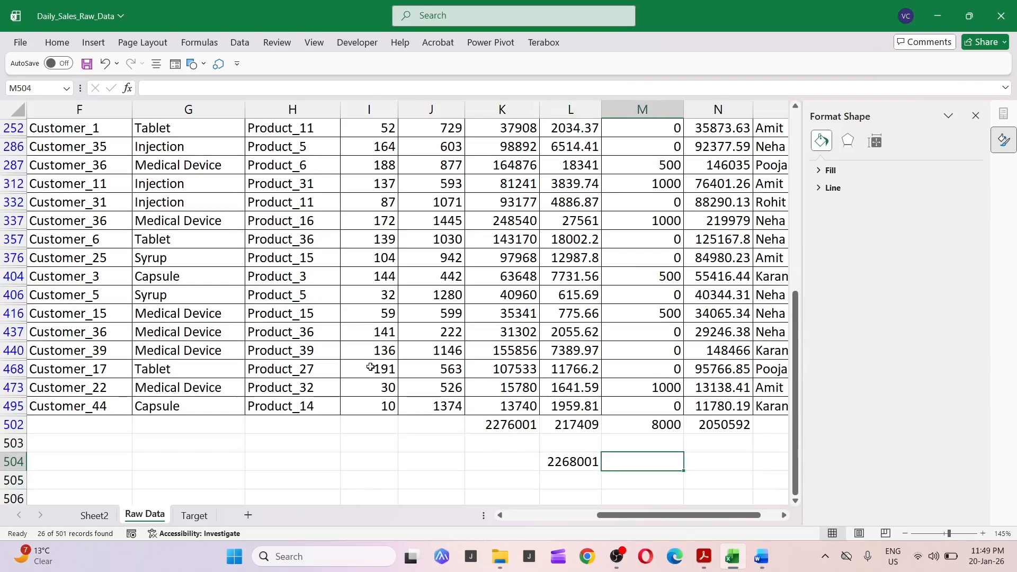
key(Up)
key(Up)
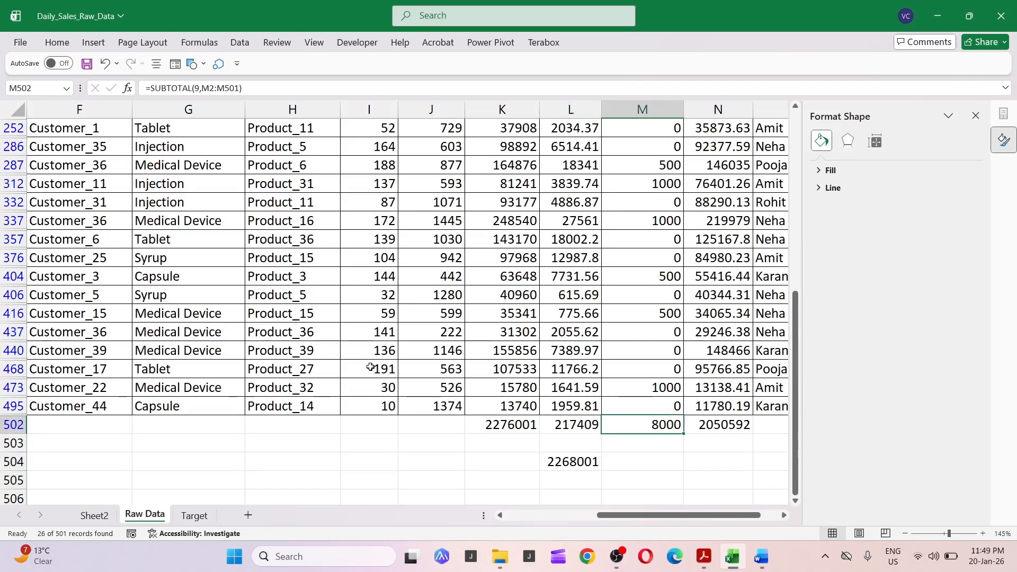
key(Down)
key(Down)
text(+)
key(Escape)
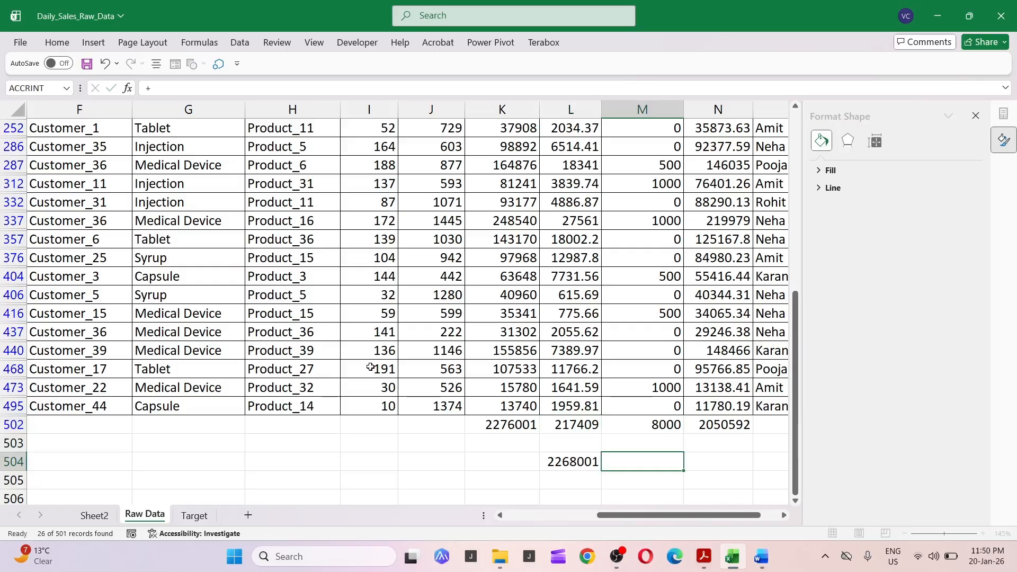
key(Right)
key(Up)
key(Up)
key(alt+equal)
key(Return)
key(Left)
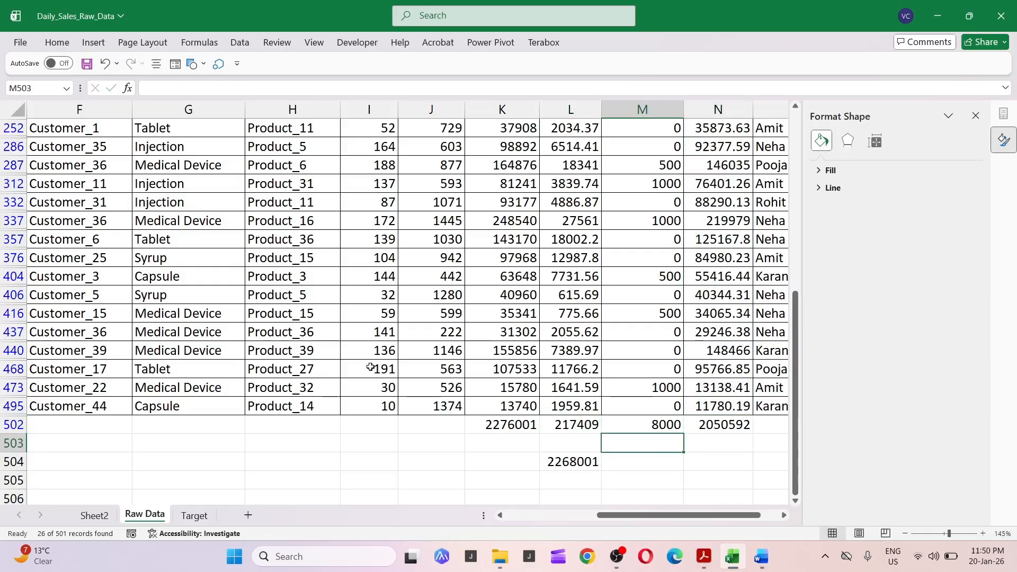
Rewrite the net sales formula below the totals as gross sales total minus discount total minus sales returns total.
key(Left)
key(Down)
key(Up)
key(Up)
key(Left)
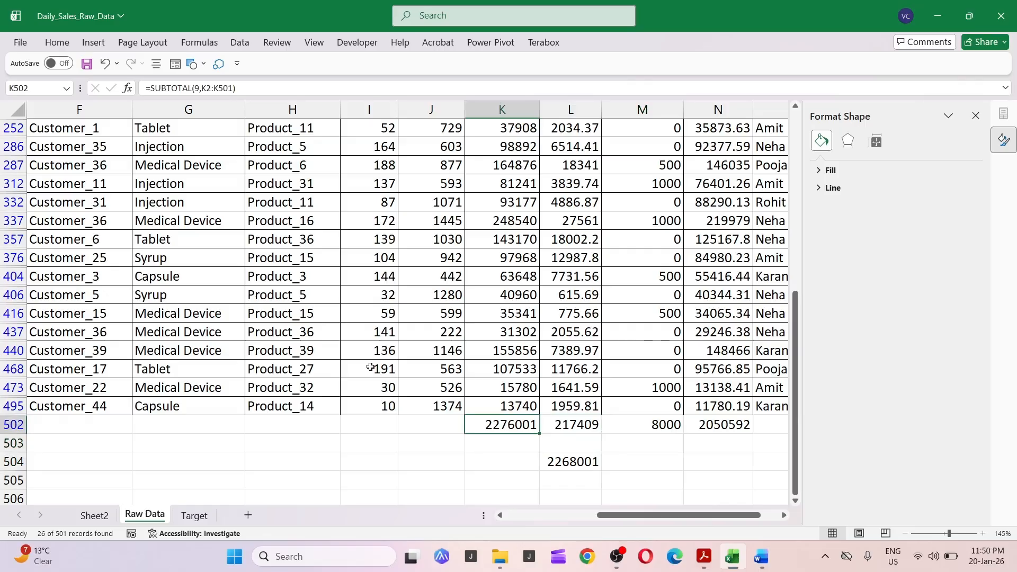
key(Right)
key(Down)
key(Down)
key(F2)
key(Escape)
text(+)
key(Up)
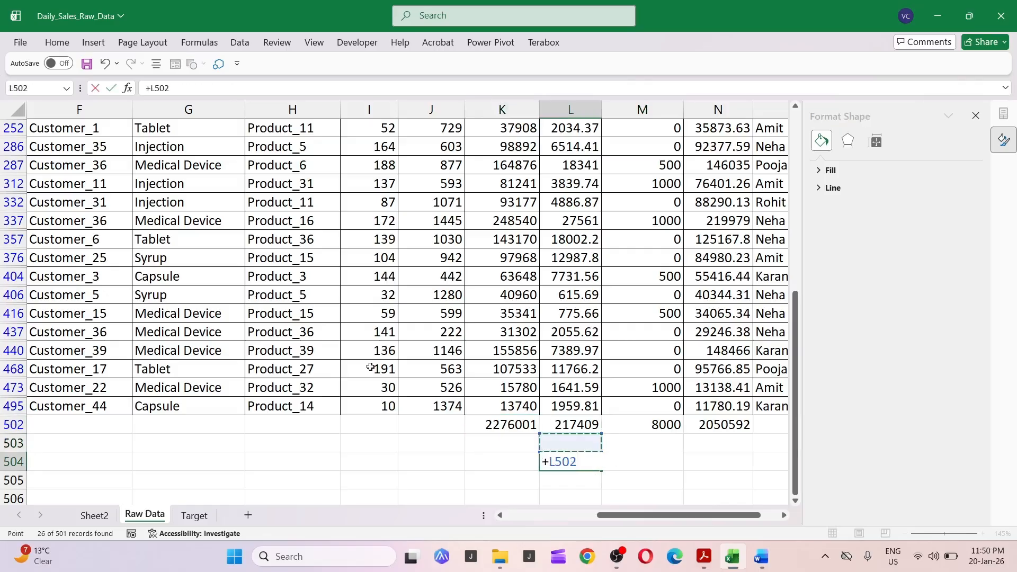
key(Up)
key(Left)
text(-)
key(Up)
key(Up)
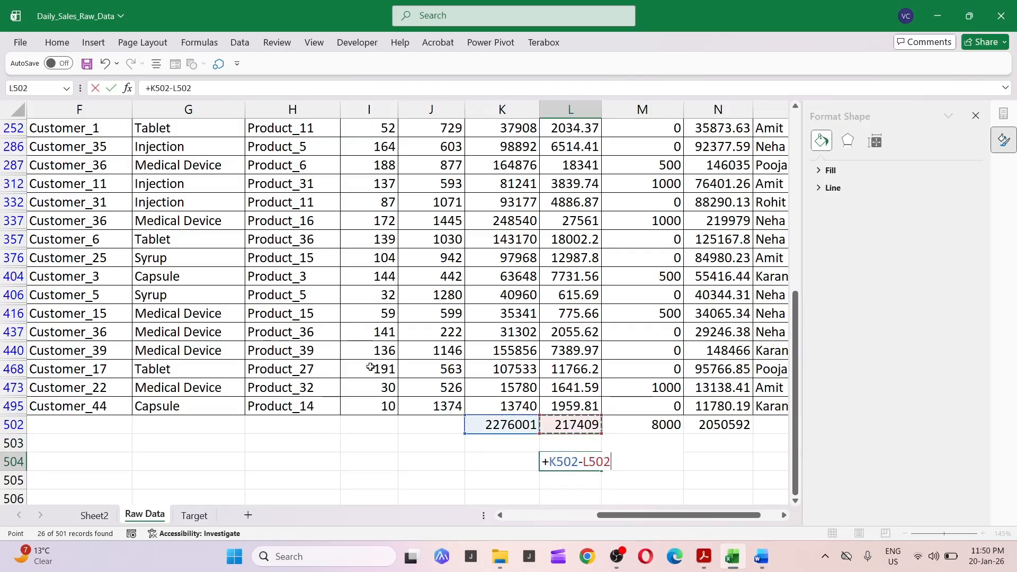
text(-)
key(Up)
key(Up)
key(Right)
key(Return)
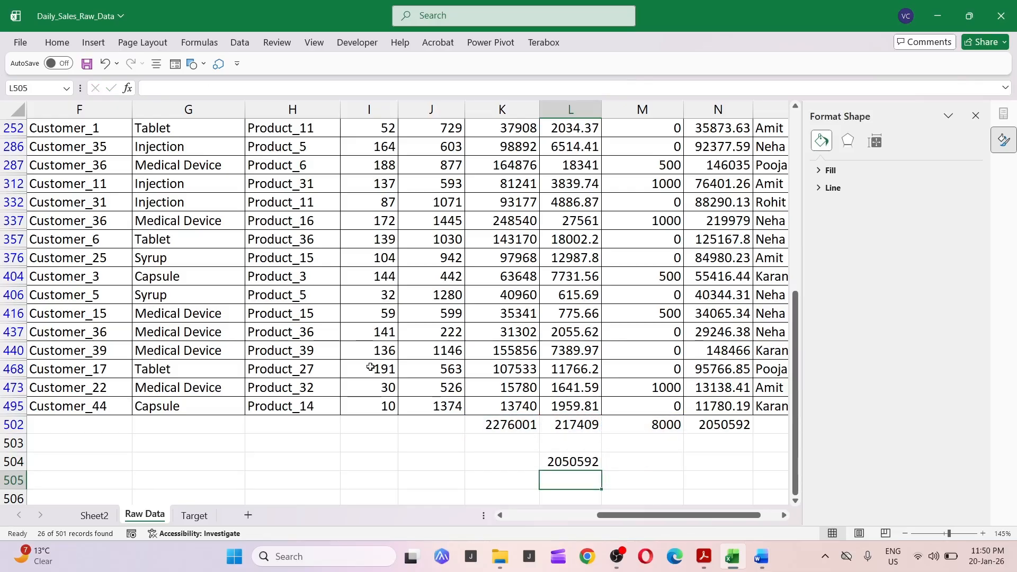
Highlight the yesterday net sales and gross sales lakh figures in the snapshot commentary in yellow.
key(alt+Tab)
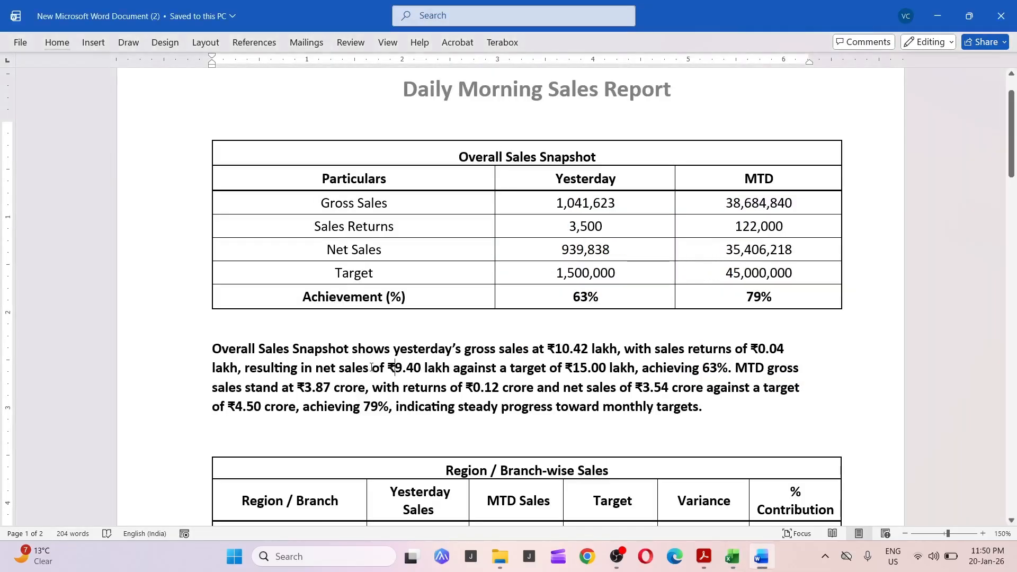
click(715, 356)
drag(394, 369, 452, 369)
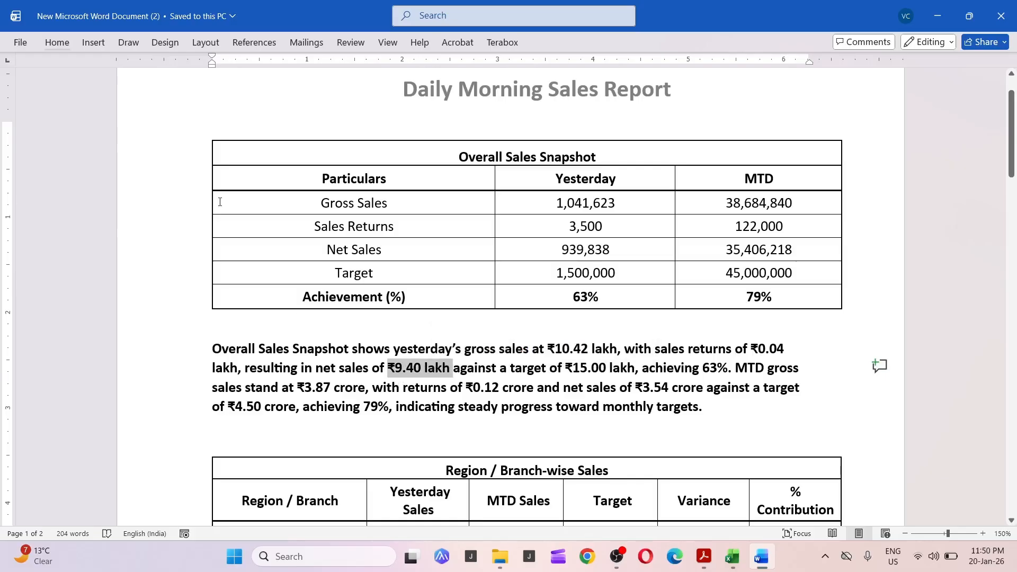
click(57, 43)
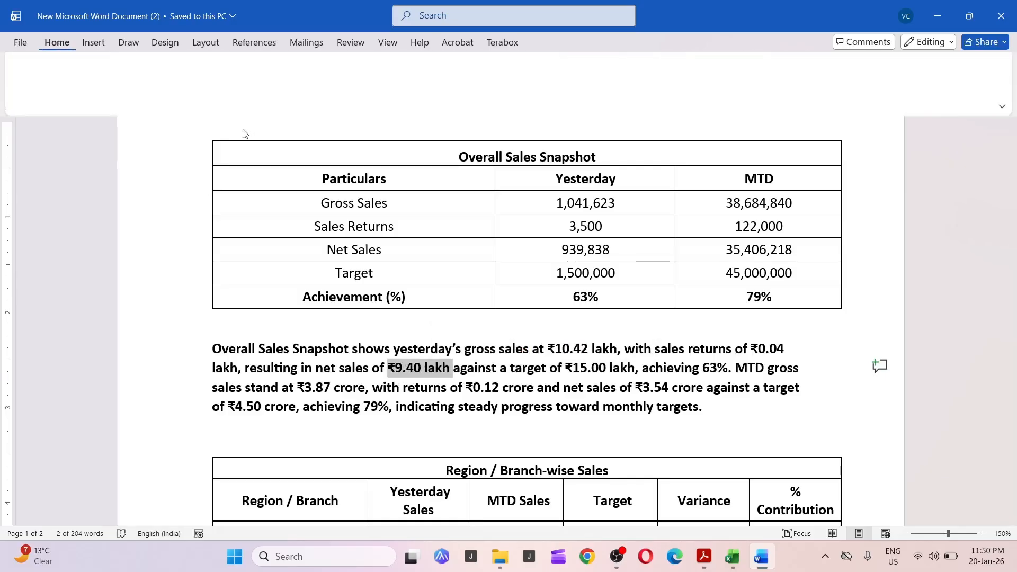
click(217, 89)
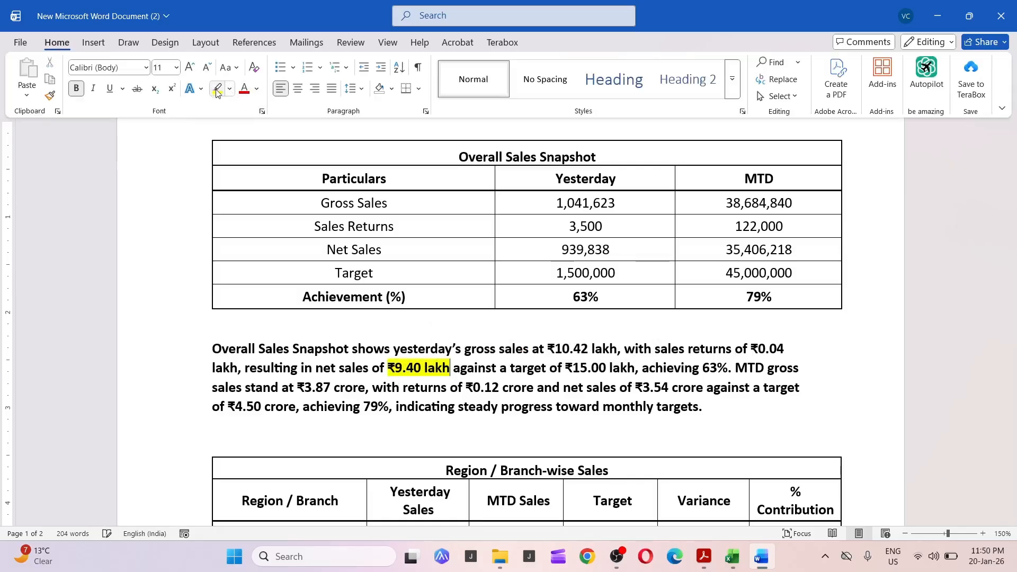
drag(555, 350, 618, 350)
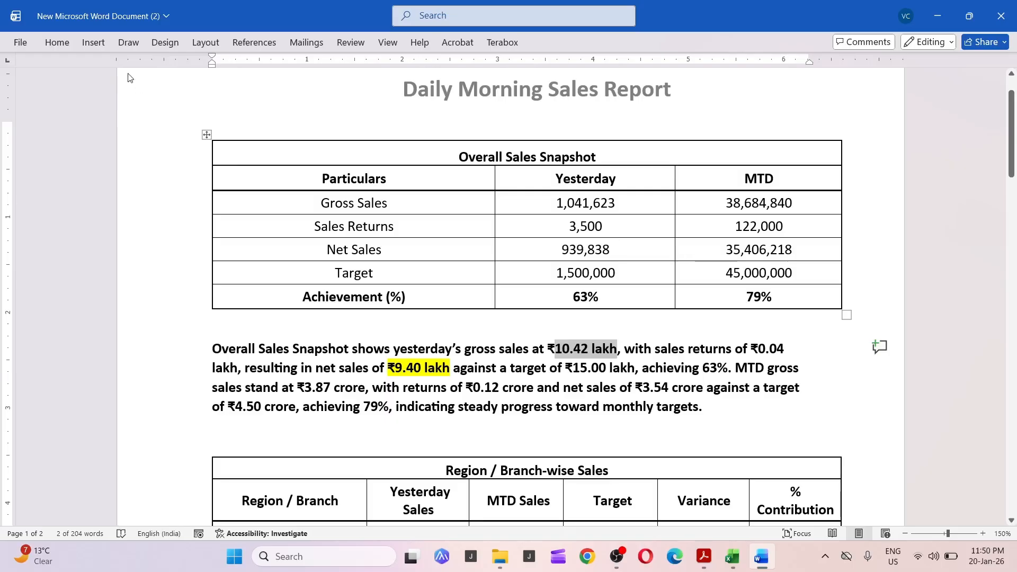
click(57, 43)
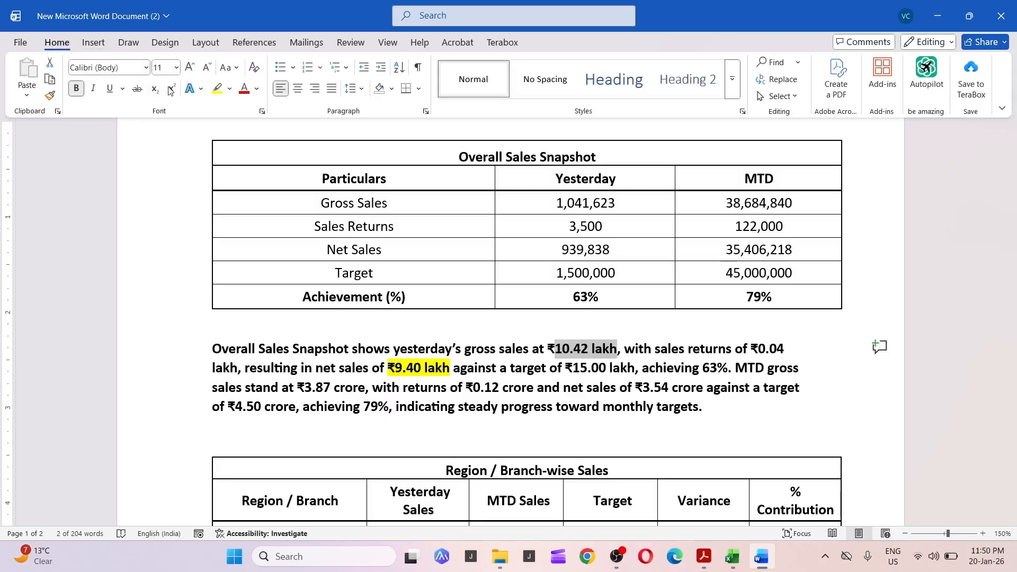
click(216, 89)
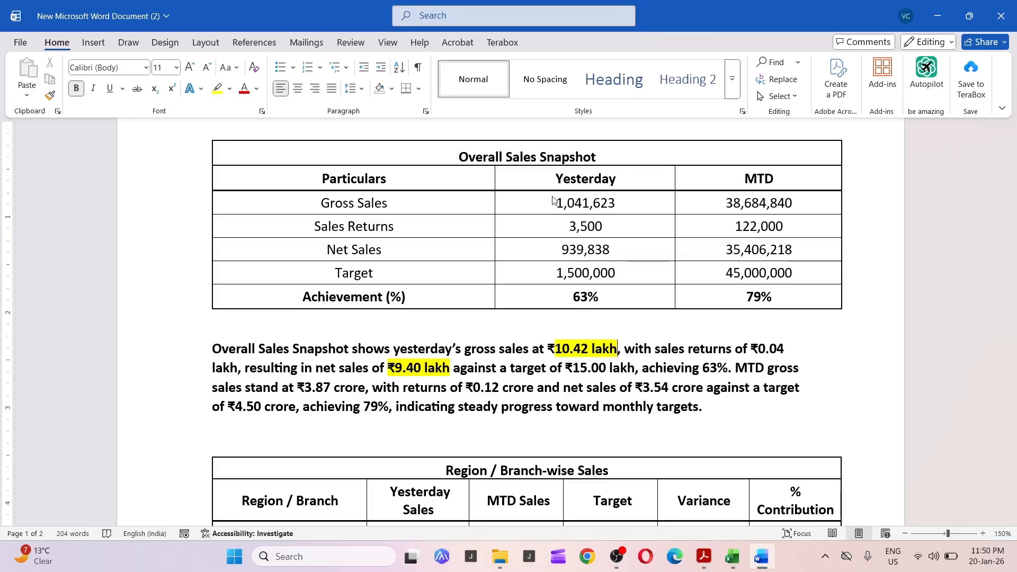
Compare the Excel report sheet's region, channel and product tables and charts against the Word report's tables.
key(ctrl+F1)
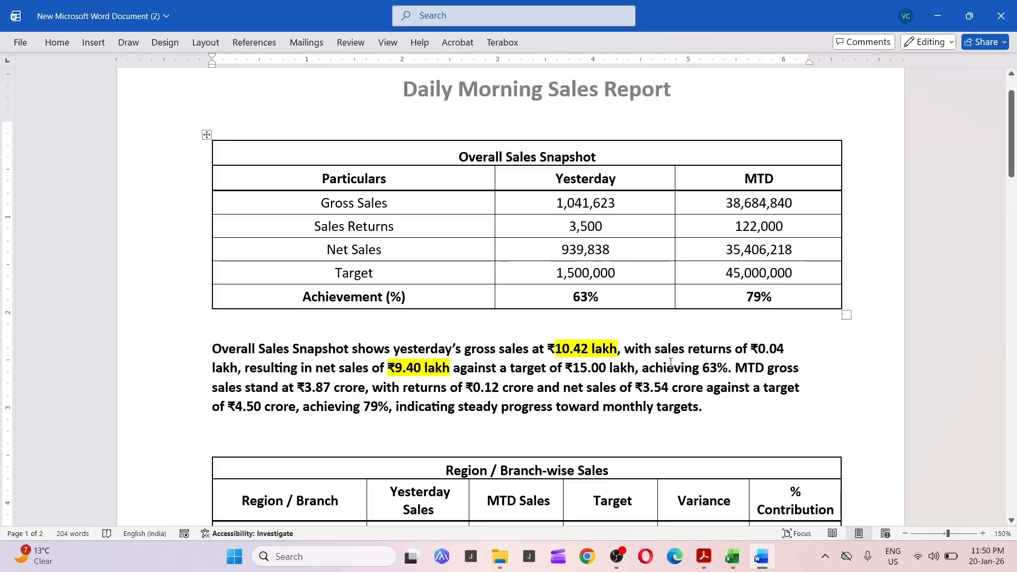
triple_click(659, 369)
click(658, 369)
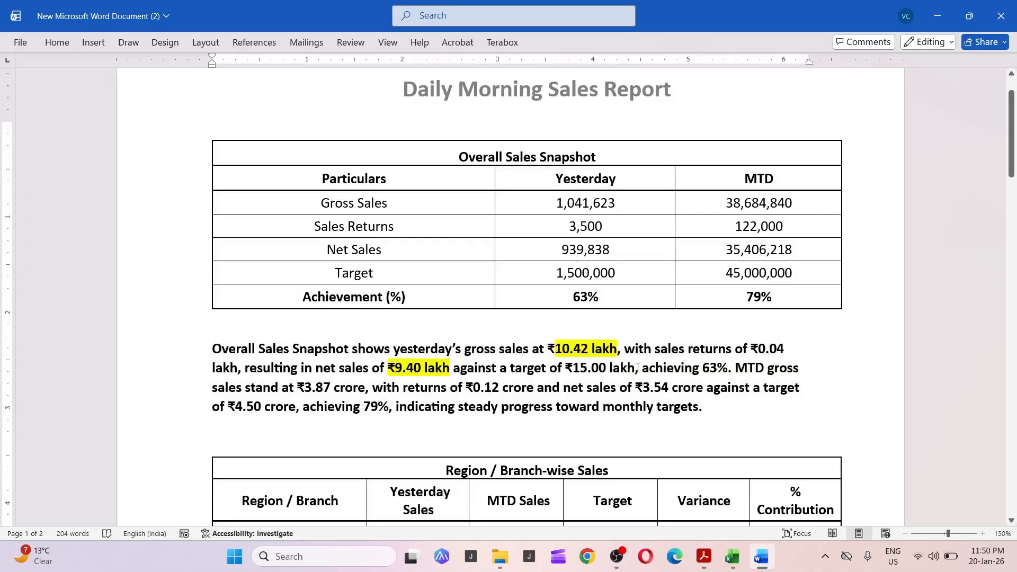
double_click(228, 348)
click(604, 233)
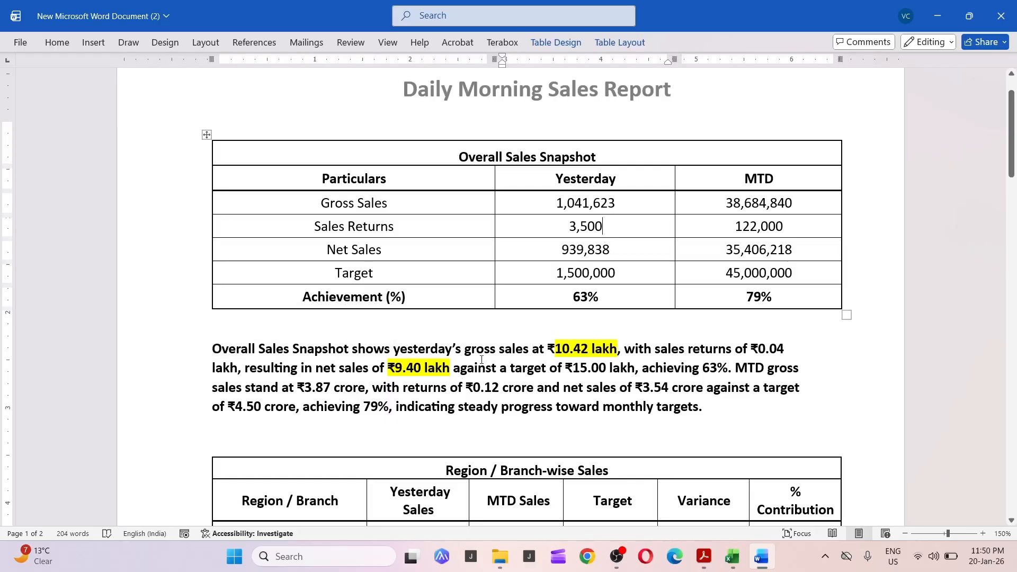
scroll(481, 359, down, 6)
scroll(482, 360, up, 3)
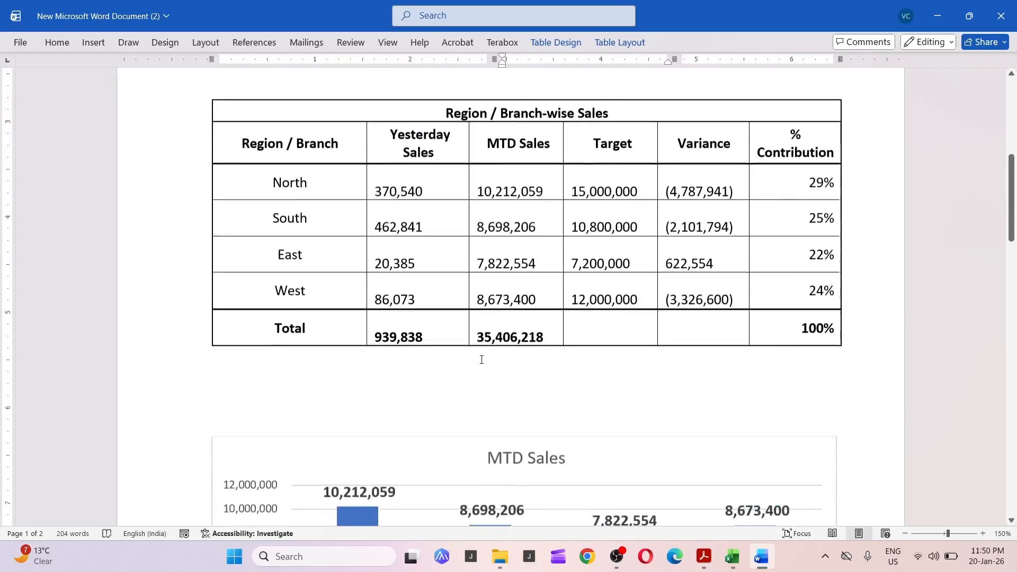
click(501, 170)
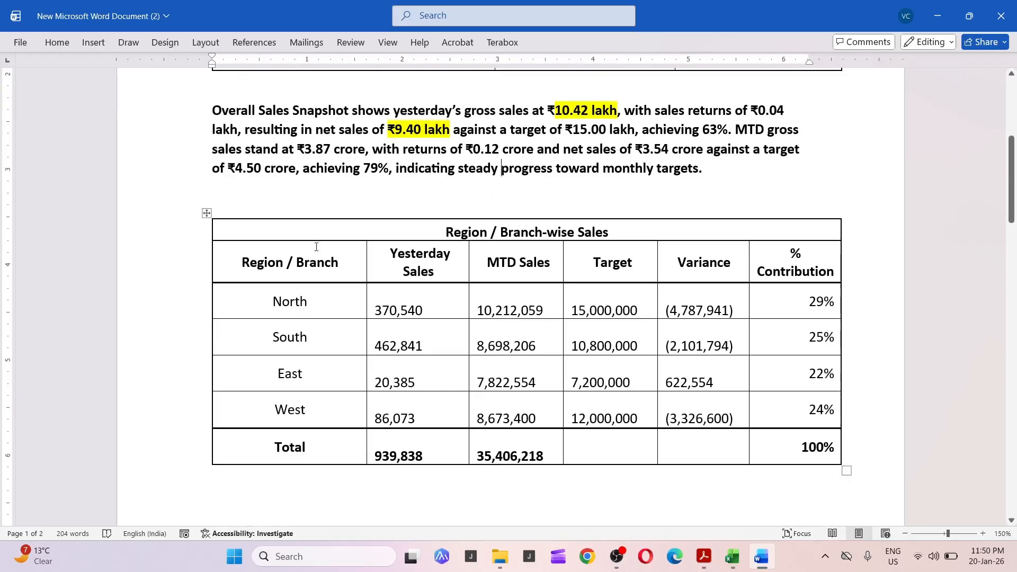
key(alt+Tab)
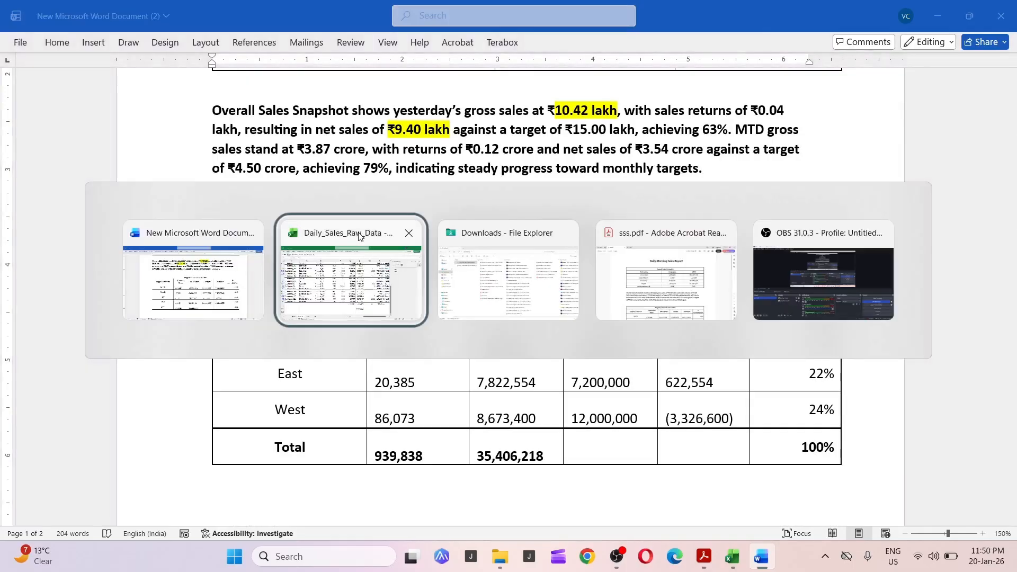
click(359, 235)
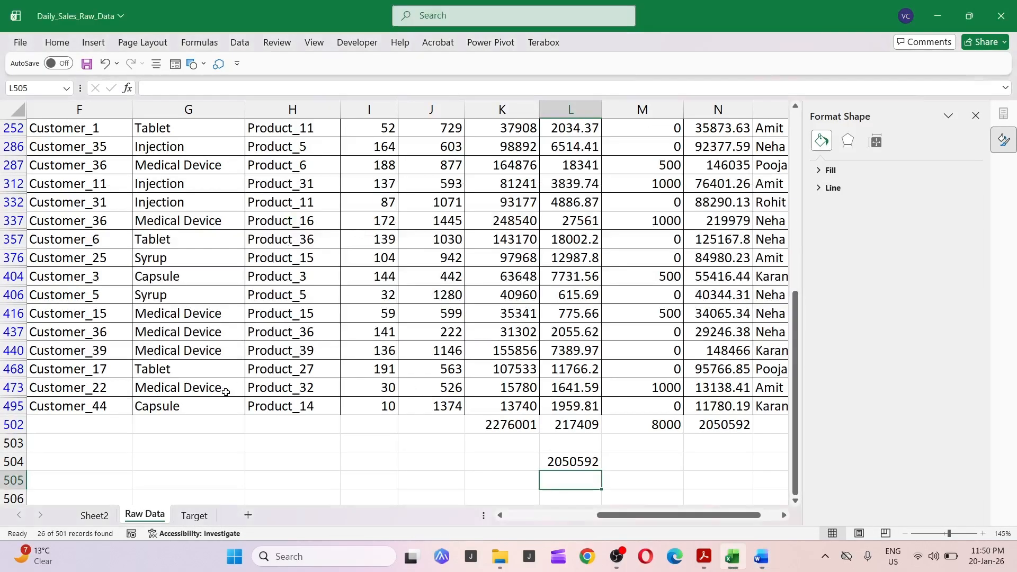
click(94, 515)
scroll(290, 315, up, 7)
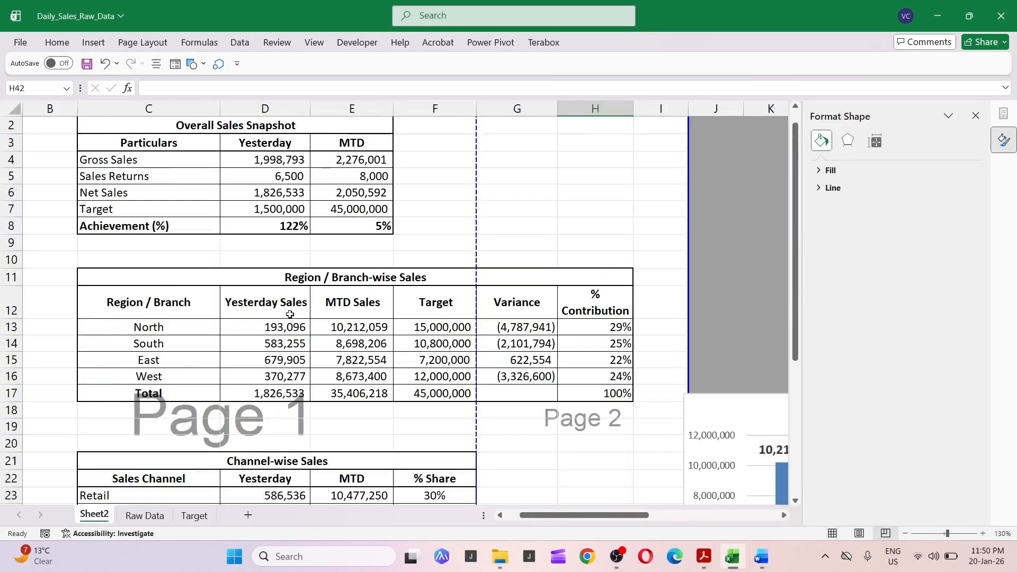
click(173, 284)
drag(173, 283, 173, 393)
key(alt+Tab)
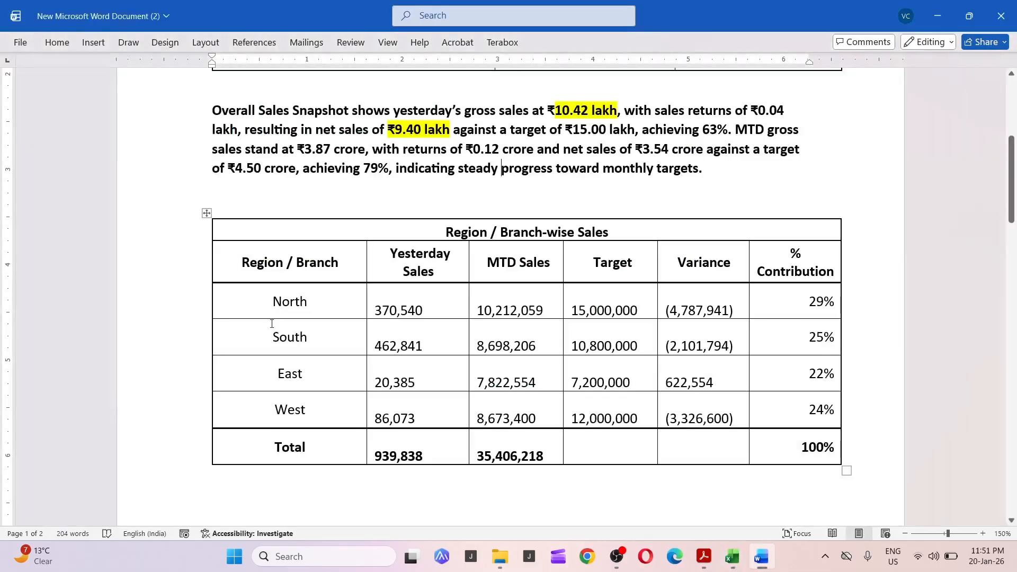
scroll(272, 317, down, 10)
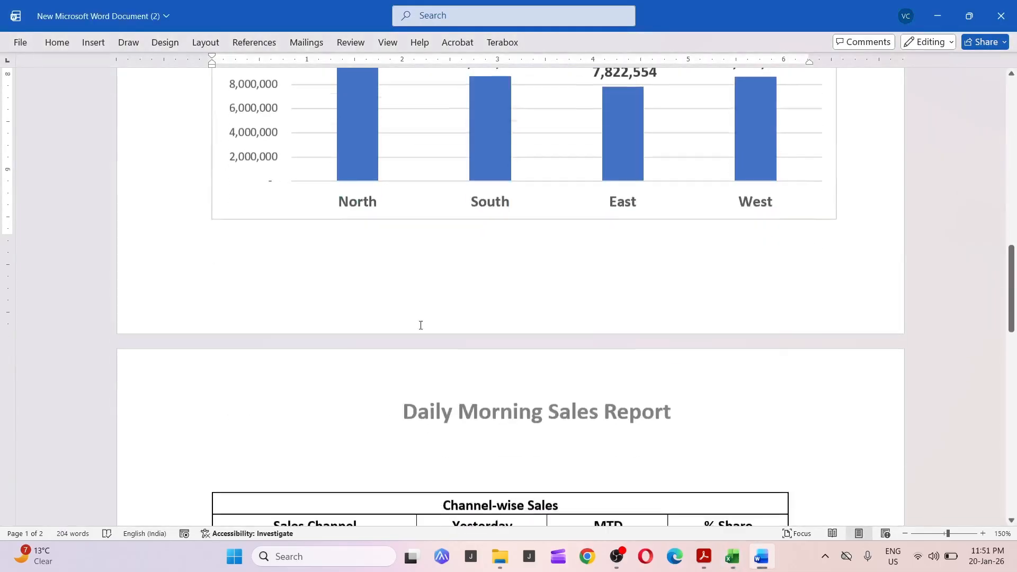
key(alt+Tab)
click(737, 460)
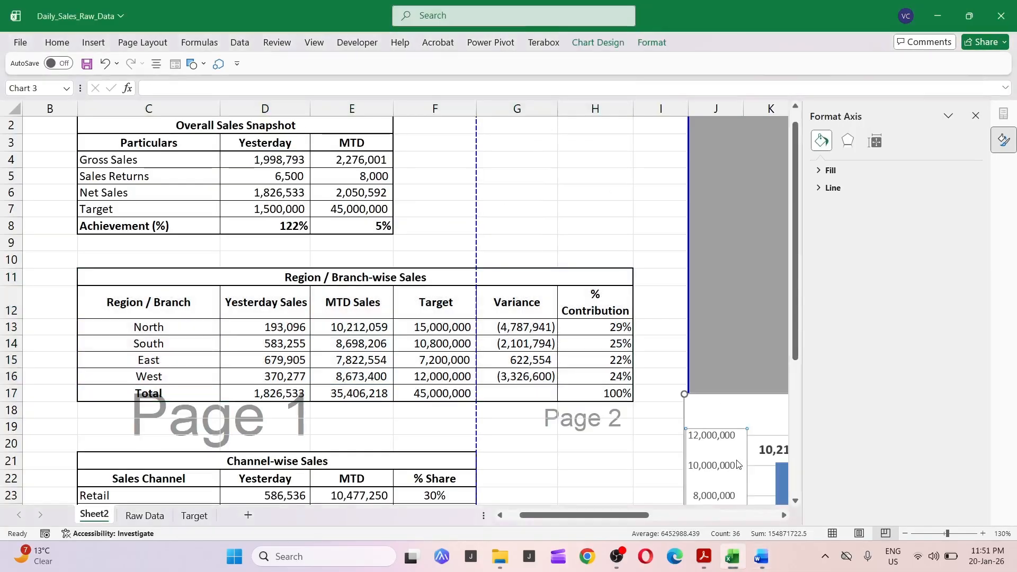
drag(620, 515, 692, 515)
scroll(594, 442, down, 3)
key(alt+Tab)
scroll(372, 395, down, 6)
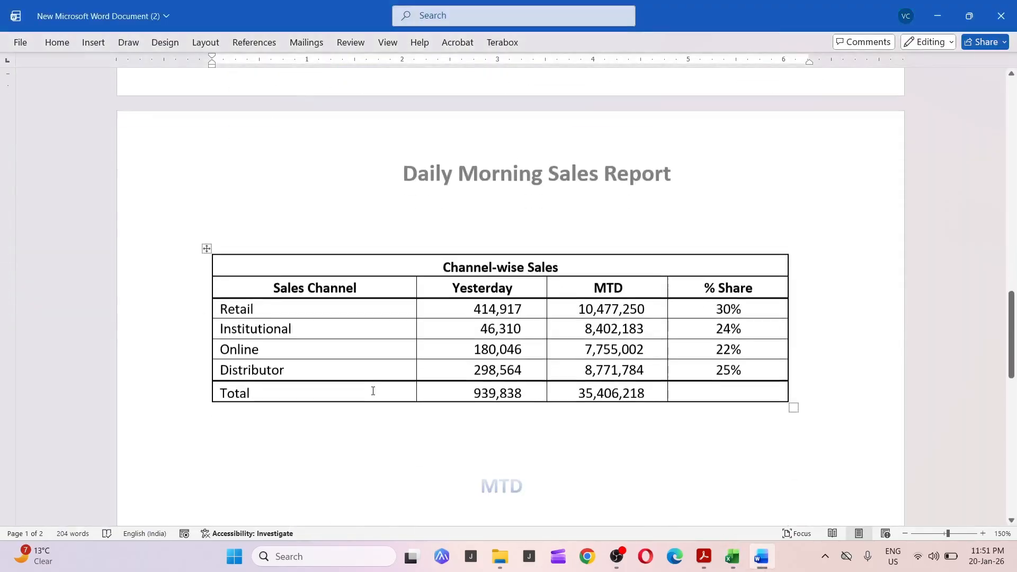
scroll(384, 329, up, 3)
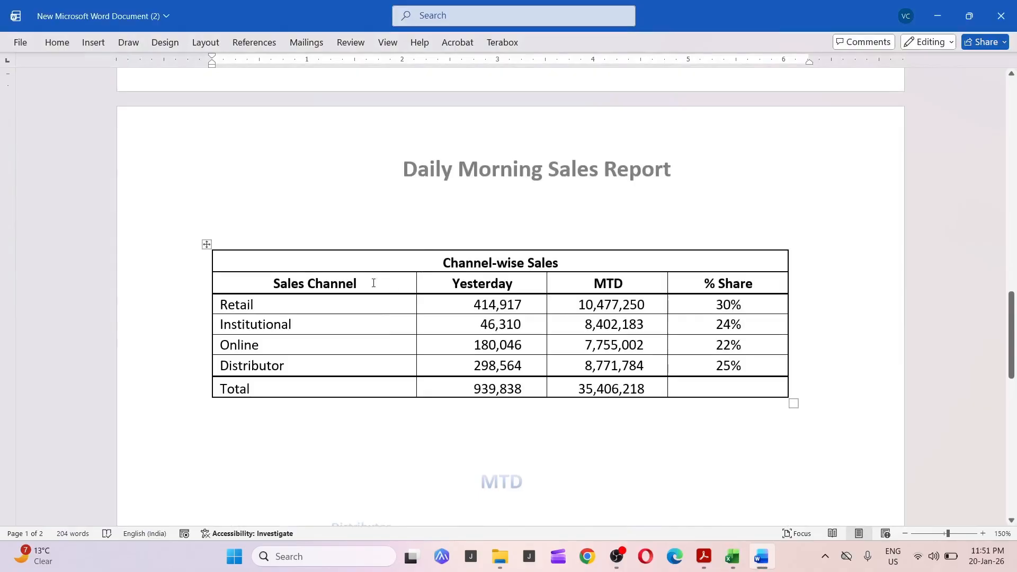
key(alt+Tab)
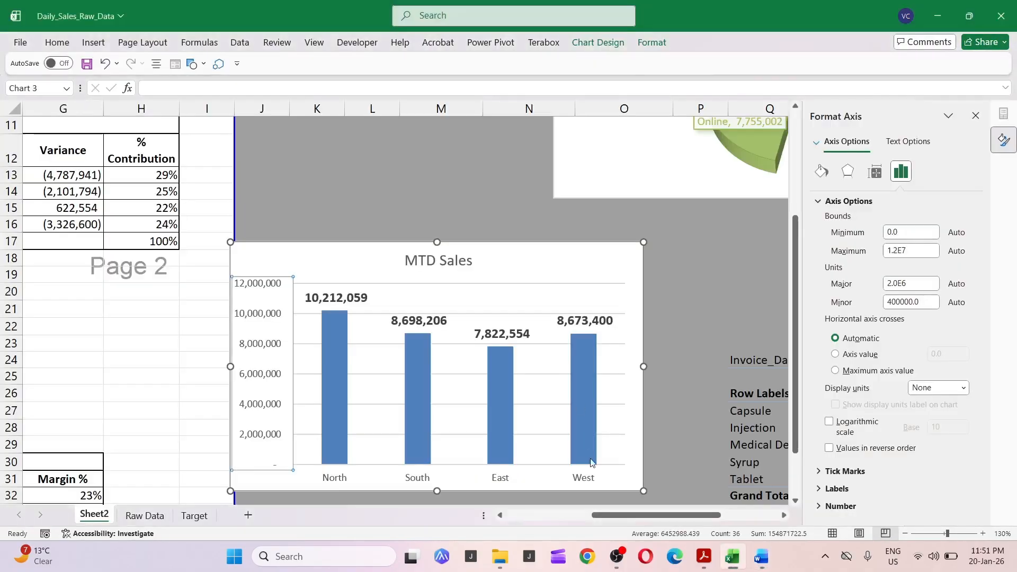
scroll(582, 467, down, 4)
drag(622, 522, 536, 522)
scroll(369, 284, up, 2)
key(alt+Tab)
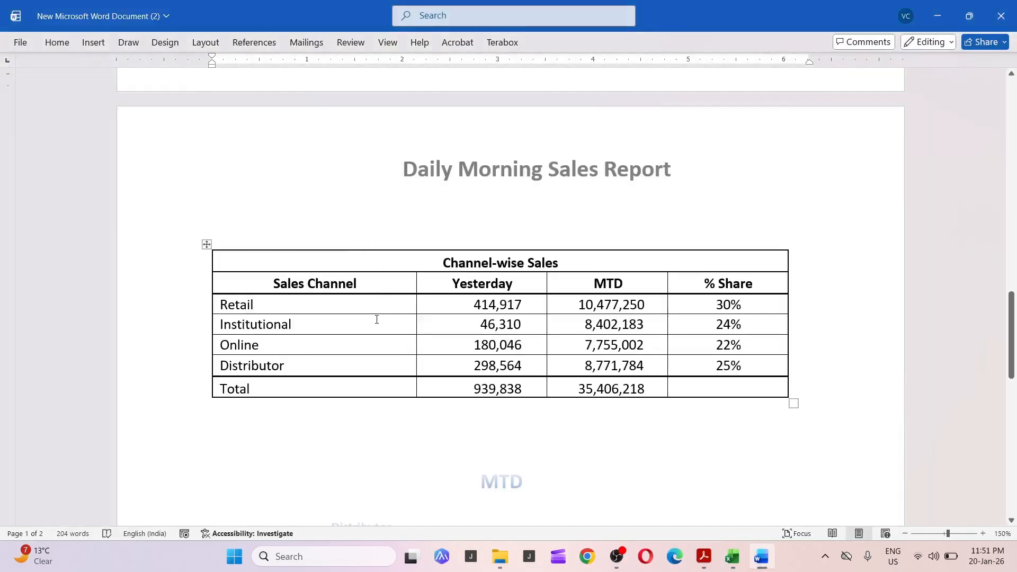
scroll(376, 320, down, 5)
key(alt+Tab)
scroll(414, 375, down, 1)
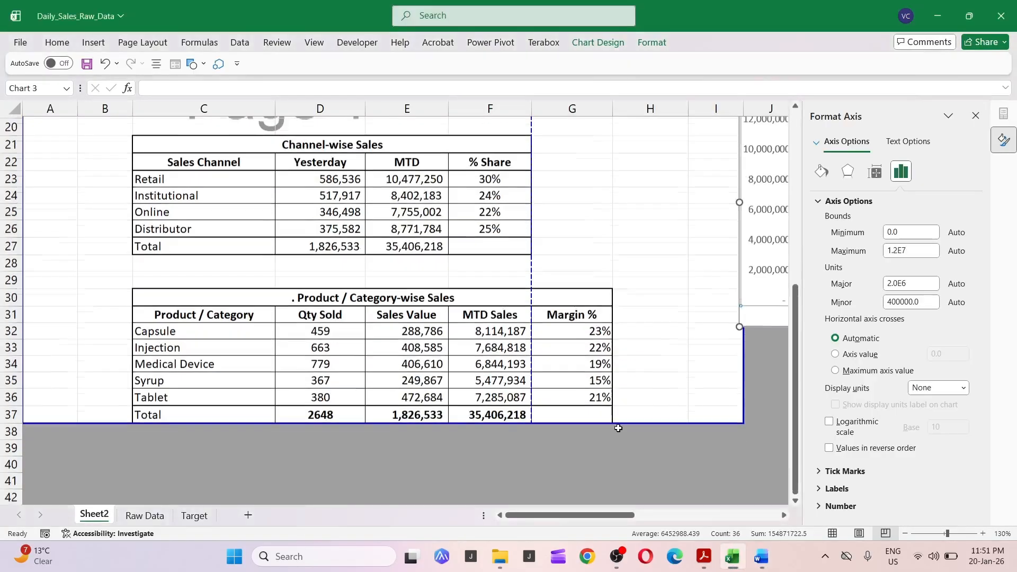
drag(583, 515, 714, 500)
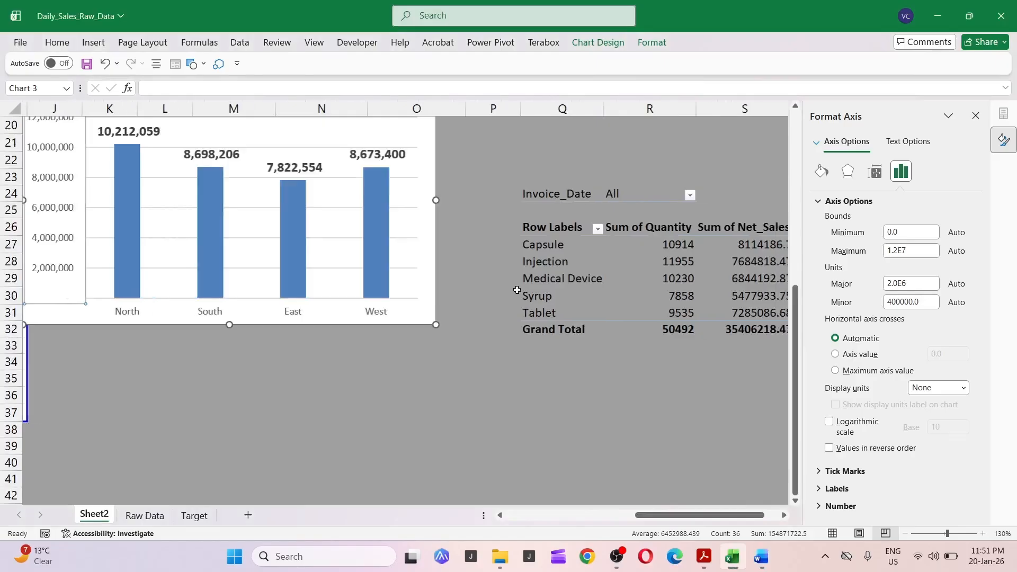
scroll(515, 290, up, 6)
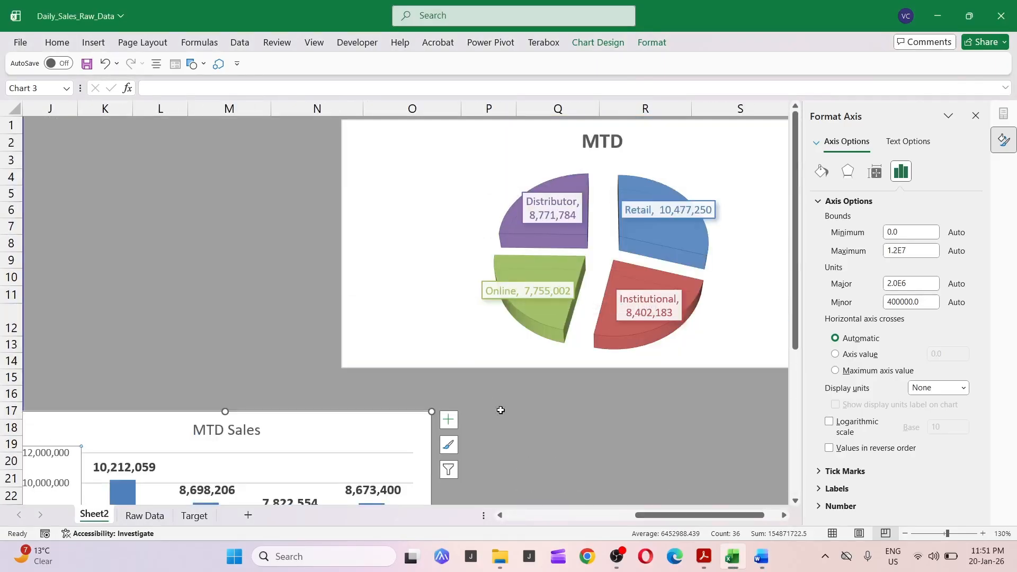
scroll(511, 191, down, 2)
click(542, 515)
scroll(413, 427, down, 2)
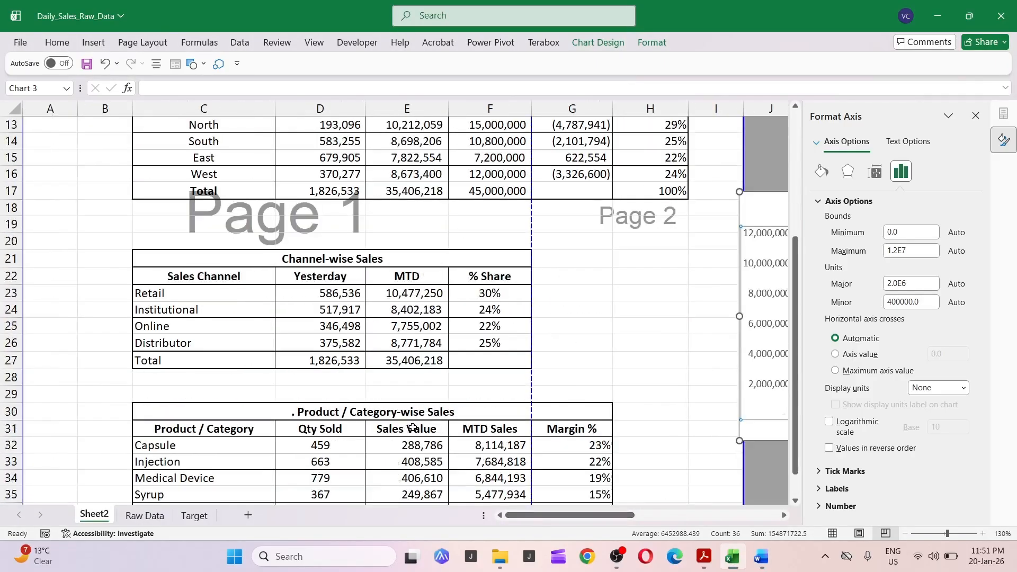
key(alt+Tab)
scroll(366, 399, down, 5)
scroll(364, 392, up, 2)
scroll(364, 392, up, 1)
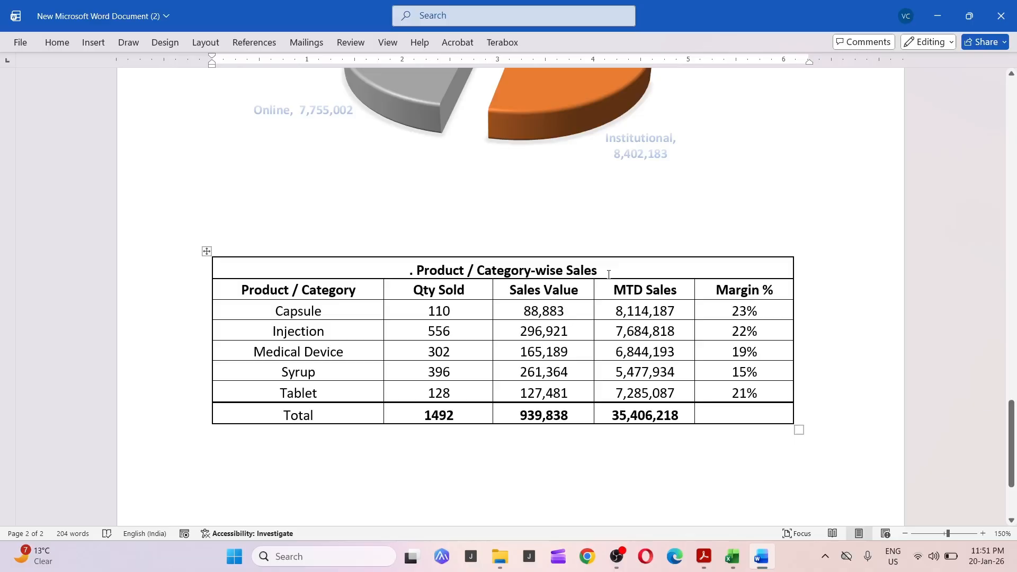
Print the Word report to PDF with Microsoft Print to PDF, saving it on the Desktop as Daily Sales Report.
key(ctrl+p)
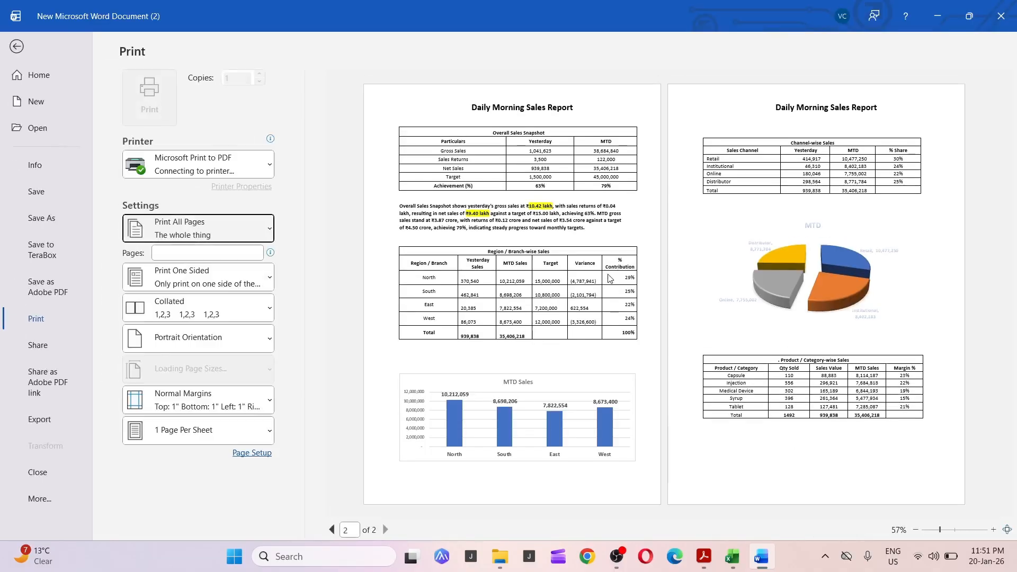
click(258, 163)
click(258, 162)
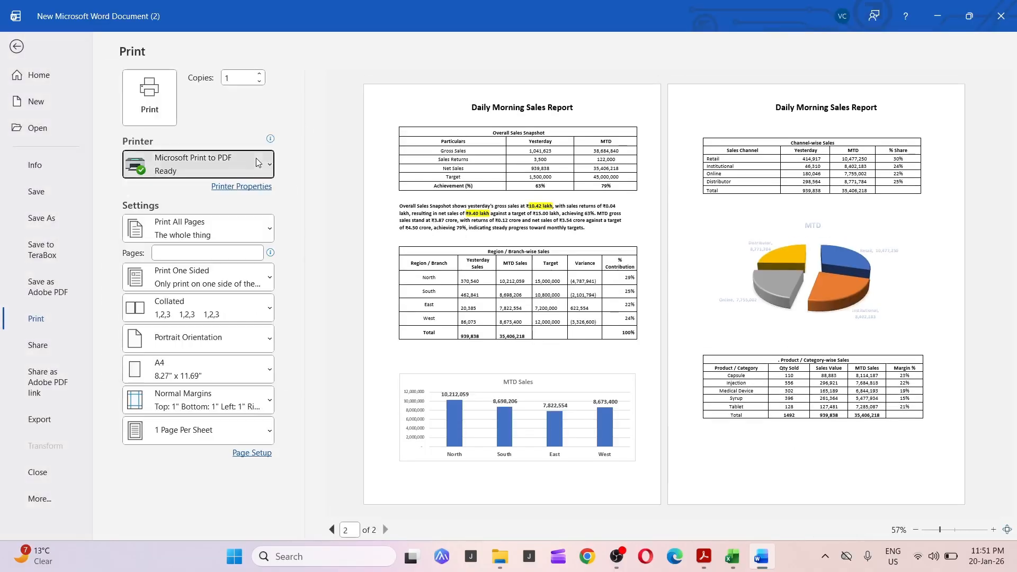
click(150, 98)
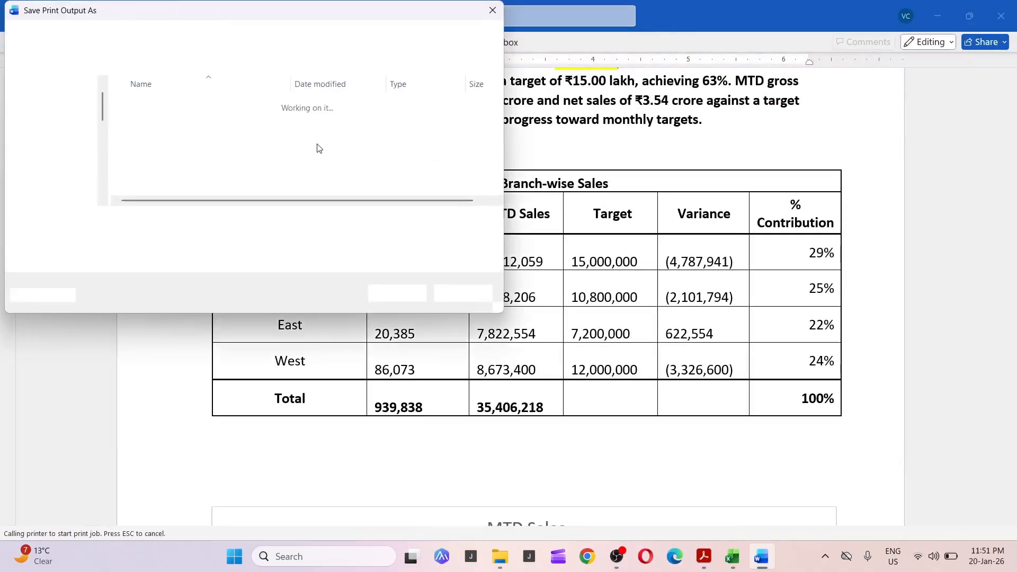
click(189, 147)
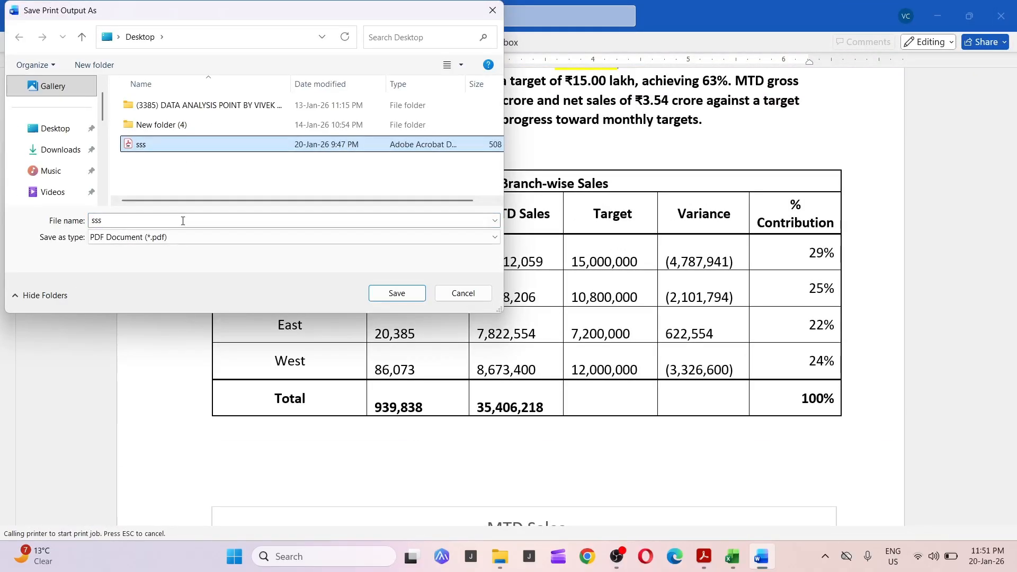
click(184, 220)
text(SD)
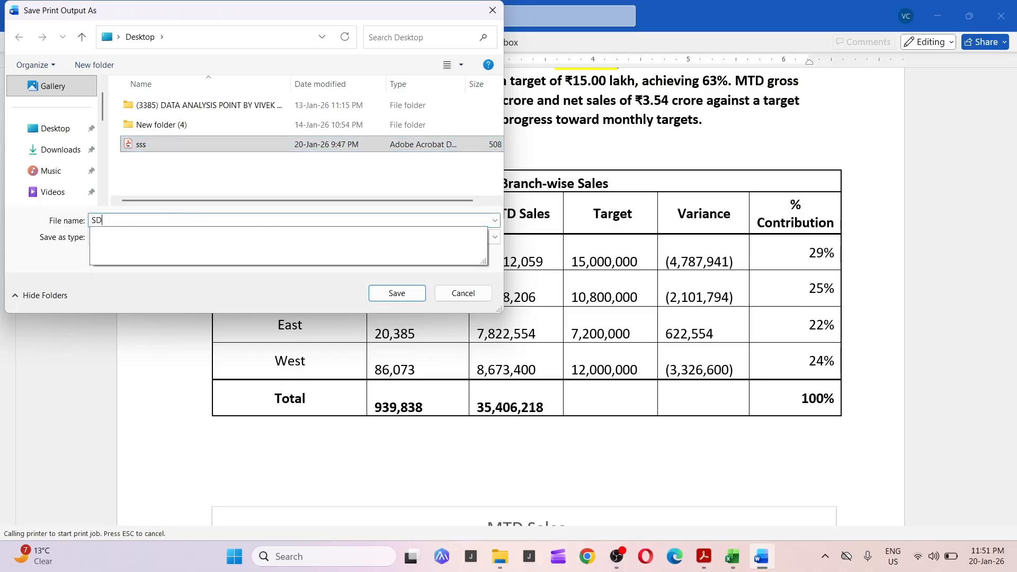
key(BackSpace)
key(BackSpace)
text(D)
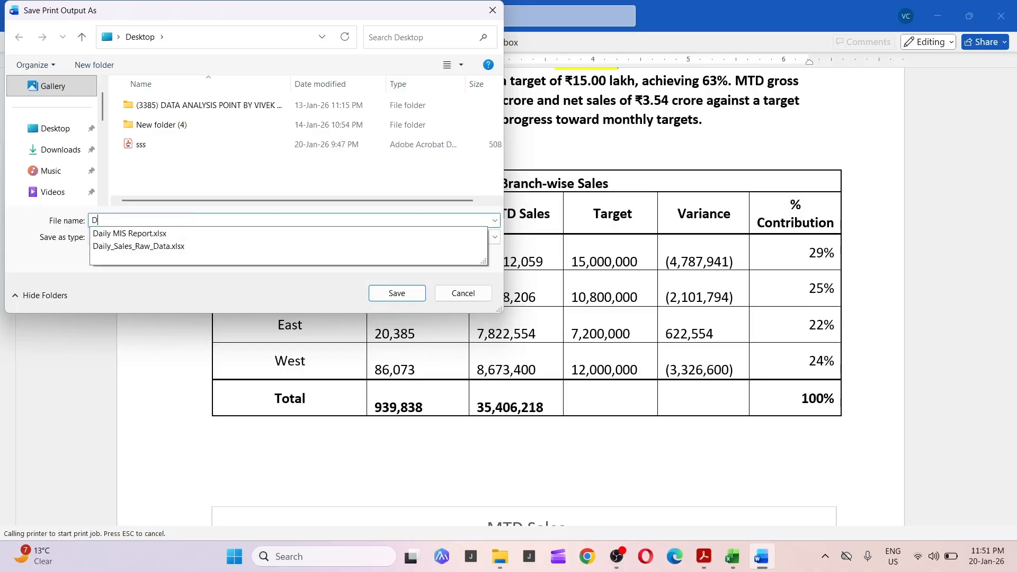
text(aily S)
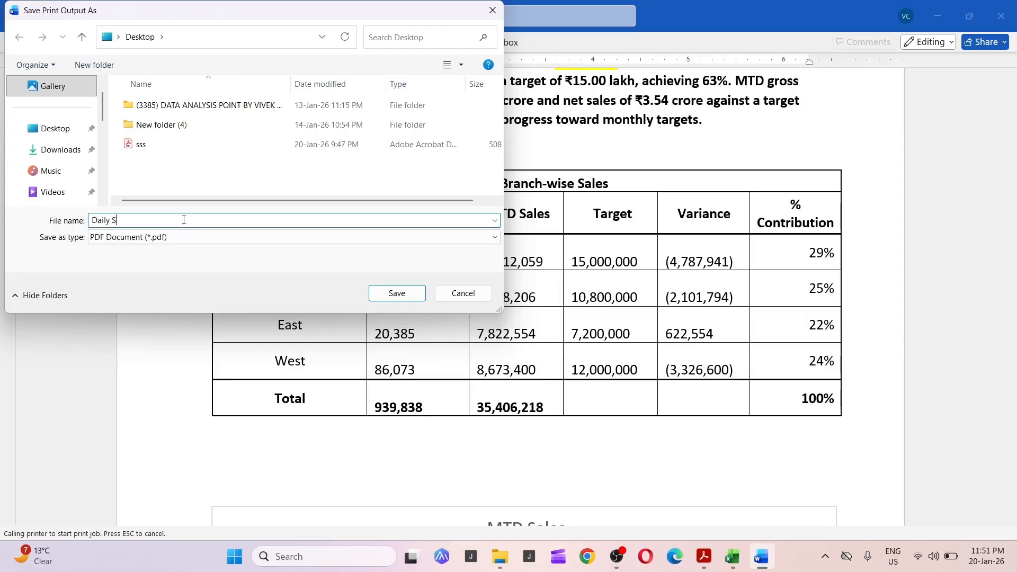
text(ales Repoert)
key(BackSpace)
click(384, 295)
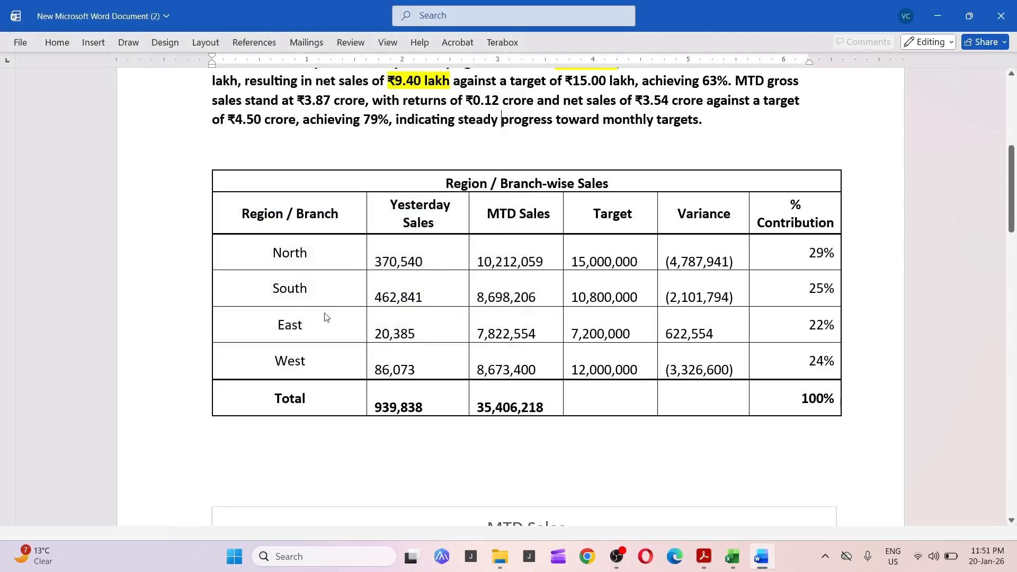
Review the exported PDF's snapshot table, commentary, region, channel and product tables and charts across both pages.
click(937, 19)
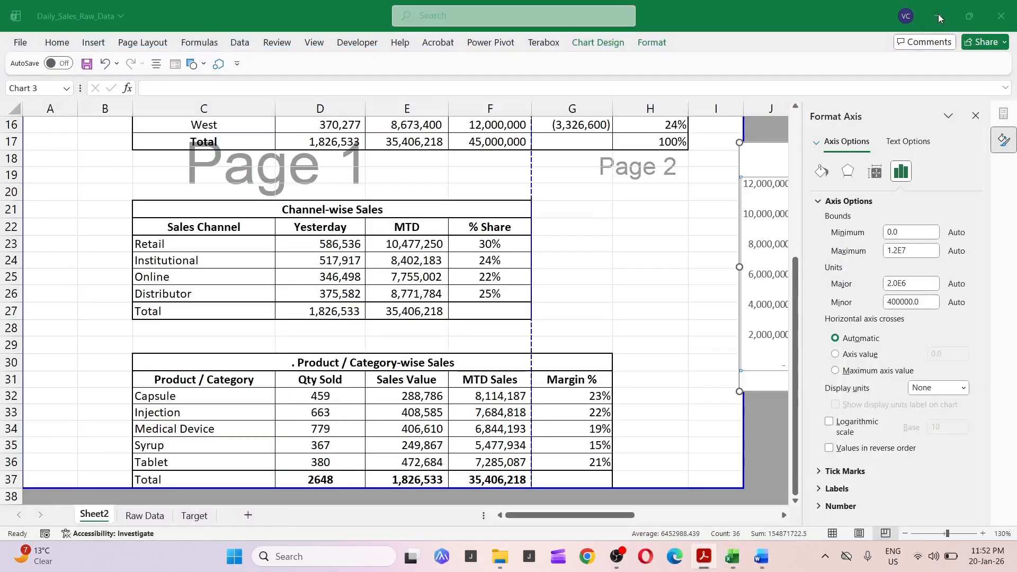
click(938, 15)
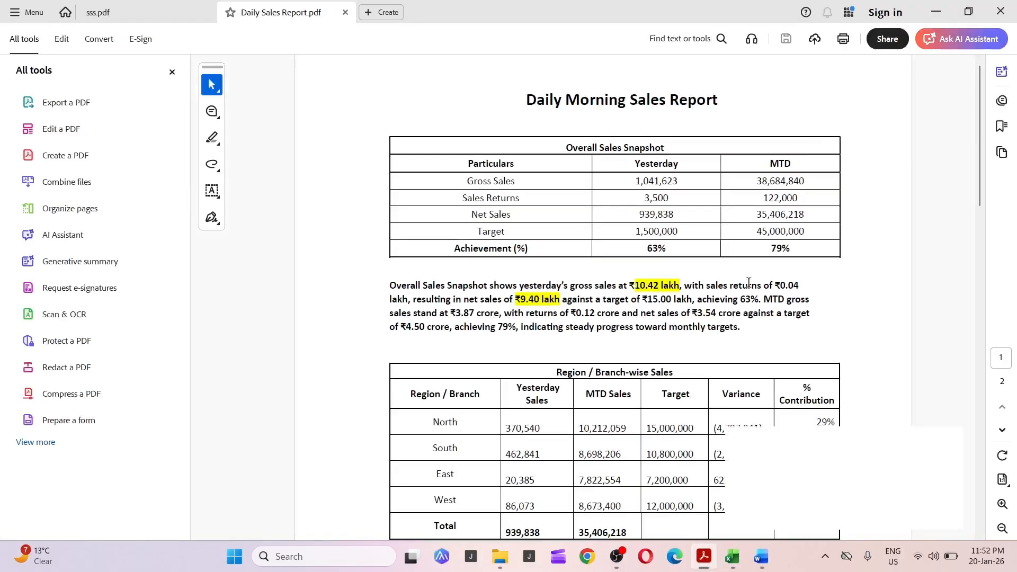
scroll(777, 197, down, 5)
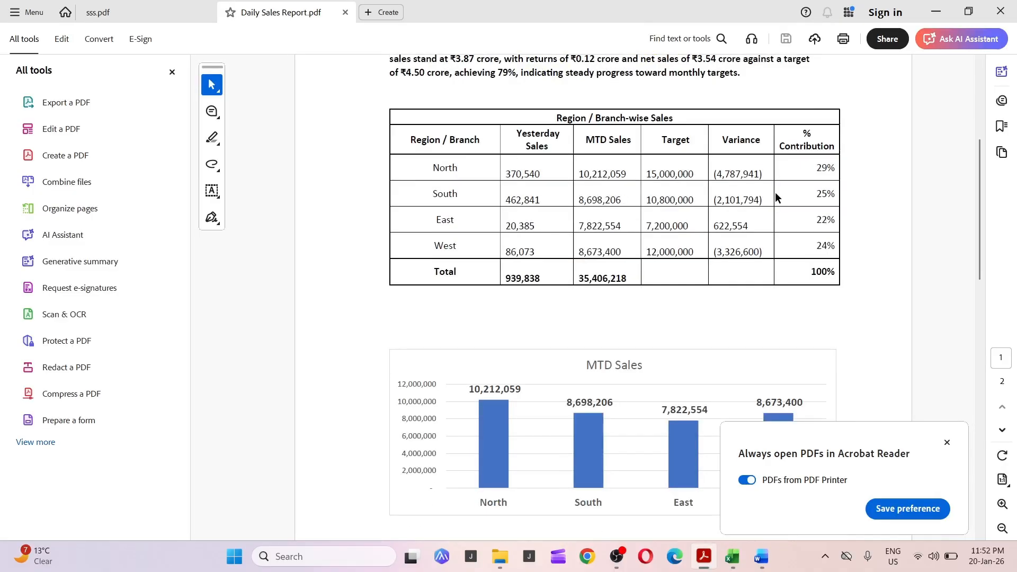
scroll(774, 192, down, 11)
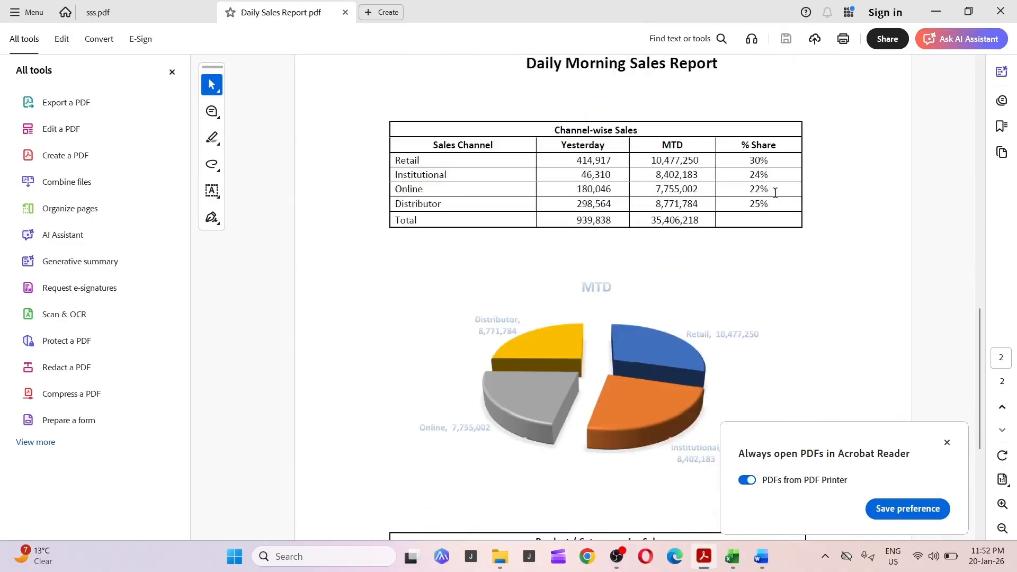
scroll(775, 193, down, 5)
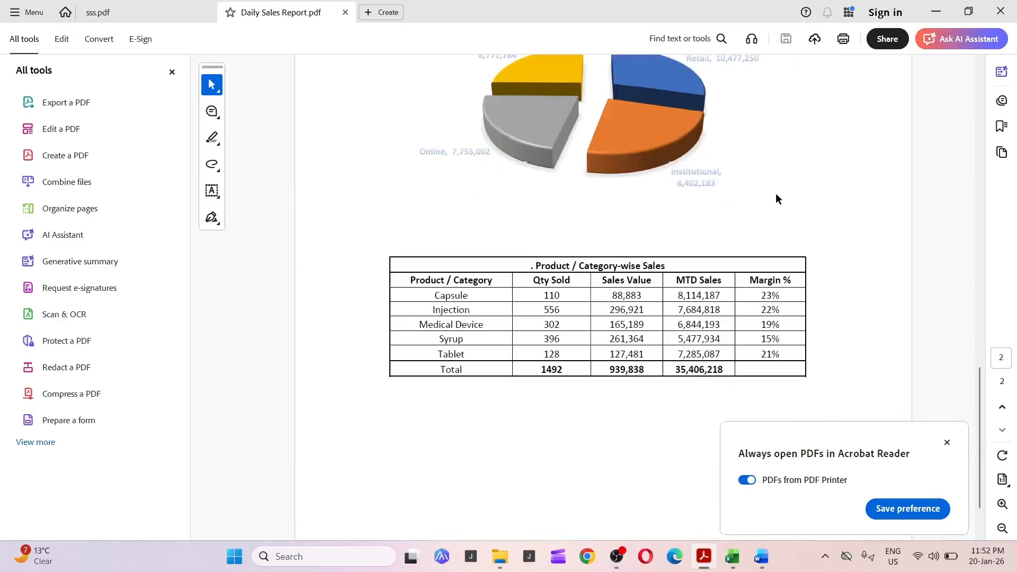
click(947, 443)
click(172, 72)
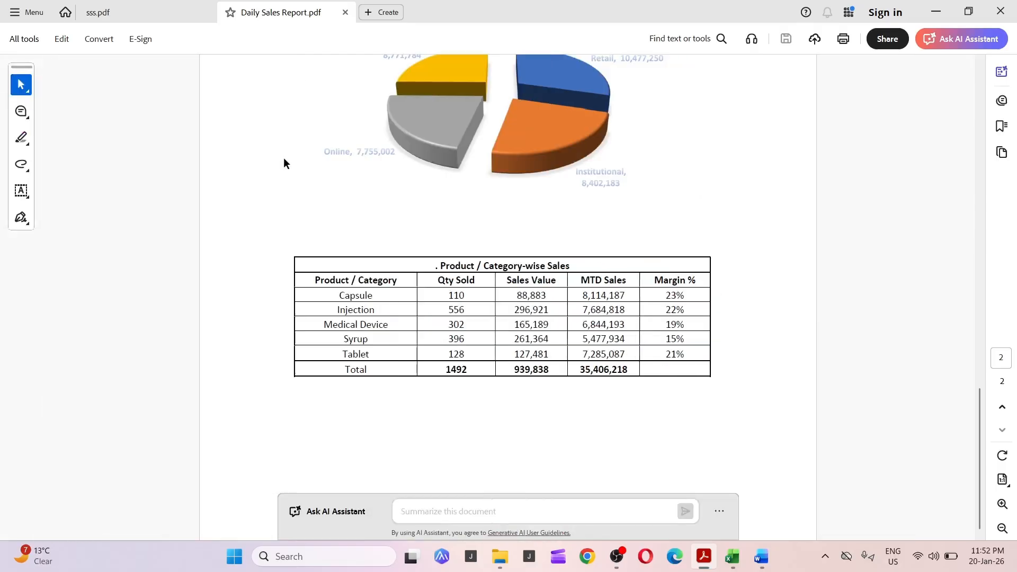
scroll(336, 181, up, 14)
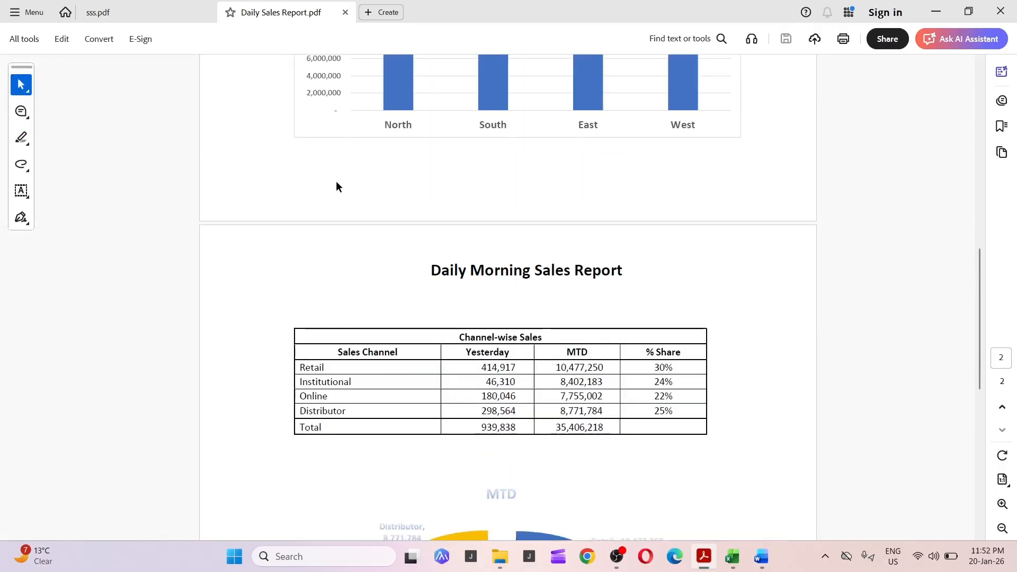
scroll(336, 182, up, 6)
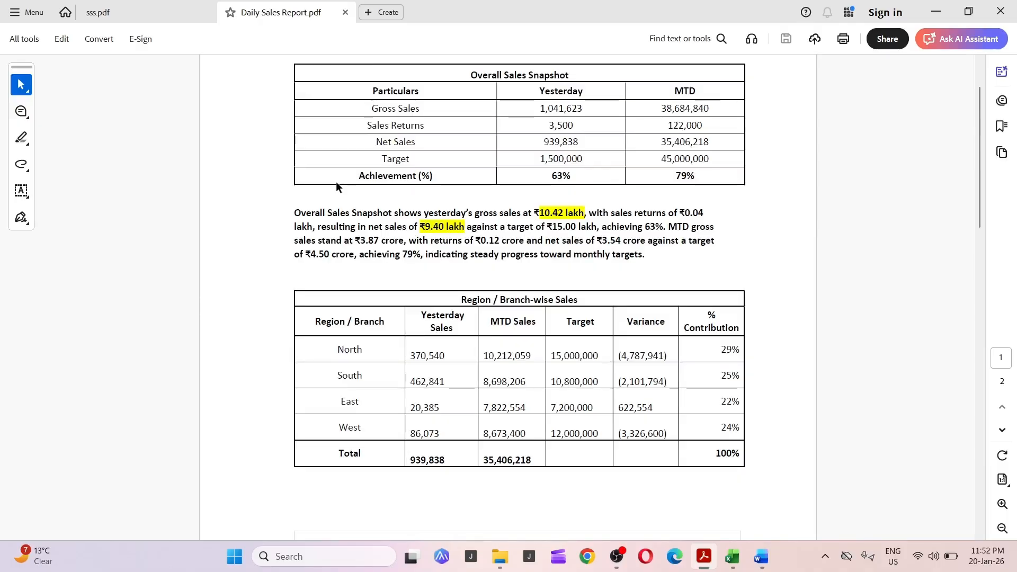
scroll(336, 182, up, 2)
scroll(482, 176, down, 5)
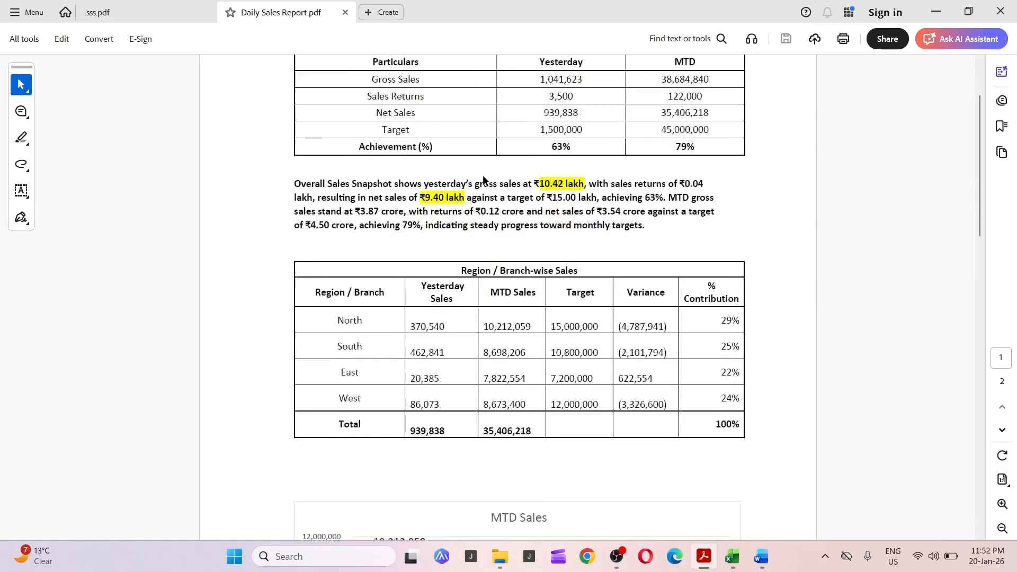
scroll(482, 177, down, 5)
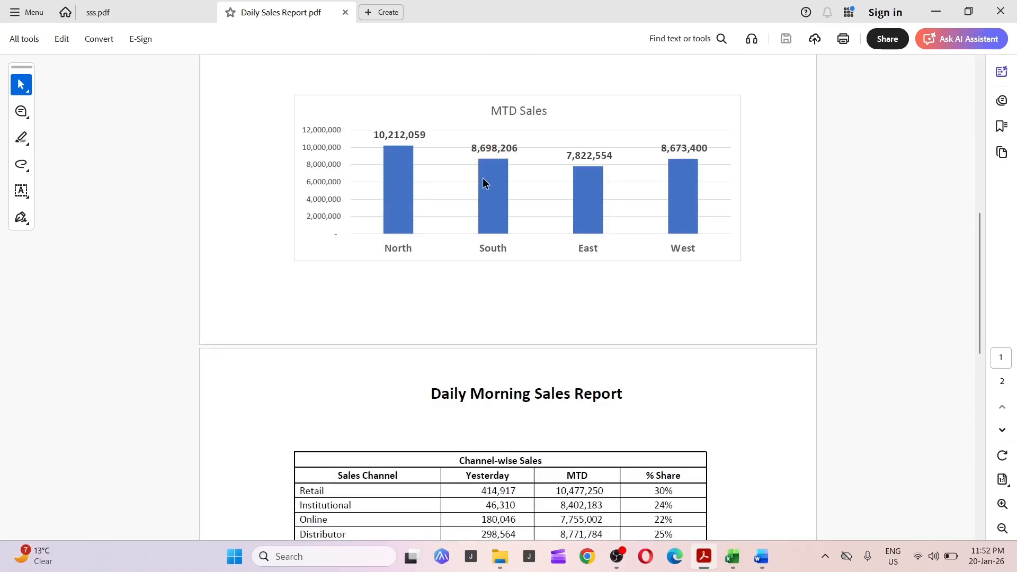
scroll(457, 199, up, 9)
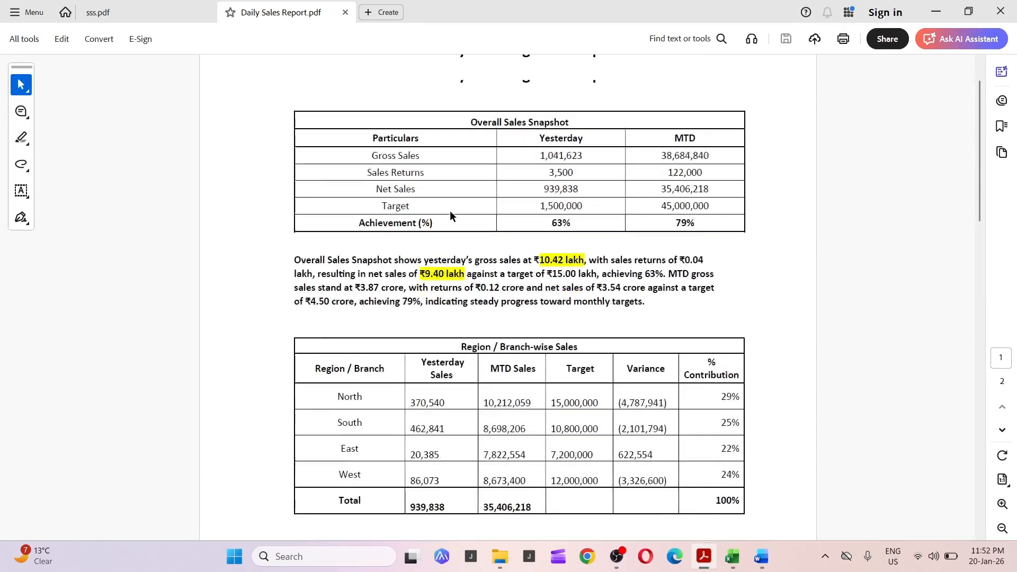
drag(377, 162, 708, 249)
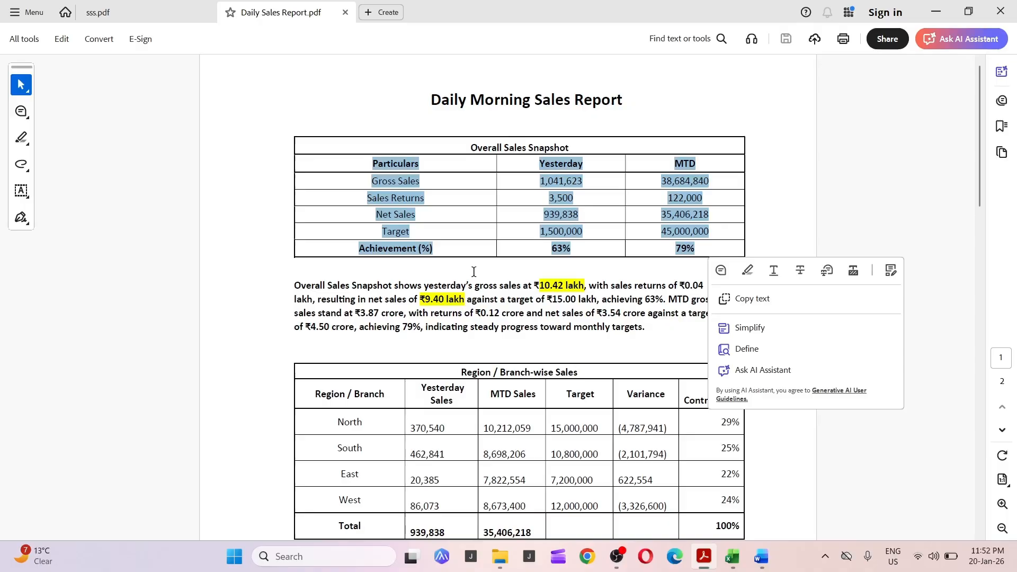
click(526, 206)
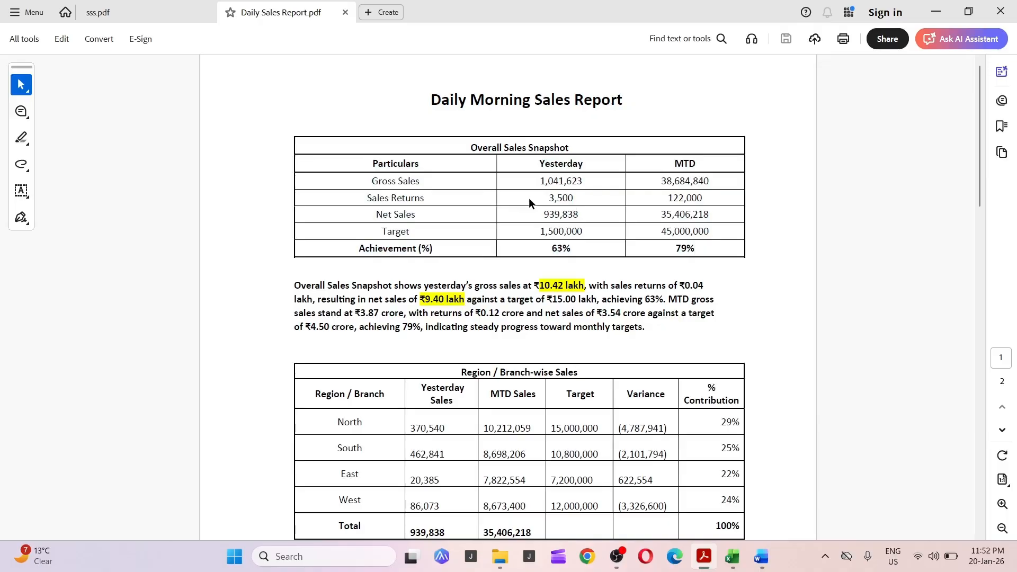
scroll(508, 297, down, 5)
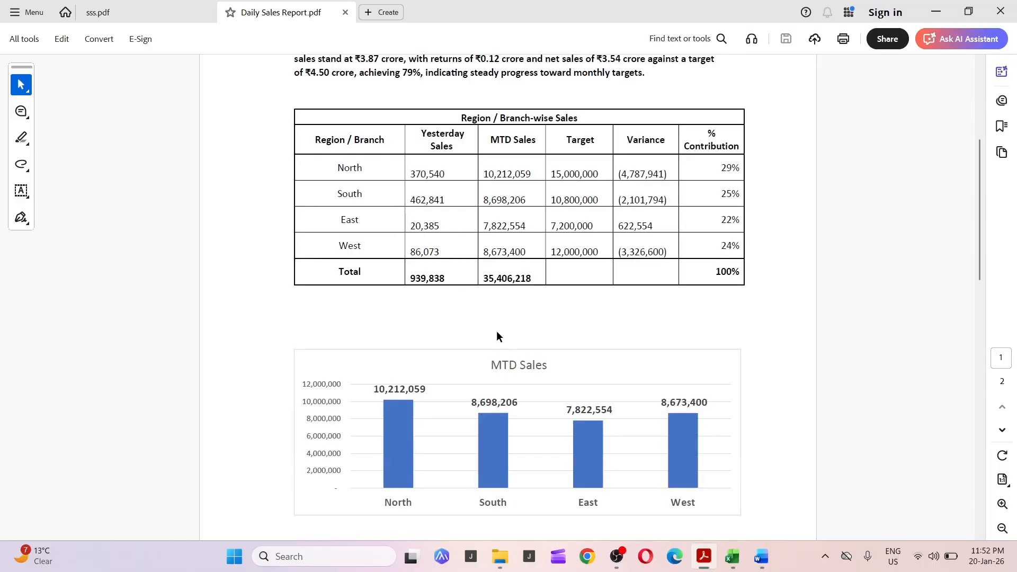
scroll(497, 330, down, 2)
scroll(497, 328, up, 4)
scroll(497, 326, up, 1)
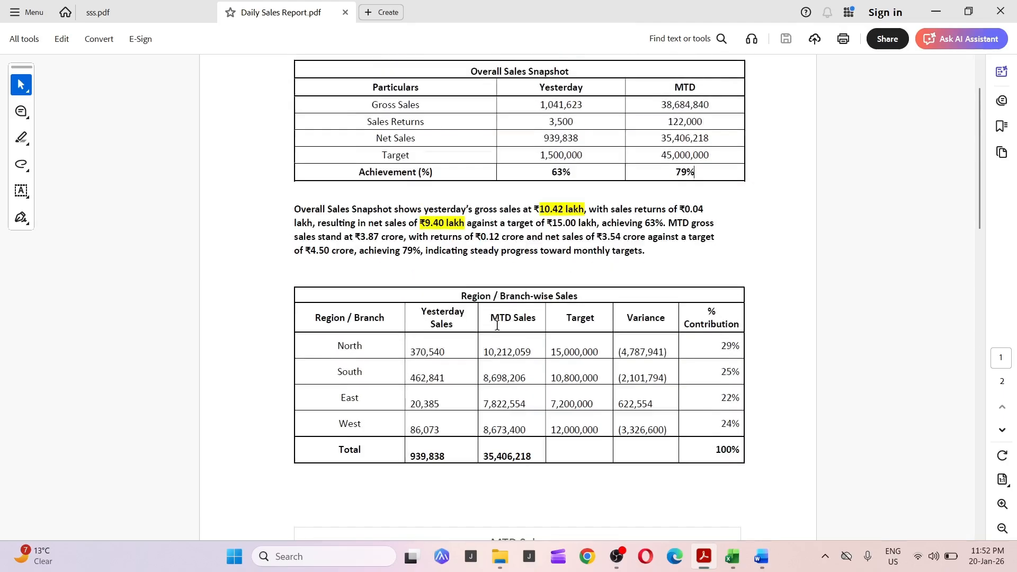
scroll(496, 325, up, 3)
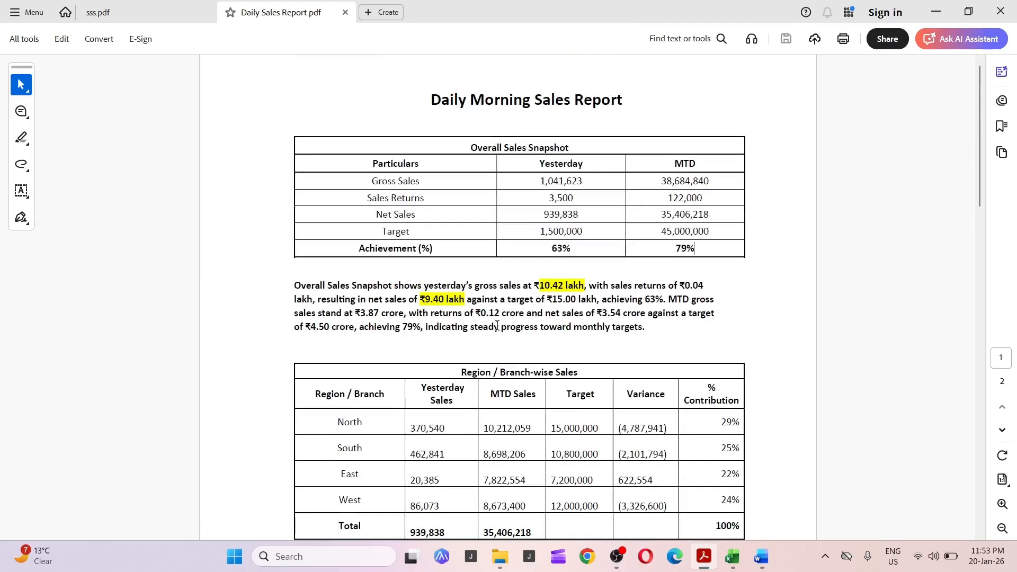